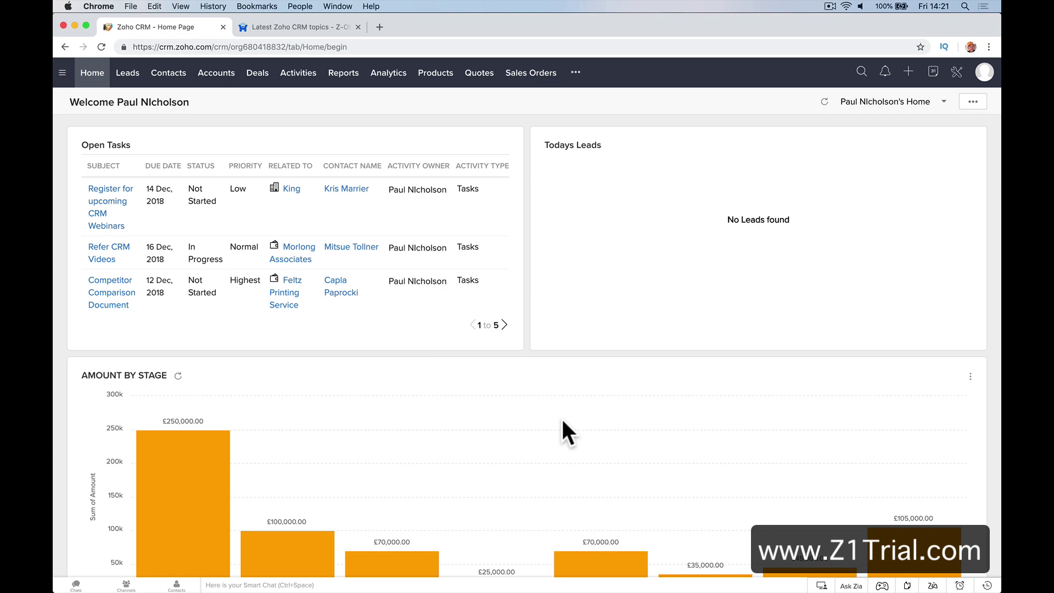
# In the Z-ONE Club Forum, go to the home page and open the Zoho CRM category
pyautogui.click(315, 27)
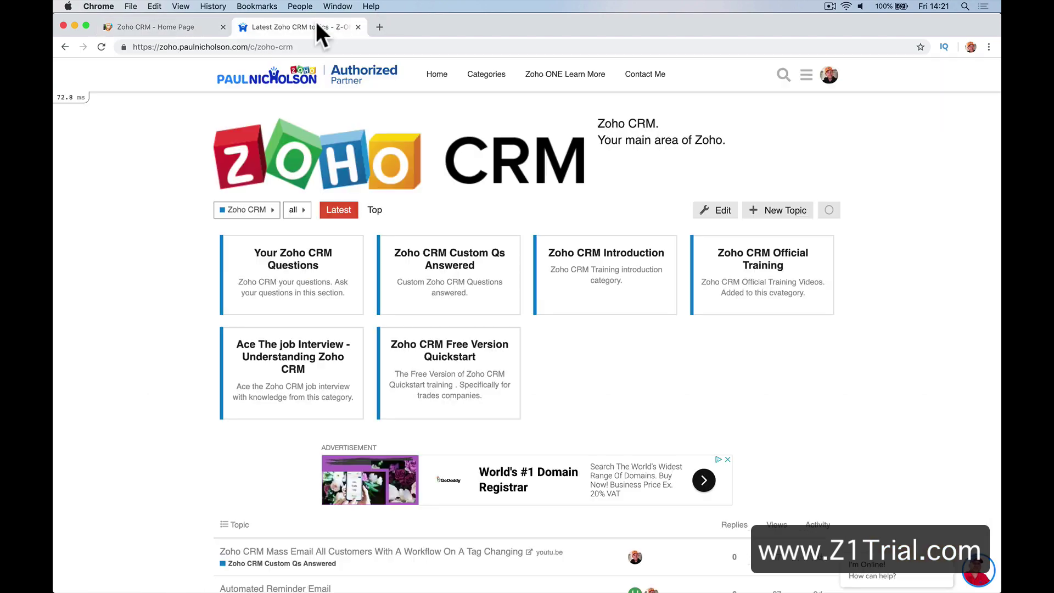
pyautogui.click(303, 76)
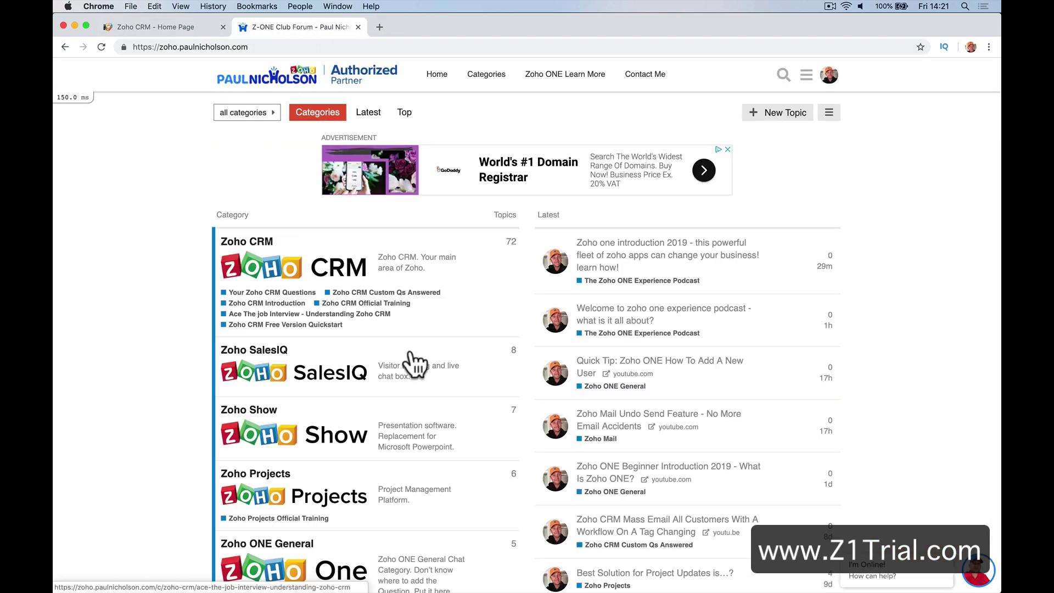
pyautogui.scroll(-3, 415, 365)
pyautogui.scroll(-4, 415, 365)
pyautogui.scroll(7, 412, 347)
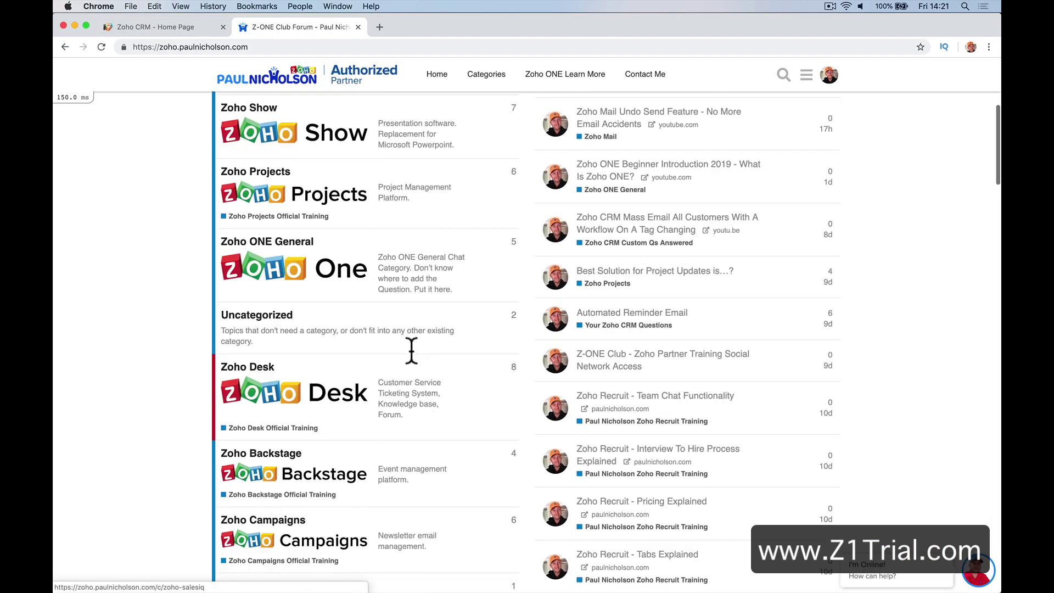
pyautogui.scroll(-5, 419, 318)
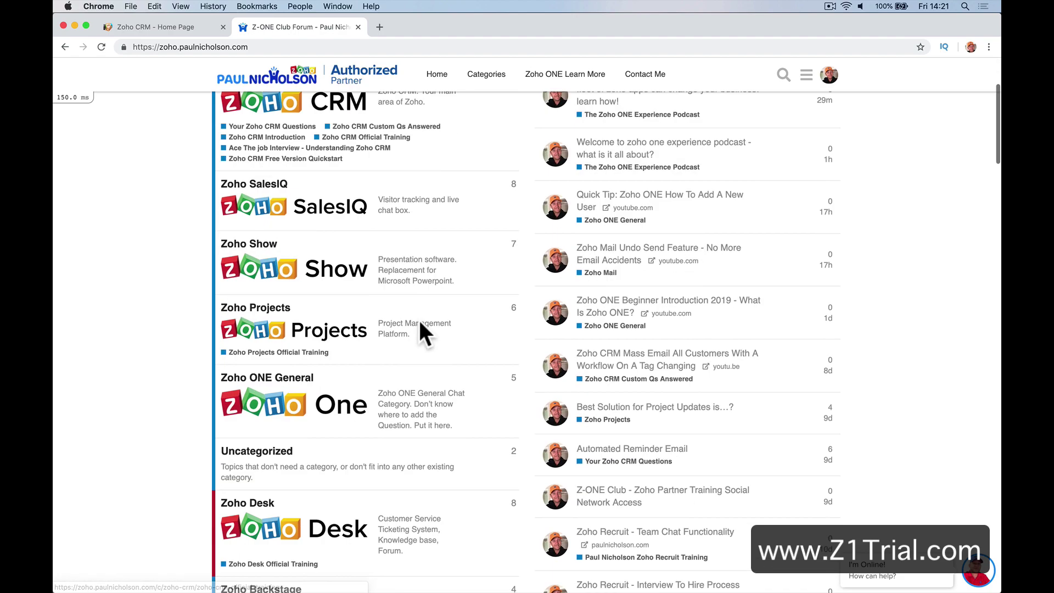
pyautogui.scroll(8, 418, 317)
pyautogui.click(288, 251)
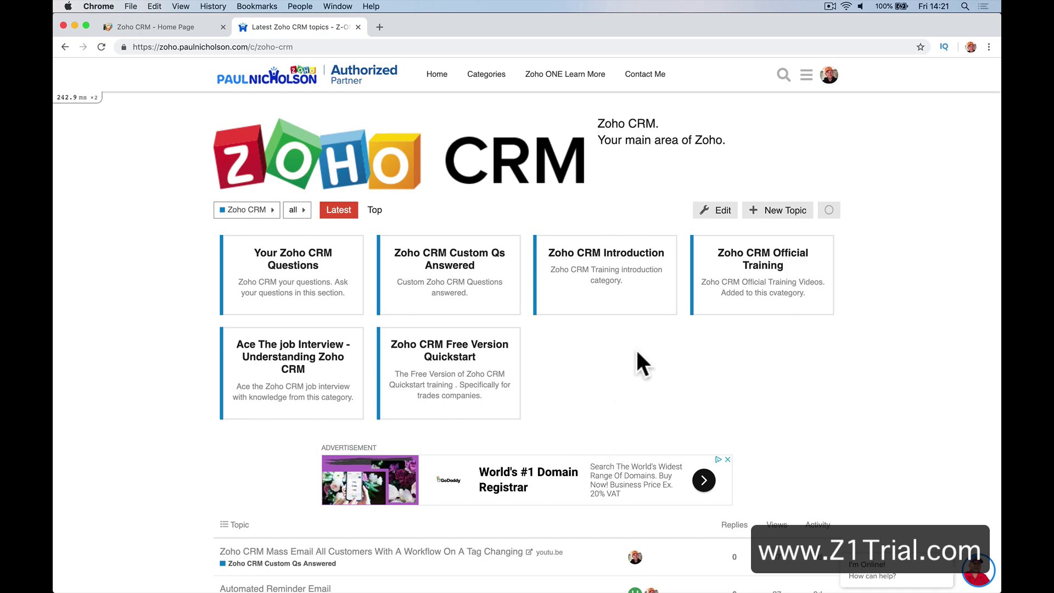
# Open Free Version Quickstart's Editing/Creating Views Lesson 7 topic and follow its training lecture link
pyautogui.scroll(-3, 636, 352)
pyautogui.scroll(3, 637, 352)
pyautogui.click(494, 352)
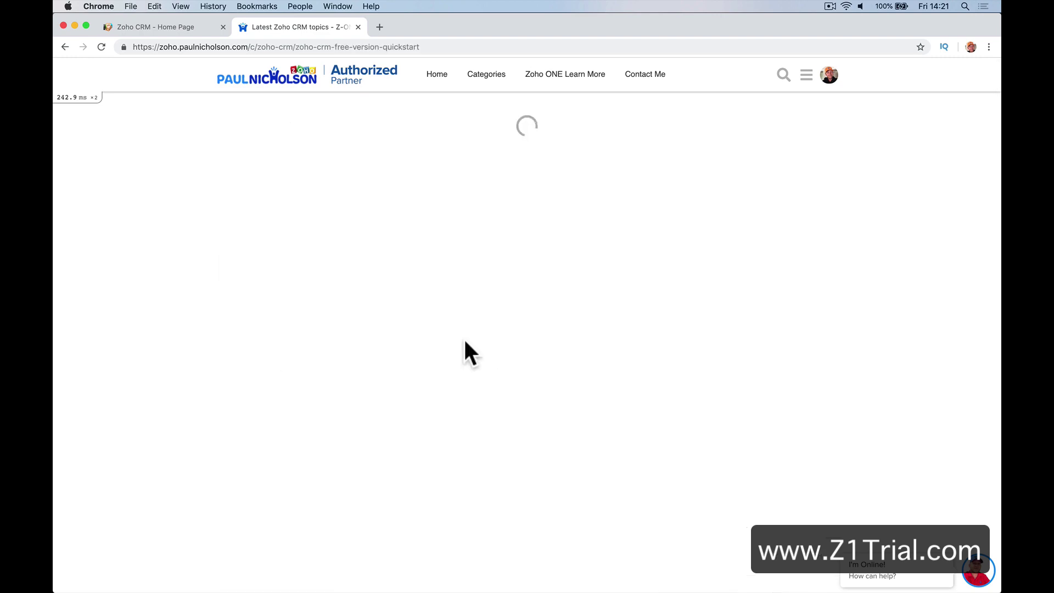
pyautogui.click(348, 316)
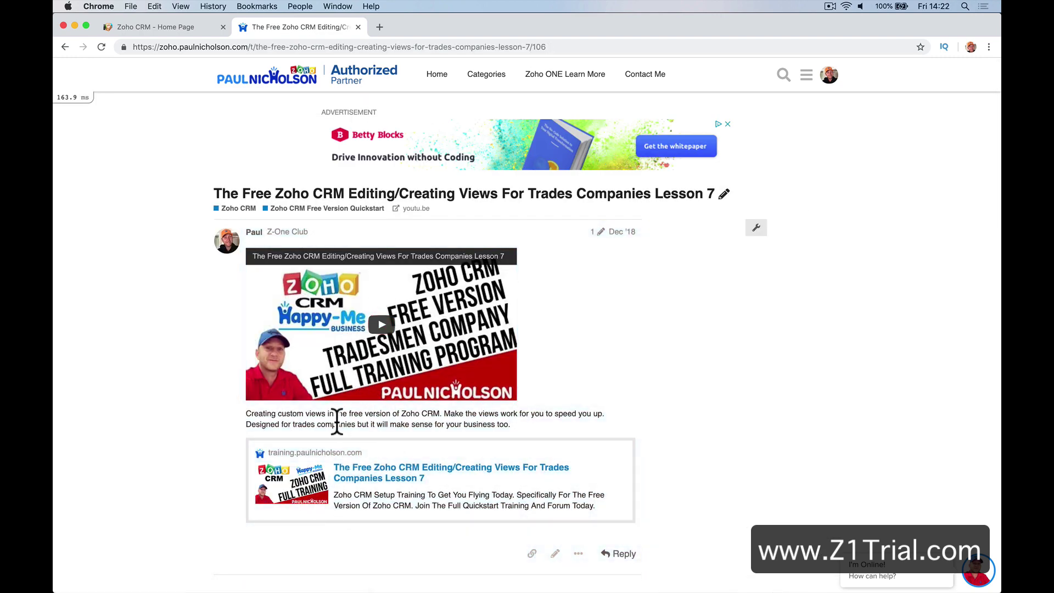
pyautogui.click(384, 476)
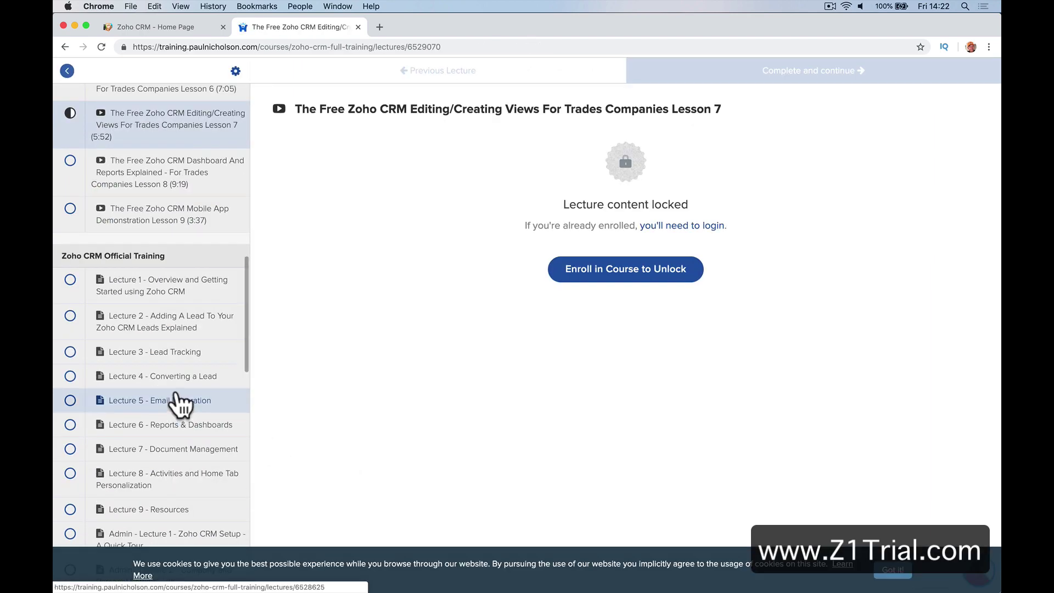
# Open Lecture 5 - Email Integration and dismiss the cookie consent notice
pyautogui.click(178, 402)
pyautogui.scroll(-15, 181, 404)
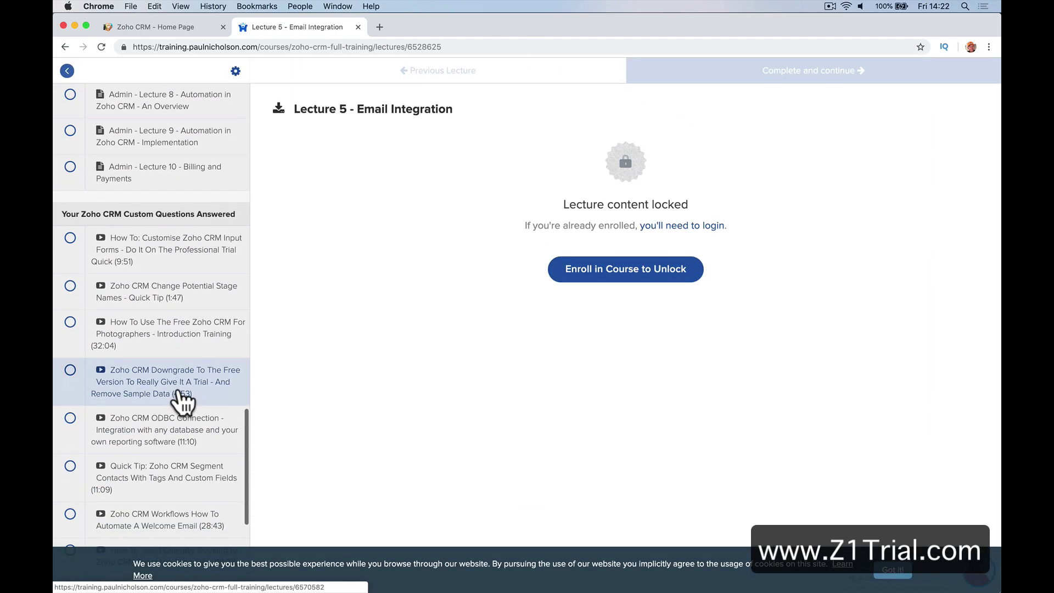
pyautogui.scroll(15, 181, 403)
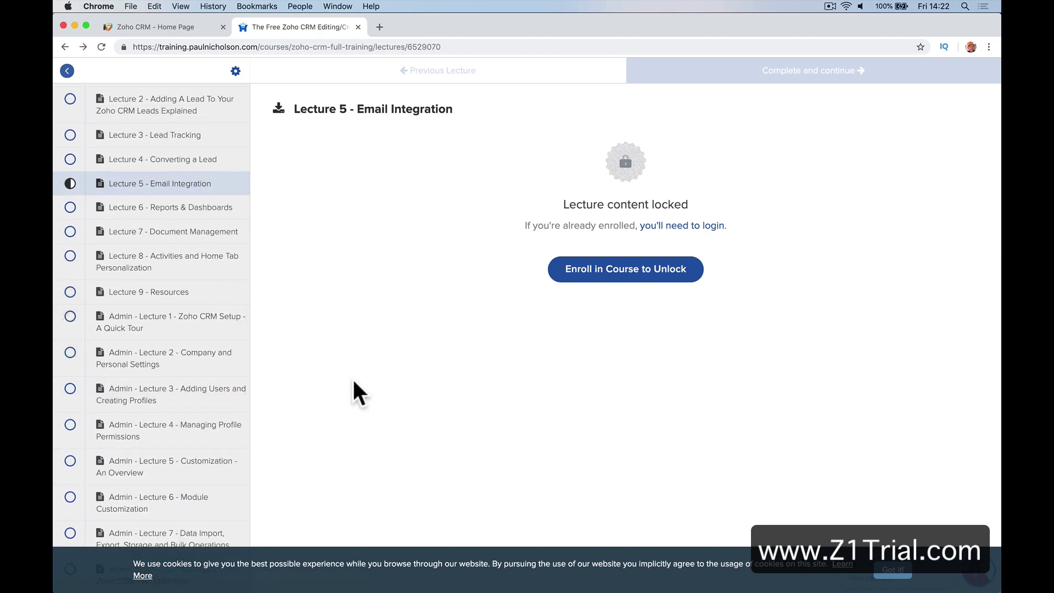
pyautogui.click(892, 570)
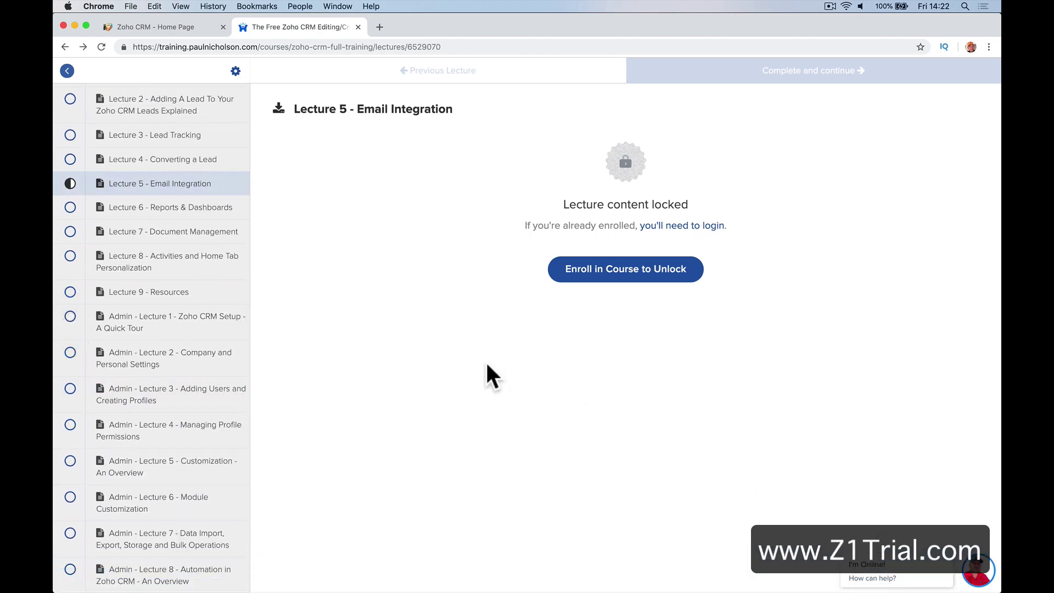
# Go to the paulnicholson.com homepage
pyautogui.click(436, 45)
pyautogui.write('paulnih')
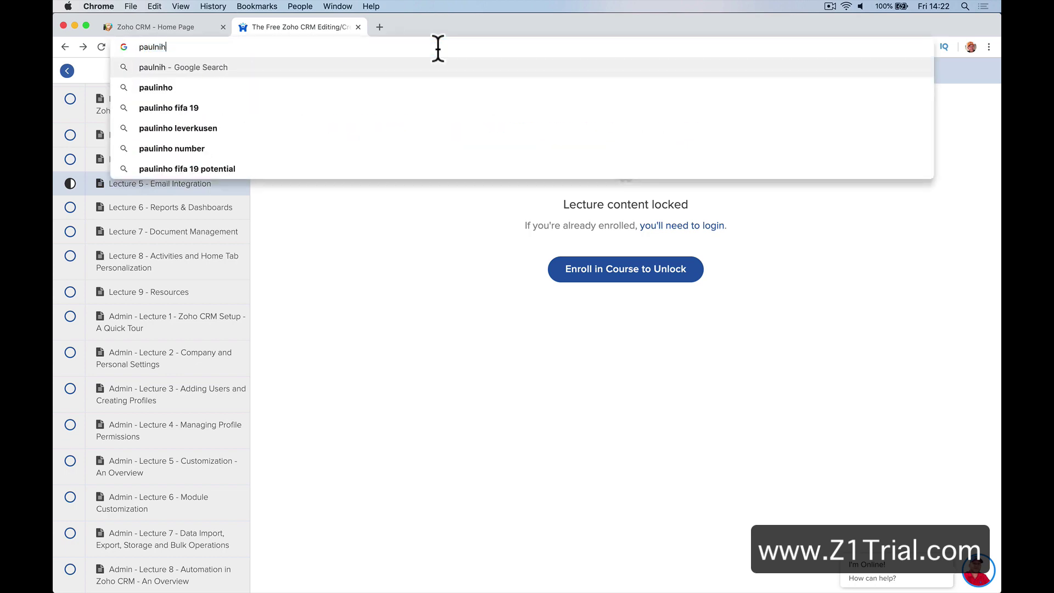
pyautogui.press('BackSpace')
pyautogui.write('cholson.com')
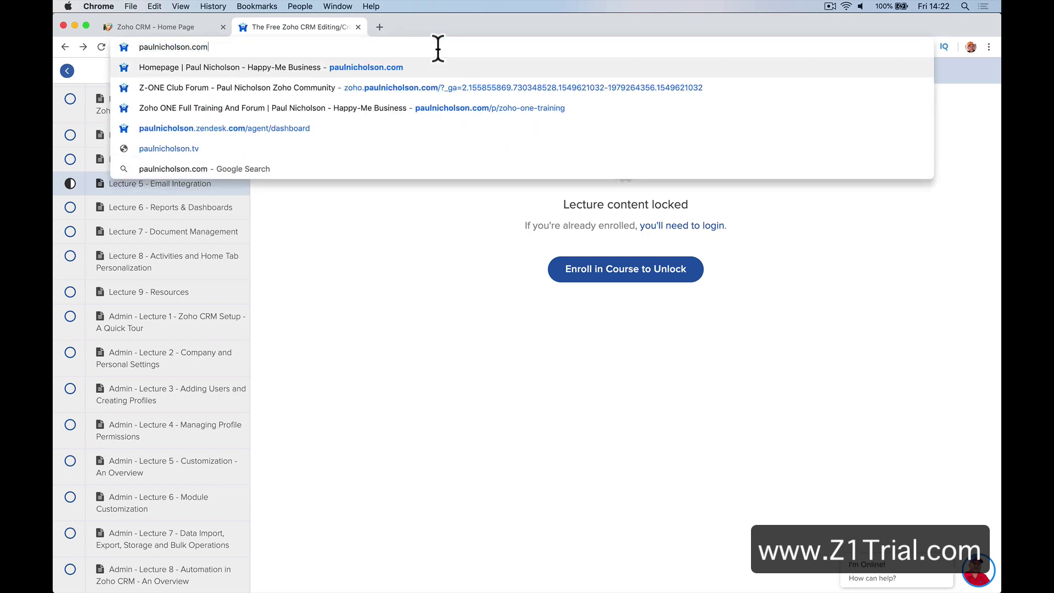
pyautogui.press('Return')
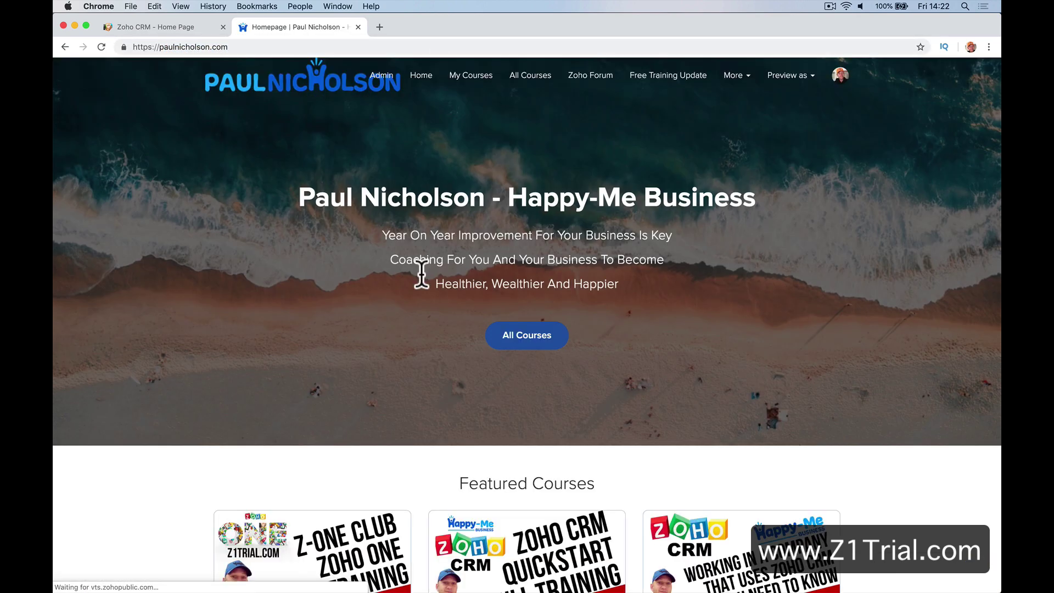
# Look over the Zoho CRM Quickstart course page, then return to the Zoho CRM dashboard
pyautogui.scroll(-5, 423, 285)
pyautogui.click(531, 278)
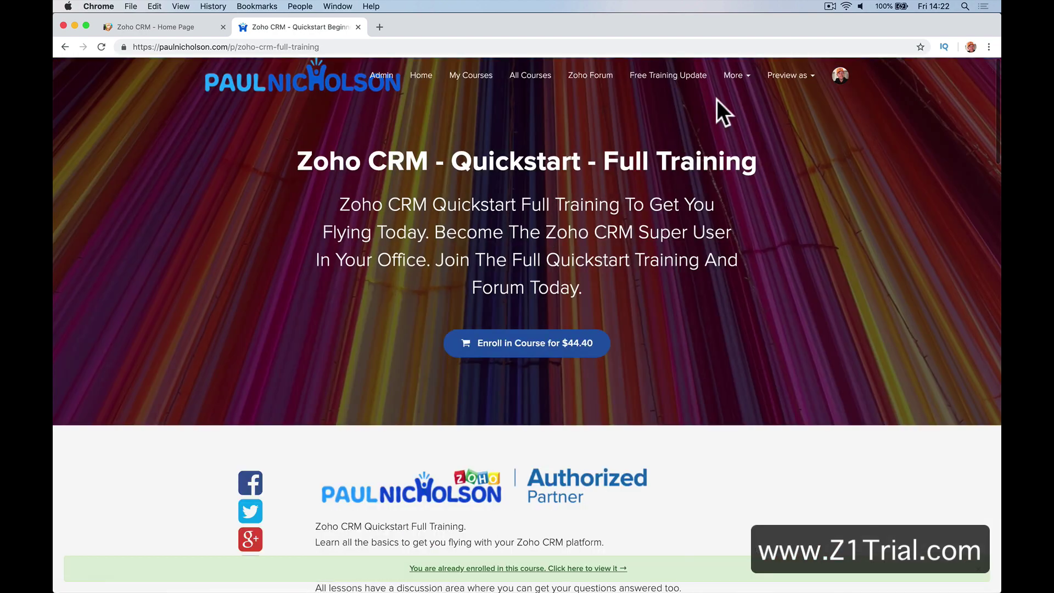
pyautogui.scroll(-3, 589, 241)
pyautogui.scroll(3, 590, 245)
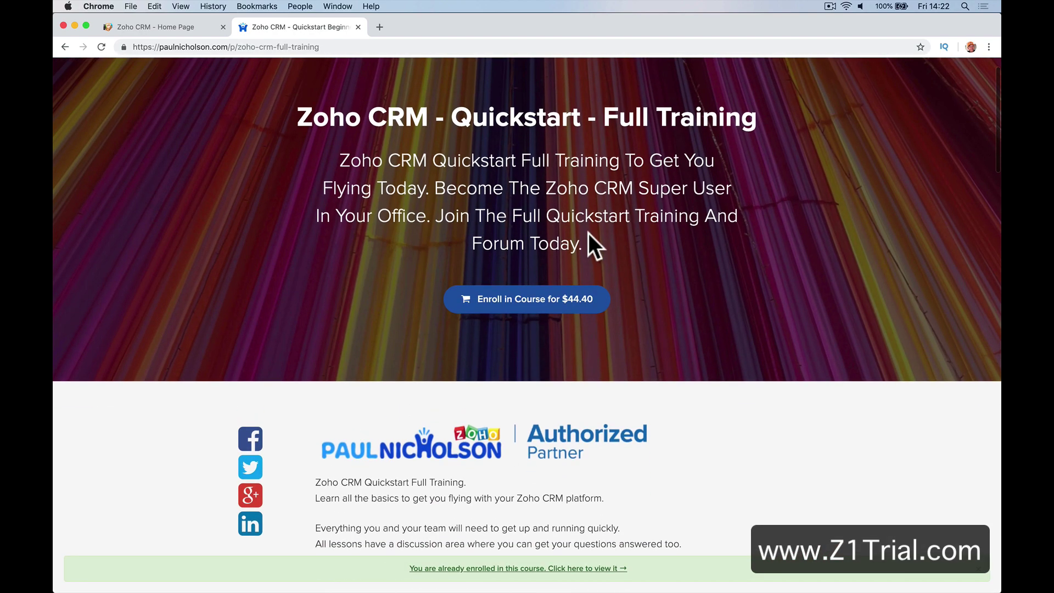
pyautogui.scroll(-3, 554, 164)
pyautogui.scroll(-10, 550, 158)
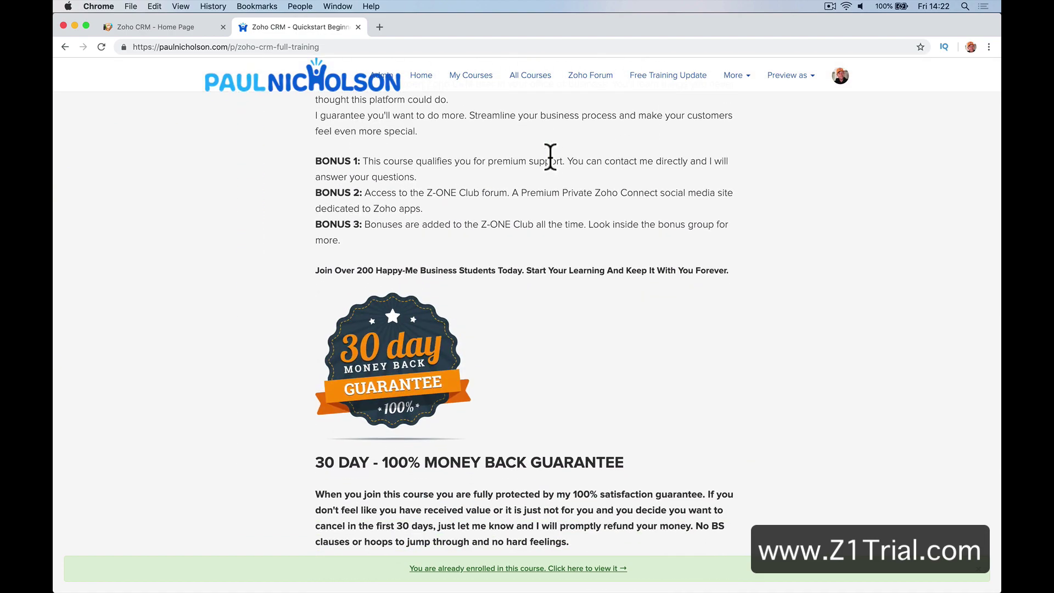
pyautogui.click(195, 28)
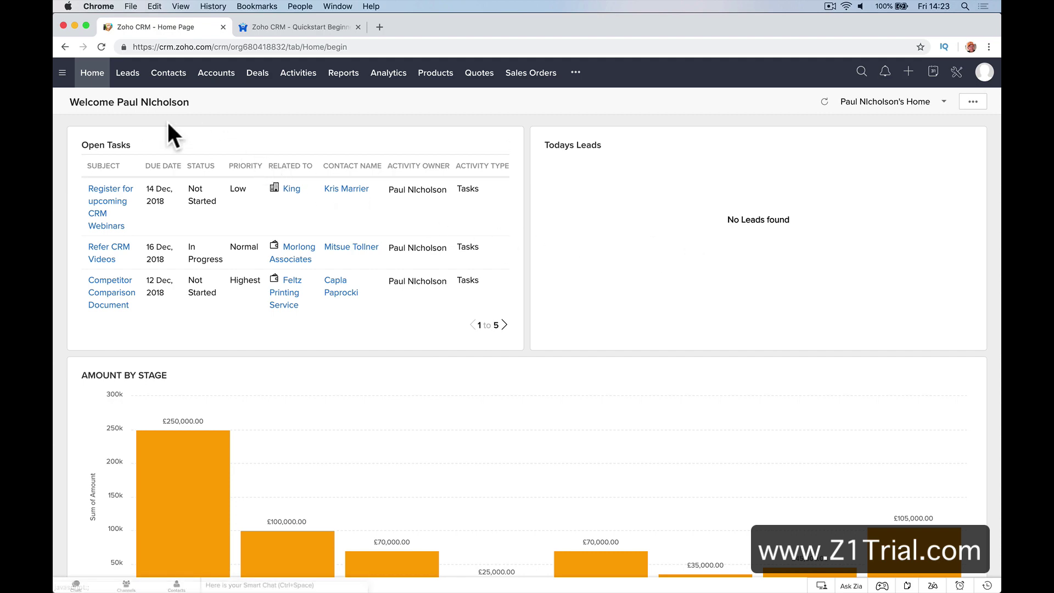
# Scroll through the Open Tasks and Amount by Stage chart, then open All Leads
pyautogui.scroll(-5, 374, 346)
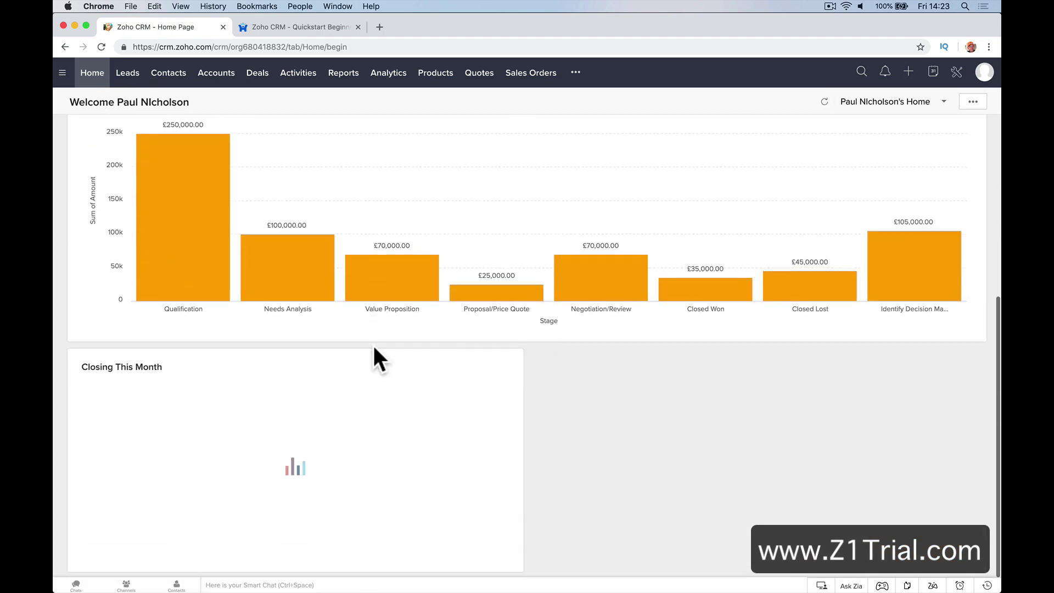
pyautogui.moveTo(536, 278)
pyautogui.scroll(5, 537, 279)
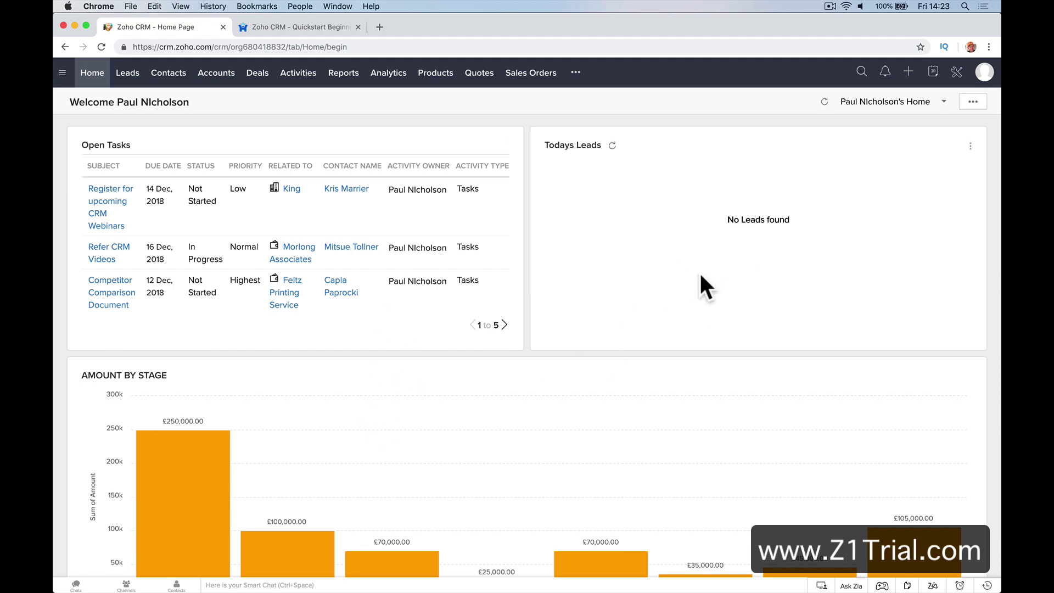
pyautogui.scroll(-5, 588, 420)
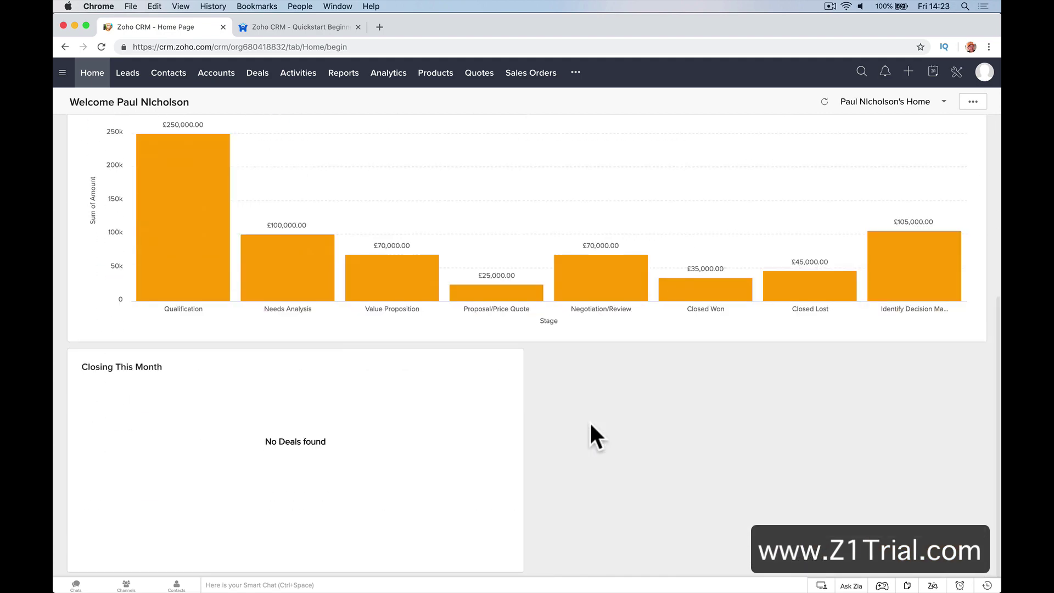
pyautogui.scroll(2, 569, 242)
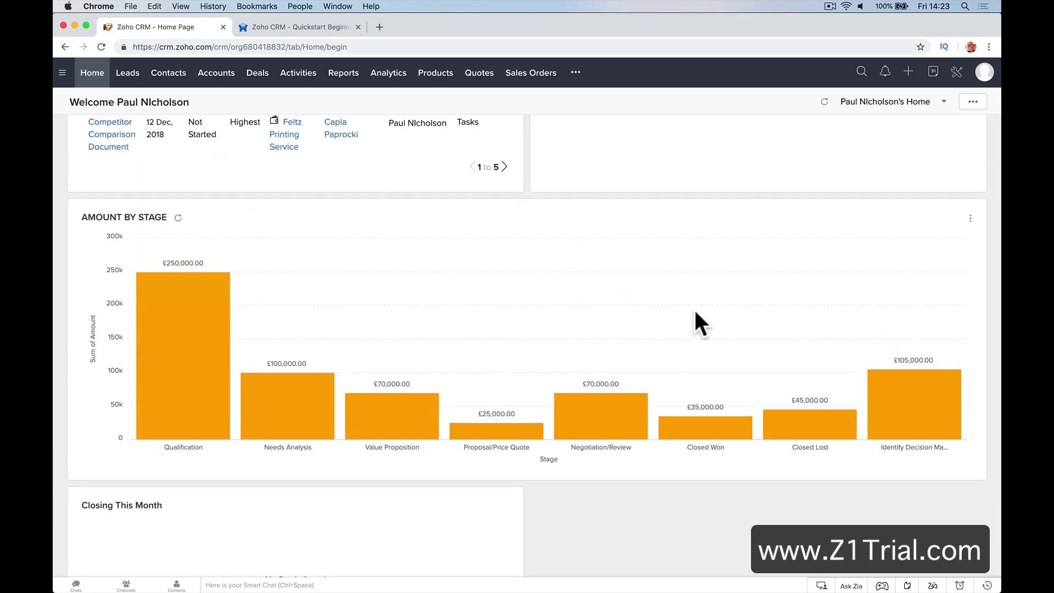
pyautogui.scroll(3, 694, 308)
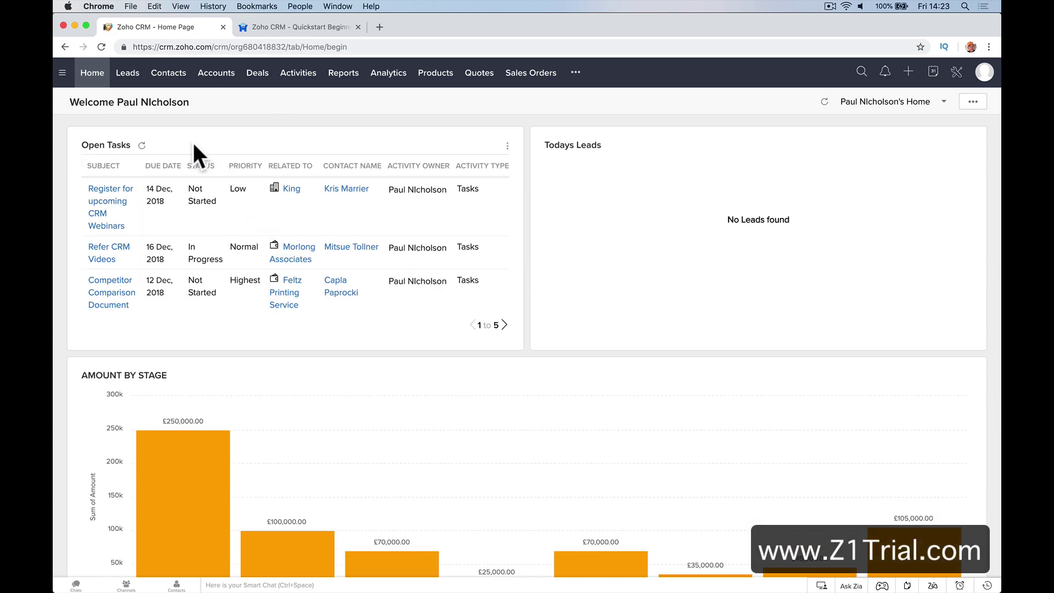
pyautogui.click(127, 72)
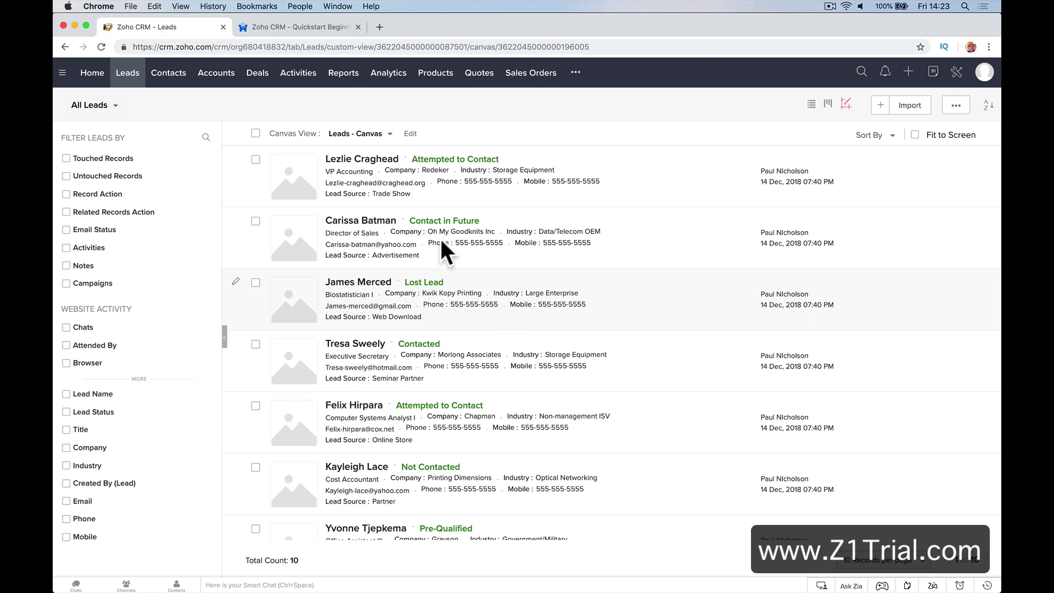
# Scroll through the first lead's detail record, then open the Contacts list
pyautogui.click(383, 172)
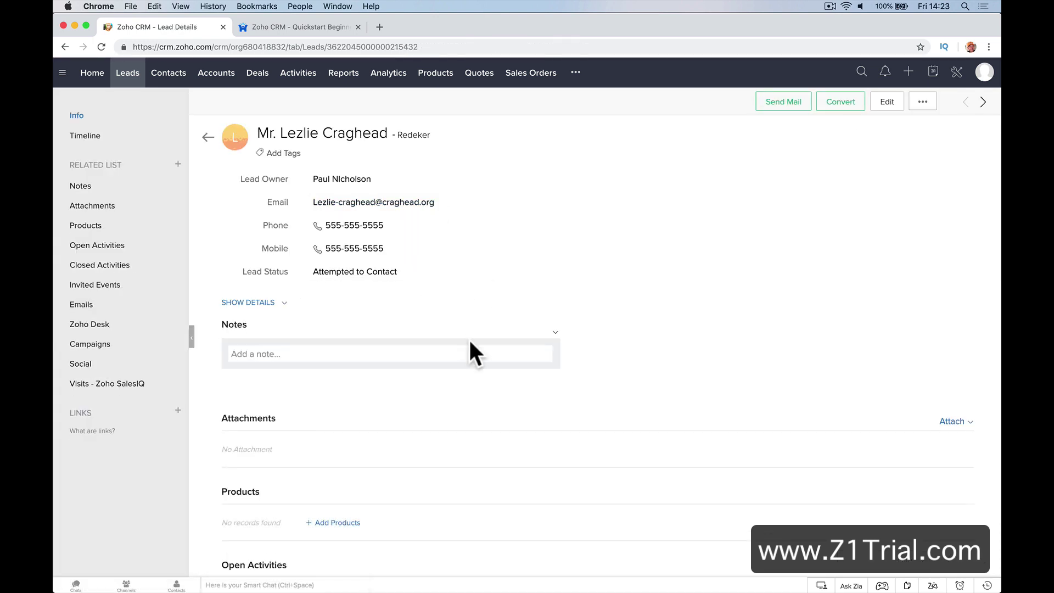
pyautogui.scroll(-4, 471, 348)
pyautogui.scroll(-10, 442, 241)
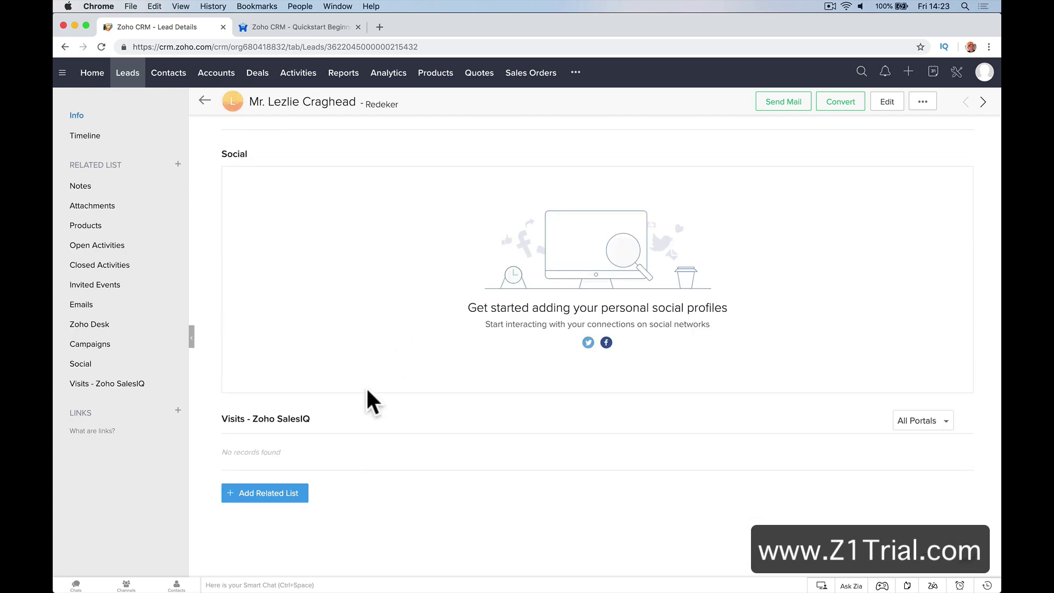
pyautogui.scroll(6, 565, 274)
pyautogui.scroll(10, 565, 275)
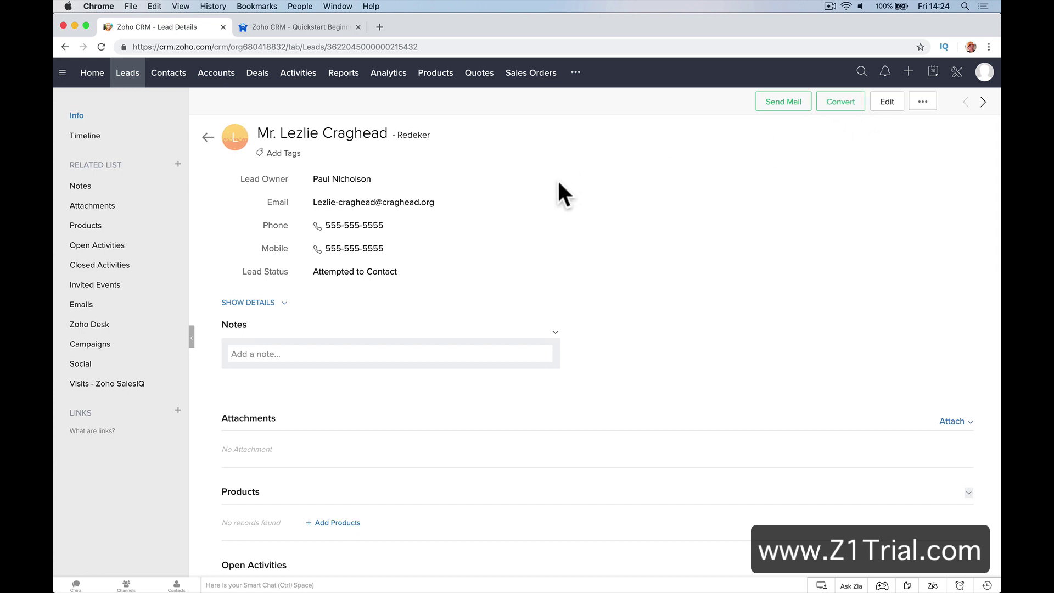
pyautogui.click(170, 74)
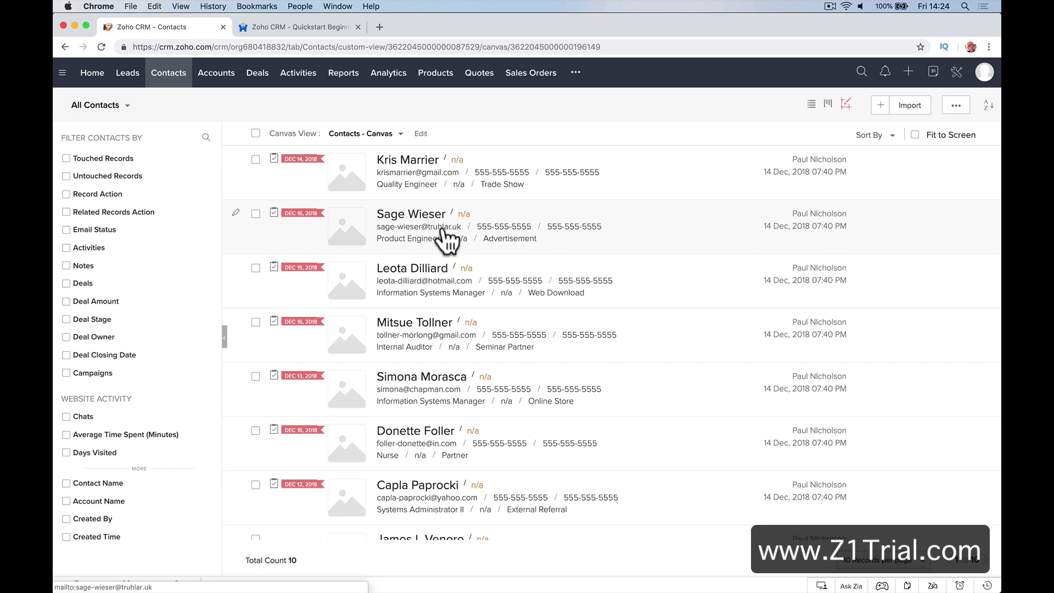
# Scroll through the first contact's details and related lists, then open the Accounts list
pyautogui.click(428, 160)
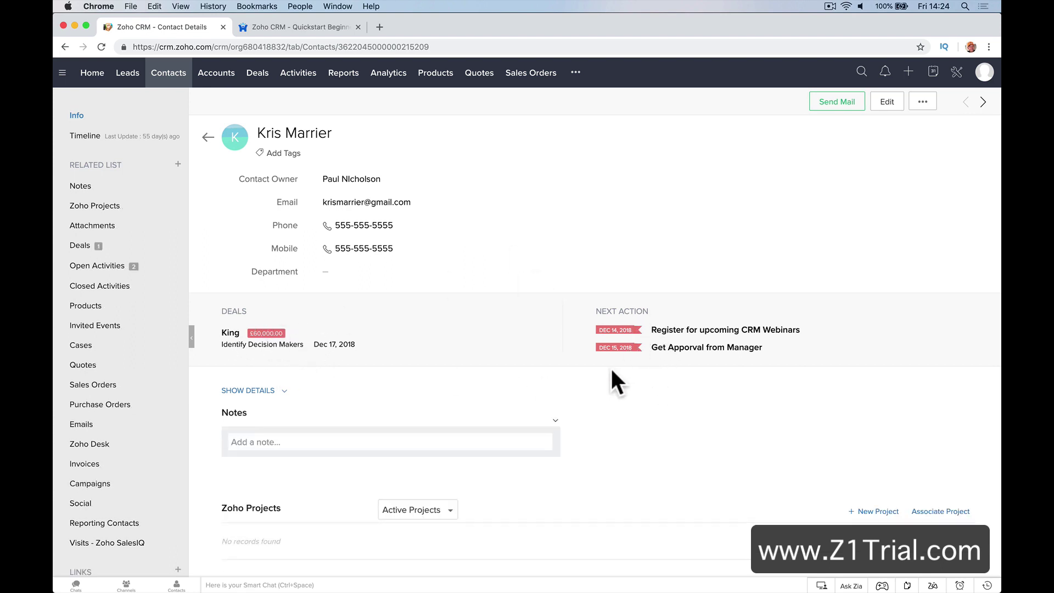
pyautogui.scroll(-6, 662, 387)
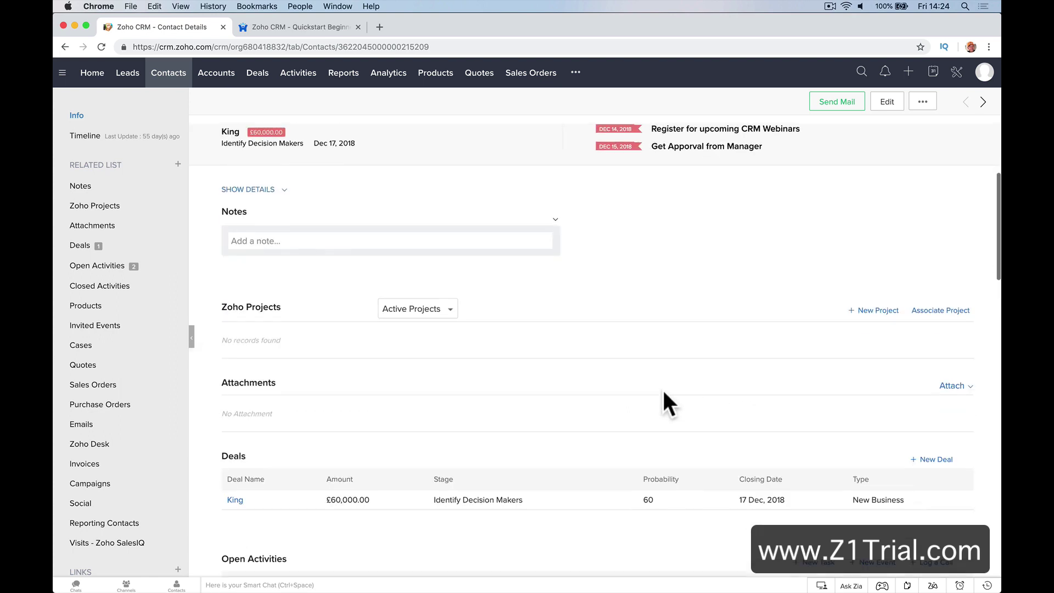
pyautogui.scroll(-2, 666, 405)
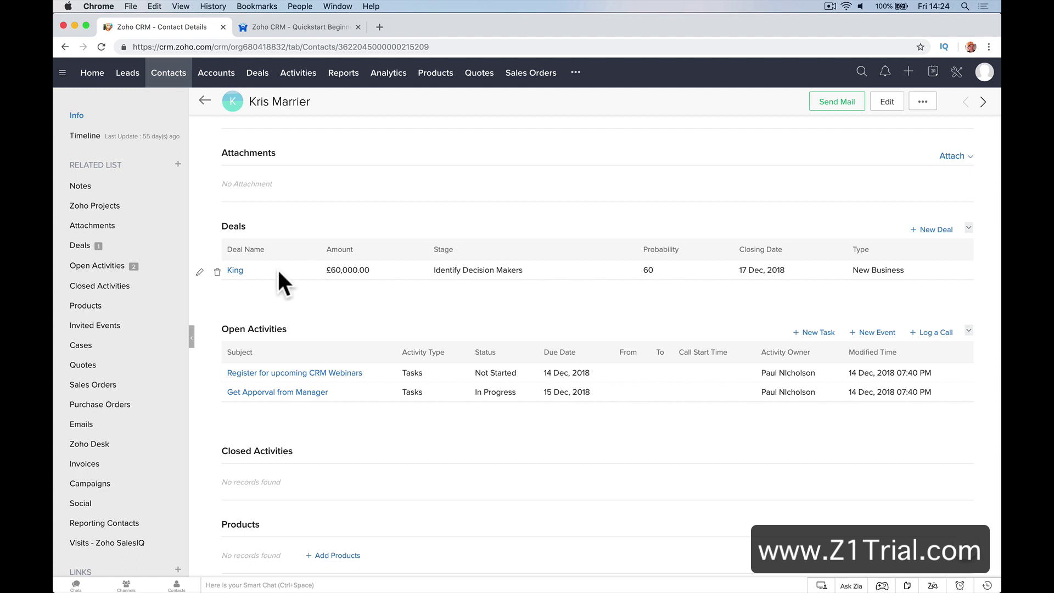
pyautogui.scroll(-5, 297, 297)
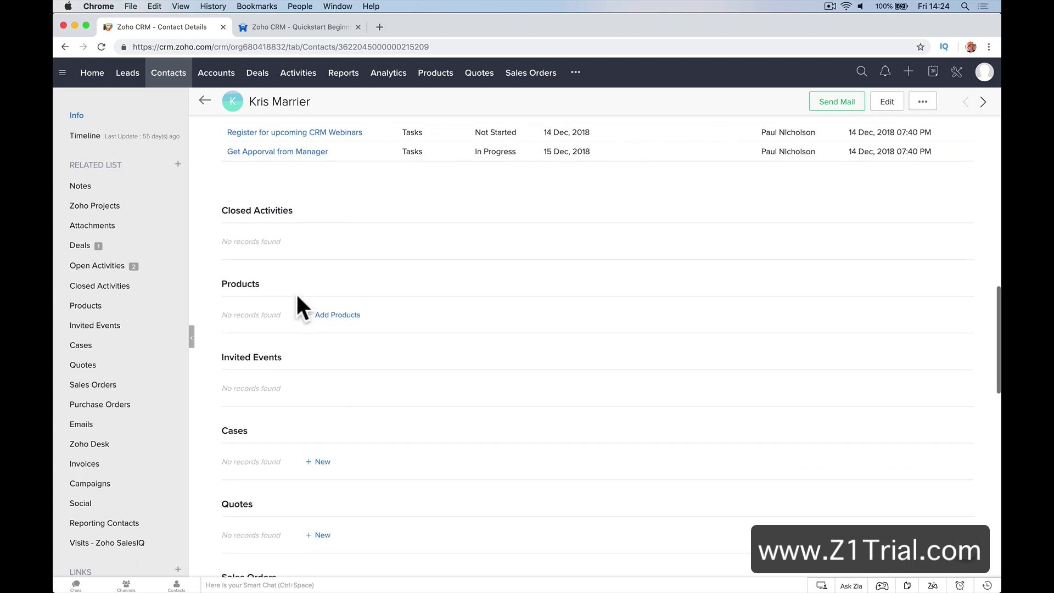
pyautogui.scroll(-1, 297, 296)
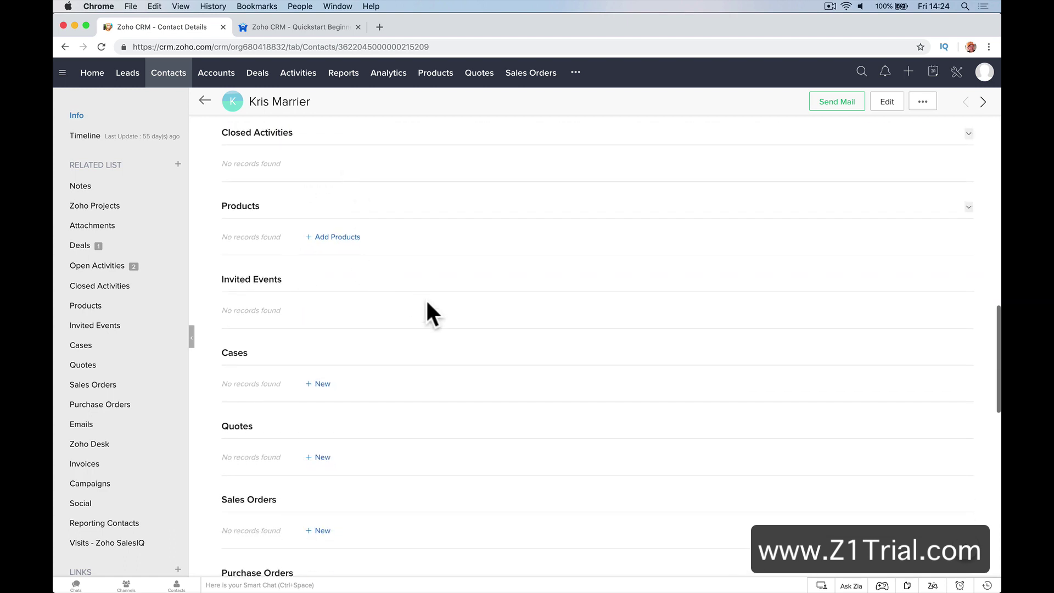
pyautogui.scroll(-2, 427, 302)
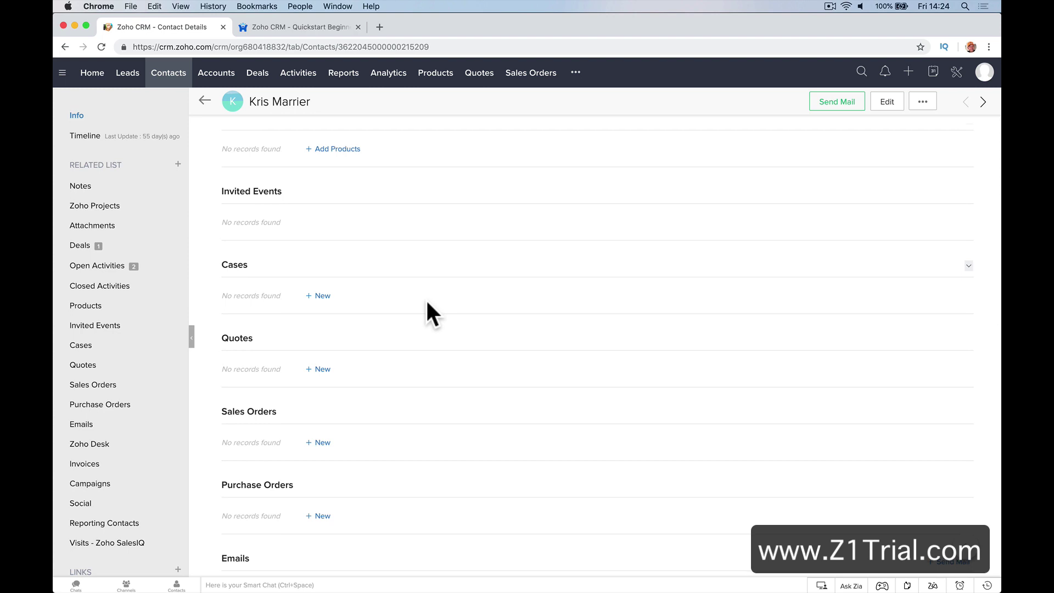
pyautogui.scroll(-3, 427, 303)
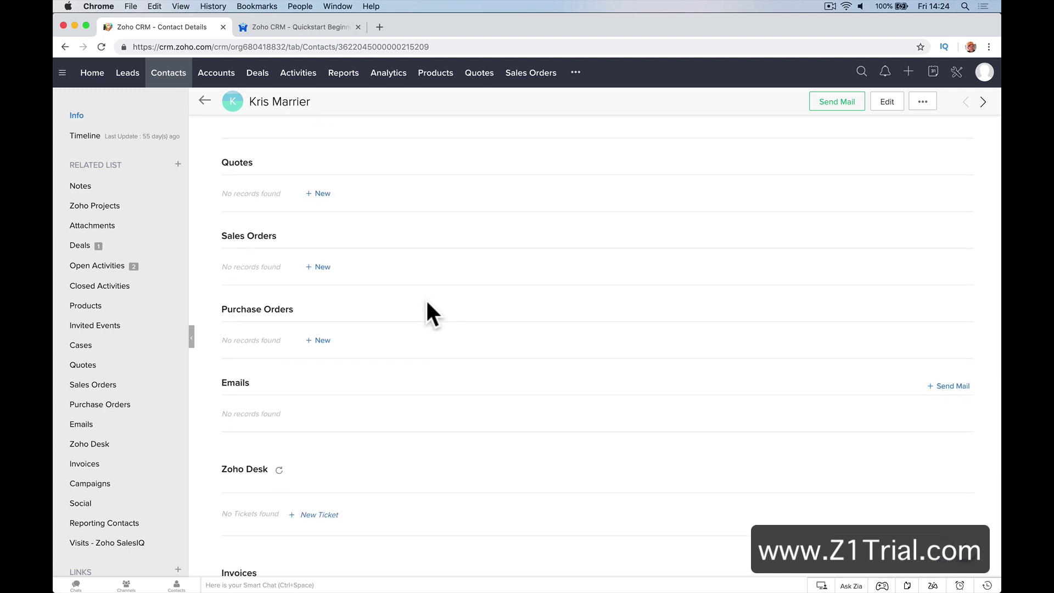
pyautogui.scroll(-2, 426, 302)
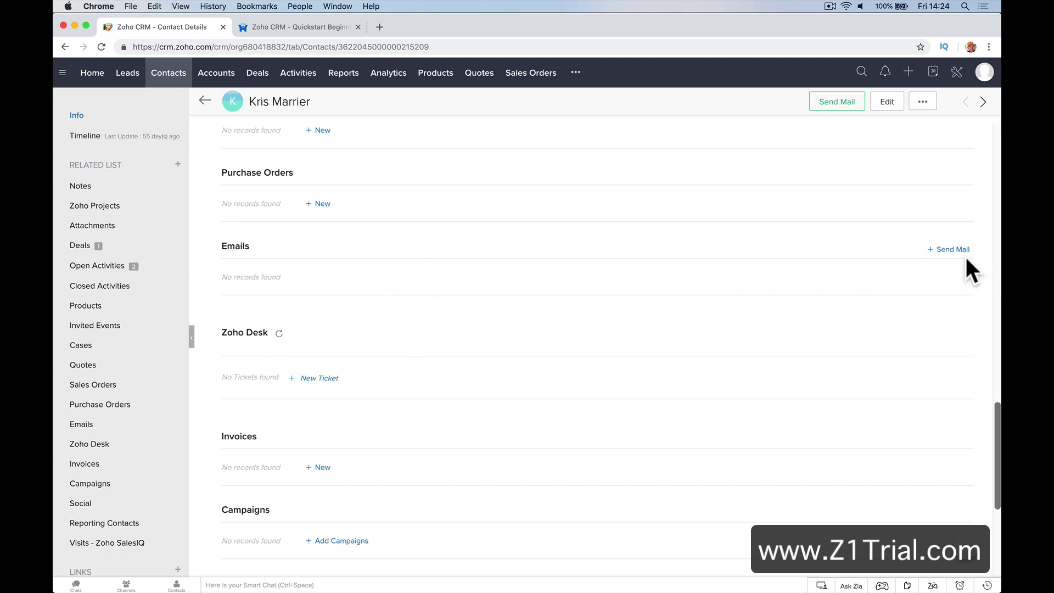
pyautogui.scroll(-5, 475, 379)
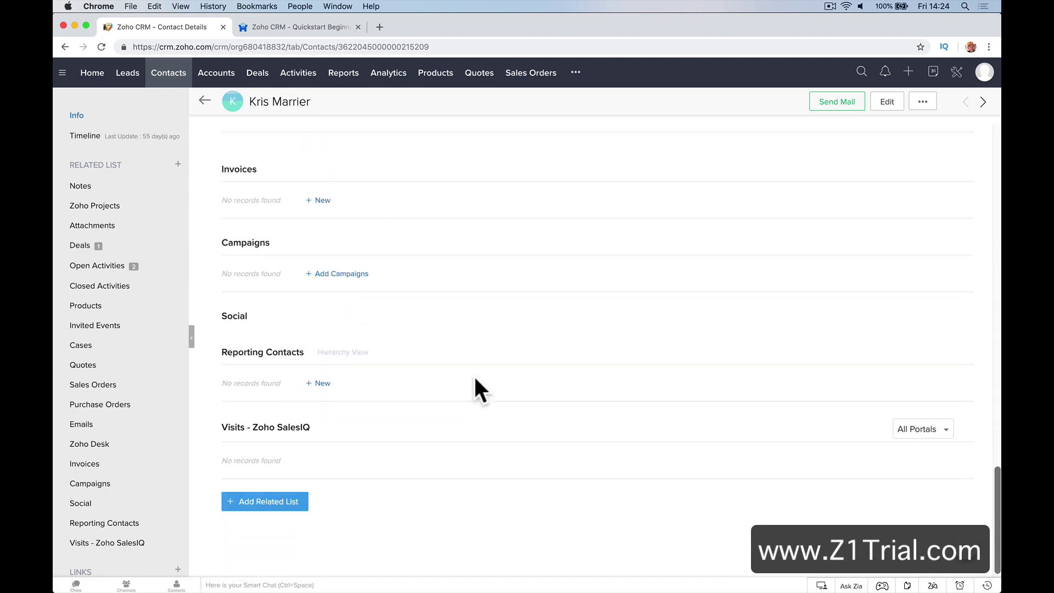
pyautogui.scroll(3, 474, 377)
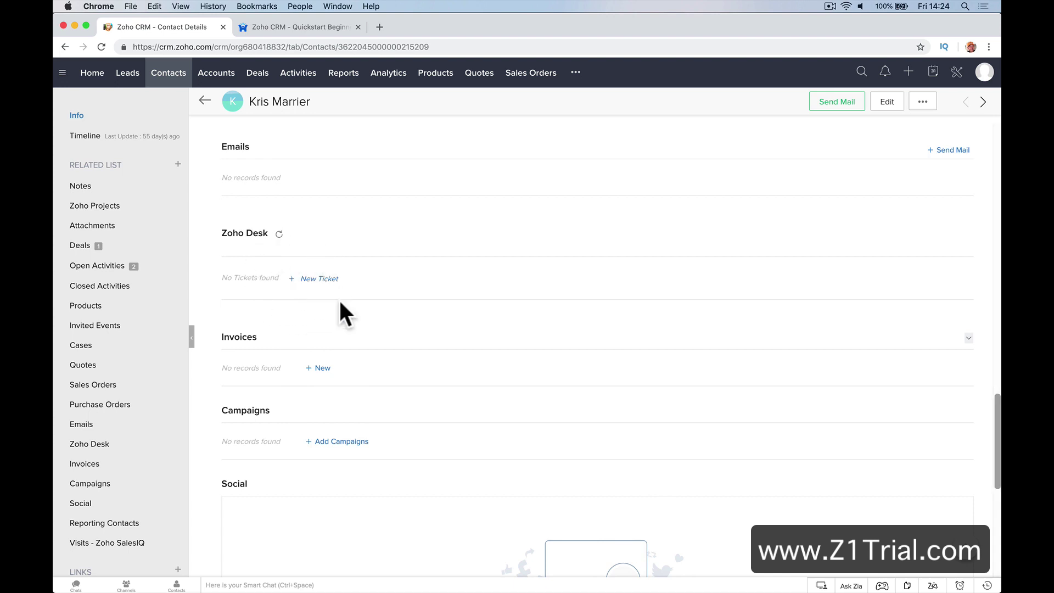
pyautogui.scroll(-3, 344, 311)
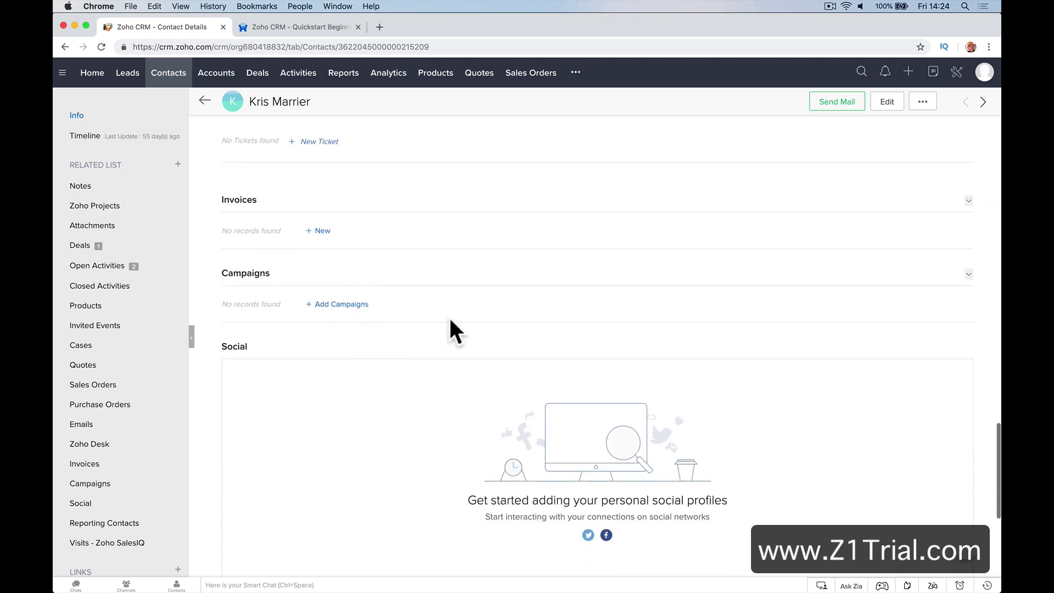
pyautogui.scroll(-5, 450, 320)
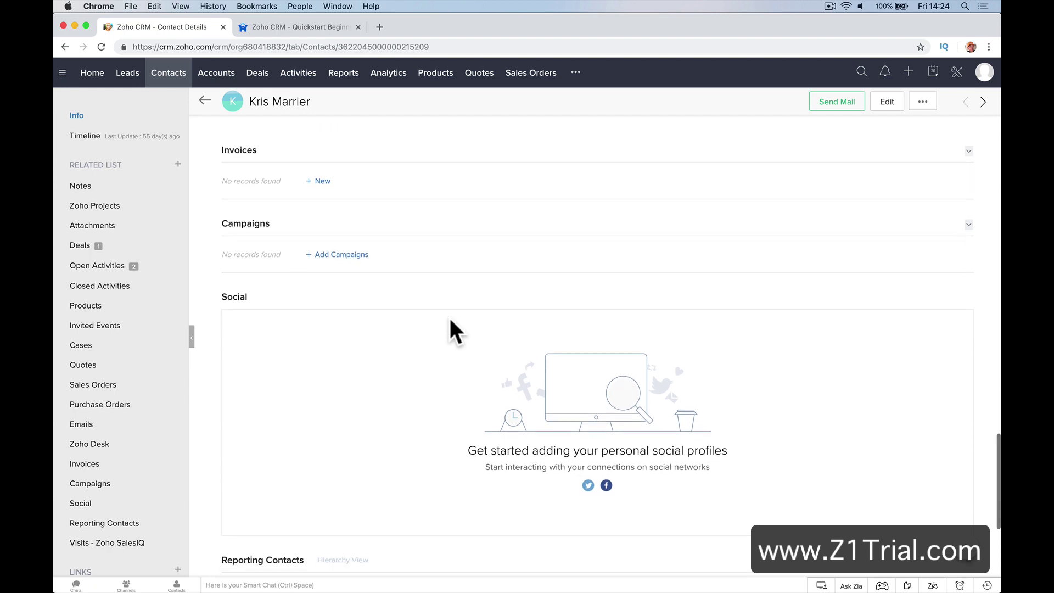
pyautogui.scroll(10, 449, 315)
pyautogui.click(223, 80)
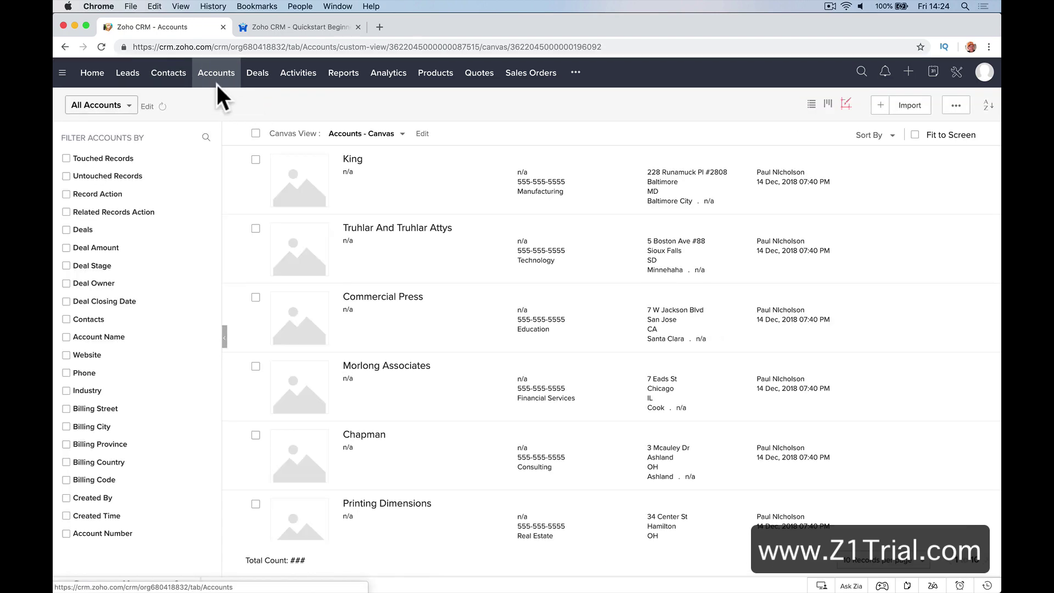
# Review the King account's details and linked contacts, then open All Deals
pyautogui.click(174, 76)
pyautogui.click(211, 74)
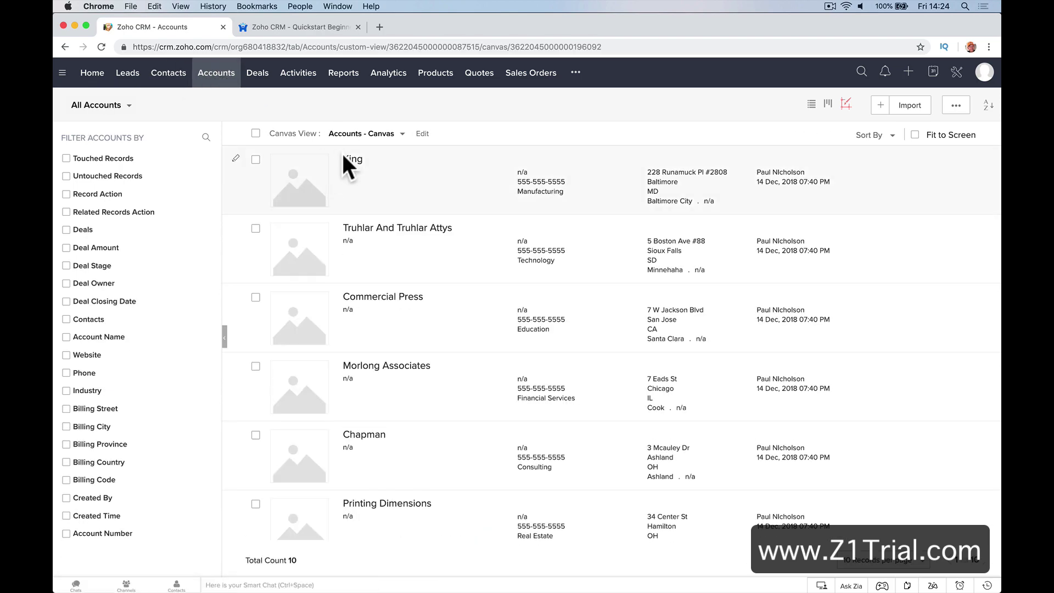
pyautogui.click(350, 158)
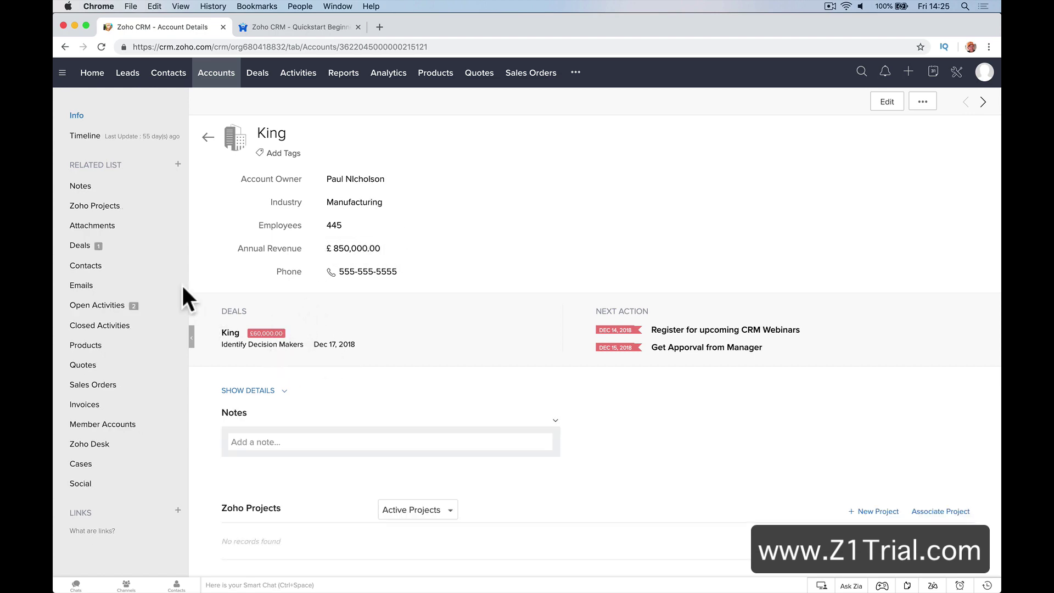
pyautogui.click(165, 266)
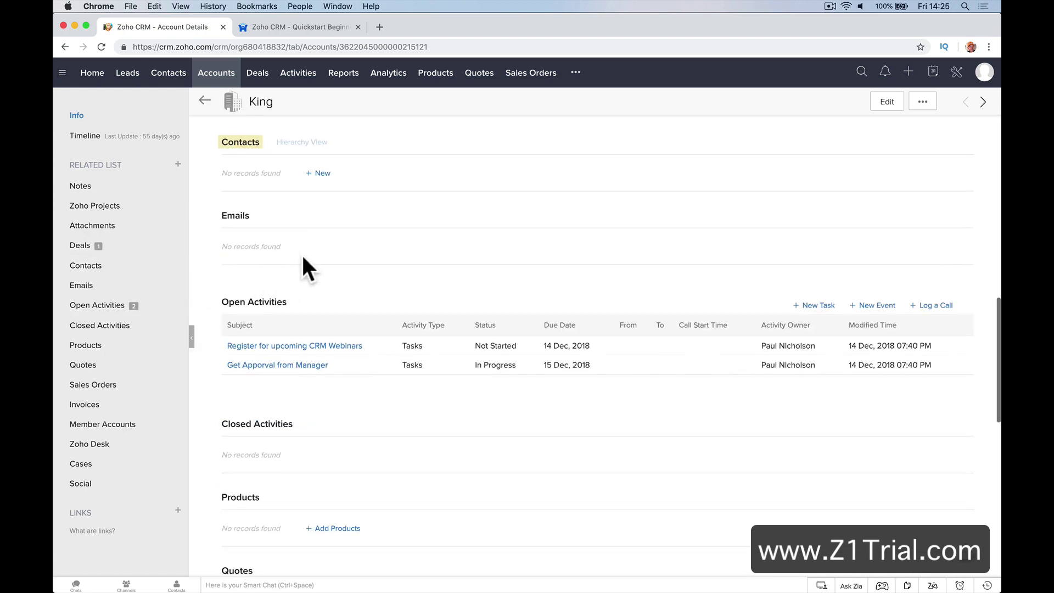
pyautogui.scroll(10, 341, 262)
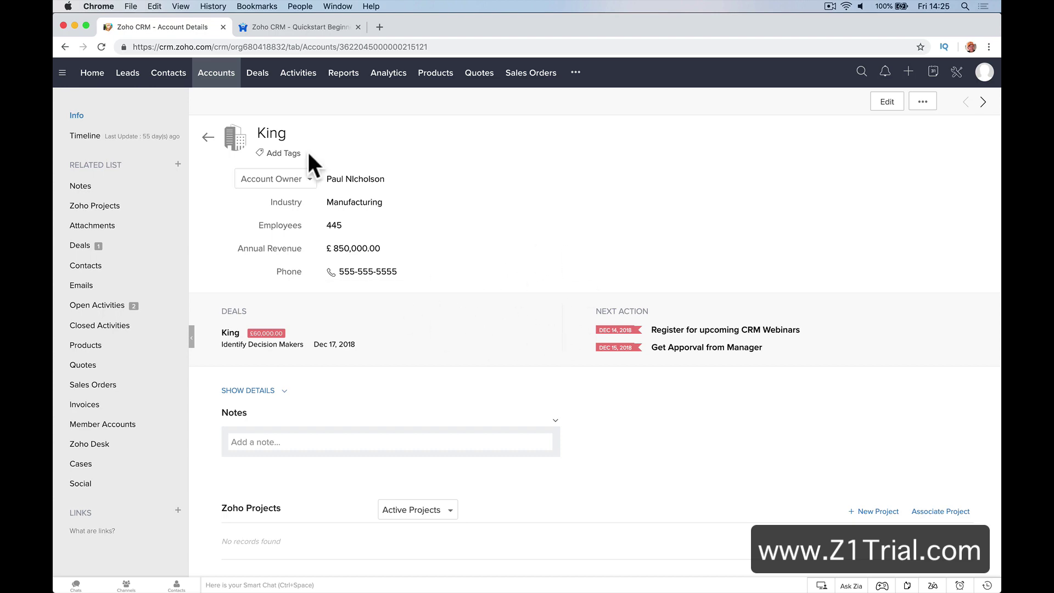
pyautogui.click(257, 73)
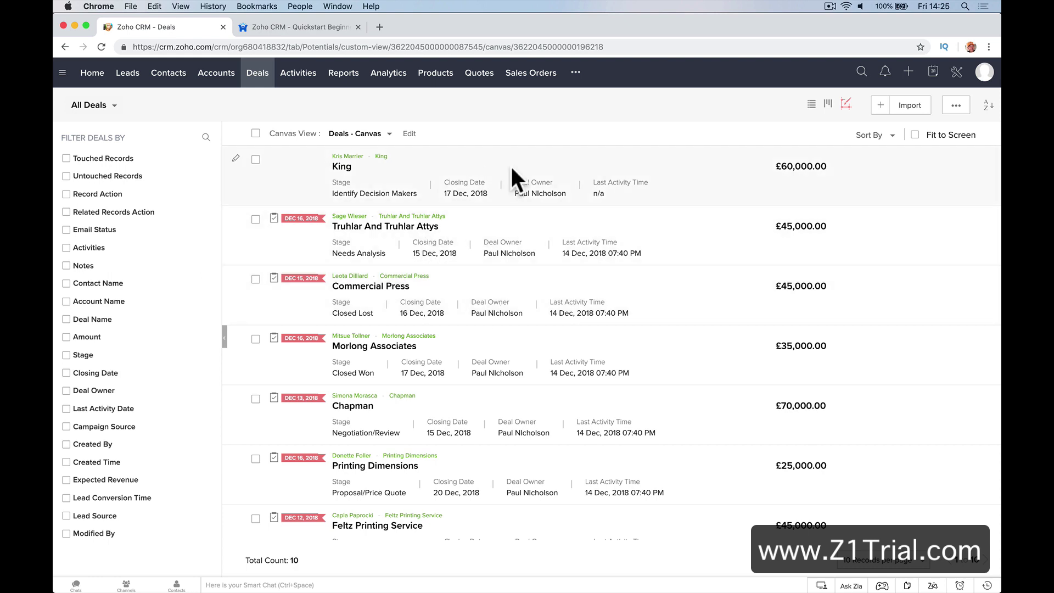
# Switch the deals to Kanban view grouped by stage and scroll across the board
pyautogui.click(827, 104)
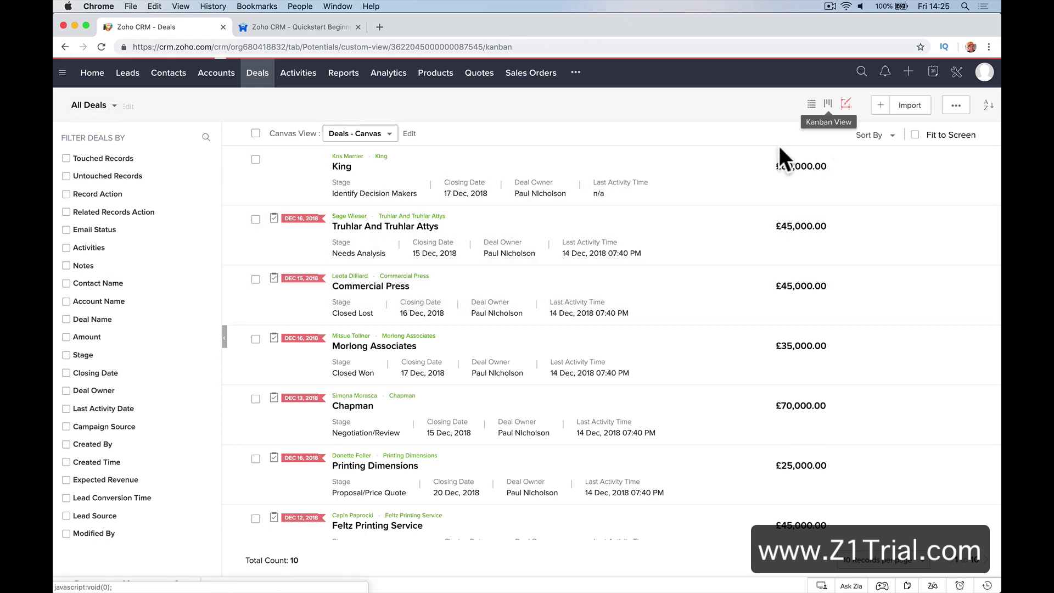
pyautogui.hscroll(10, 633, 229)
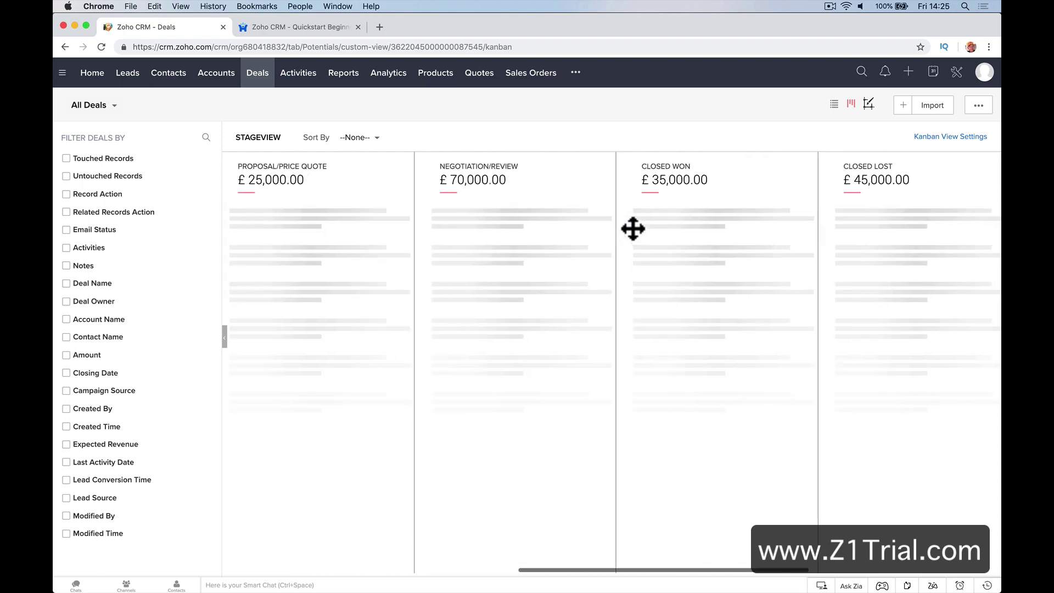
pyautogui.hscroll(10, 632, 228)
pyautogui.hscroll(-2, 258, 207)
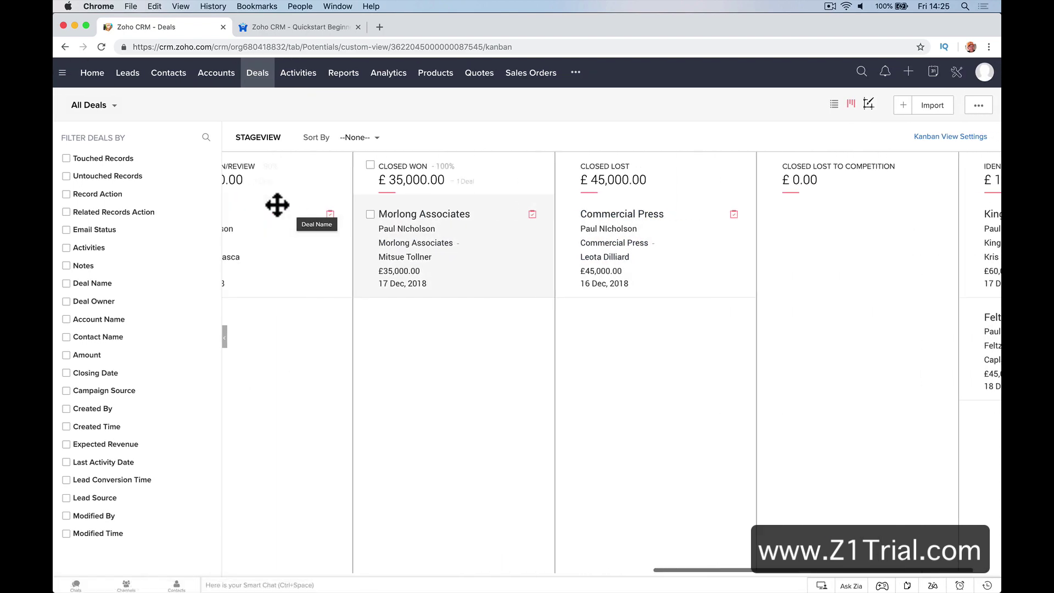
pyautogui.hscroll(-15, 277, 204)
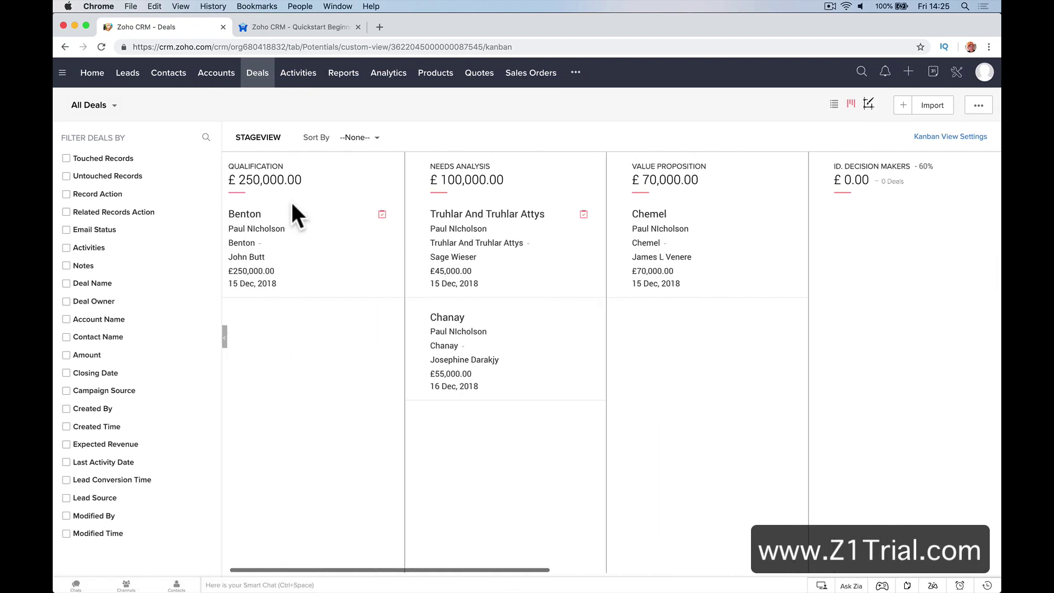
pyautogui.hscroll(-1, 411, 369)
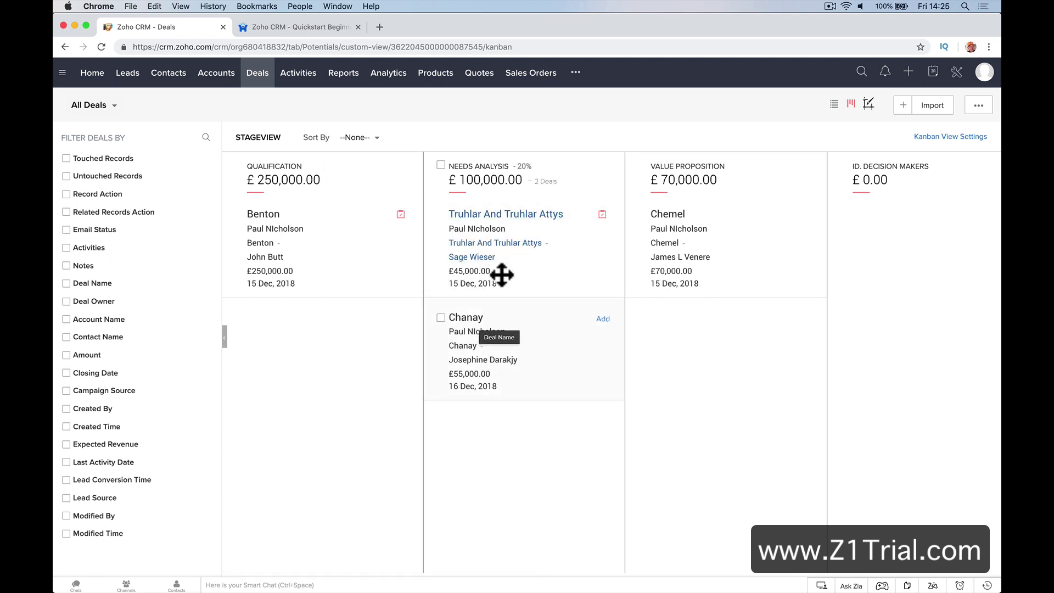
pyautogui.hscroll(2, 501, 275)
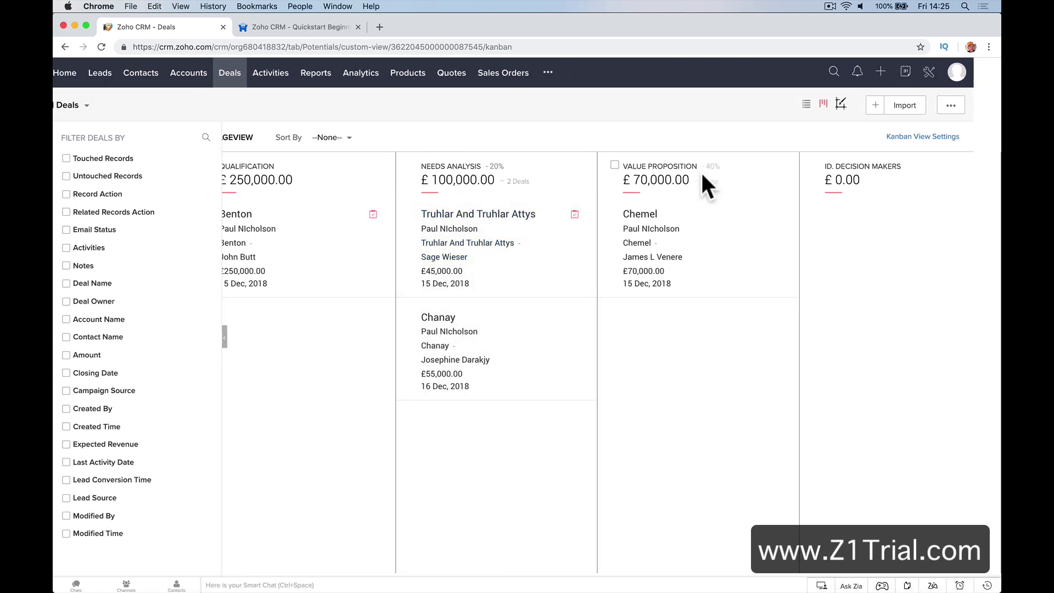
pyautogui.hscroll(10, 588, 211)
# Move the Chapman deal into Closed Won and open the Morlong Associates deal record
pyautogui.moveTo(519, 244); pyautogui.dragTo(666, 332)
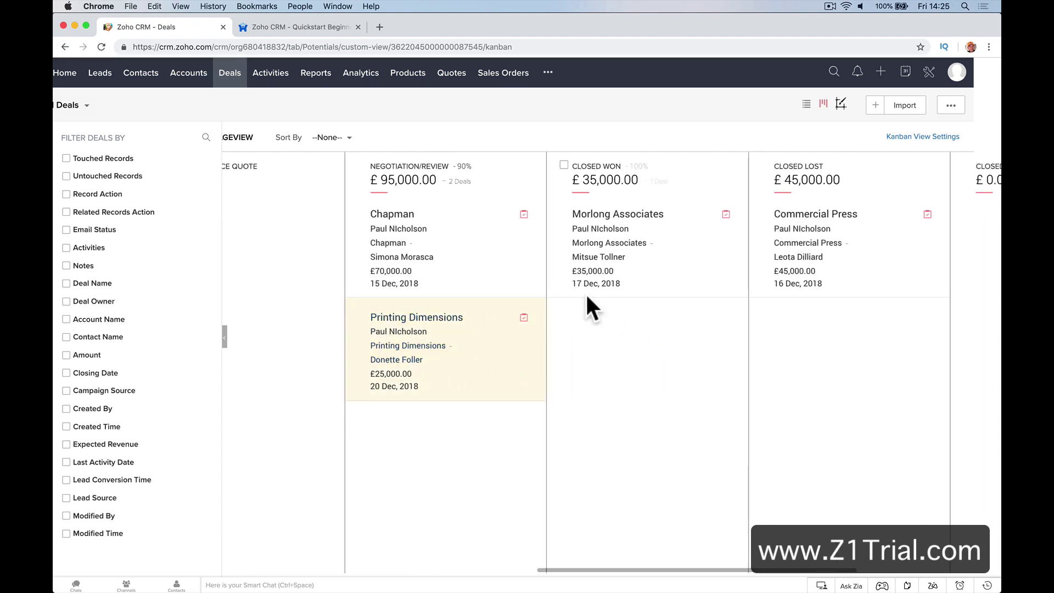
pyautogui.moveTo(524, 258); pyautogui.dragTo(601, 358)
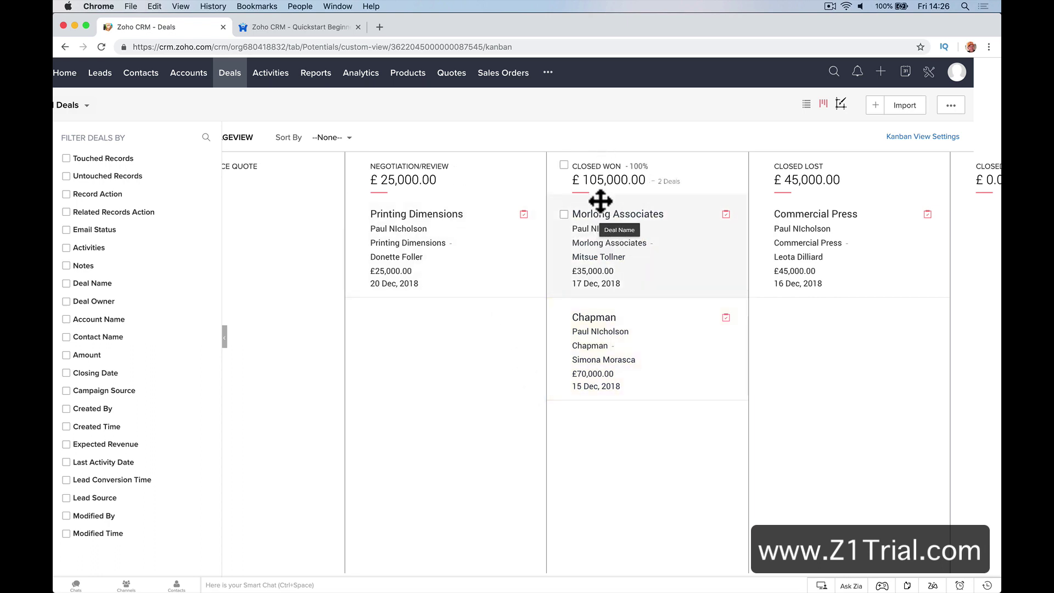
pyautogui.click(602, 226)
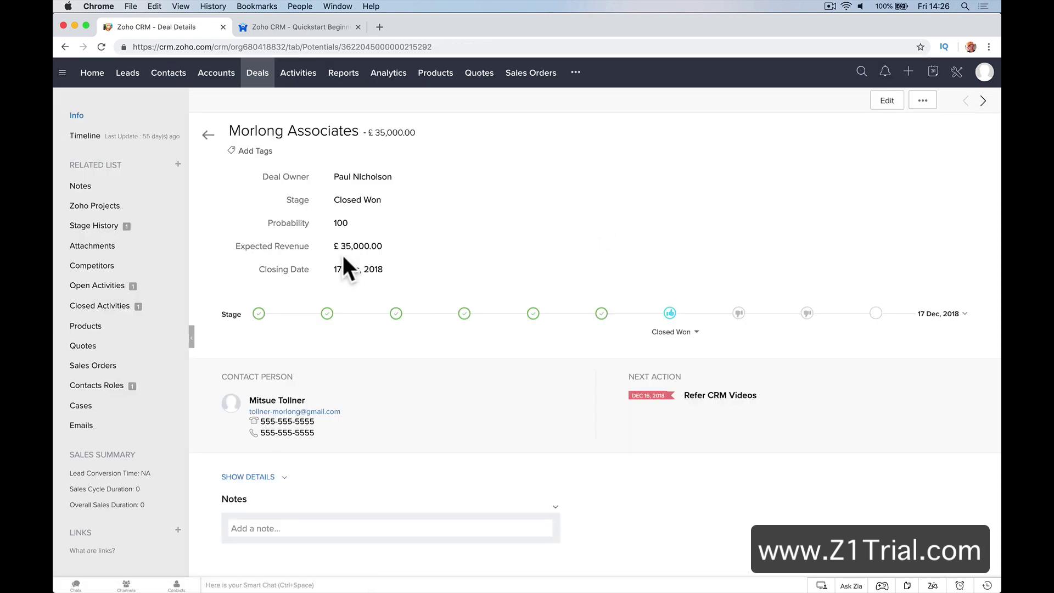
pyautogui.scroll(-8, 391, 258)
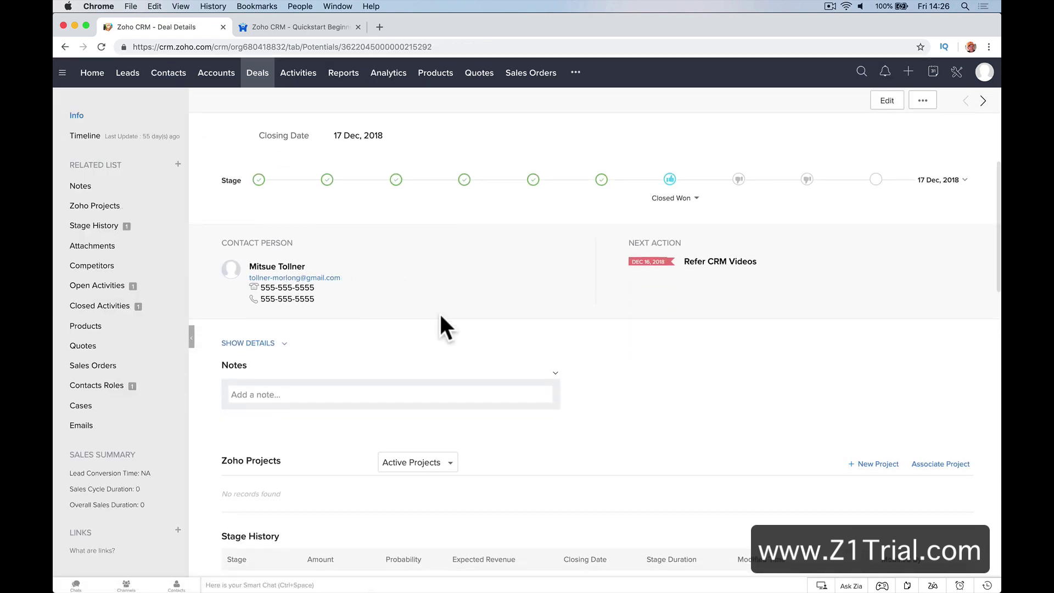
pyautogui.click(417, 314)
pyautogui.scroll(-12, 413, 307)
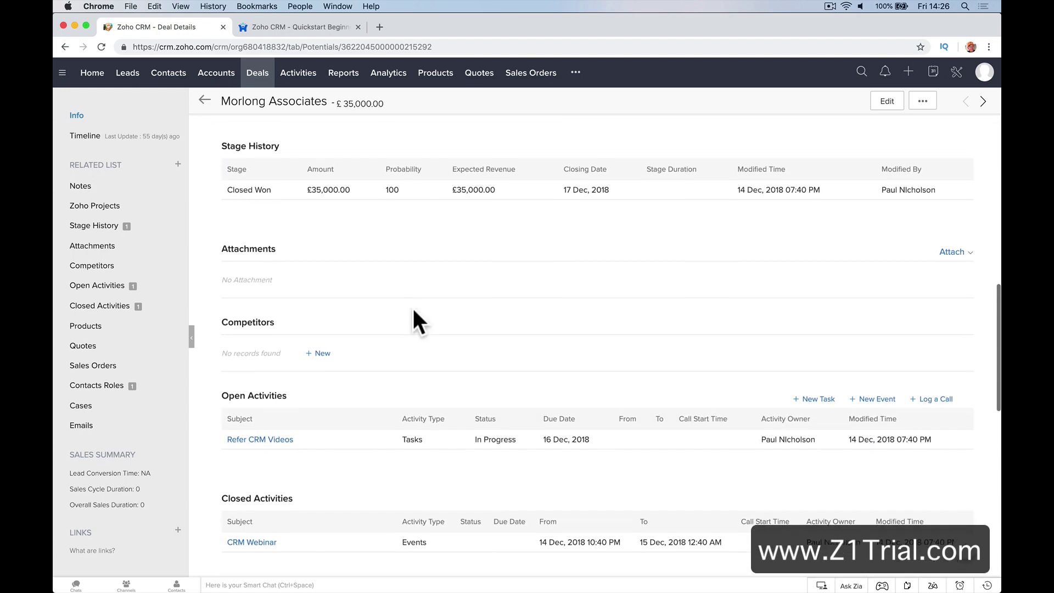
pyautogui.scroll(-15, 414, 309)
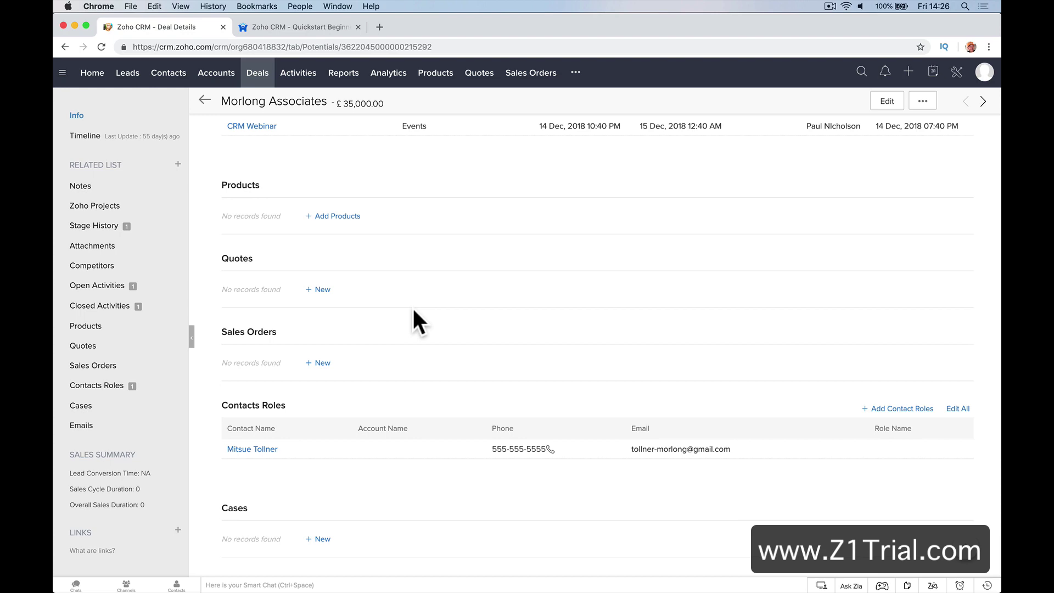
pyautogui.scroll(20, 414, 310)
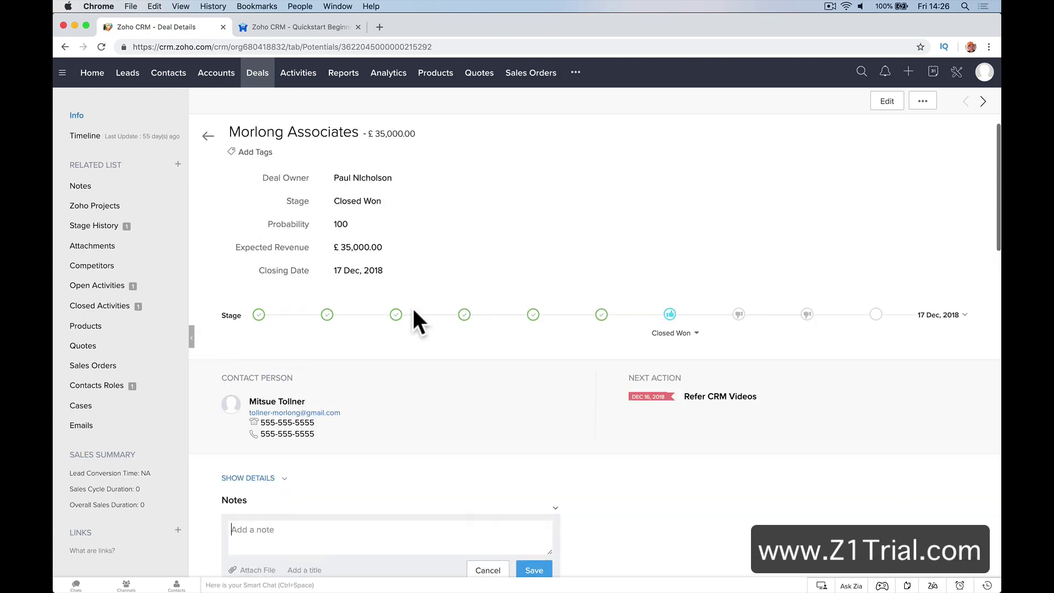
pyautogui.click(141, 227)
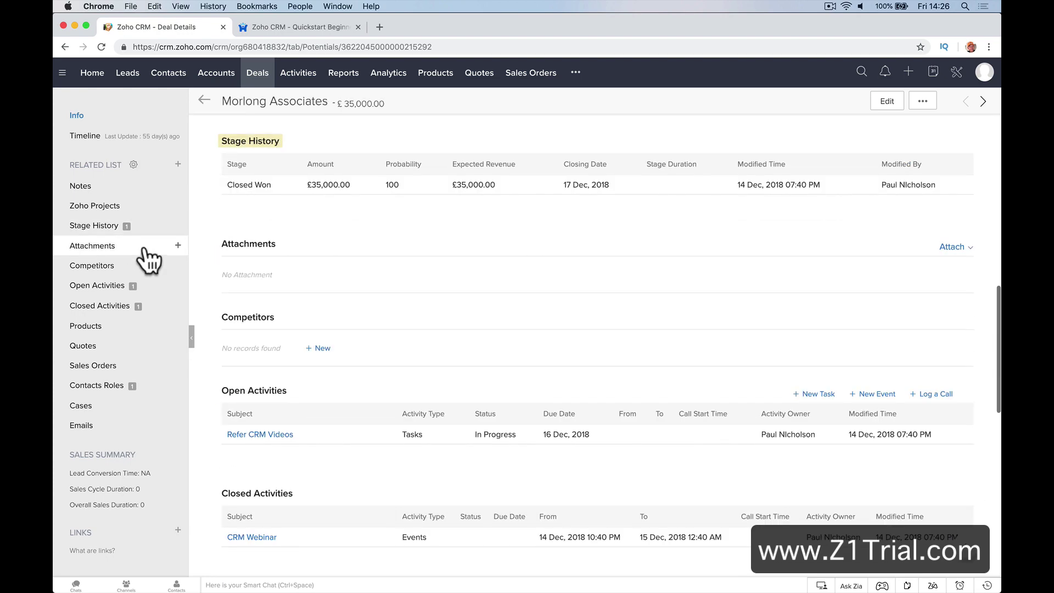
pyautogui.click(144, 288)
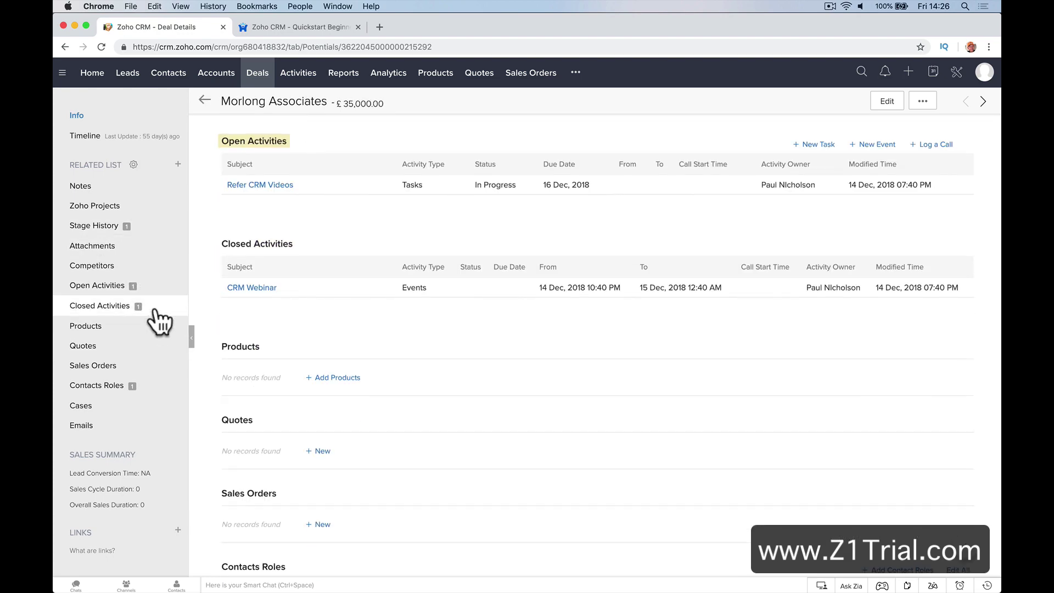
pyautogui.click(154, 309)
pyautogui.click(154, 412)
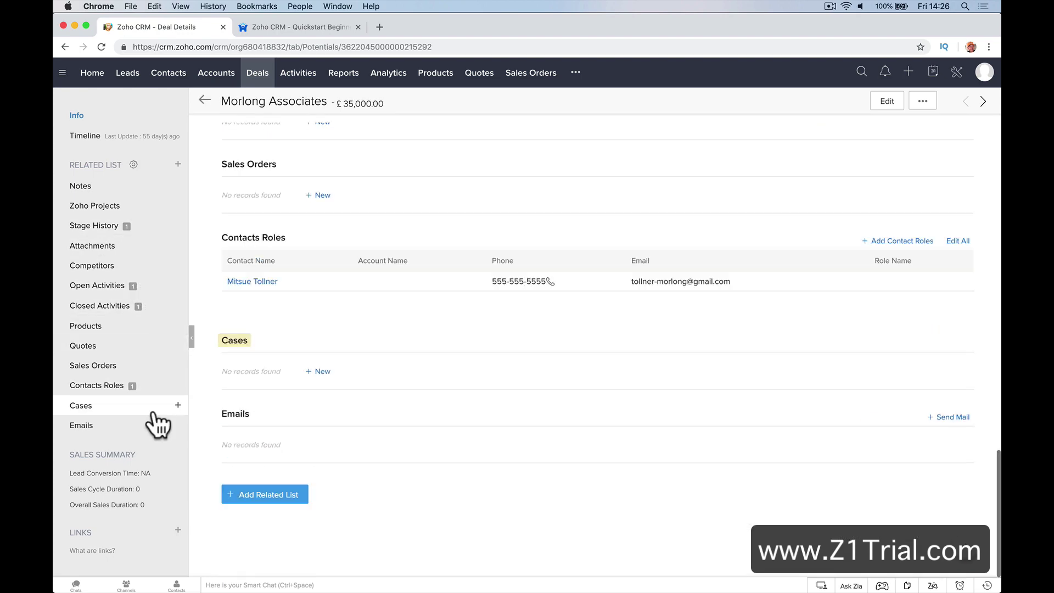
pyautogui.click(159, 426)
pyautogui.click(165, 387)
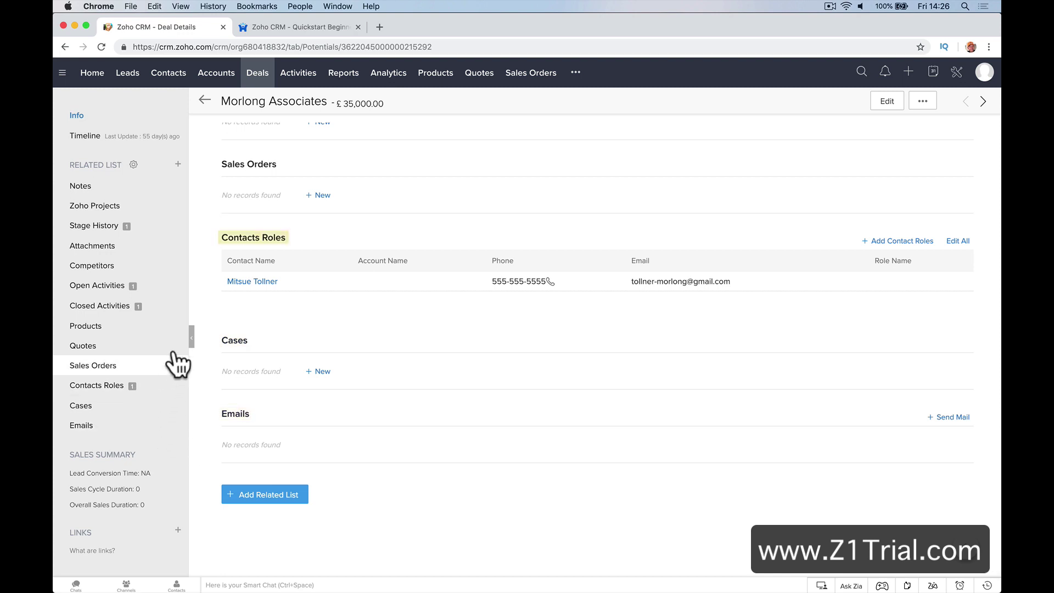
pyautogui.click(175, 347)
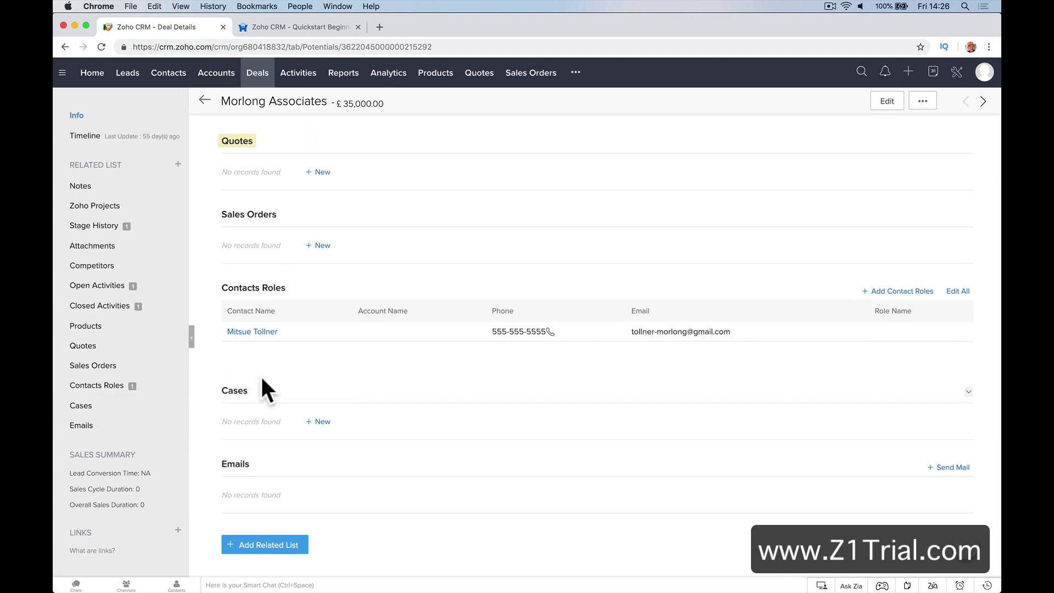
pyautogui.click(146, 332)
pyautogui.scroll(10, 306, 305)
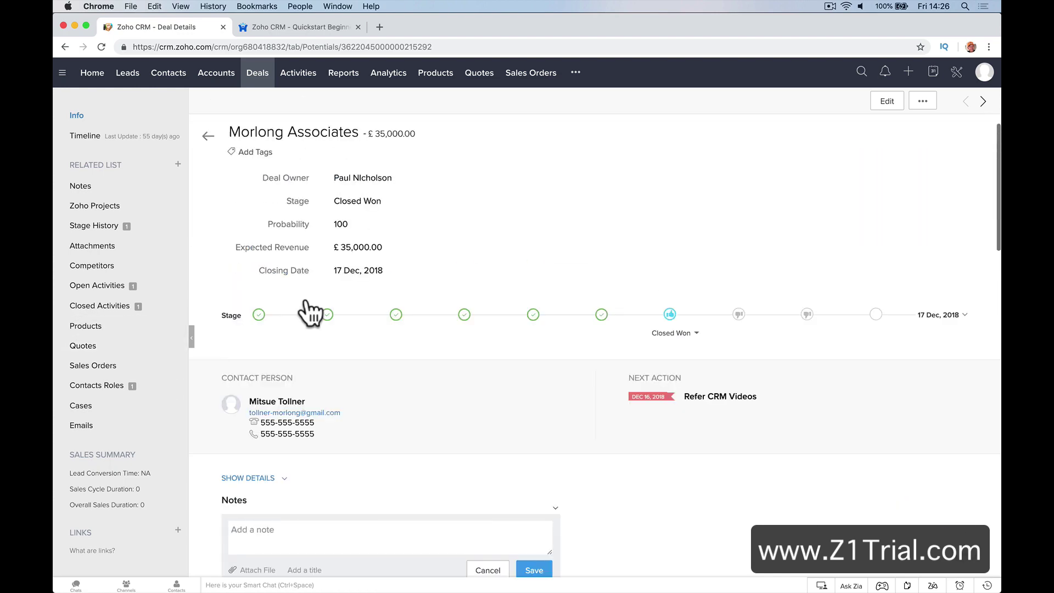
pyautogui.click(307, 81)
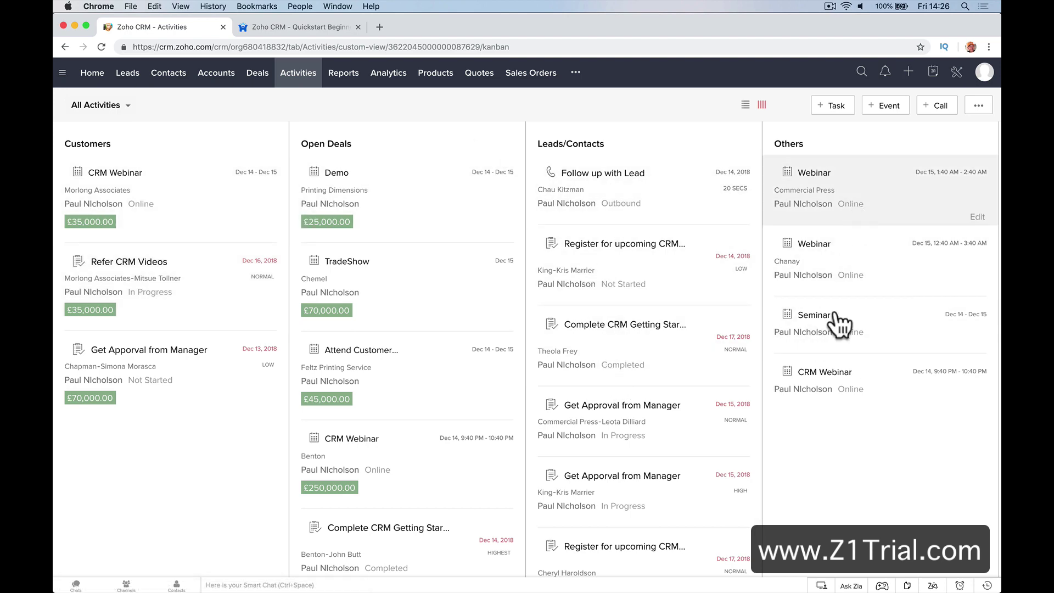
# Check the Follow up with Lead call and activity actions, then open All Reports
pyautogui.click(634, 176)
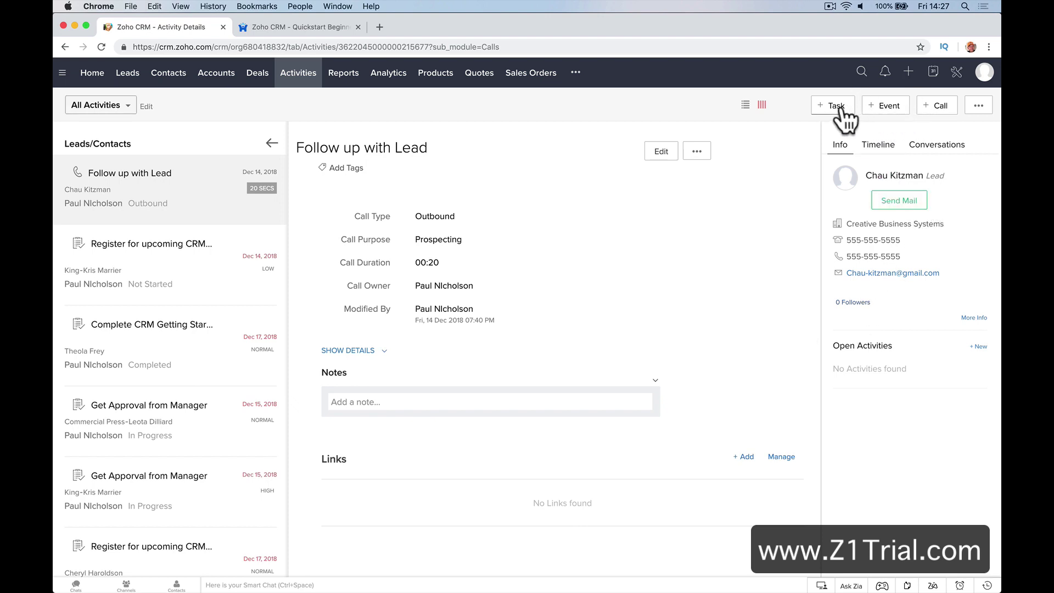
pyautogui.click(978, 110)
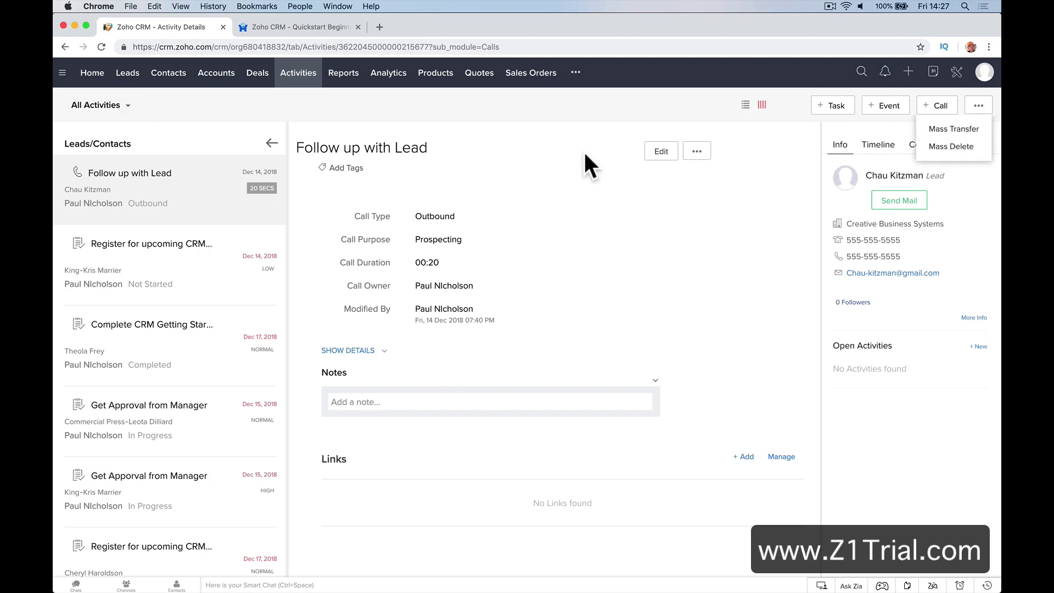
pyautogui.click(344, 73)
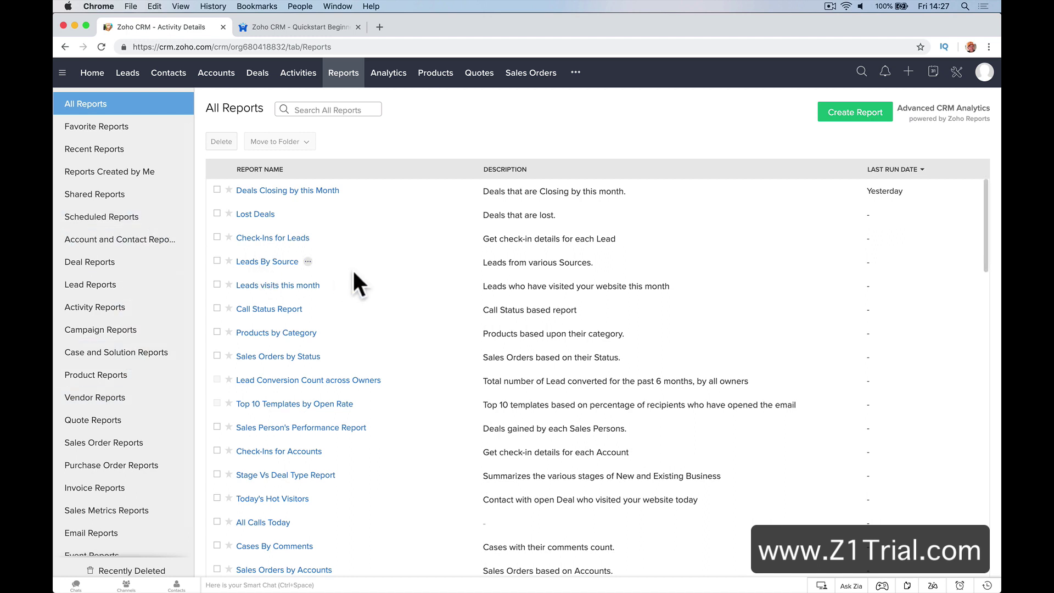
# Browse each Analytics dashboard, ending on Org Overview, then open the Products module
pyautogui.click(391, 77)
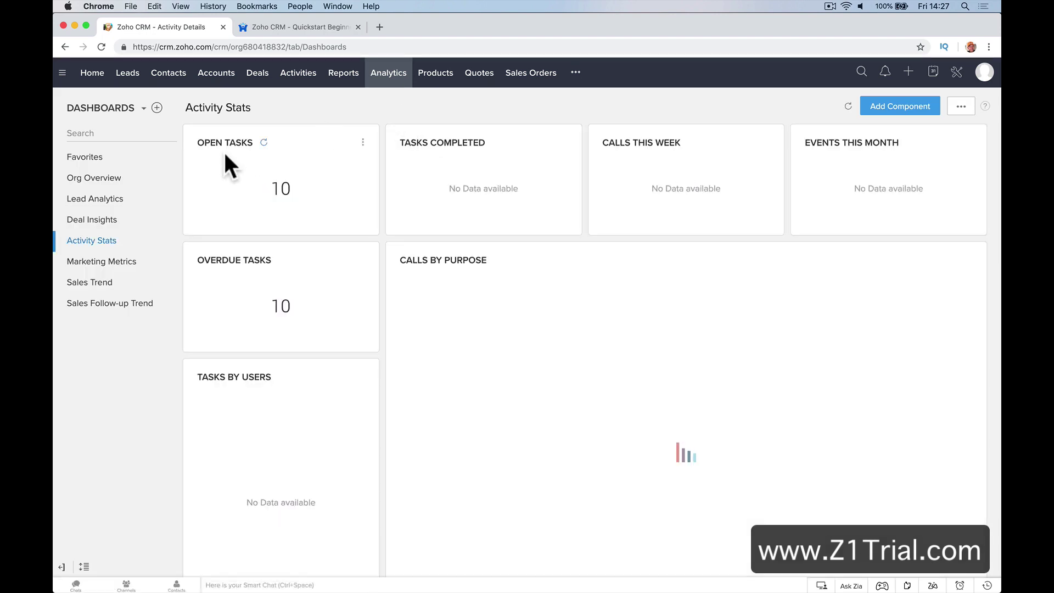
pyautogui.click(118, 220)
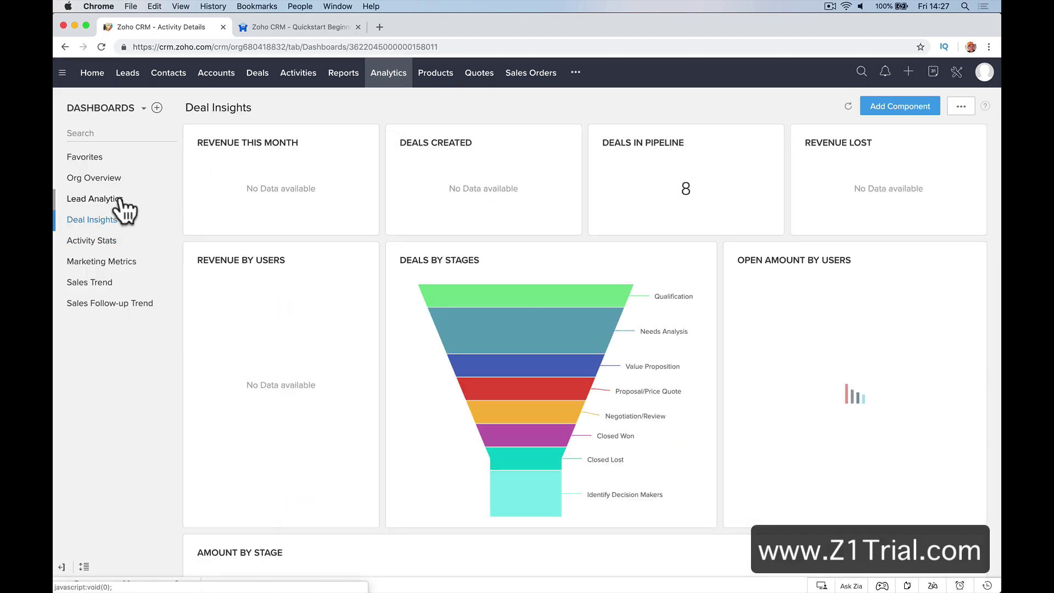
pyautogui.click(124, 206)
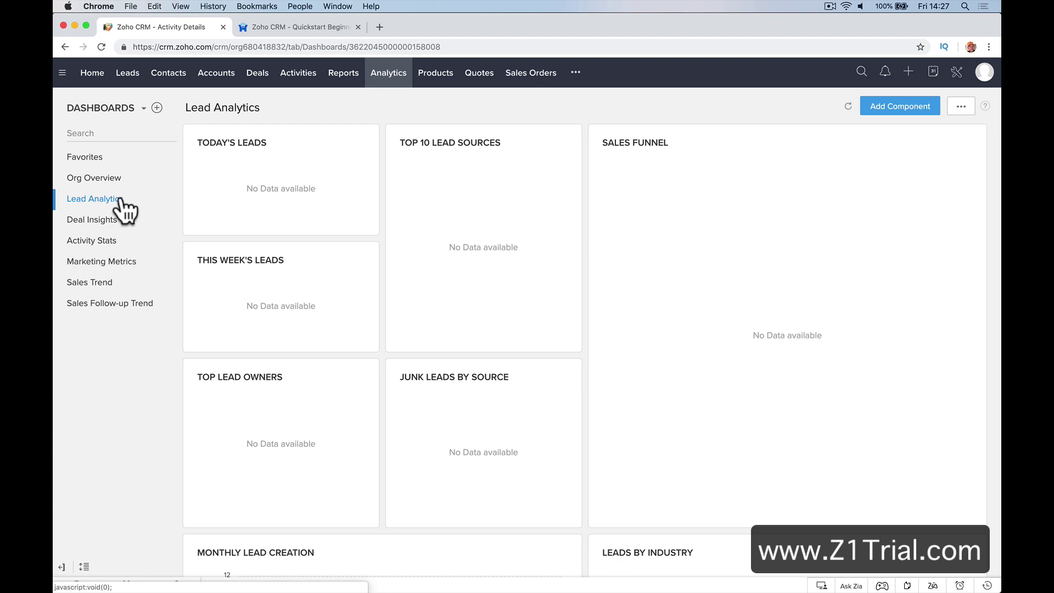
pyautogui.click(114, 241)
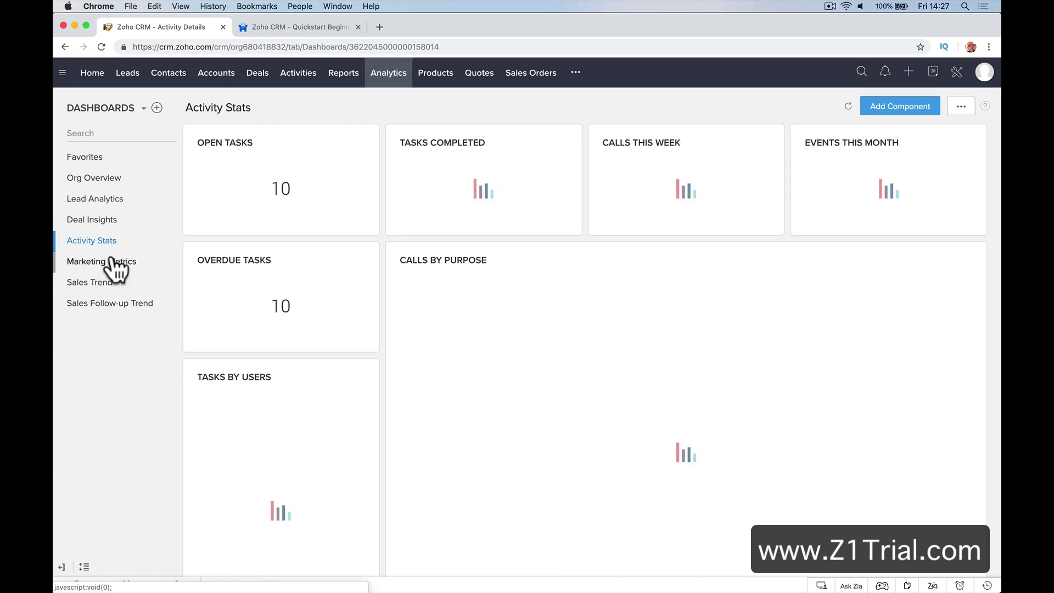
pyautogui.click(113, 262)
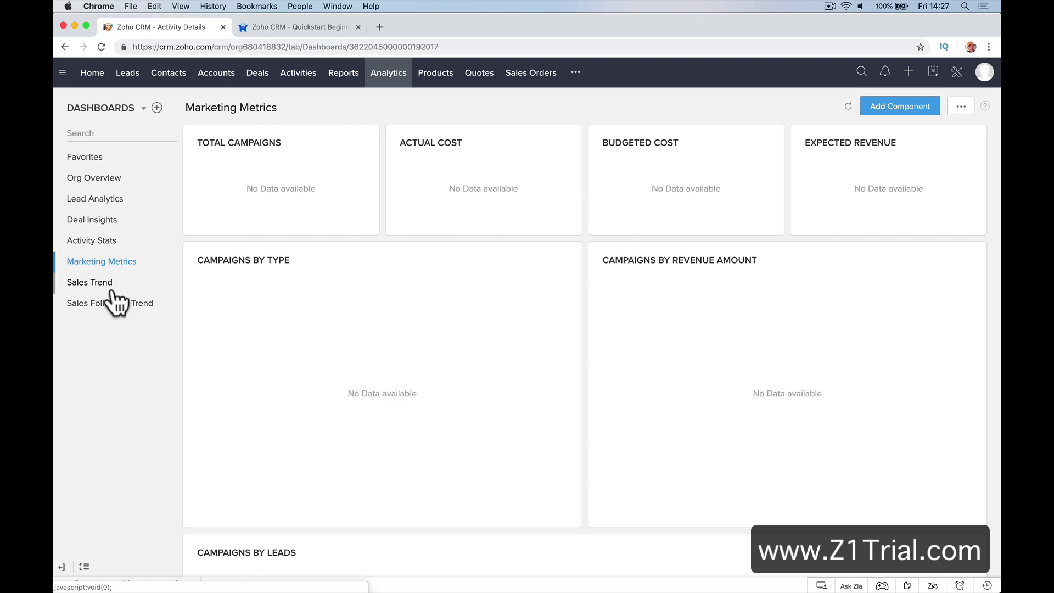
pyautogui.click(110, 282)
pyautogui.click(134, 303)
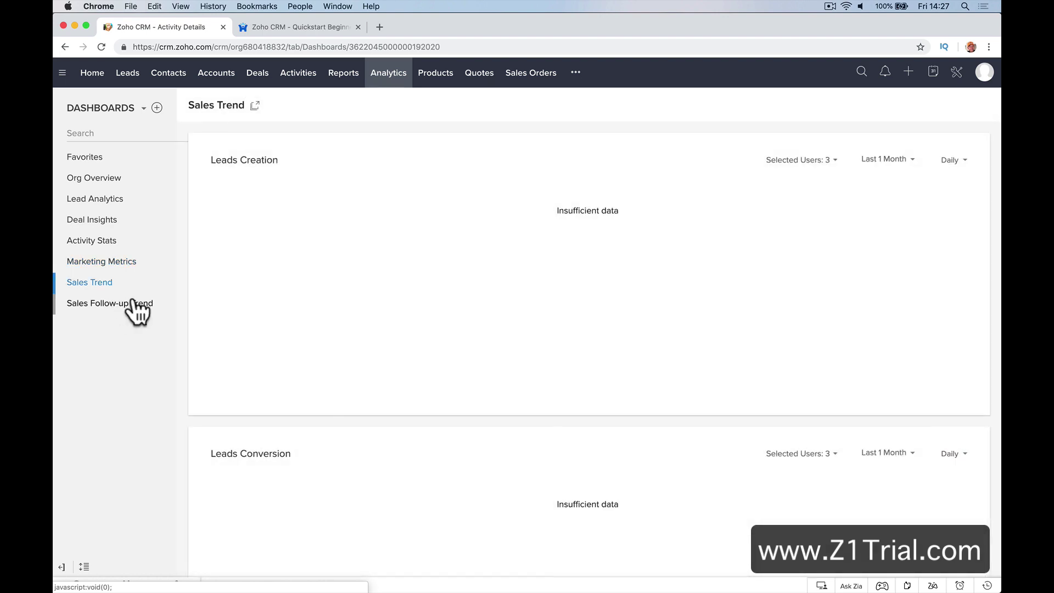
pyautogui.click(105, 179)
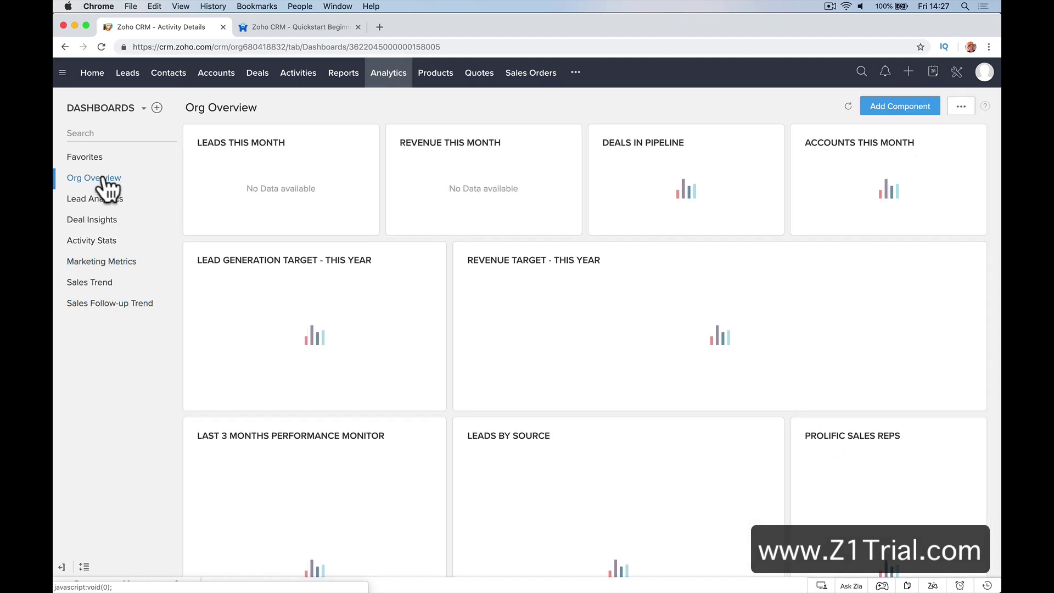
pyautogui.click(435, 72)
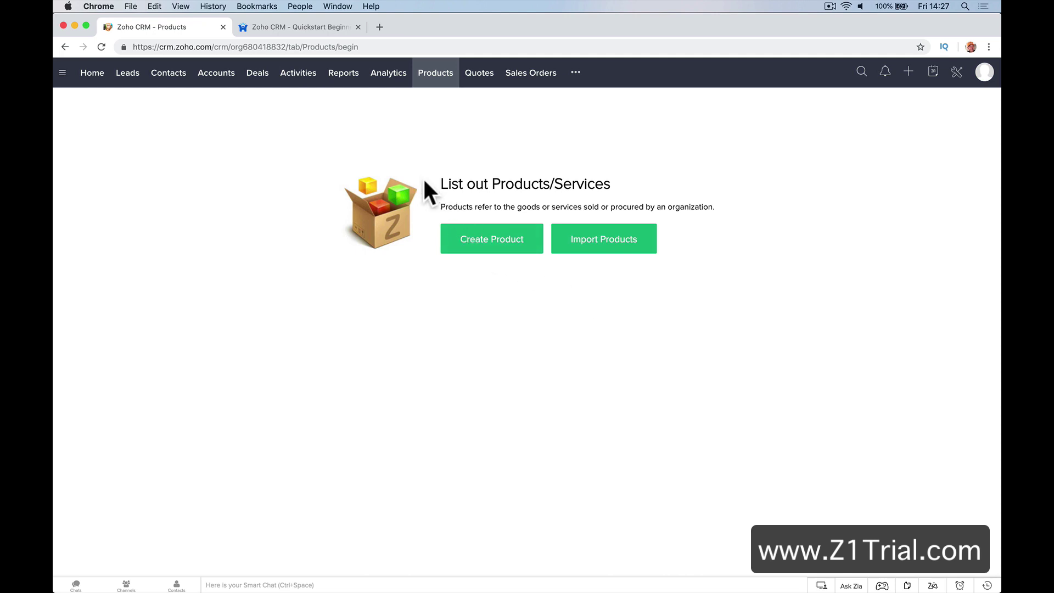
# Switch between Quotes and Sales Orders, then show the additional modules list
pyautogui.click(479, 75)
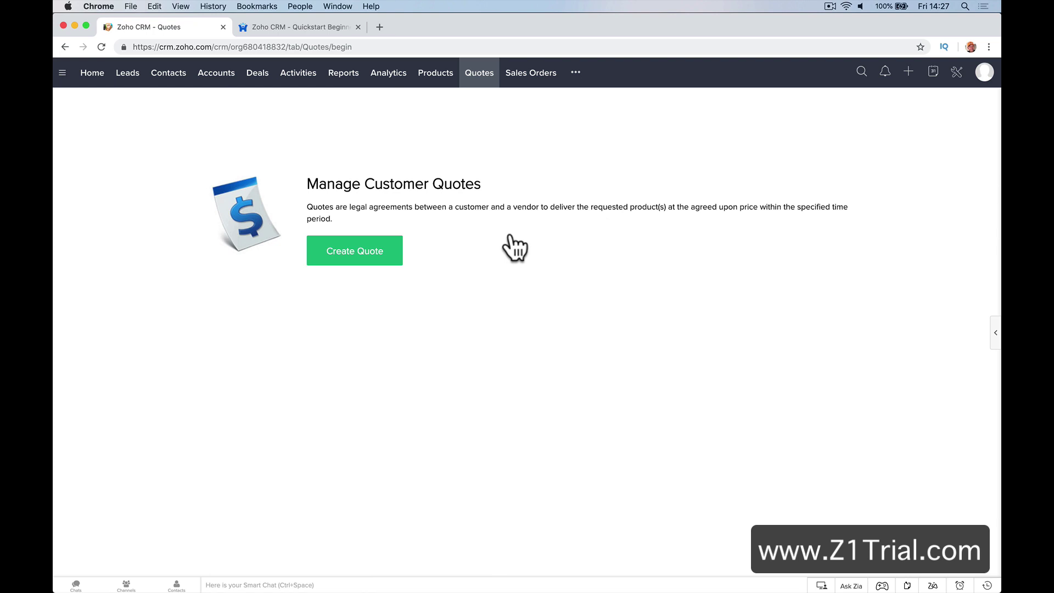
pyautogui.click(541, 78)
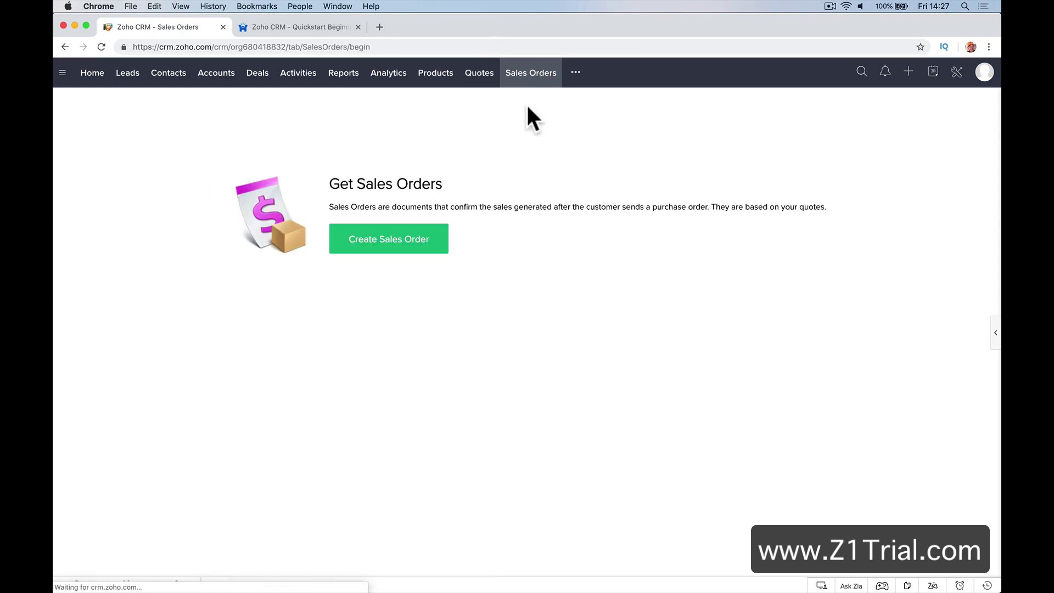
pyautogui.click(475, 76)
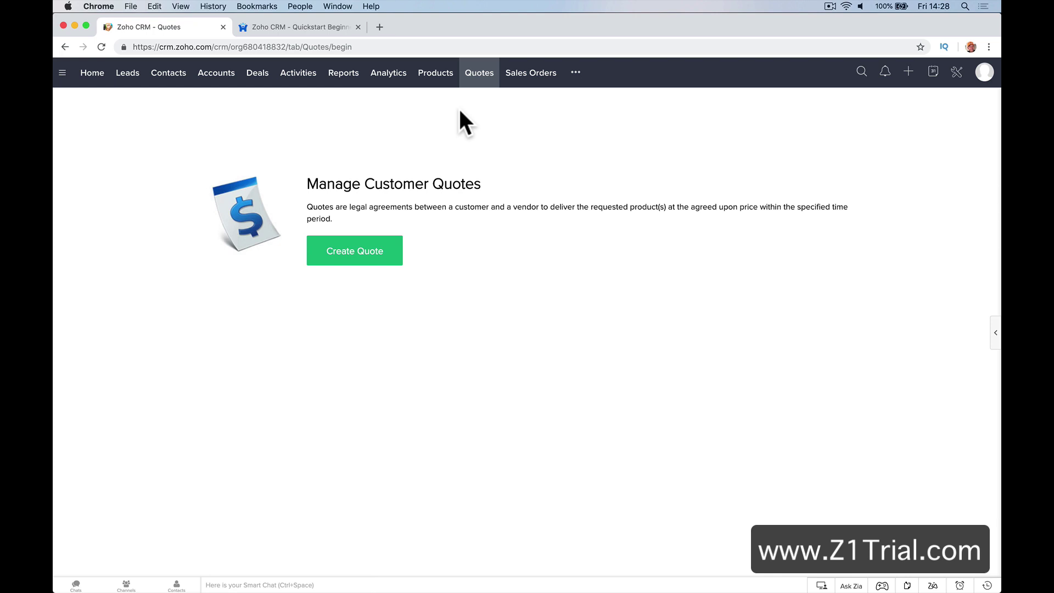
pyautogui.click(517, 80)
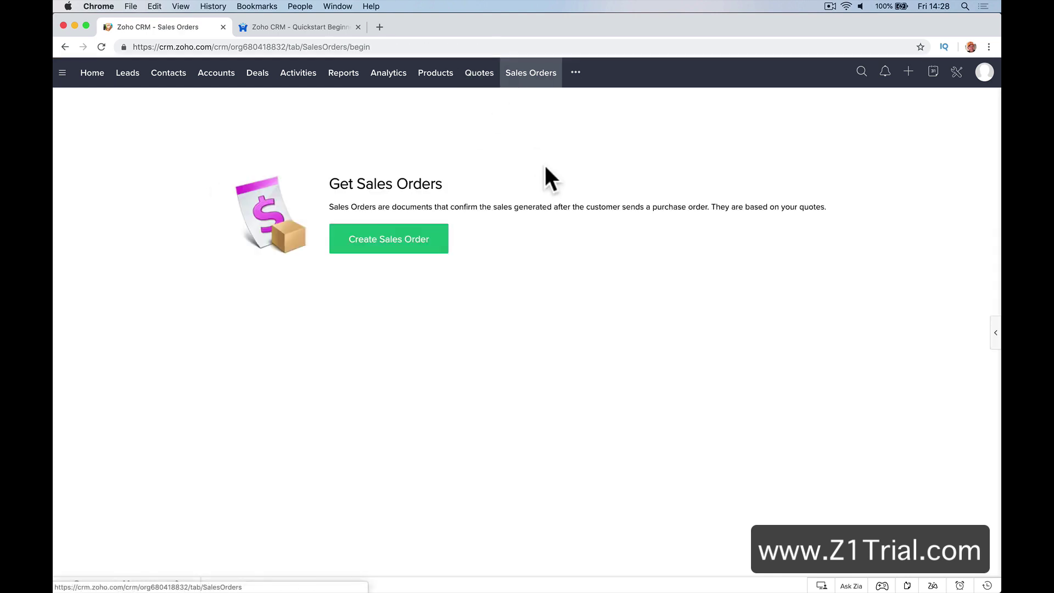
pyautogui.click(576, 74)
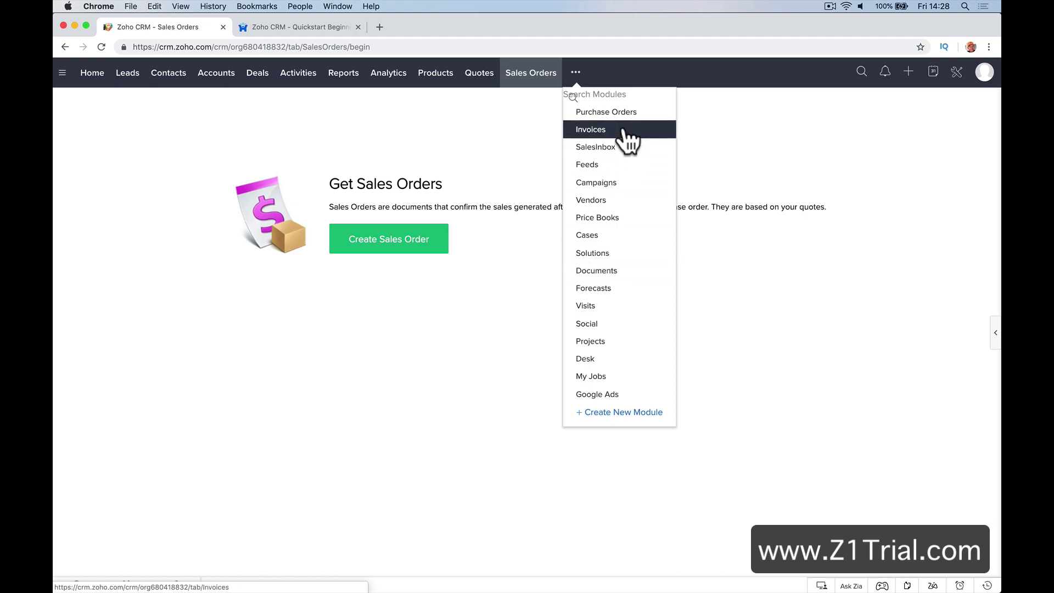
# Browse the Cases, Price Books and Forecasts modules from the more-modules menu
pyautogui.click(638, 234)
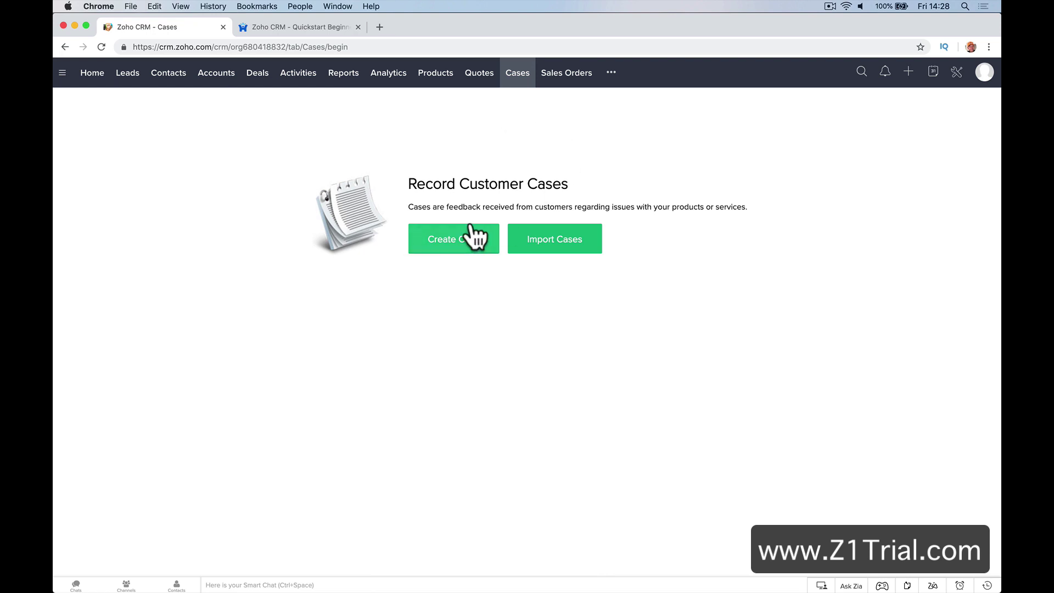
pyautogui.click(611, 73)
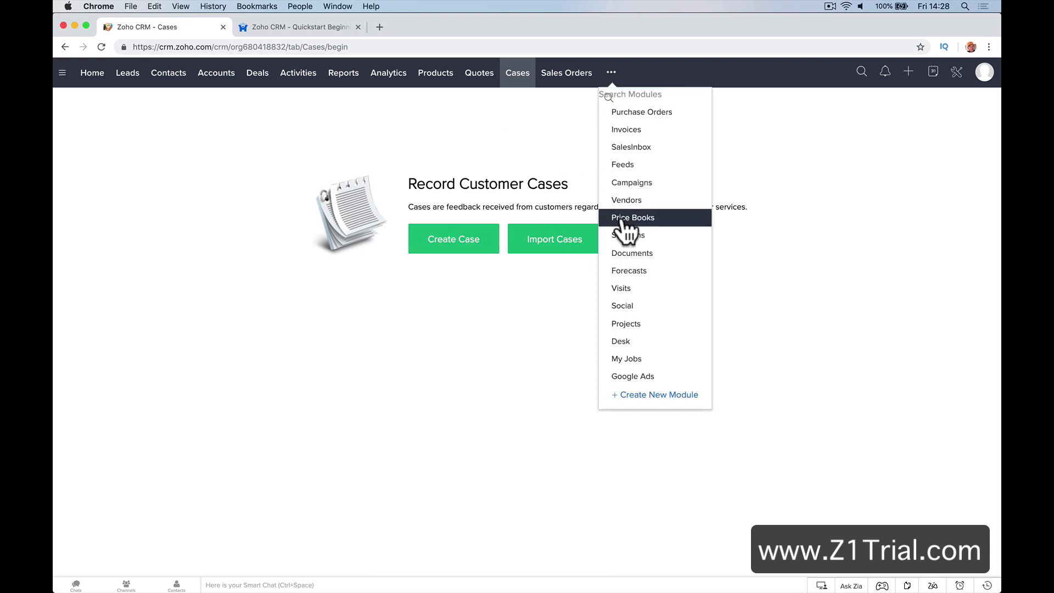
pyautogui.click(653, 215)
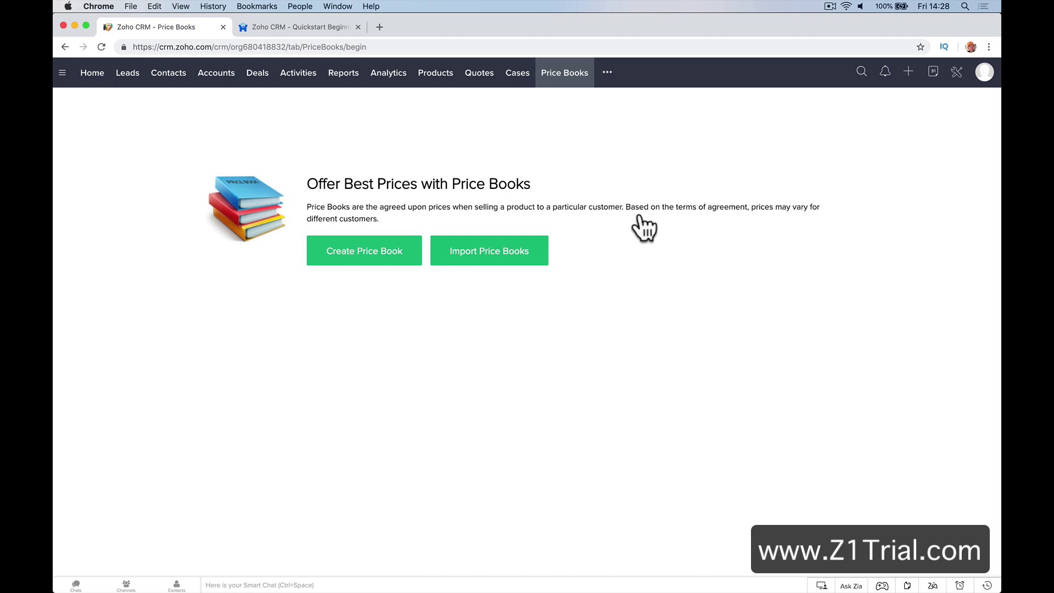
pyautogui.click(608, 72)
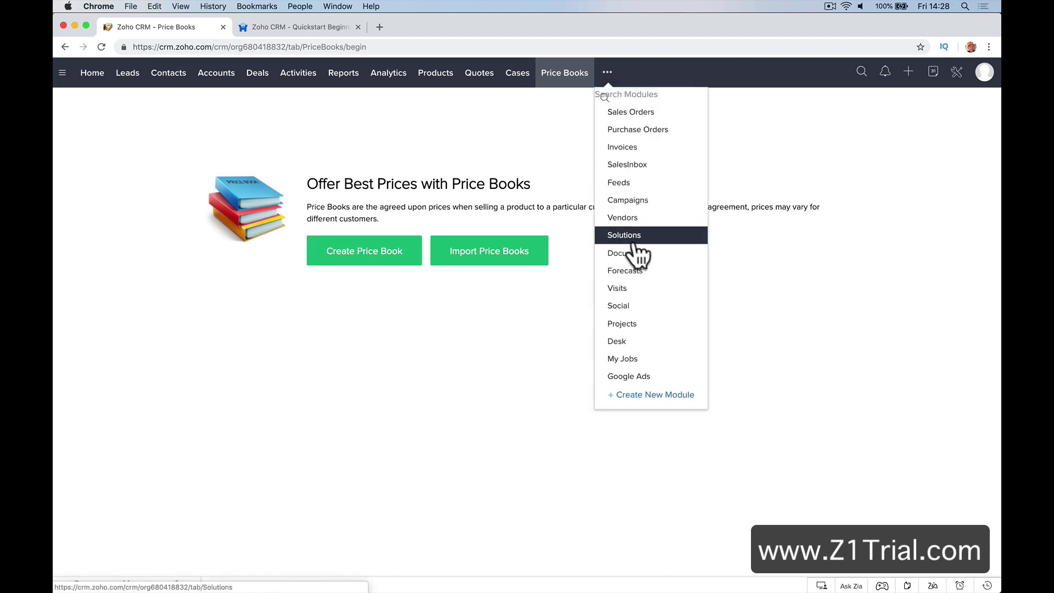
pyautogui.click(636, 270)
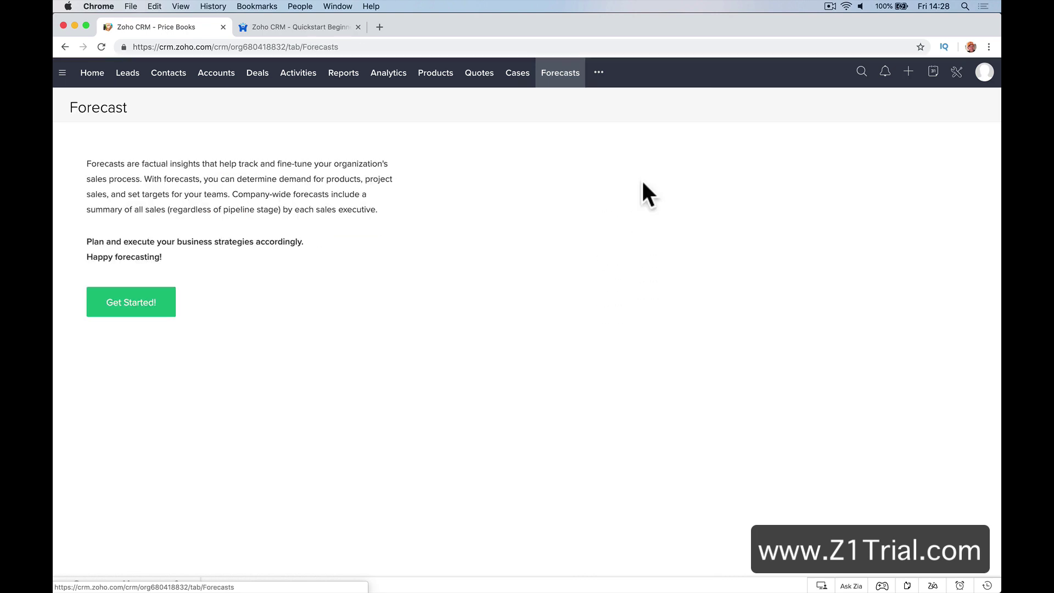
# Look through the Projects, Desk, My Jobs and Google Ads modules, then return to Leads
pyautogui.click(599, 73)
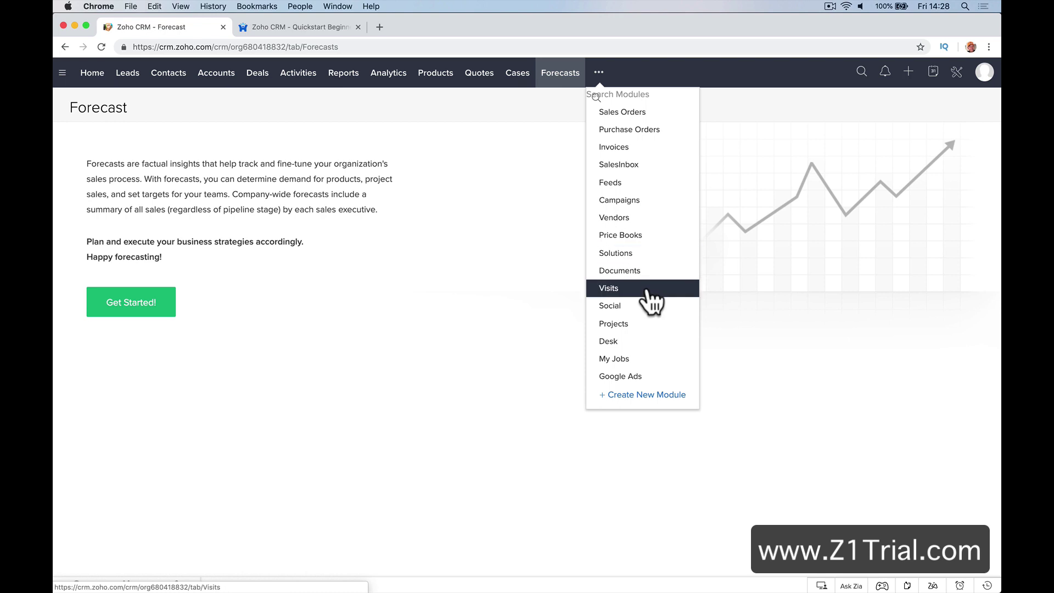
pyautogui.click(651, 328)
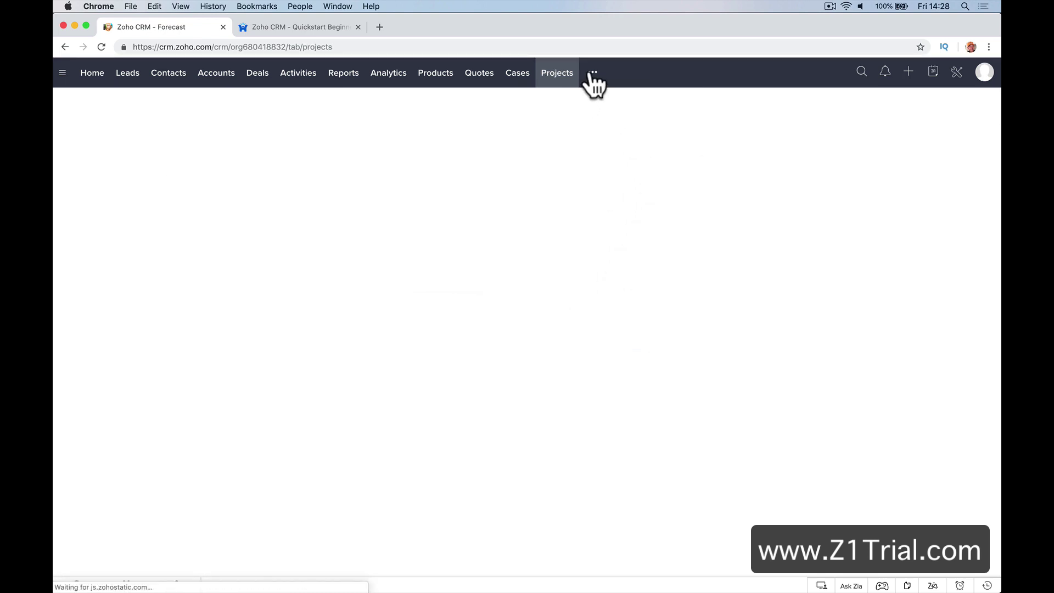
pyautogui.click(592, 76)
pyautogui.click(631, 346)
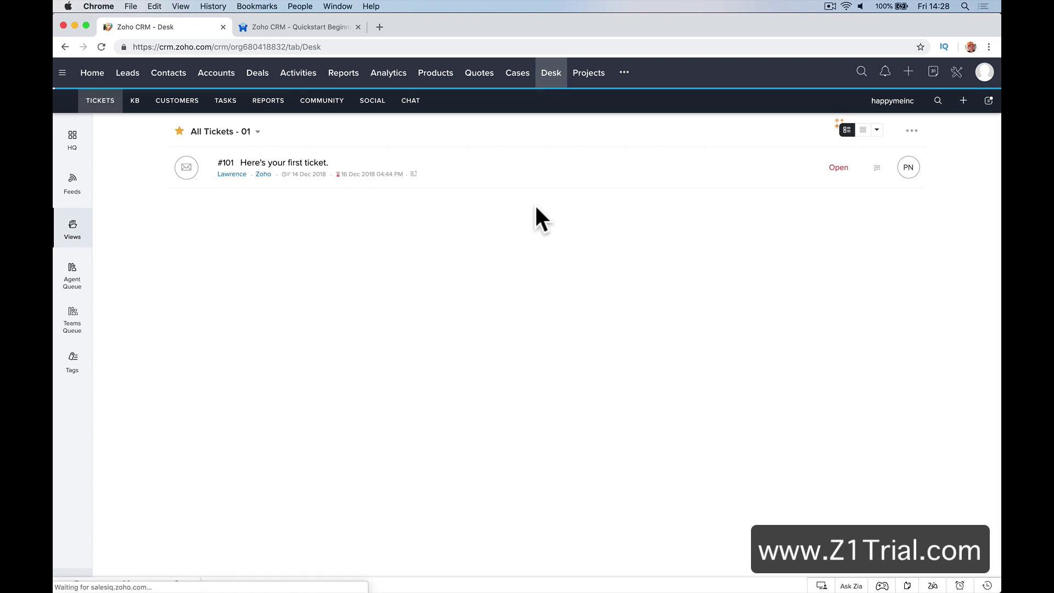
pyautogui.click(624, 72)
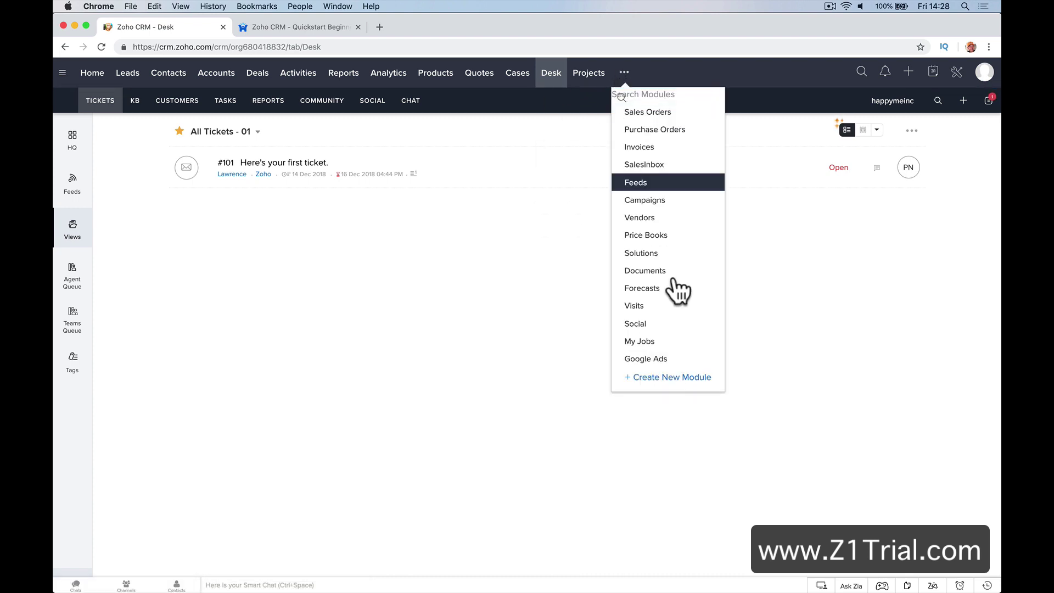
pyautogui.click(679, 341)
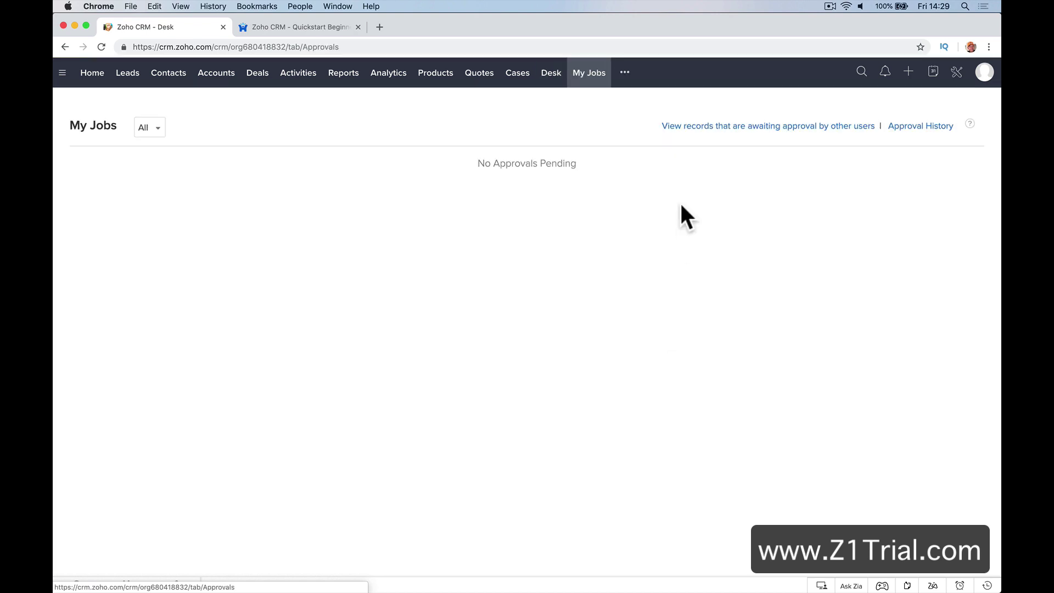
pyautogui.click(626, 74)
pyautogui.click(641, 358)
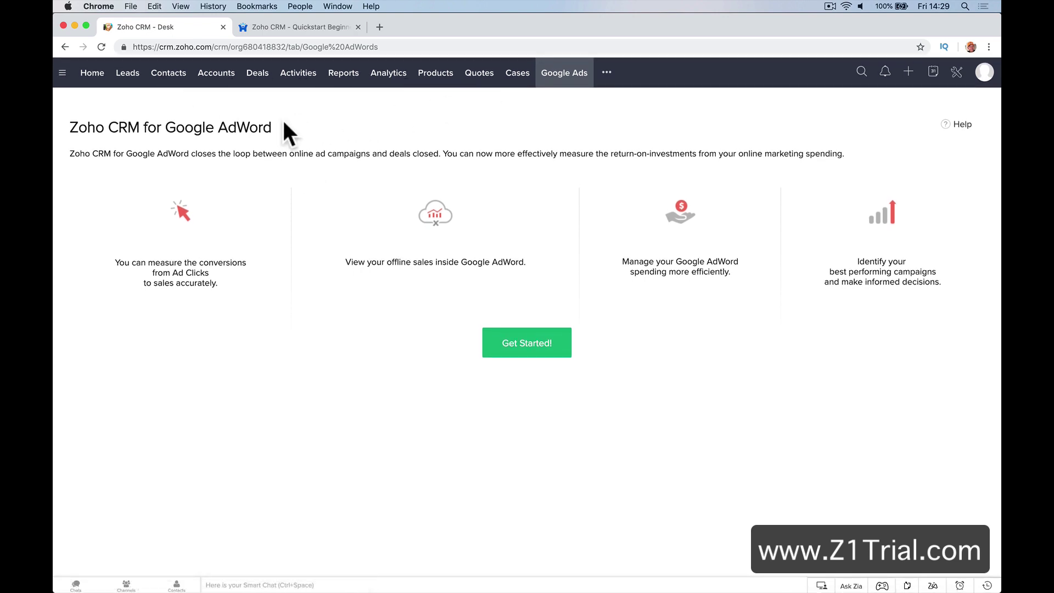
pyautogui.click(135, 80)
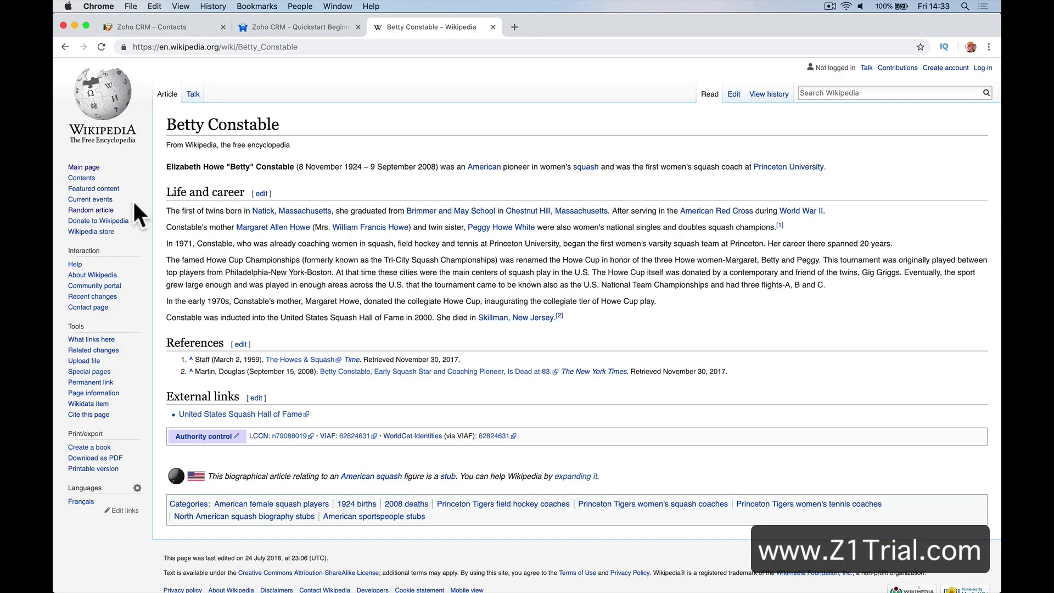
# Load random Wikipedia articles until Big Birch Lake appears, then close it and return to Zoho CRM
pyautogui.click(106, 210)
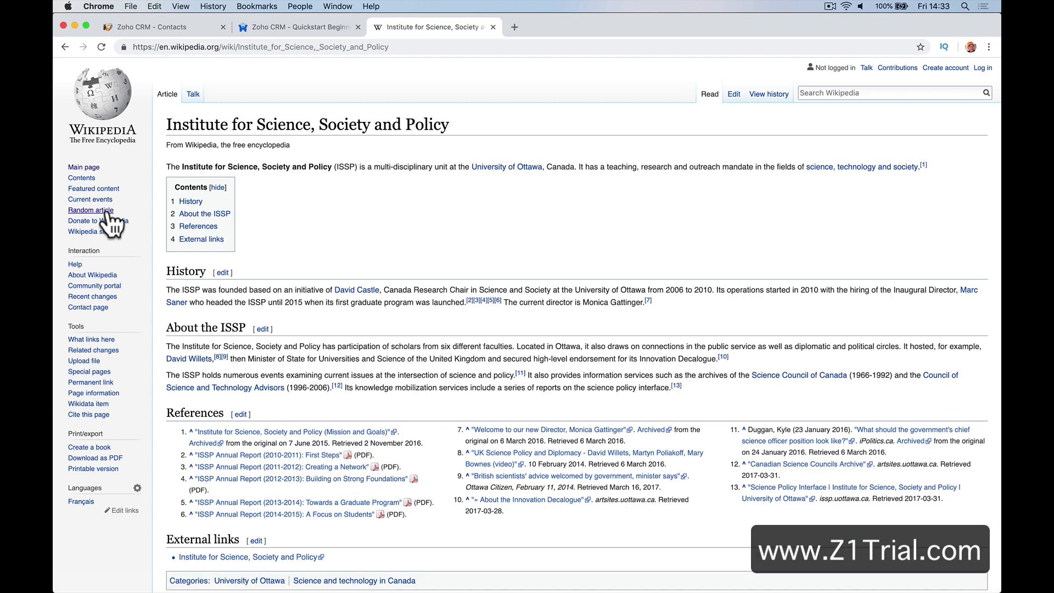
pyautogui.click(106, 211)
pyautogui.click(106, 211)
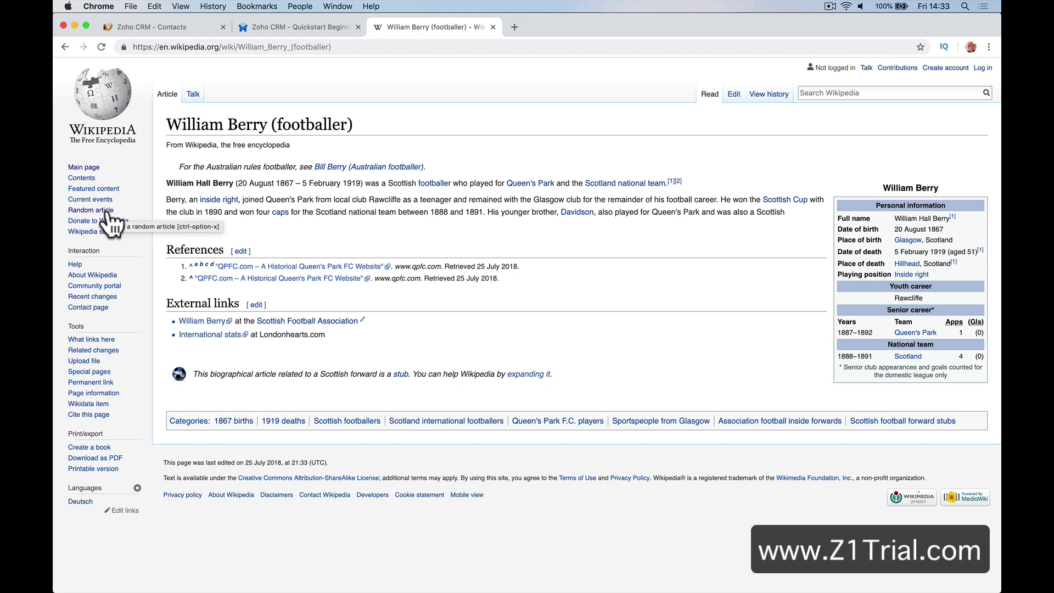
pyautogui.click(108, 212)
pyautogui.click(108, 212)
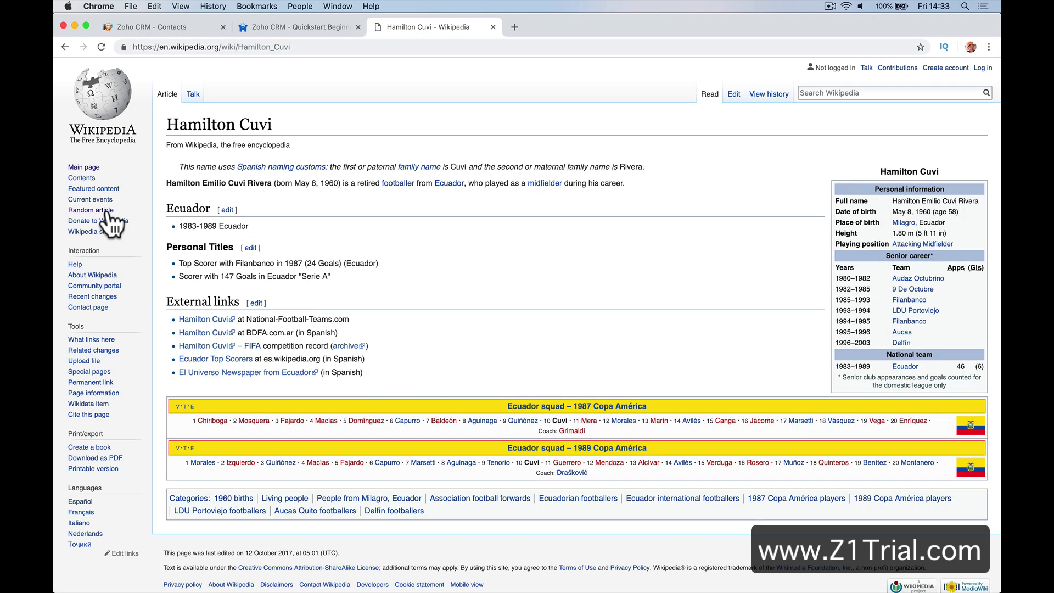
pyautogui.click(107, 212)
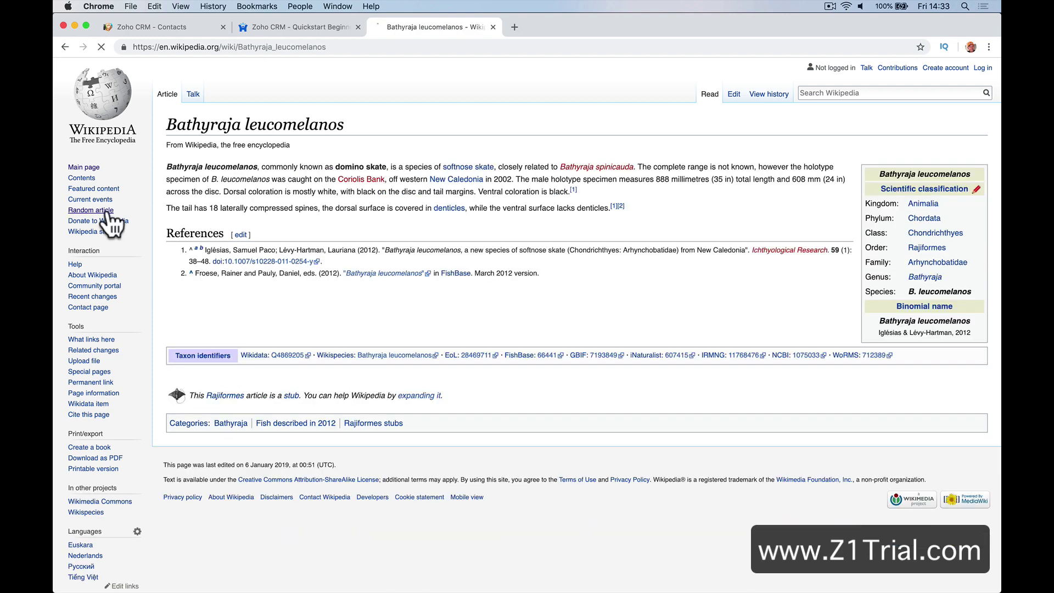
pyautogui.click(108, 212)
pyautogui.click(108, 212)
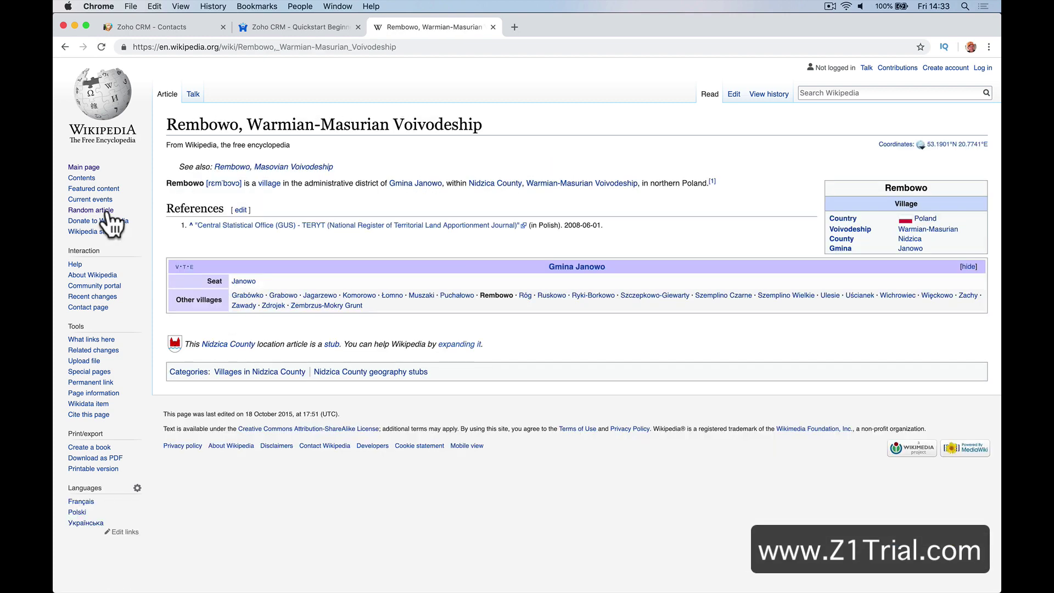
pyautogui.click(108, 212)
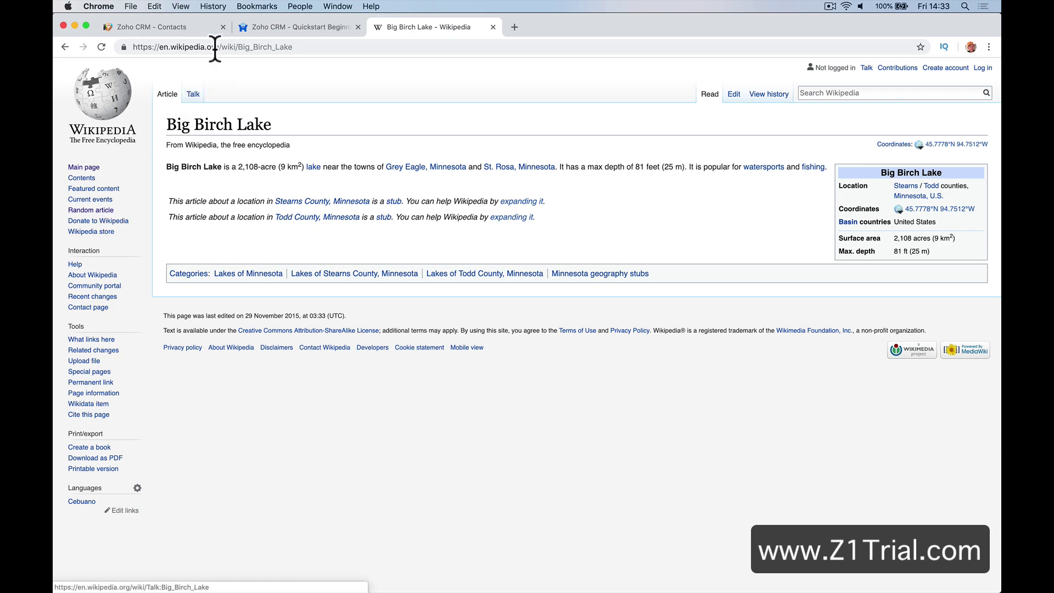
pyautogui.click(206, 27)
pyautogui.click(492, 27)
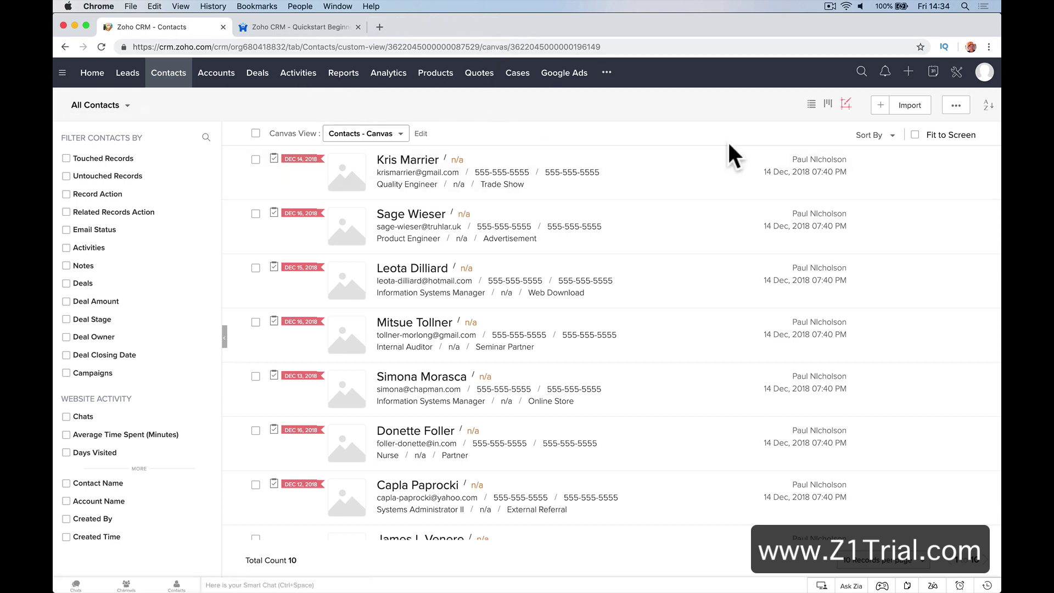
# Start a new lead with company Big Birch Lake and salutation Mr
pyautogui.click(127, 73)
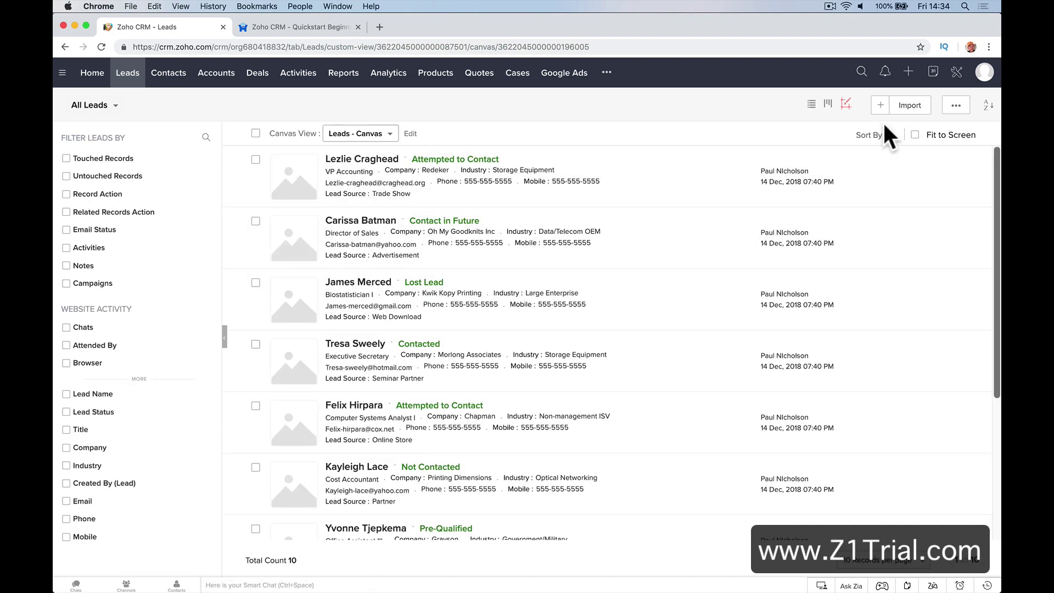
pyautogui.click(880, 109)
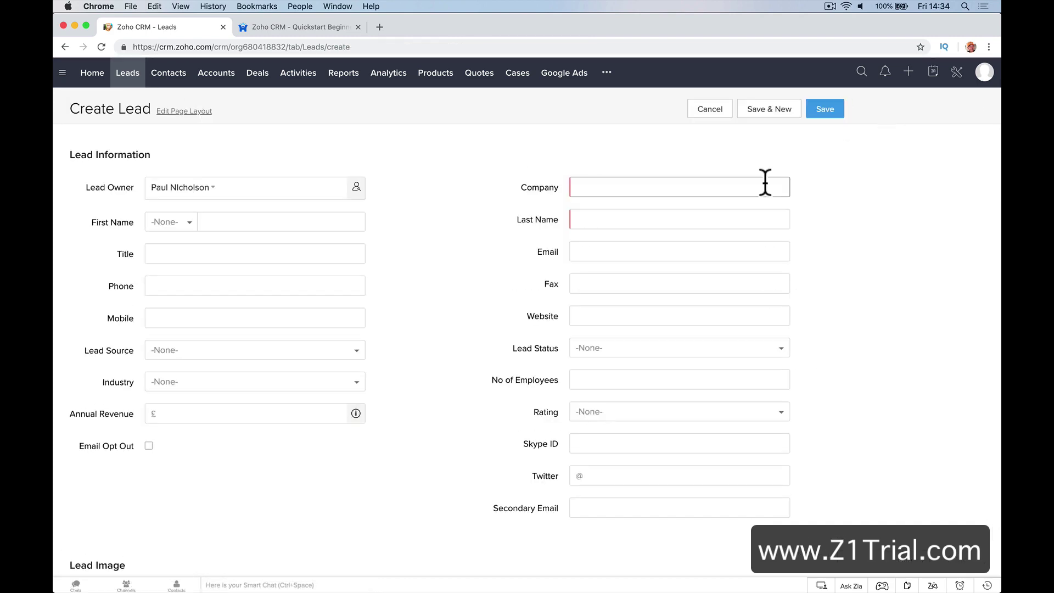
pyautogui.click(621, 187)
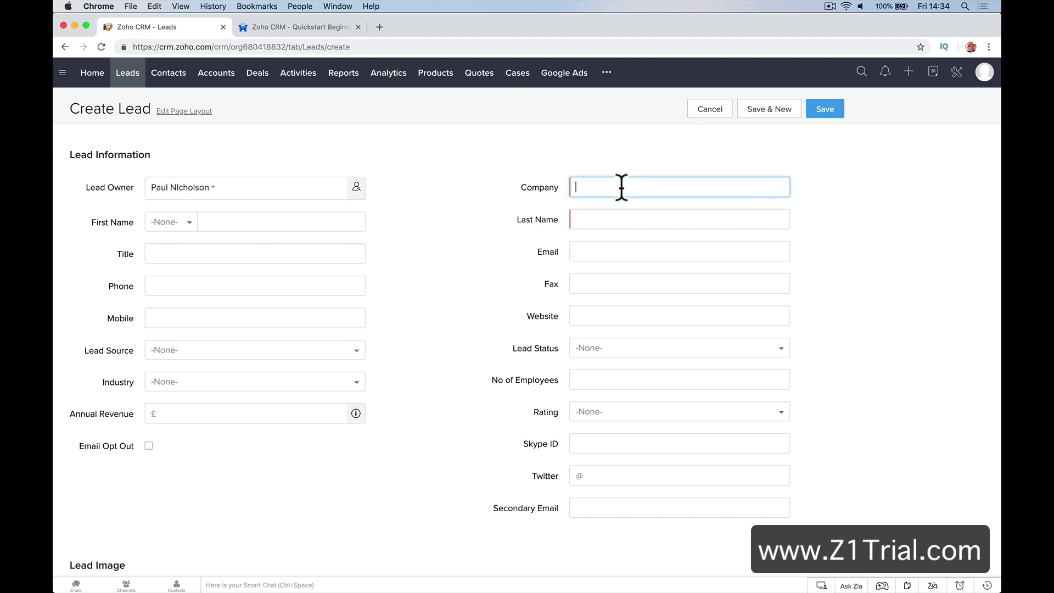
pyautogui.write('Big Birch Lake')
pyautogui.press('Tab')
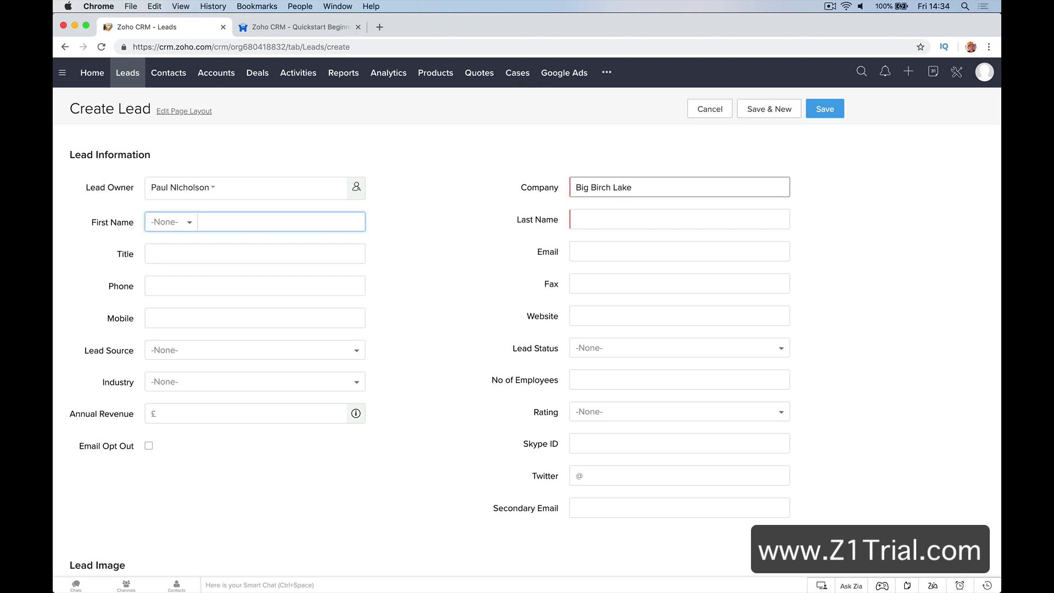
pyautogui.click(190, 224)
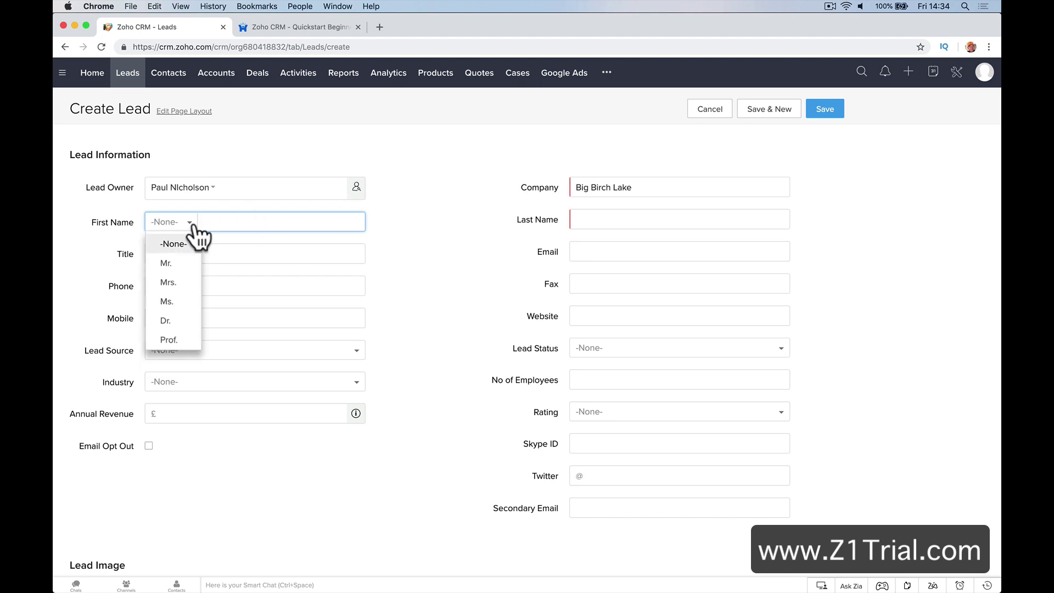
pyautogui.click(177, 263)
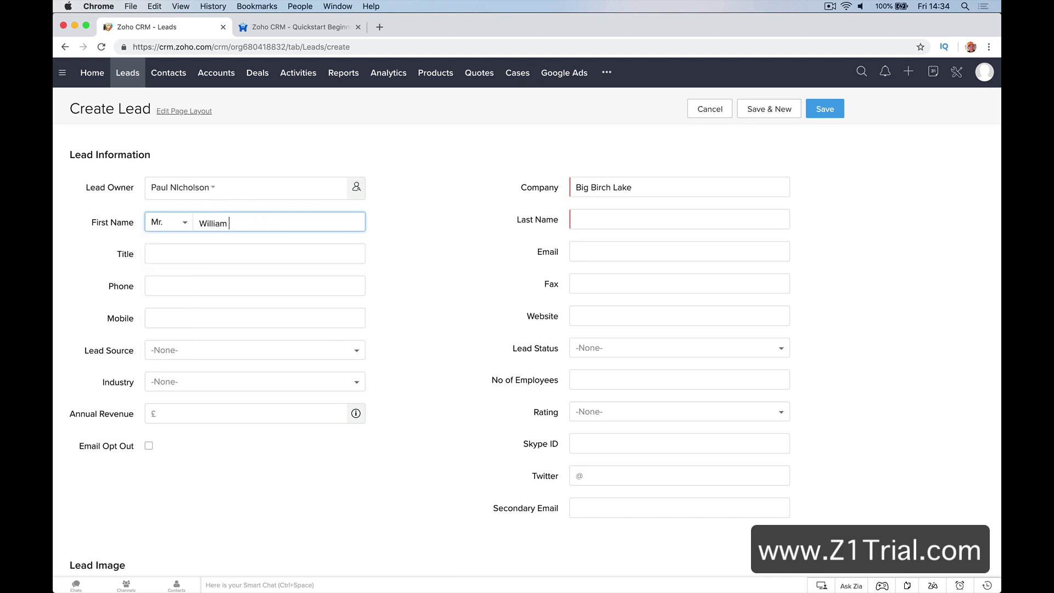
# Enter the lead's first and last name, title Manager and e-mail address
pyautogui.press('Tab')
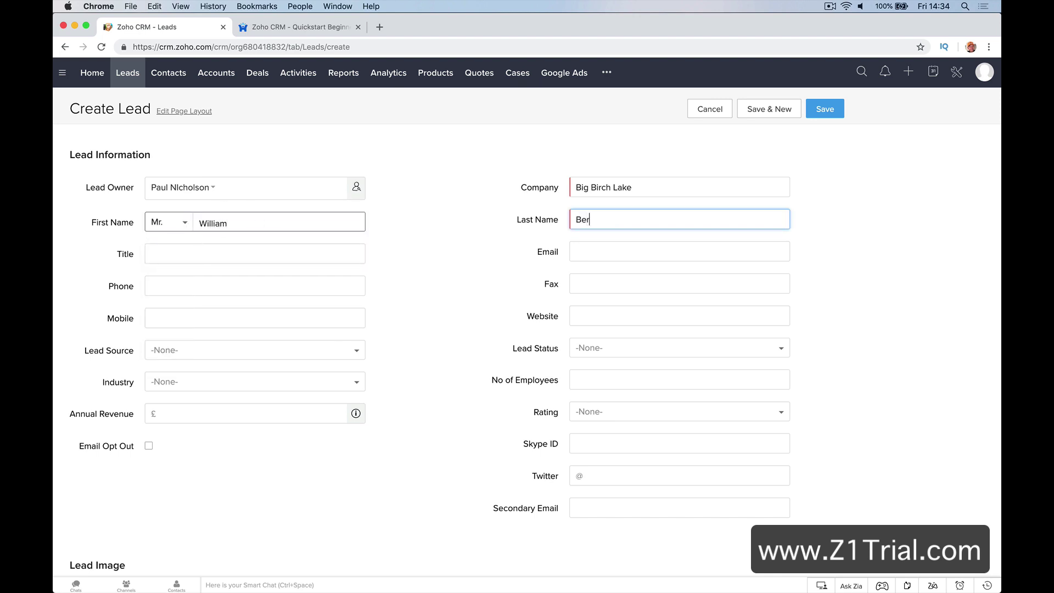
pyautogui.press('Tab')
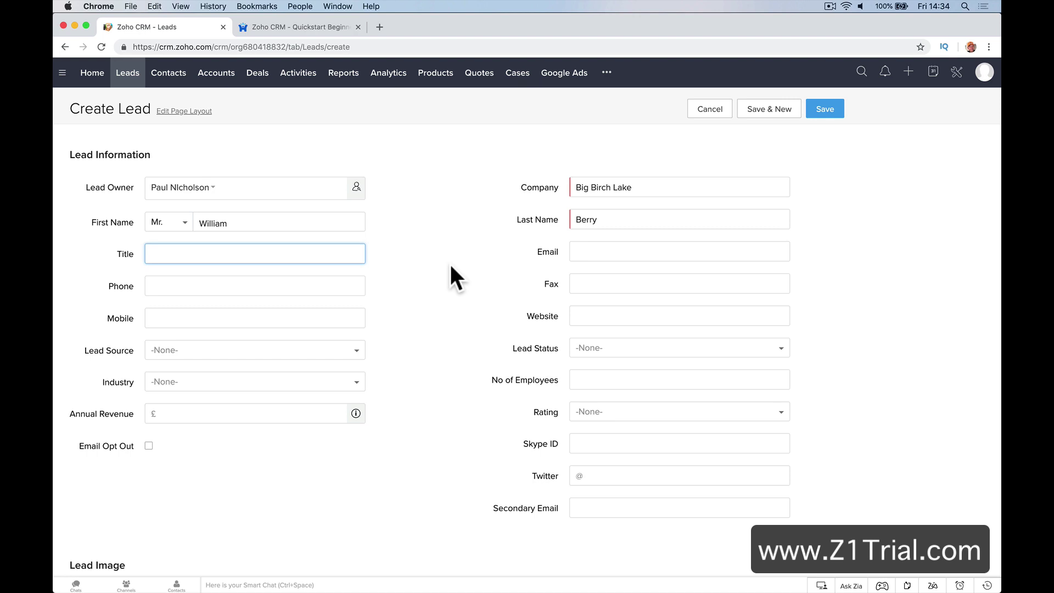
pyautogui.write('Manager')
pyautogui.press('Tab')
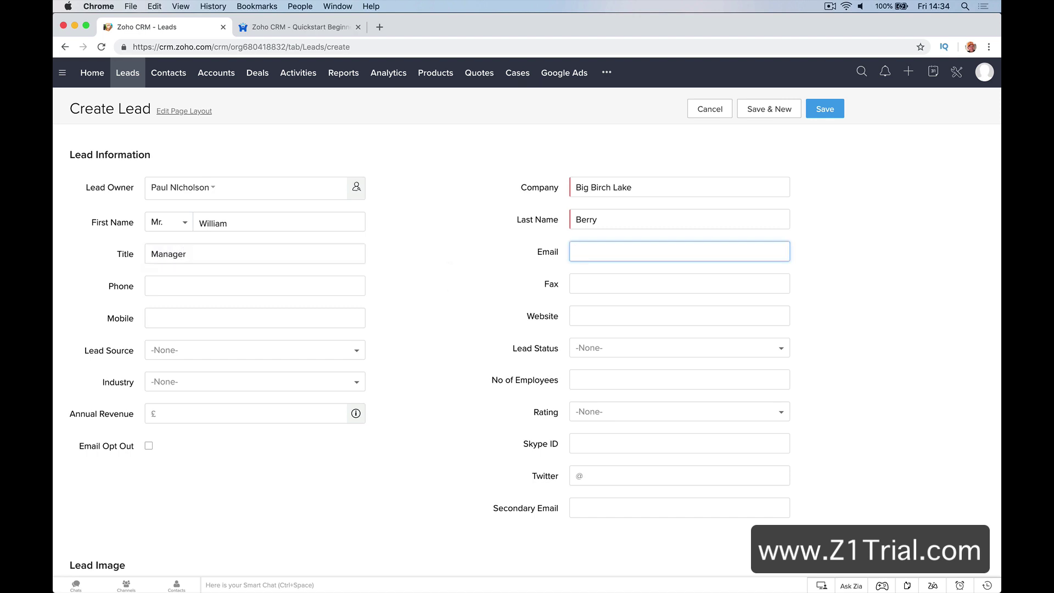
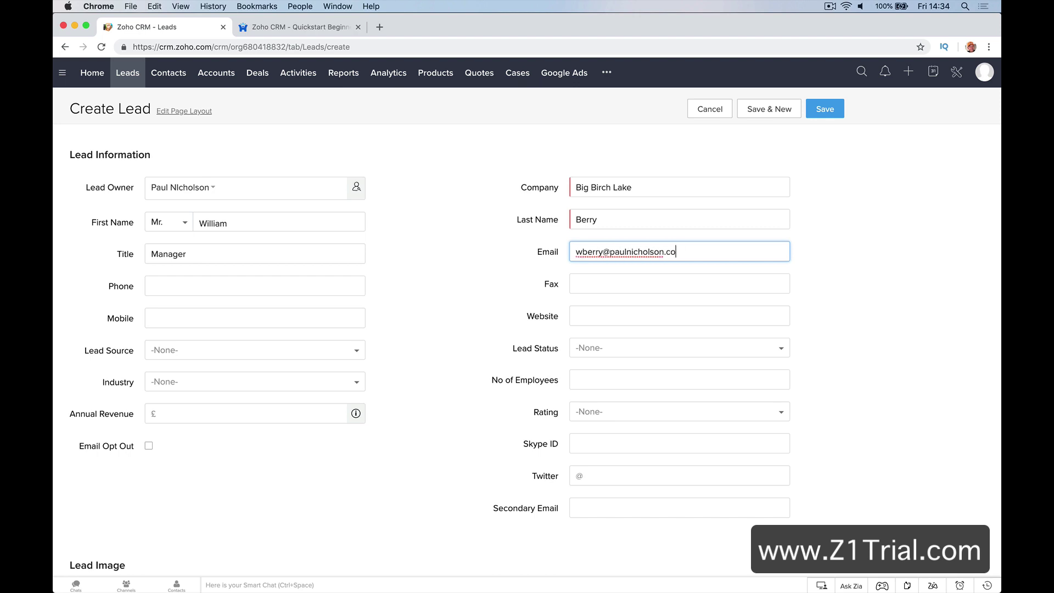
pyautogui.click(295, 281)
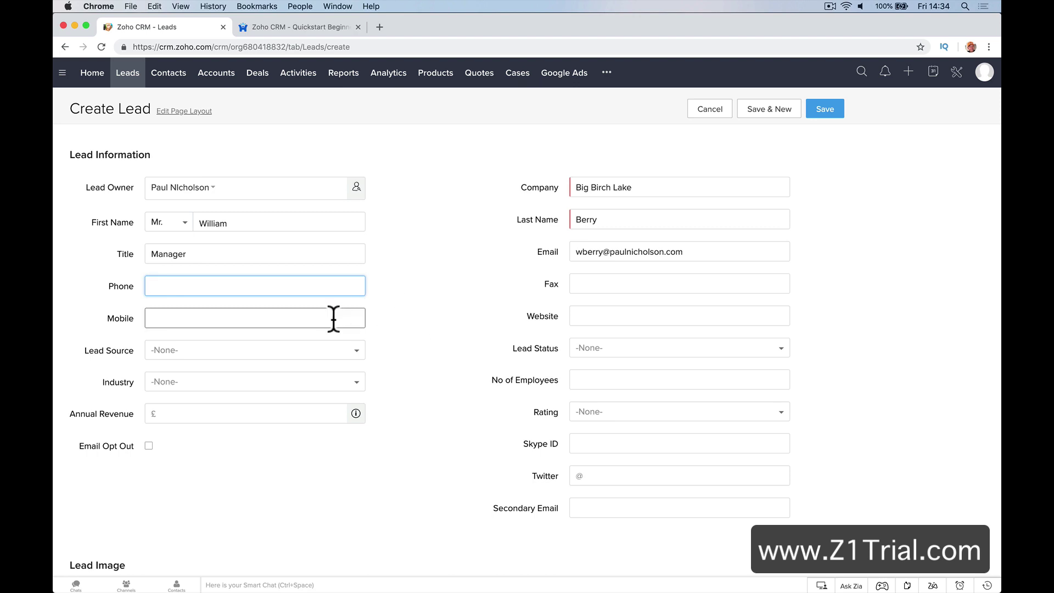
pyautogui.scroll(-2, 463, 329)
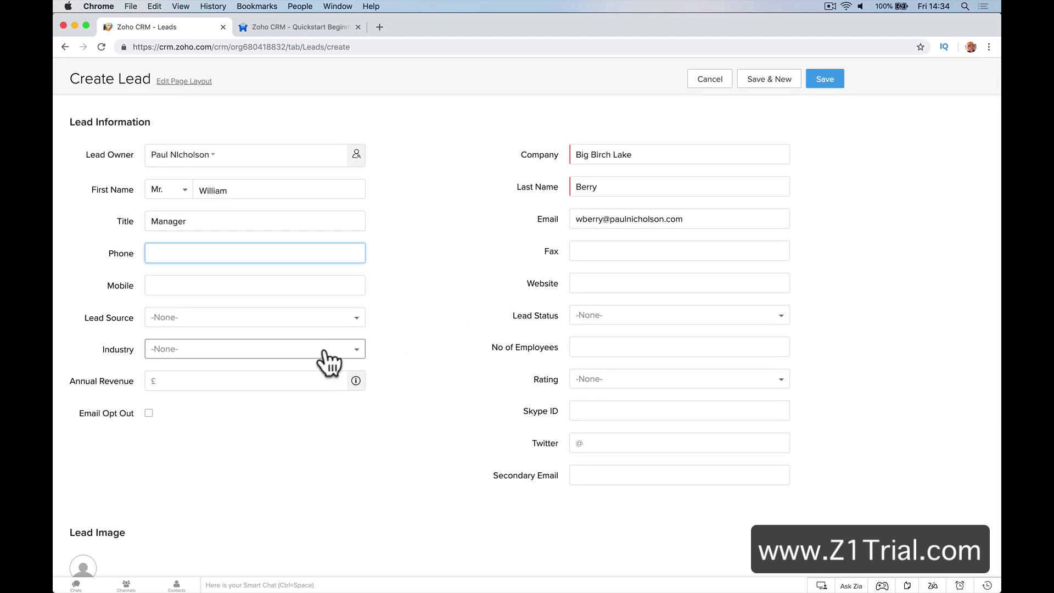
# Set the lead source to External Referral
pyautogui.click(328, 320)
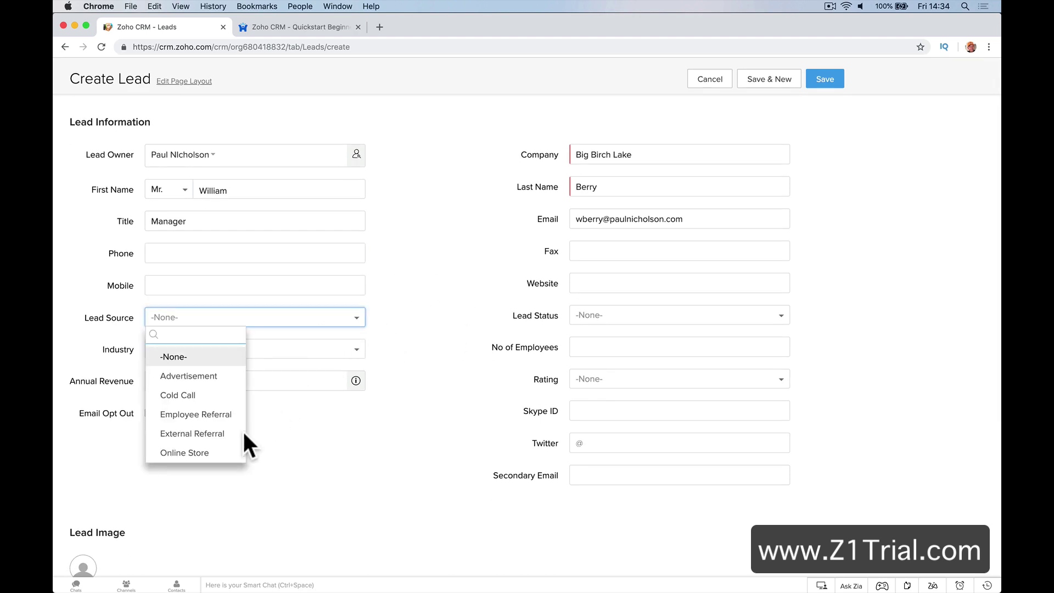
pyautogui.click(227, 394)
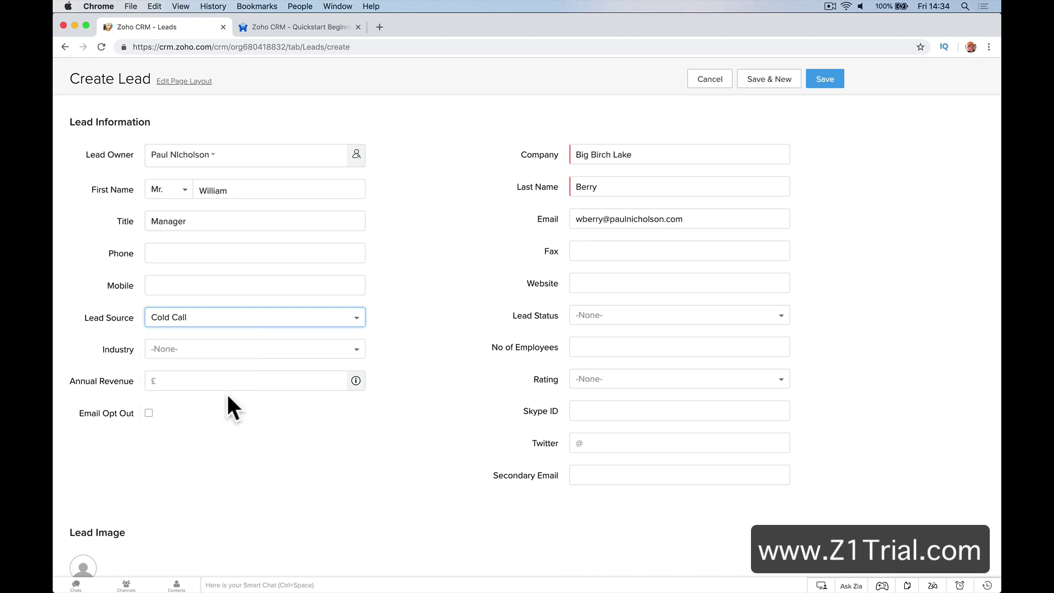
pyautogui.click(354, 318)
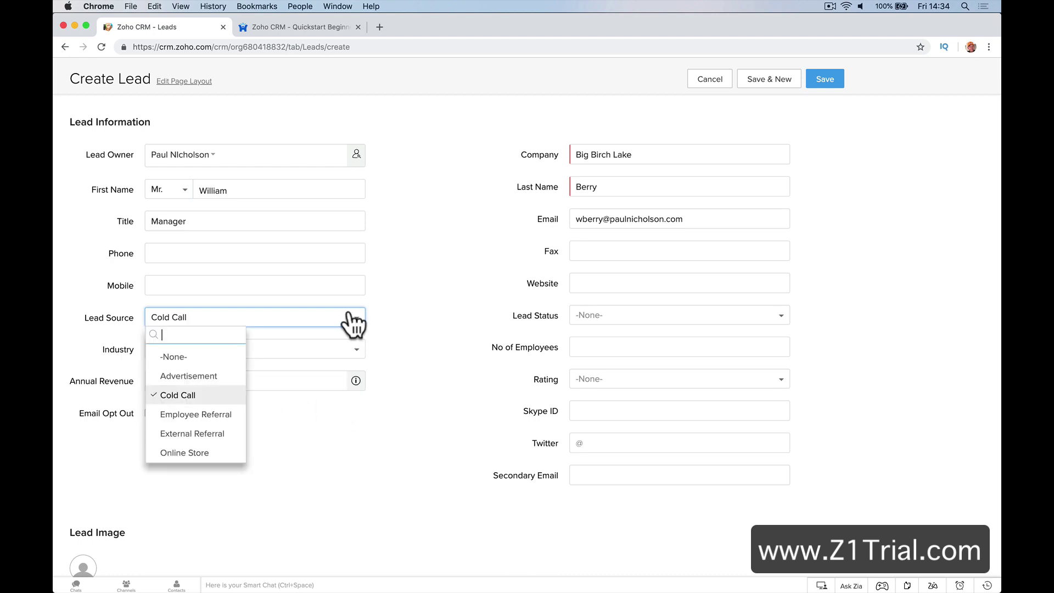
pyautogui.click(192, 434)
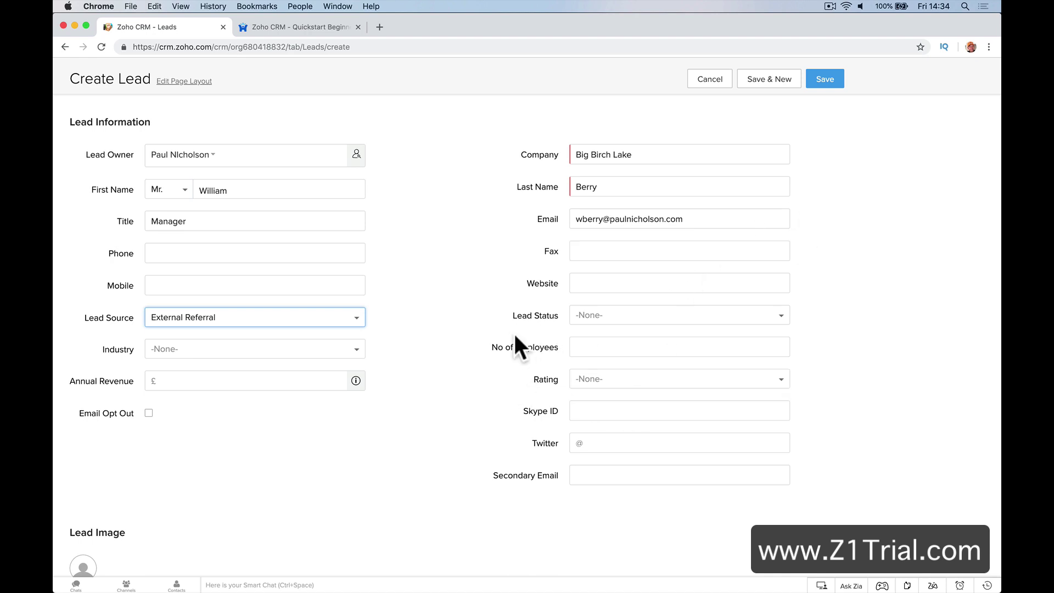
pyautogui.click(577, 283)
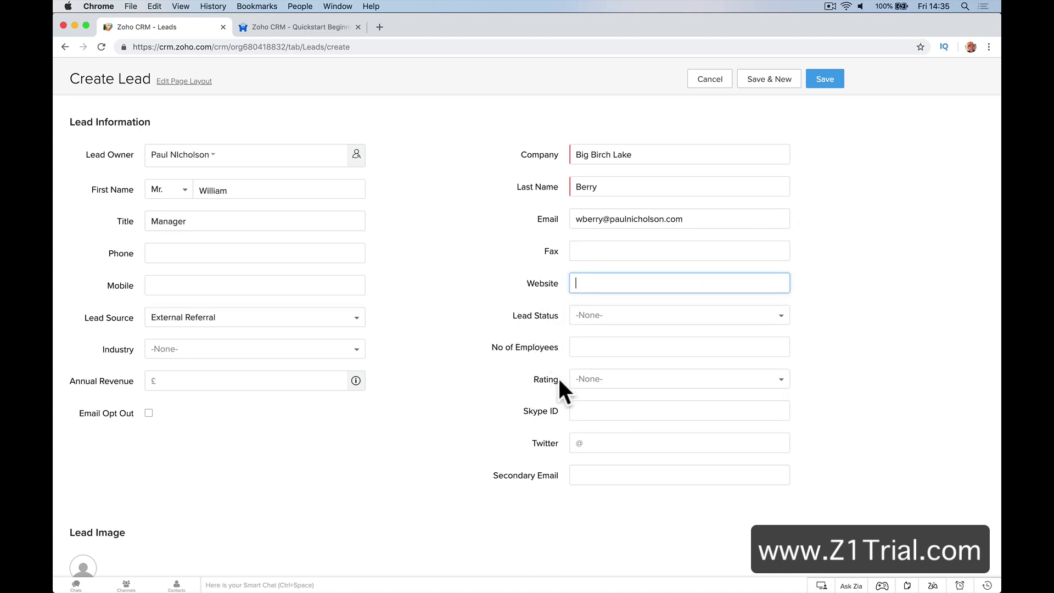
pyautogui.scroll(-2, 530, 387)
pyautogui.scroll(1, 530, 387)
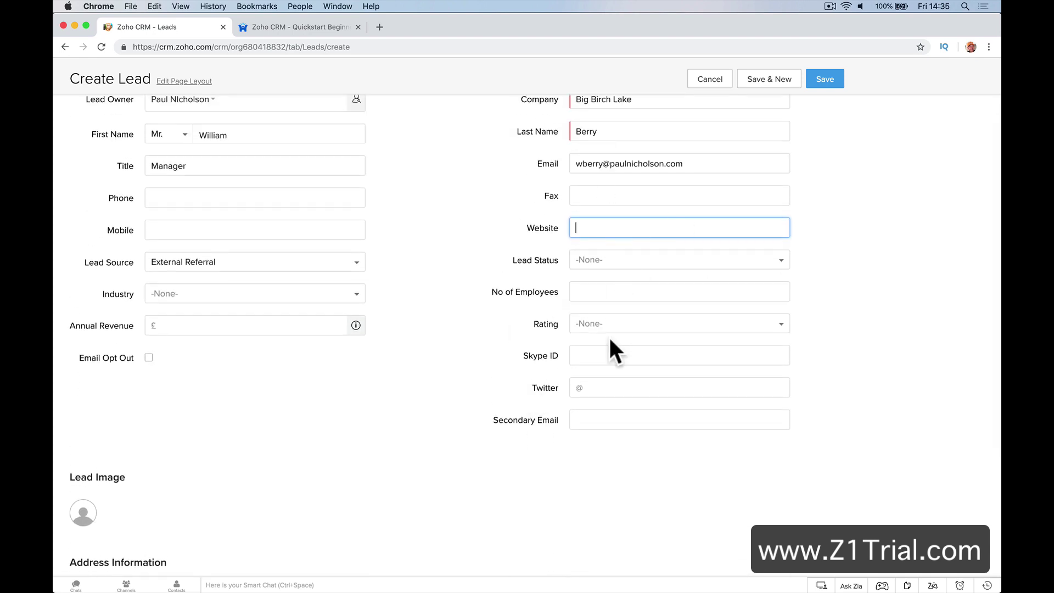
pyautogui.scroll(-5, 613, 363)
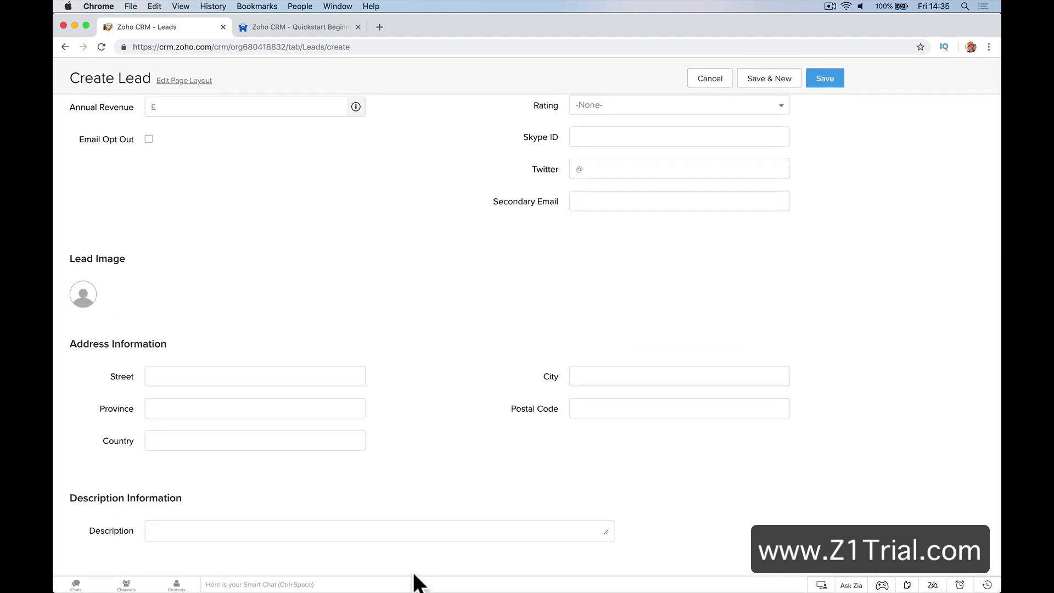
# Write a description naming who referred the lead and that they need a new CCTV system
pyautogui.click(385, 533)
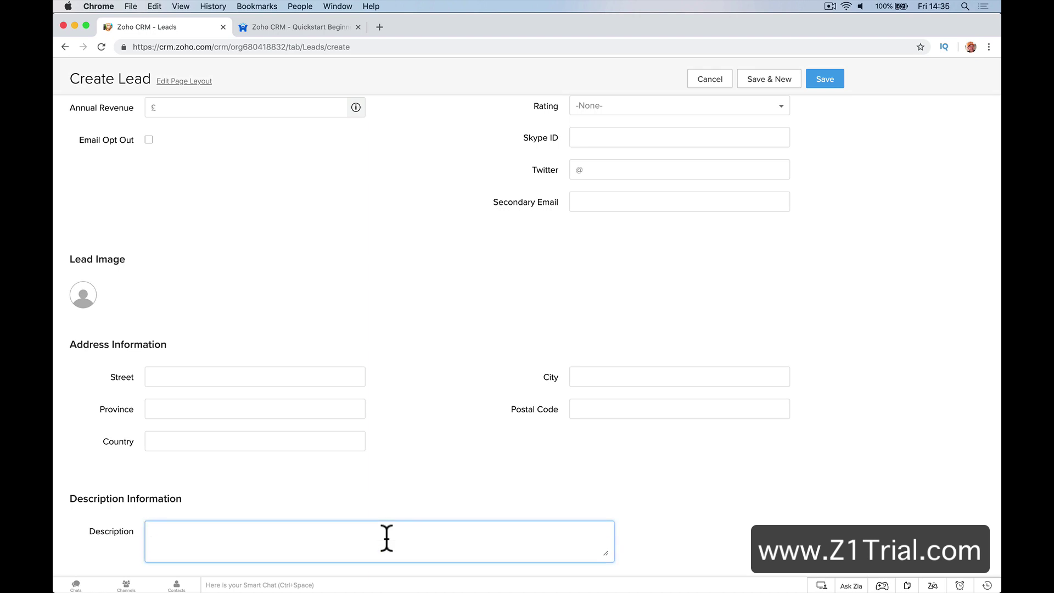
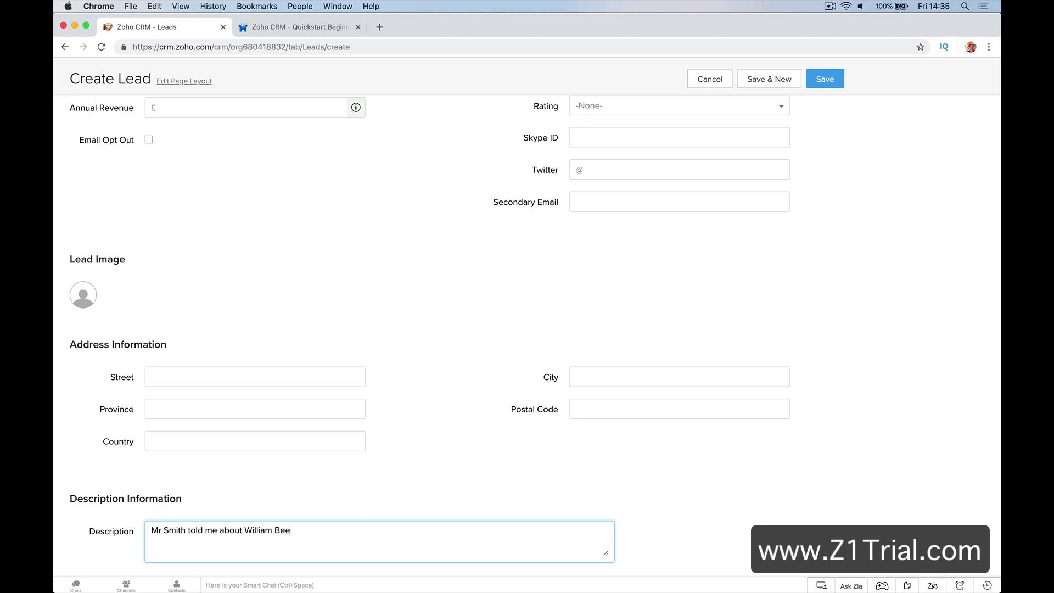
pyautogui.write('em.')
pyautogui.press('Return')
# Save the Big Birch Lake lead and reopen its record from the leads List view
pyautogui.click(832, 80)
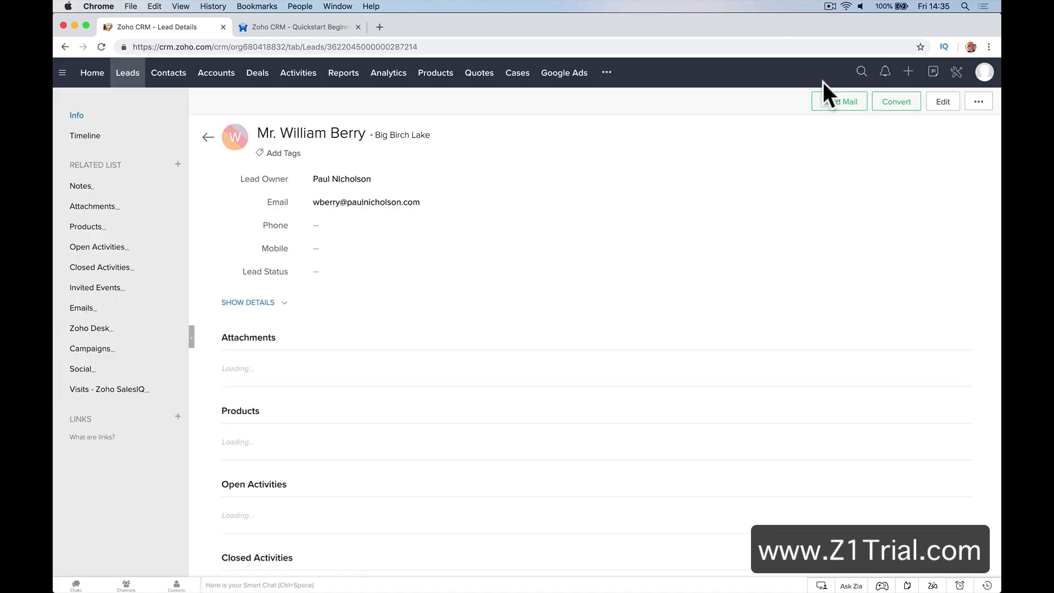
pyautogui.click(133, 80)
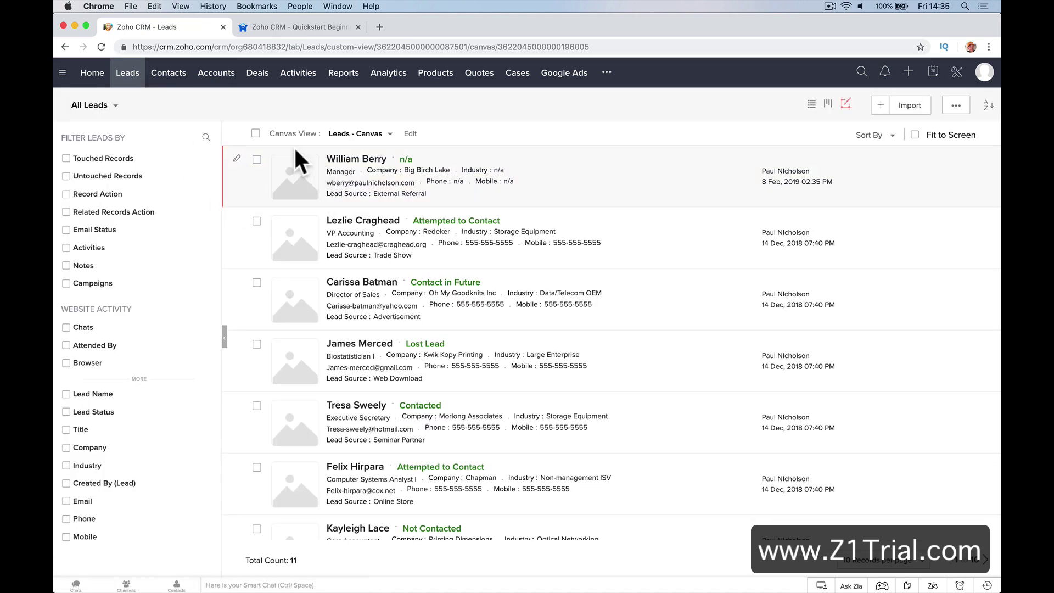
pyautogui.click(804, 105)
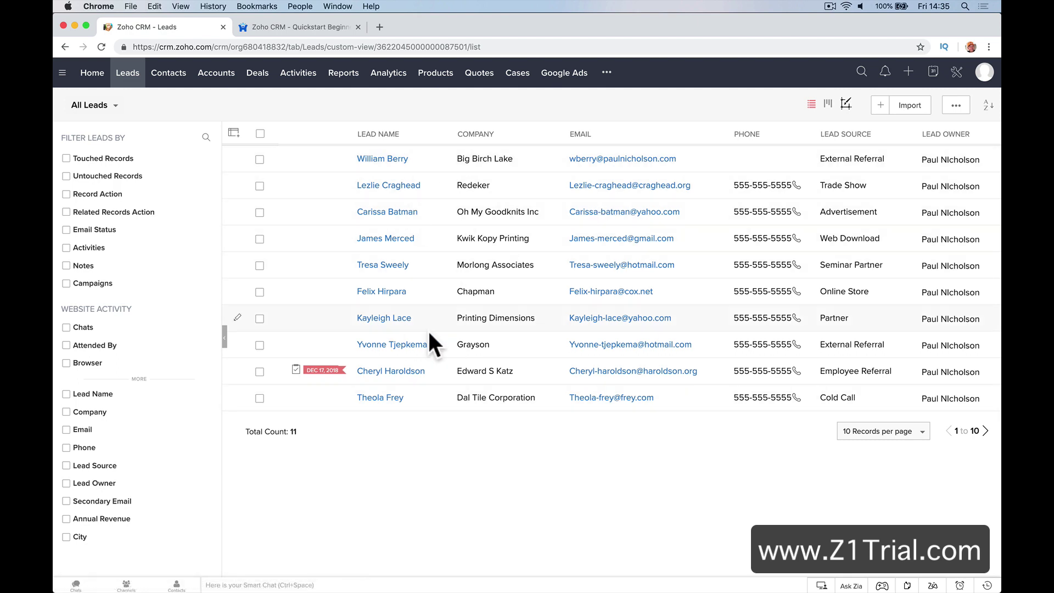
pyautogui.click(372, 160)
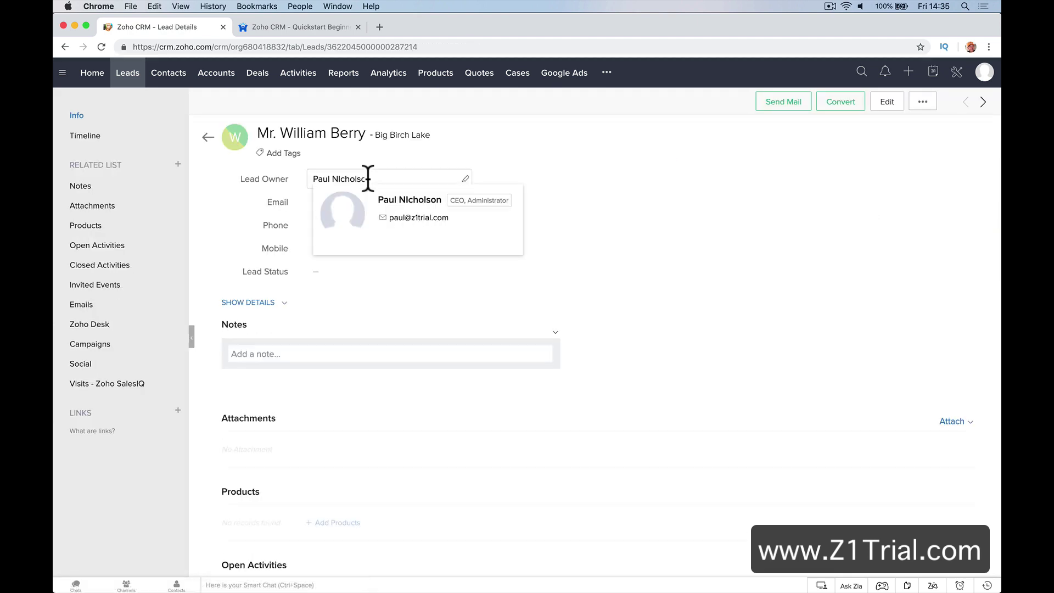
pyautogui.scroll(-10, 446, 299)
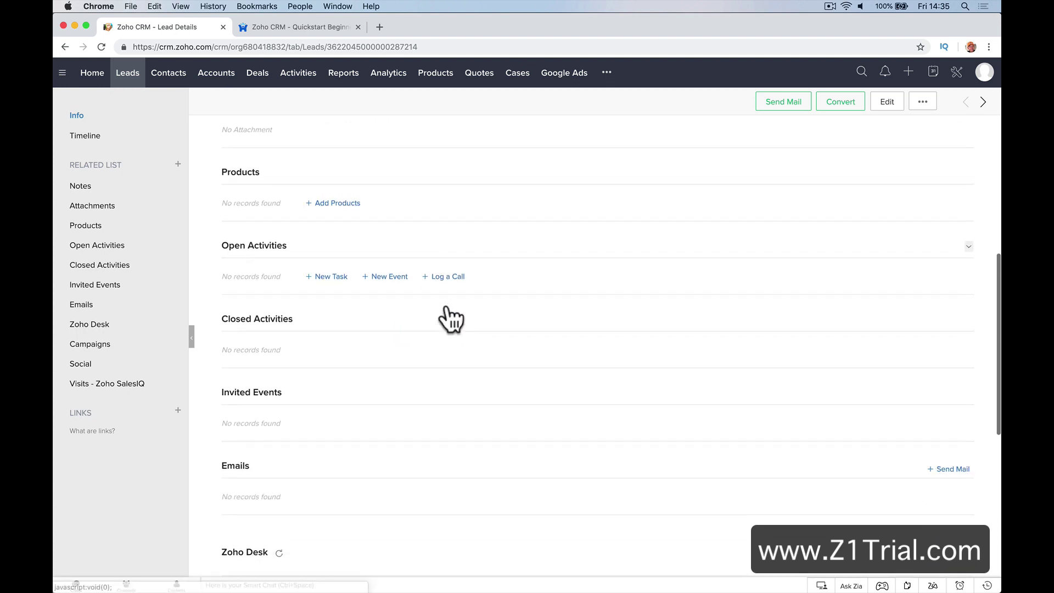
pyautogui.scroll(15, 447, 305)
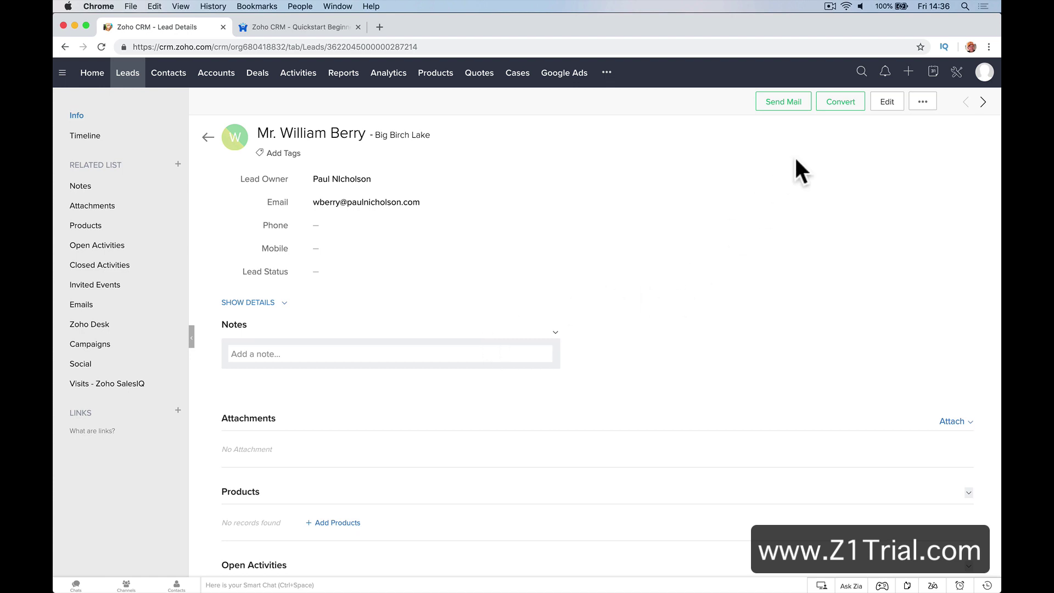
# Begin converting the lead and choose to create a new deal
pyautogui.click(846, 104)
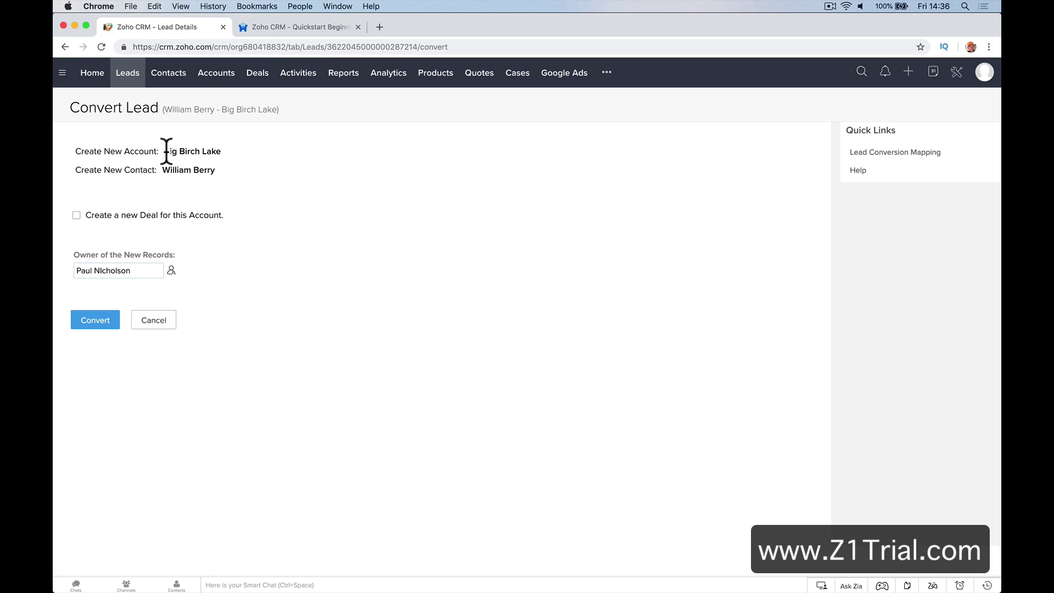
pyautogui.moveTo(163, 150); pyautogui.dragTo(229, 149)
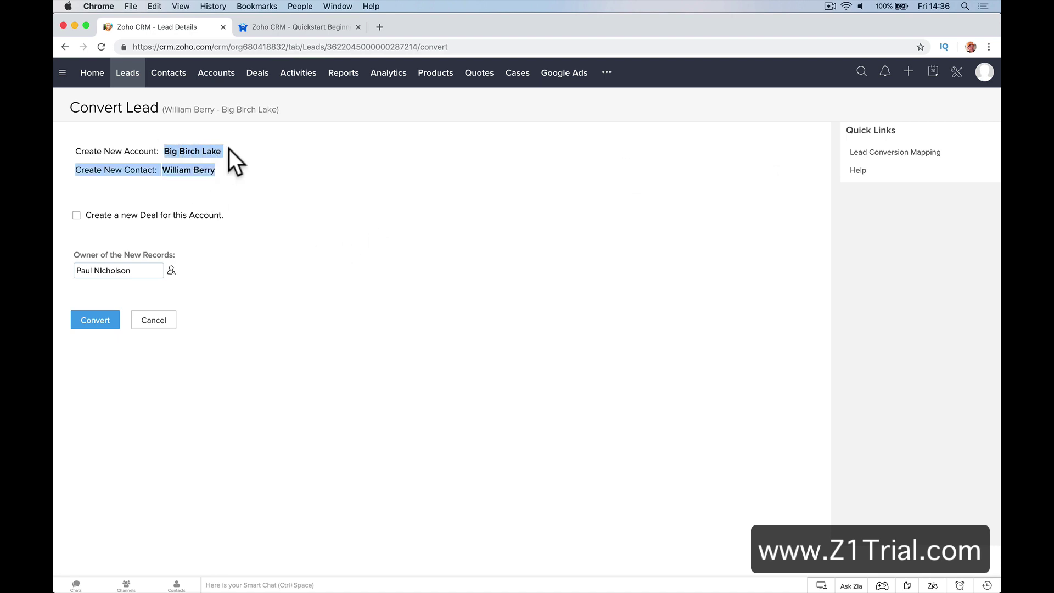
pyautogui.click(175, 157)
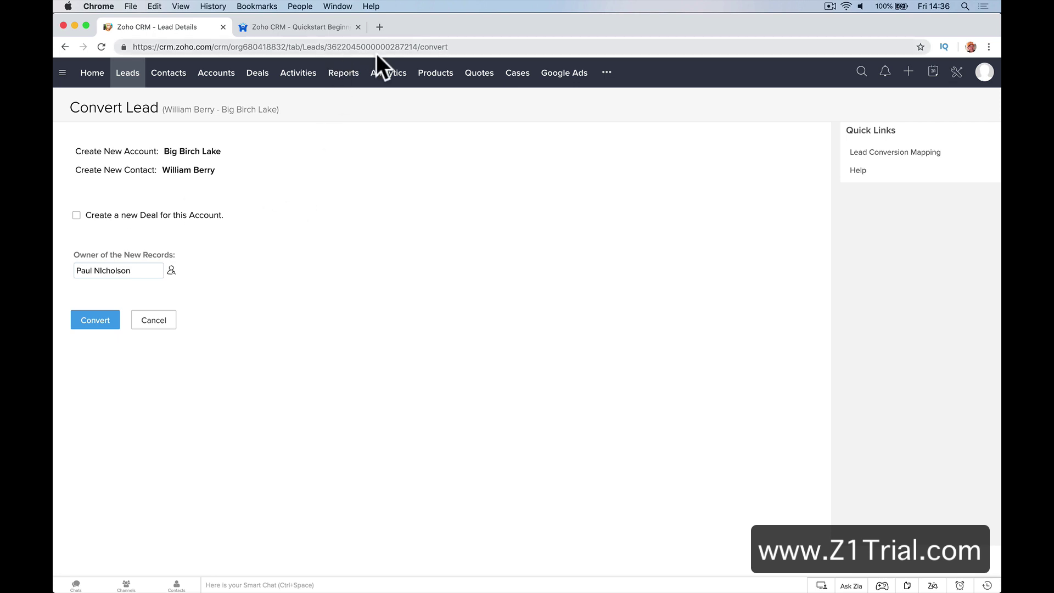
pyautogui.doubleClick(151, 215)
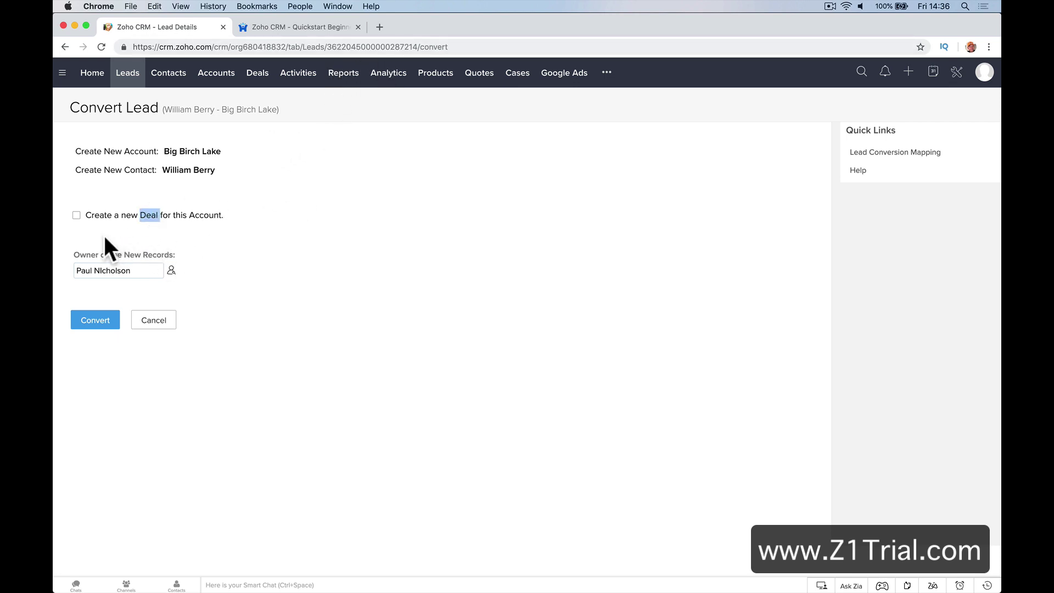
pyautogui.click(77, 215)
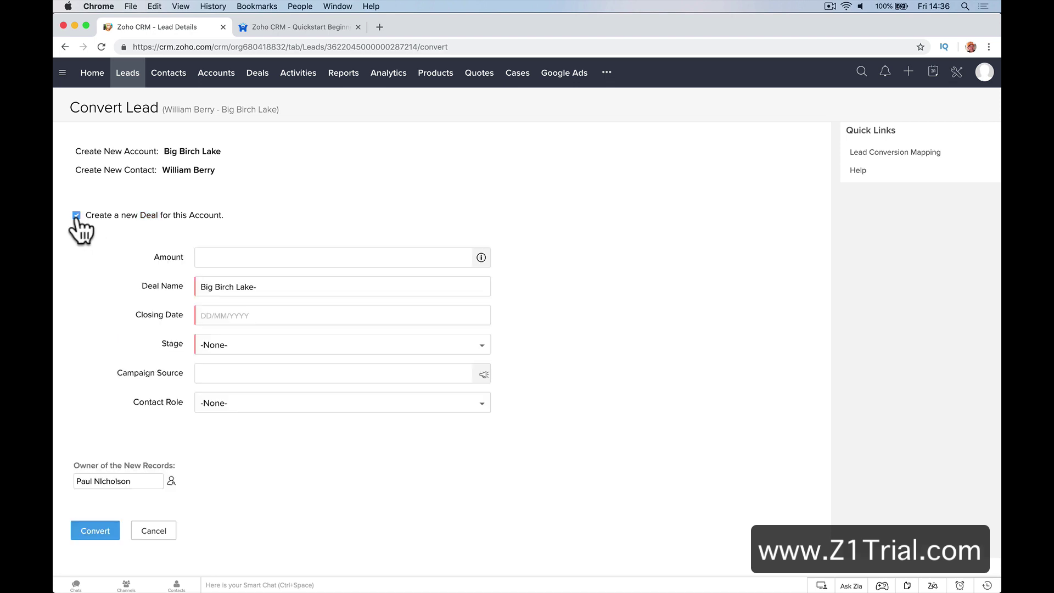
# Set the deal amount to 10000 and name it 'Big Birch Lake - CCTV System'
pyautogui.click(239, 257)
pyautogui.write('10000')
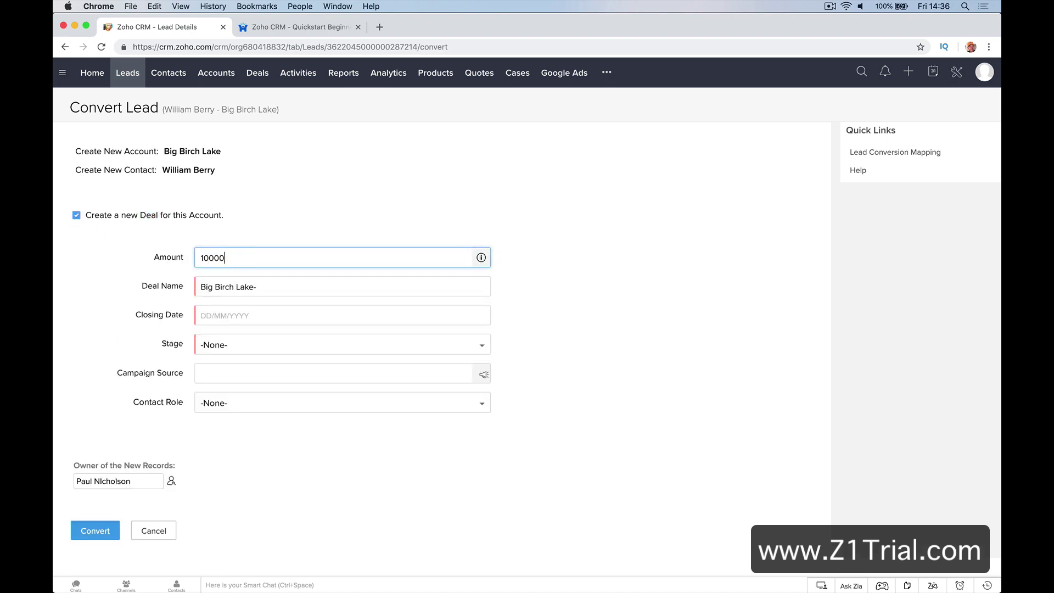
pyautogui.press('Tab')
pyautogui.press('Right')
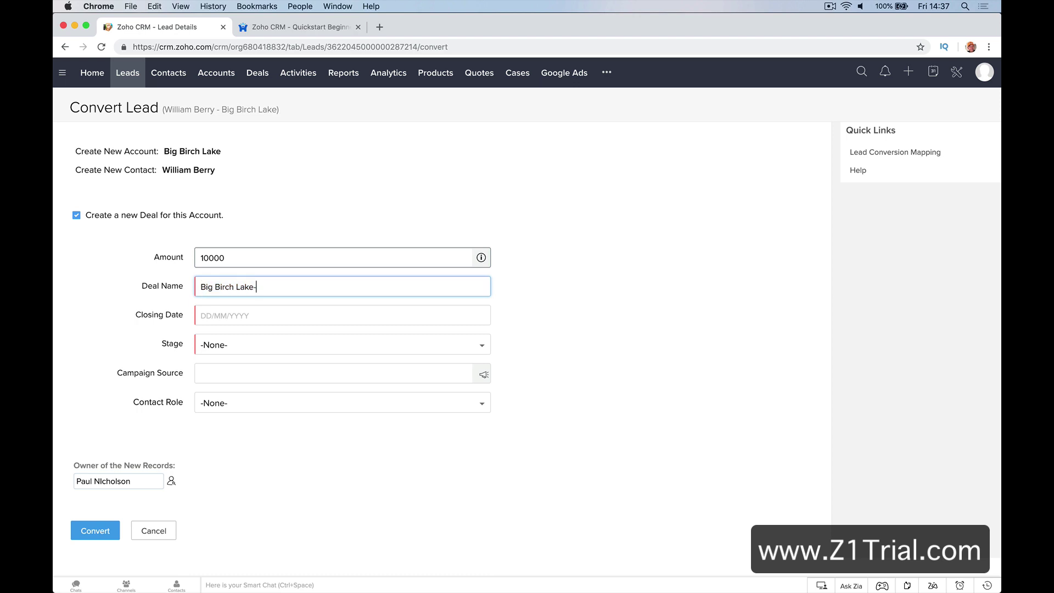
pyautogui.press('BackSpace')
pyautogui.press('BackSpace')
pyautogui.write('- CCR')
pyautogui.press('BackSpace')
pyautogui.write('TV Systme')
pyautogui.press('Tab')
pyautogui.hotkey('shift', 'Tab')
pyautogui.press('Right')
pyautogui.press('BackSpace')
pyautogui.press('BackSpace')
pyautogui.write('em')
# Set closing date 15/03/2019, stage Qualification, contact role Decision Maker, and convert the lead
pyautogui.click(273, 311)
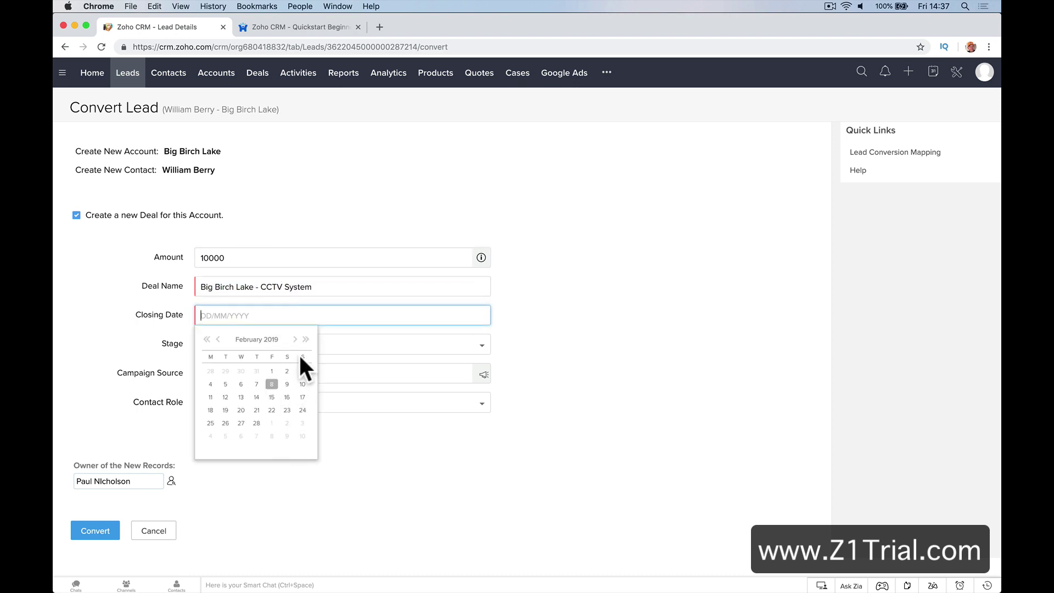
pyautogui.click(294, 339)
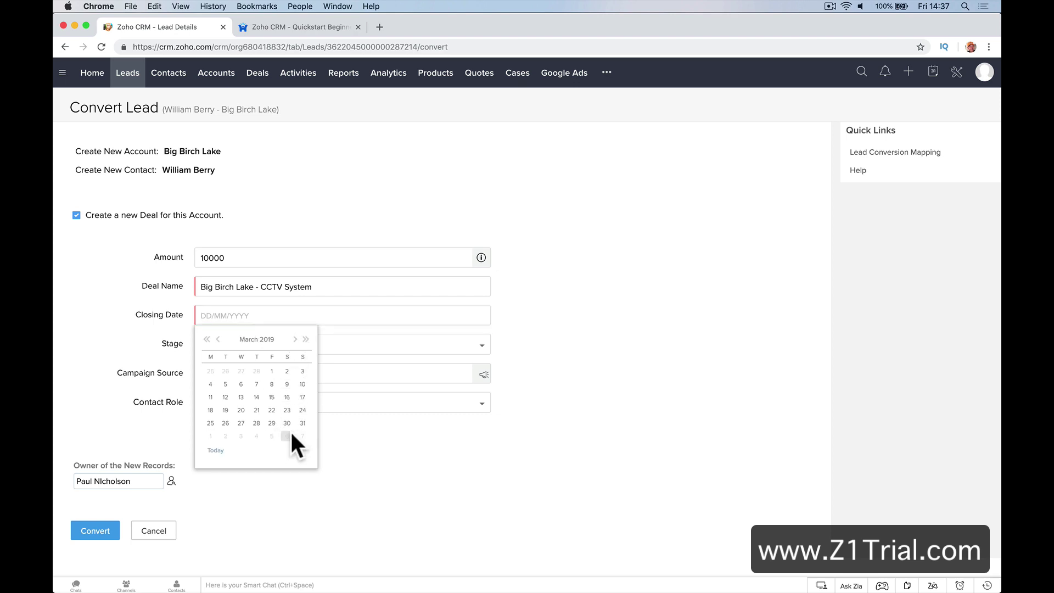
pyautogui.click(271, 397)
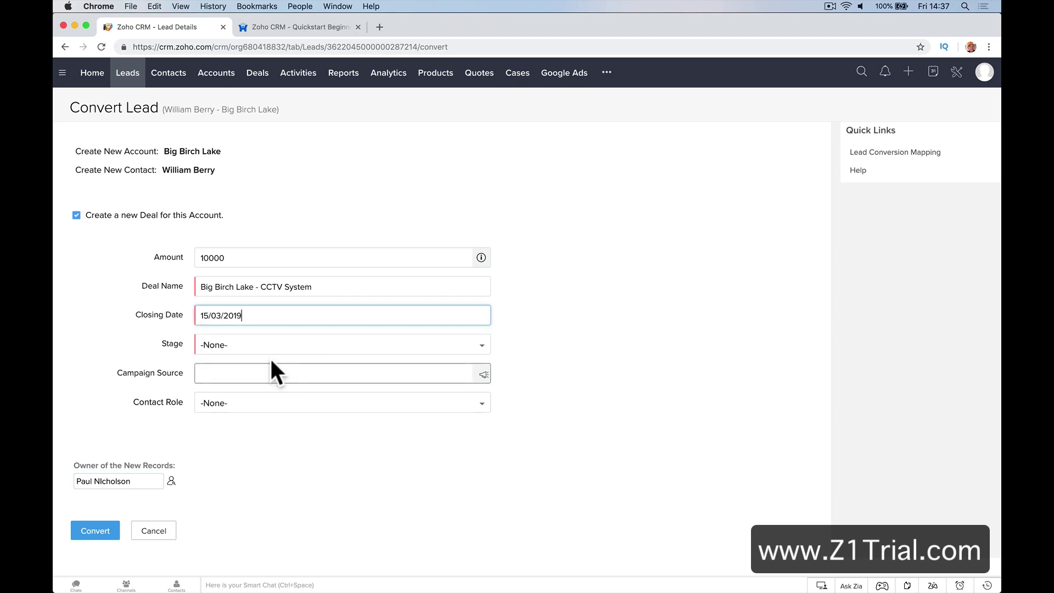
pyautogui.click(273, 349)
pyautogui.click(285, 406)
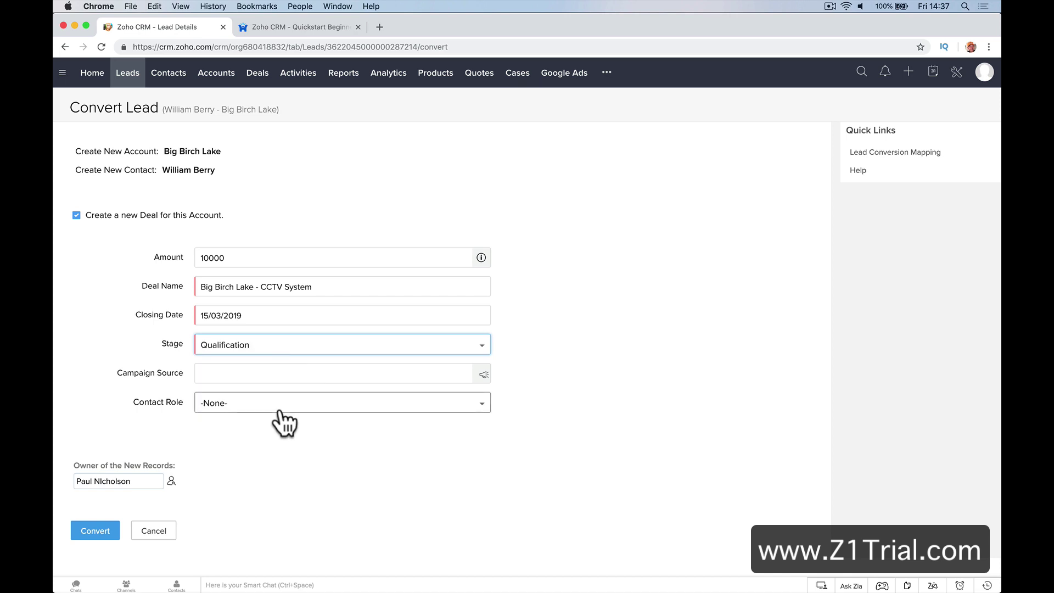
pyautogui.click(294, 376)
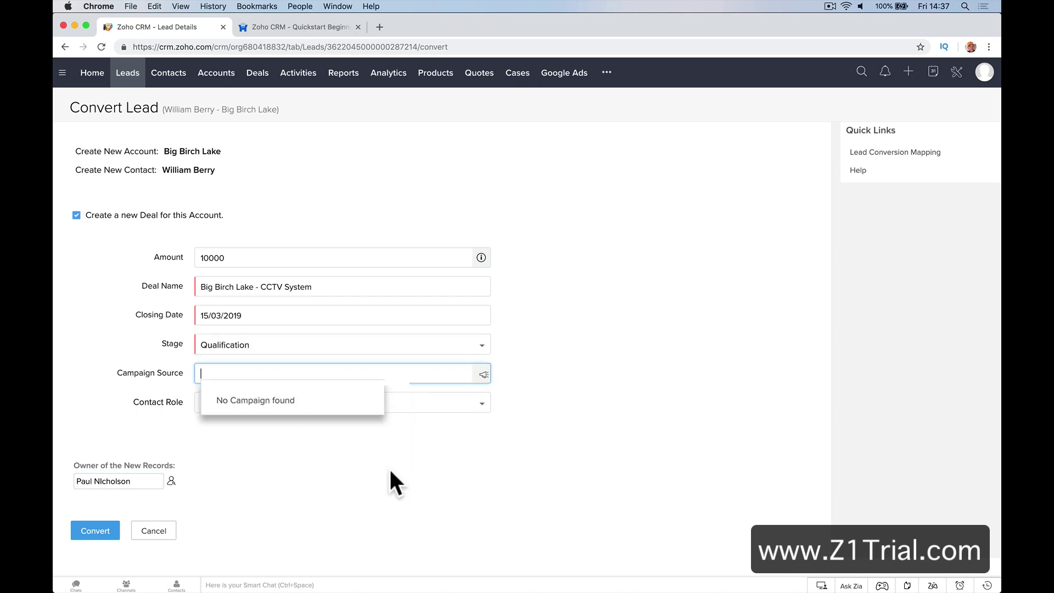
pyautogui.click(368, 468)
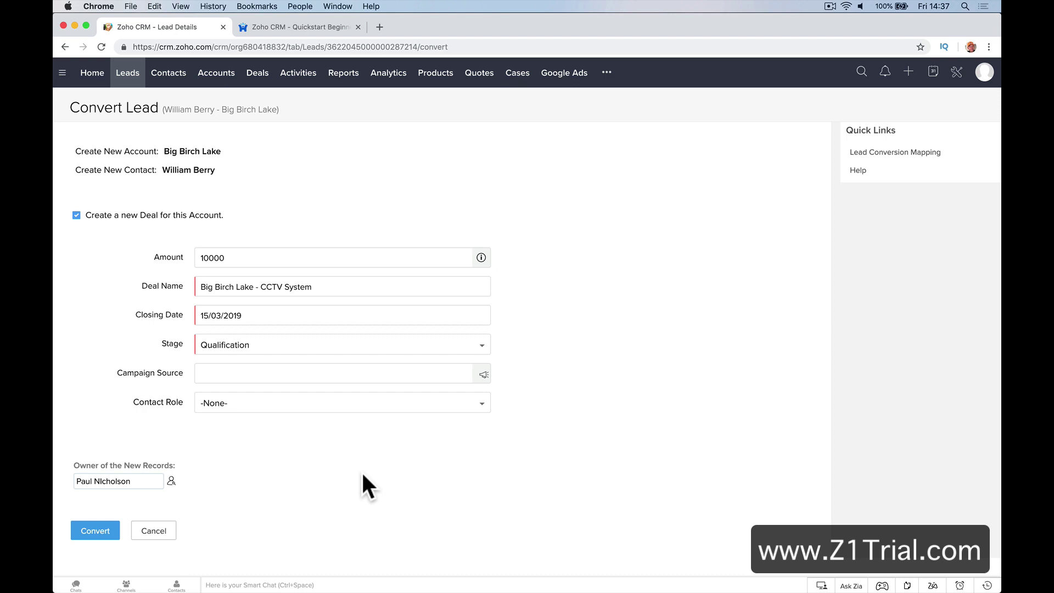
pyautogui.click(364, 374)
pyautogui.click(338, 407)
pyautogui.click(301, 465)
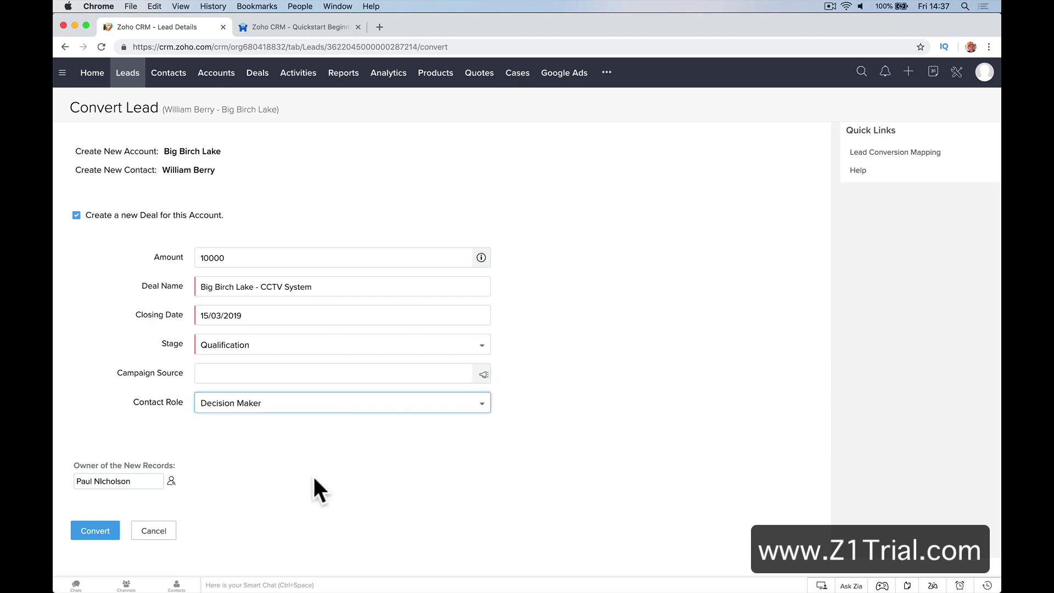
pyautogui.click(100, 531)
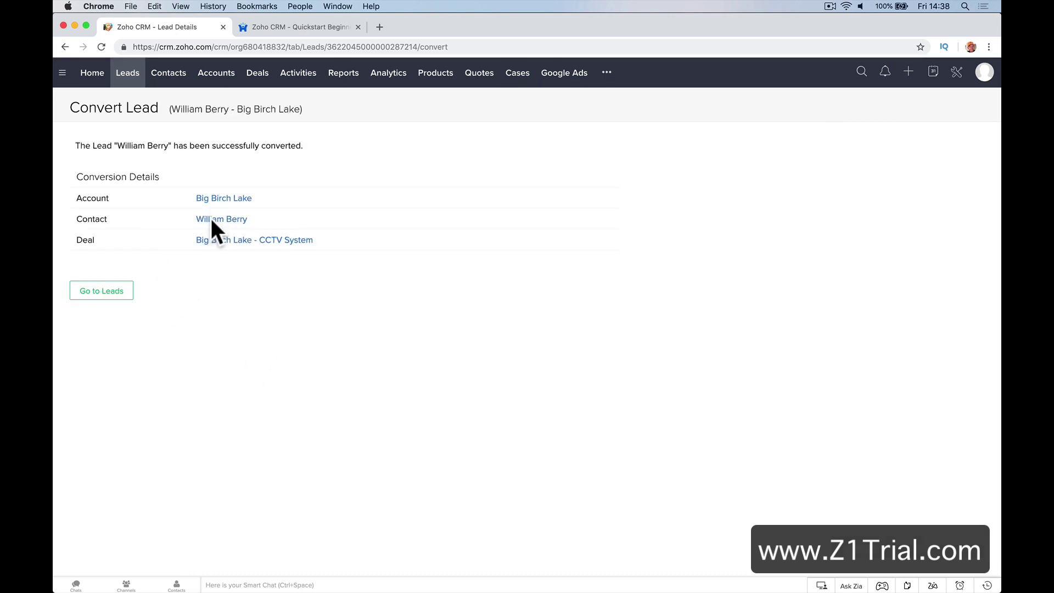
# Open the new Big Birch Lake account, its contact, then the Big Birch Lake - CCTV System deal
pyautogui.click(234, 198)
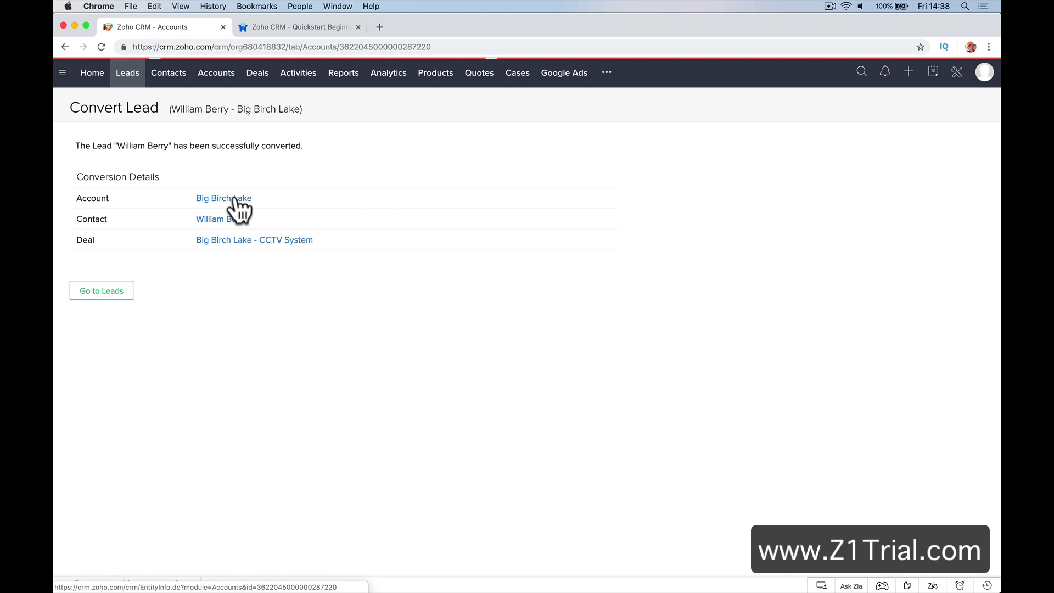
pyautogui.hscroll(-5, 234, 193)
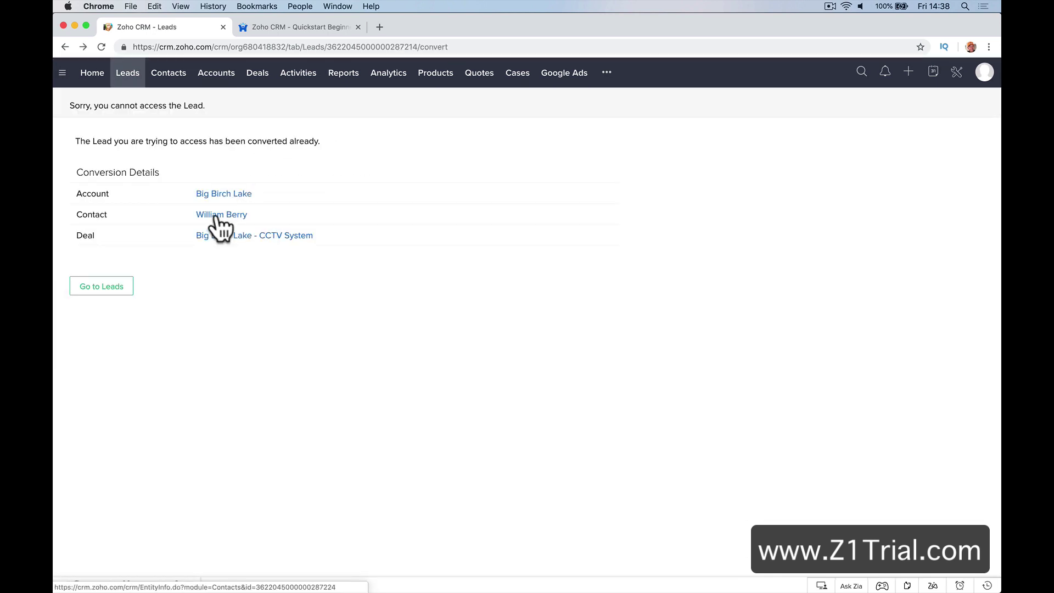
pyautogui.click(217, 215)
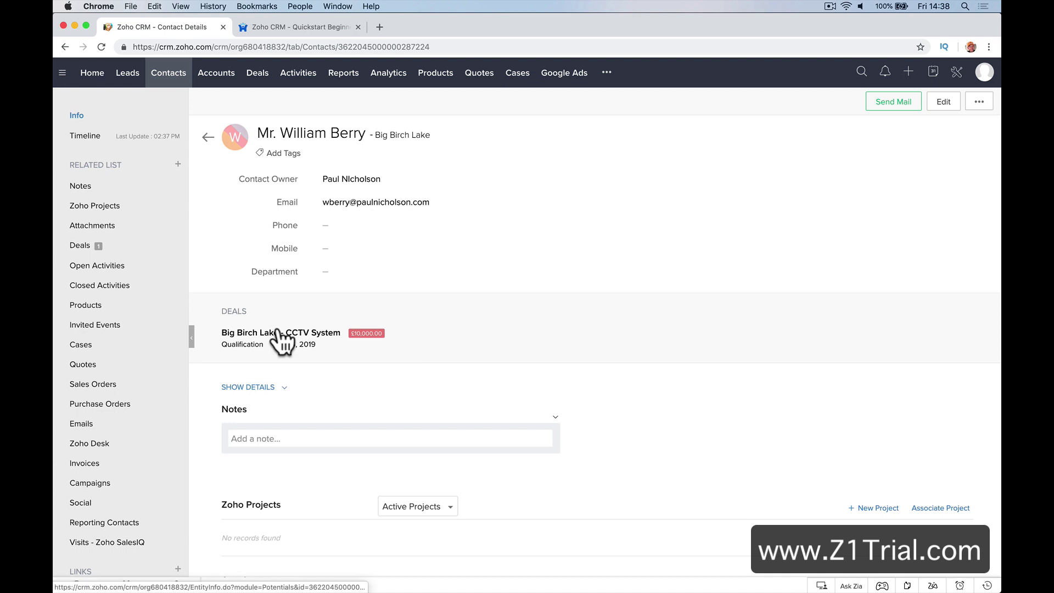
pyautogui.hscroll(-5, 277, 335)
pyautogui.click(217, 236)
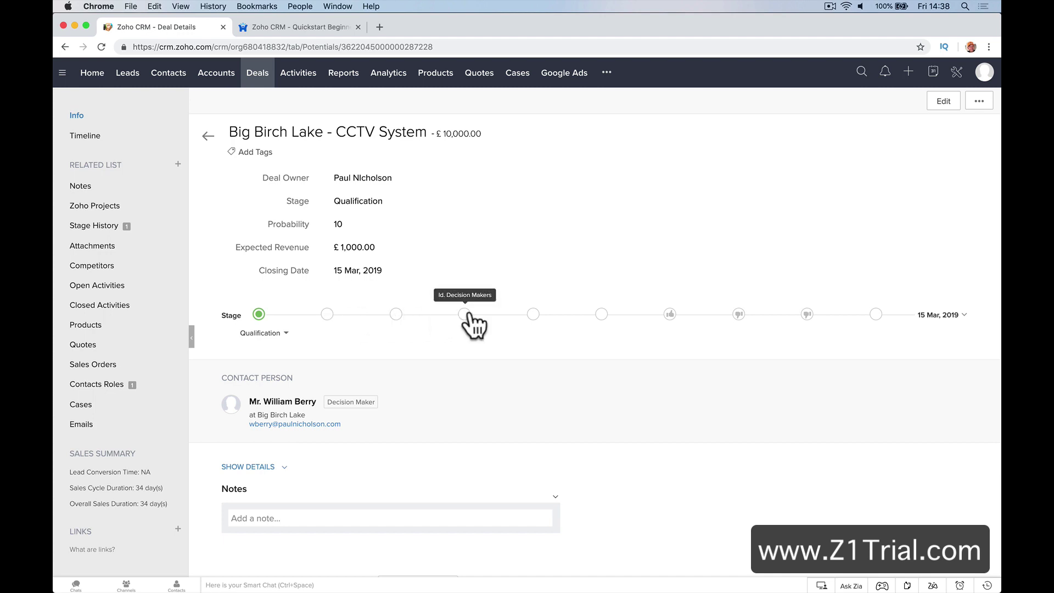
# Move the deal to Proposal/Price Quote, try dragging its card on the Deals board, and reopen it
pyautogui.click(533, 314)
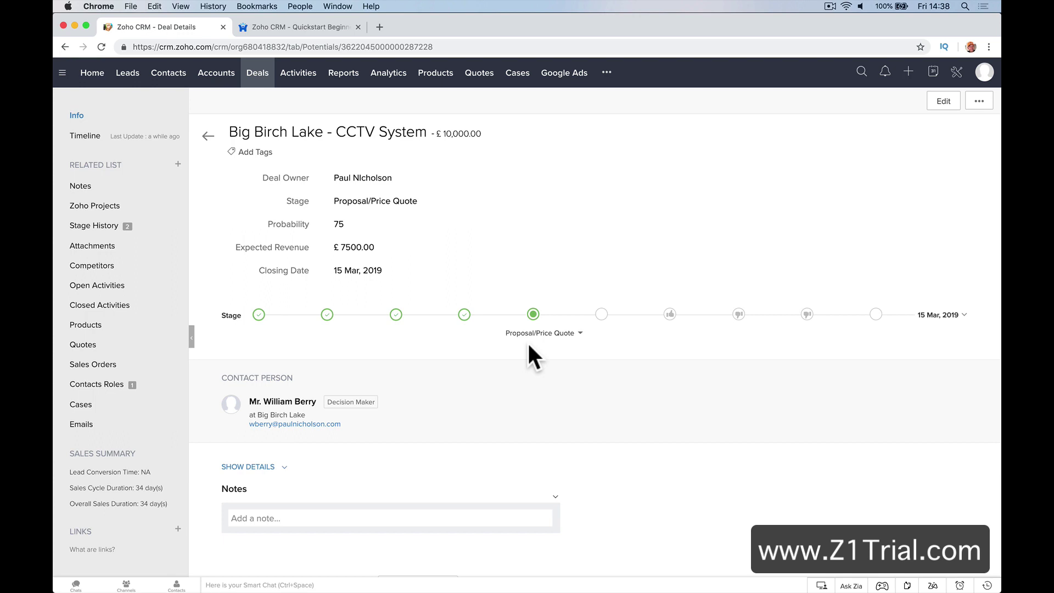
pyautogui.scroll(-3, 535, 346)
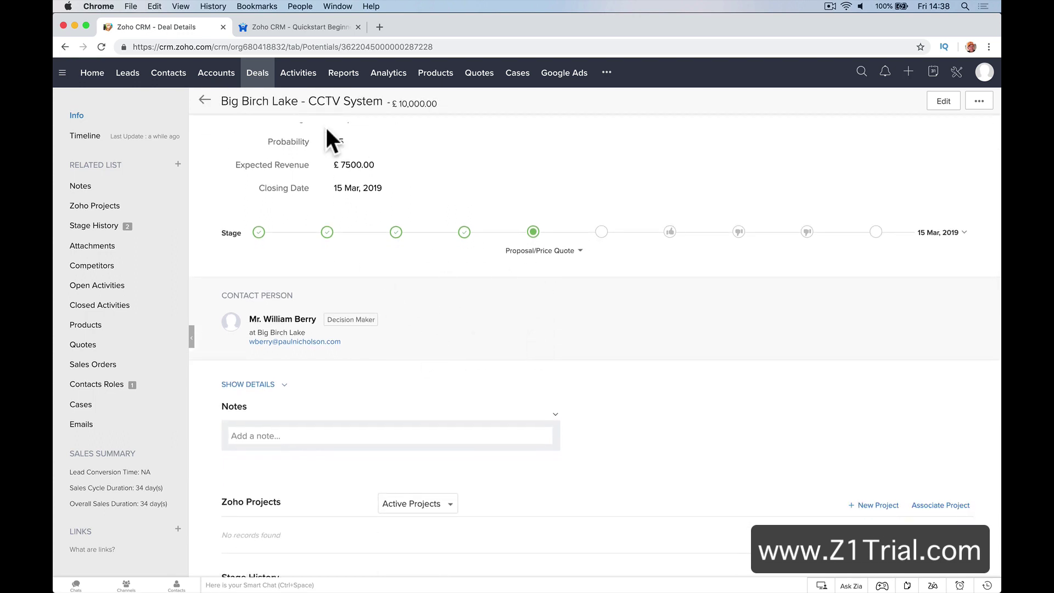
pyautogui.click(257, 76)
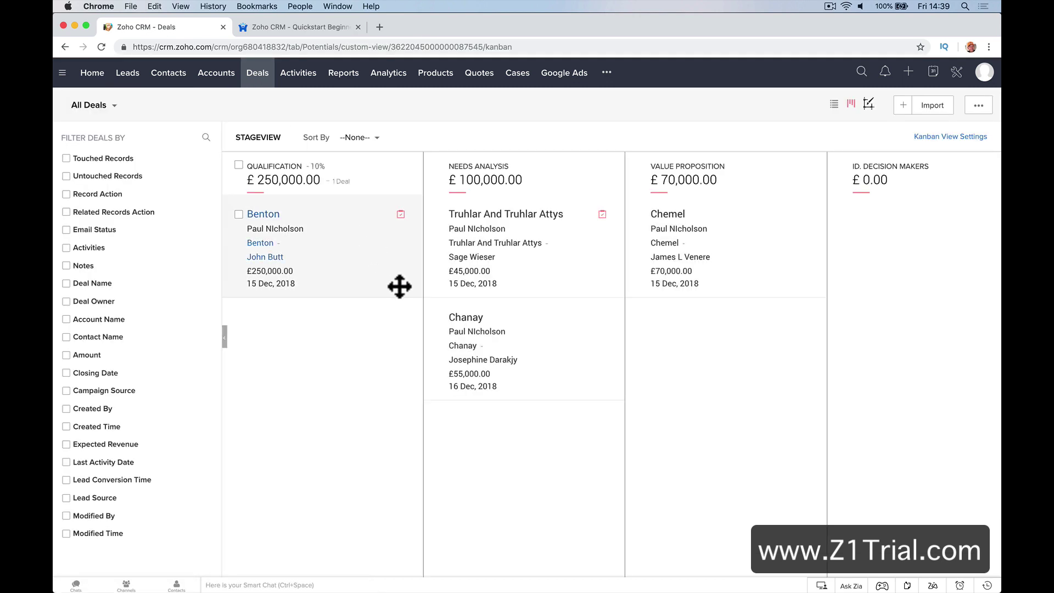
pyautogui.hscroll(10, 399, 286)
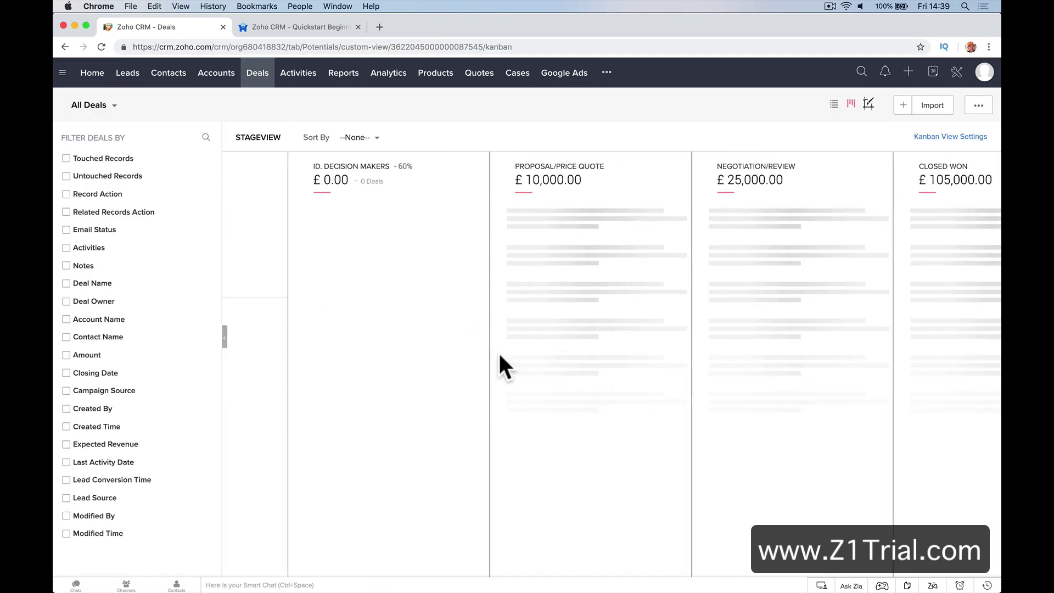
pyautogui.moveTo(555, 284); pyautogui.dragTo(496, 296)
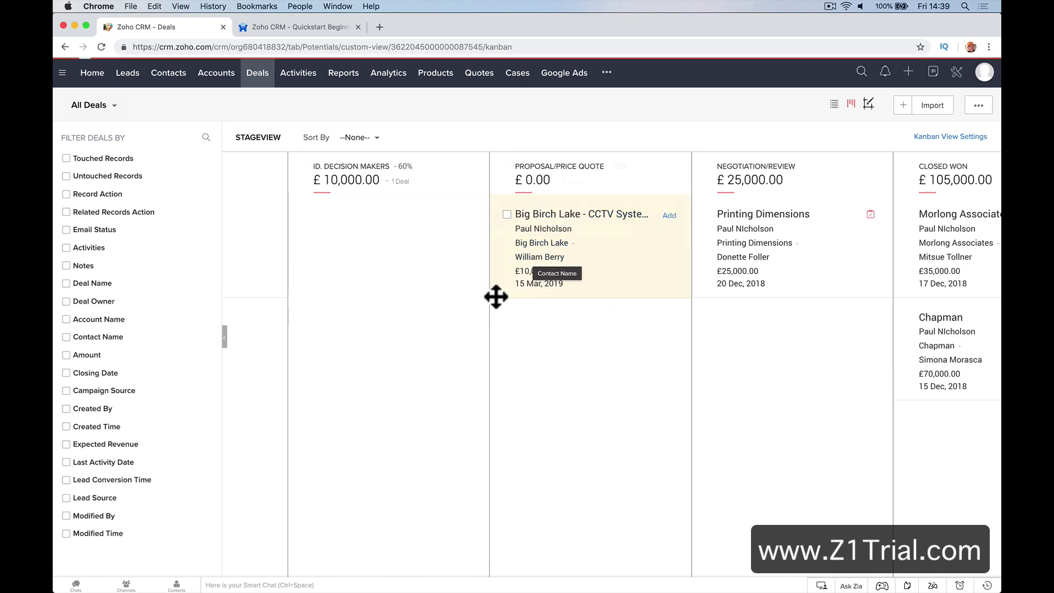
pyautogui.click(549, 215)
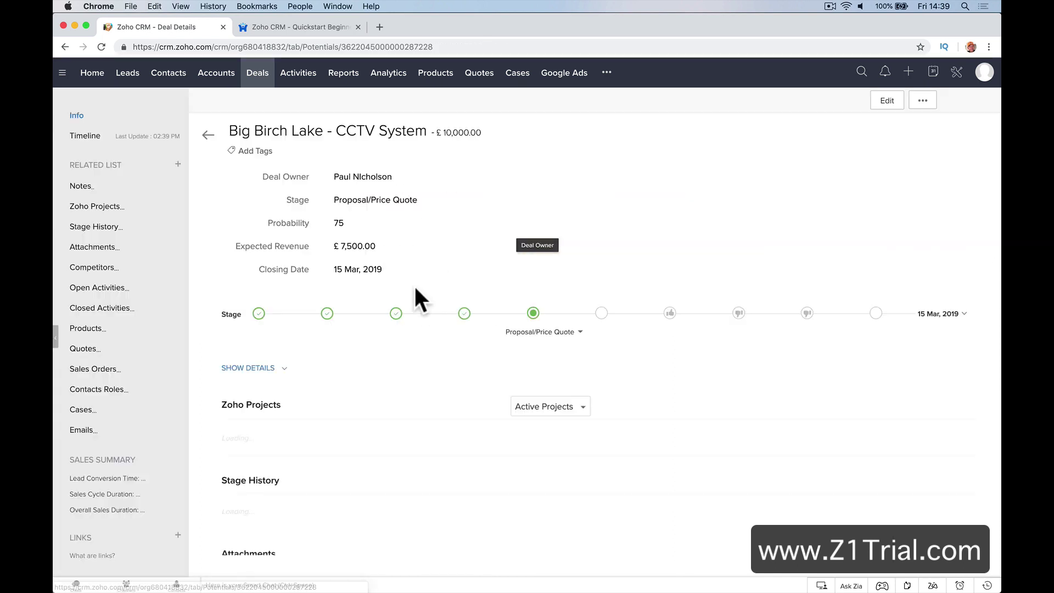
# Save a deal note: played for Glasgow Rangers as a lad, loves soccer, sailing, running
pyautogui.scroll(-3, 396, 351)
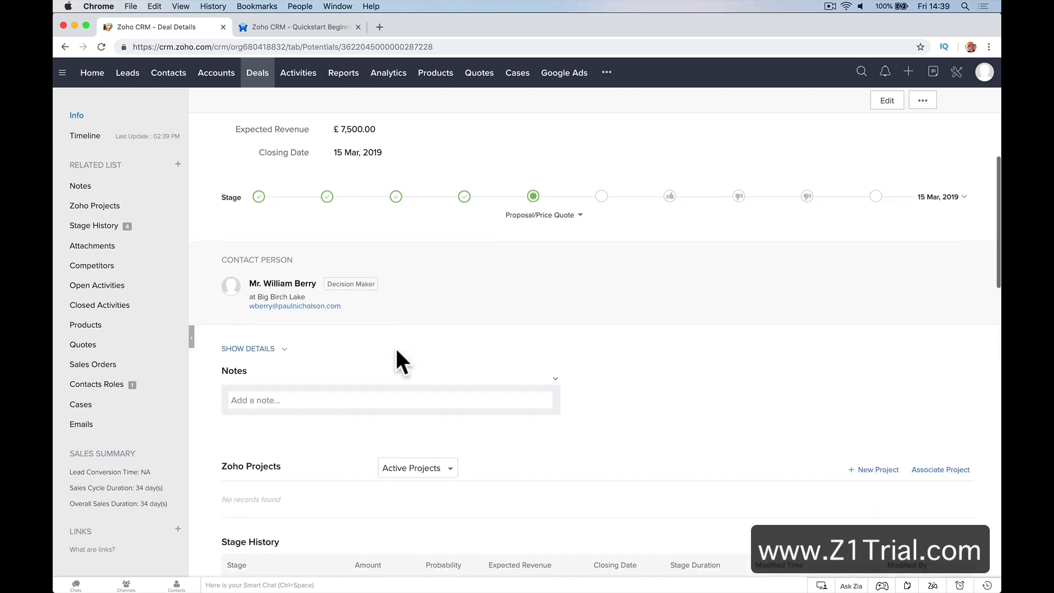
pyautogui.click(350, 399)
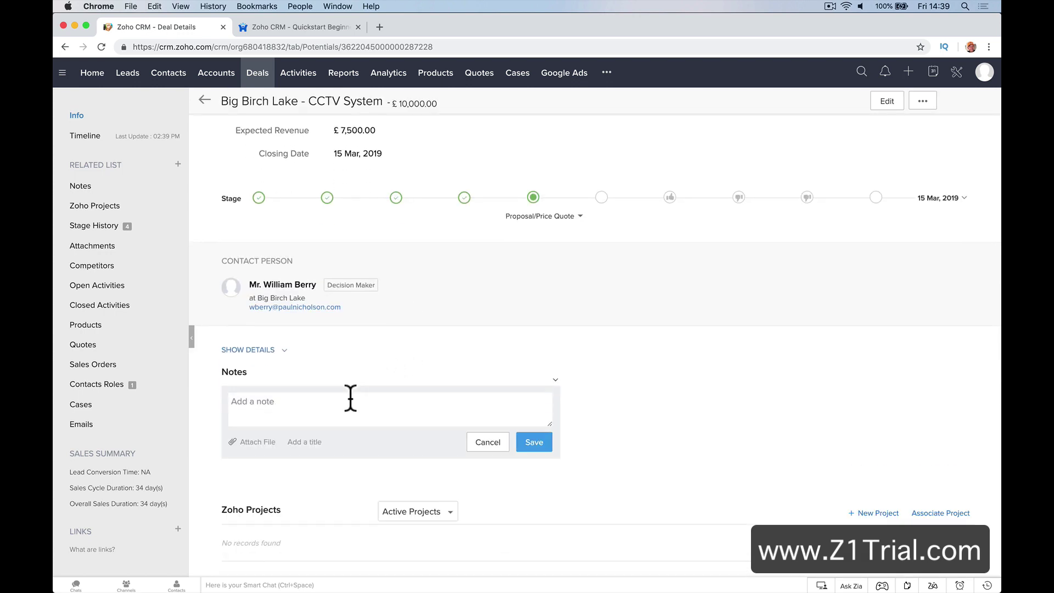
pyautogui.write('Played for G')
pyautogui.write('lasgow. Rangers as a l')
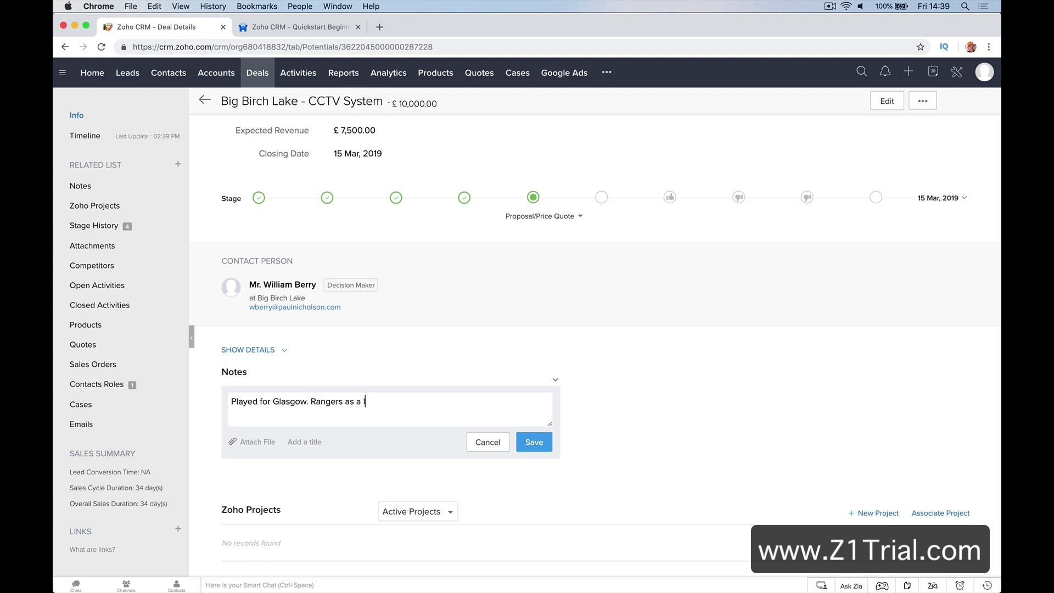
pyautogui.write('ad')
pyautogui.write('Love')
pyautogui.write('s Soccer')
pyautogui.press('Return')
pyautogui.write('>')
pyautogui.press('Return')
pyautogui.press('BackSpace')
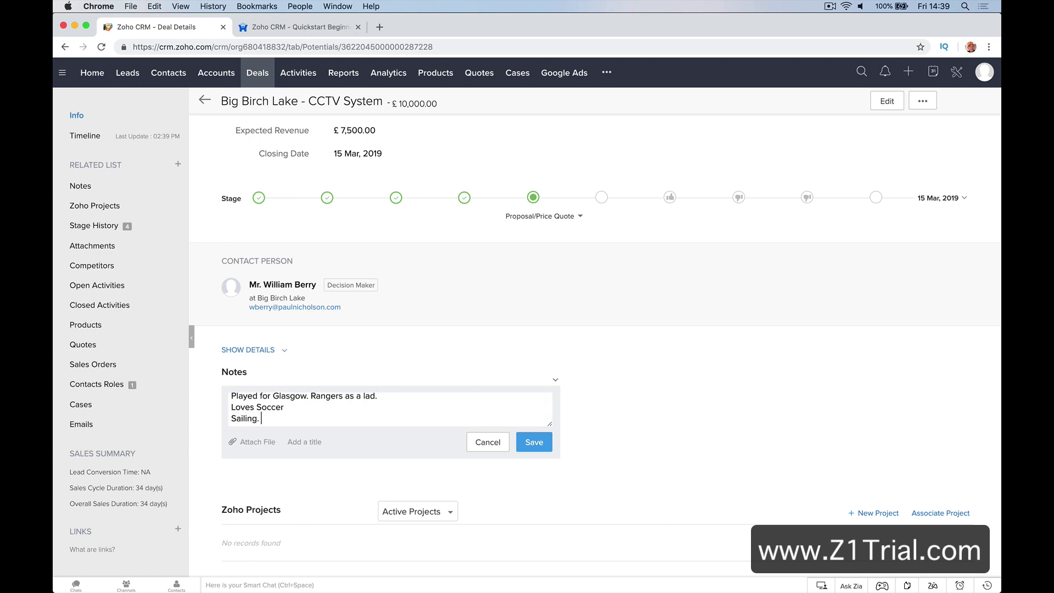
pyautogui.write('ailing. Runing.')
pyautogui.press('Return')
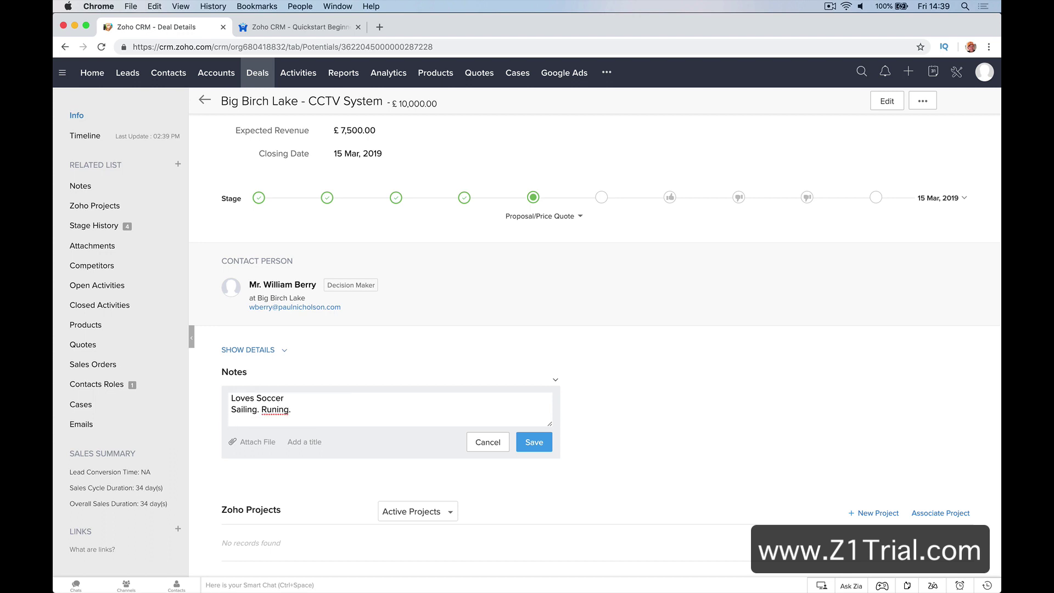
pyautogui.click(532, 443)
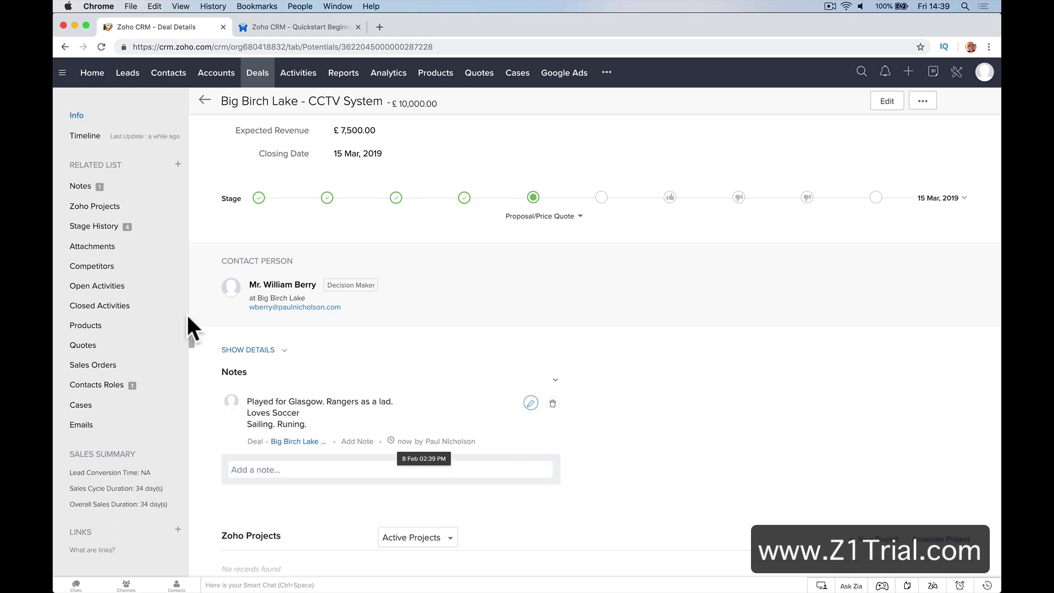
# Create a new task with subject Meeting due 20 February 2019
pyautogui.click(178, 285)
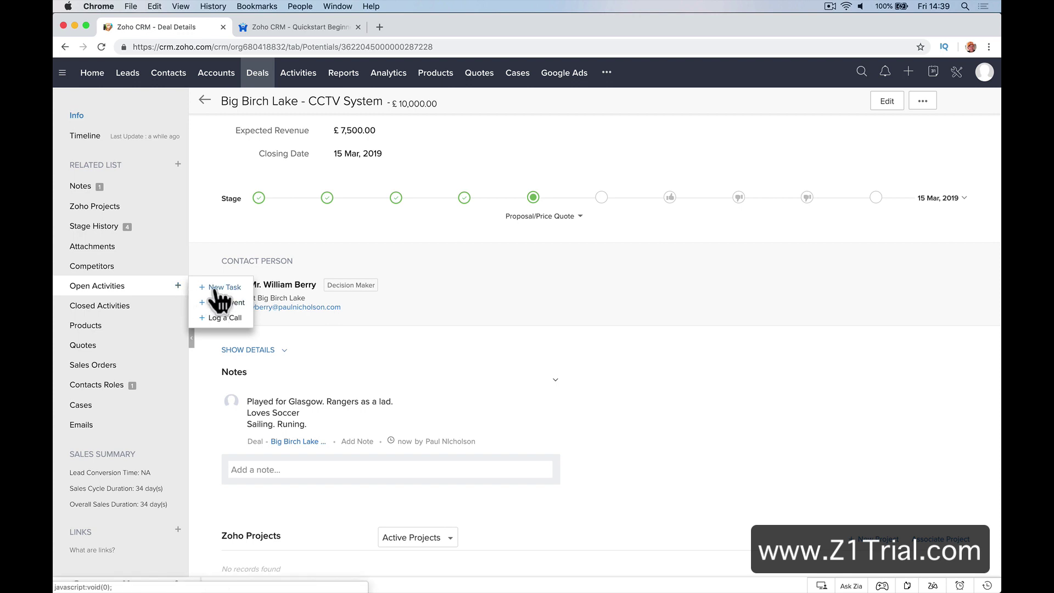
pyautogui.click(215, 289)
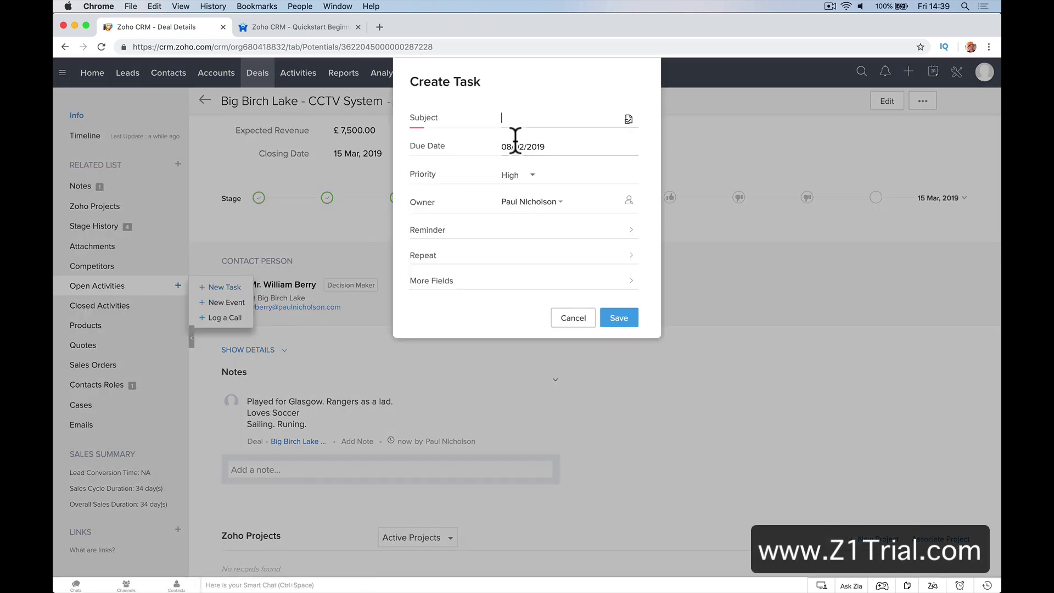
pyautogui.write('Meeting')
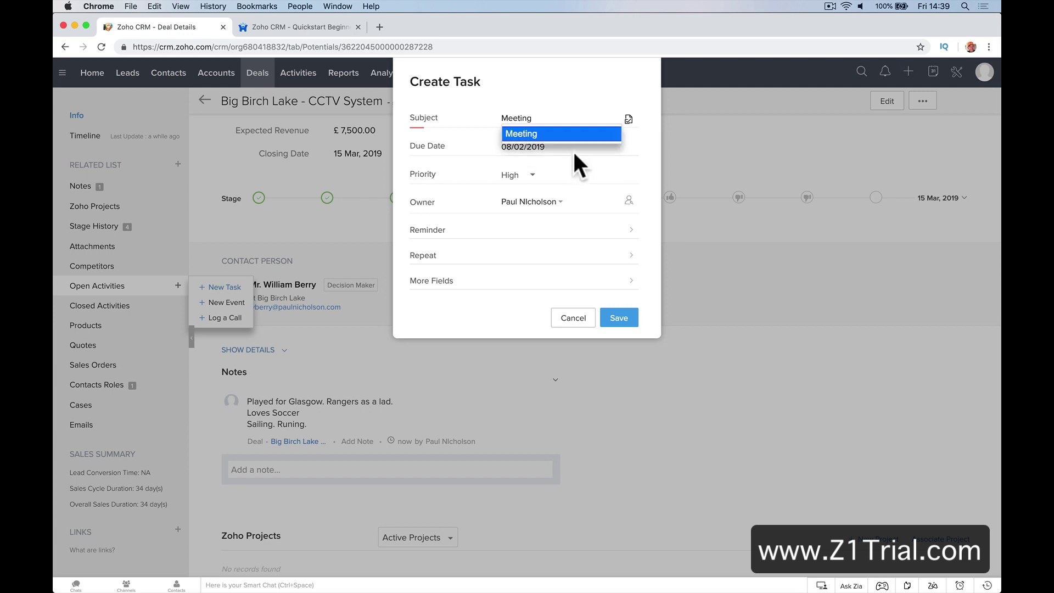
pyautogui.click(570, 136)
pyautogui.click(544, 147)
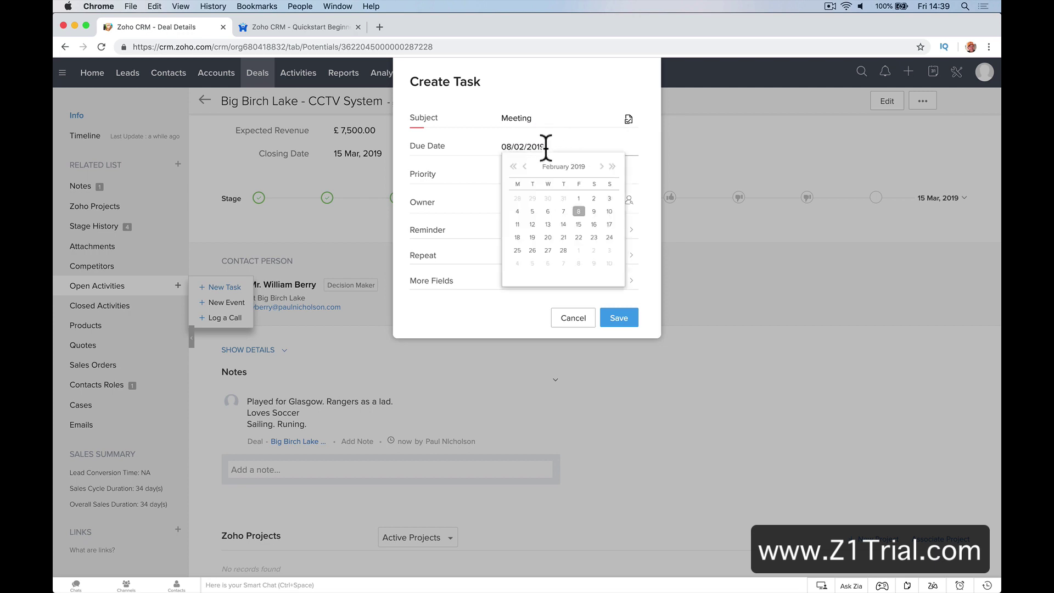
pyautogui.click(562, 236)
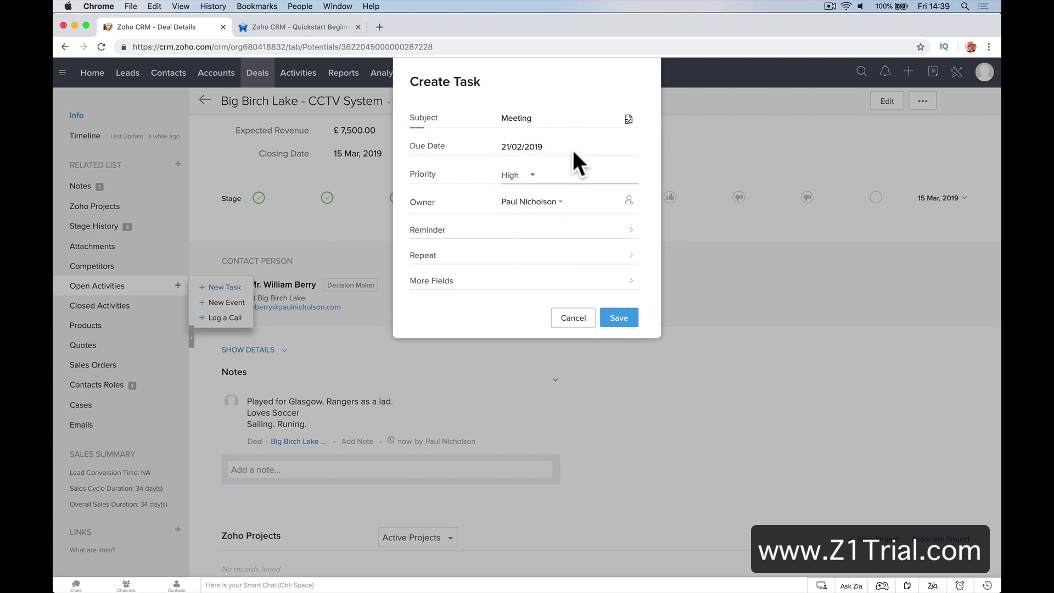
pyautogui.click(538, 146)
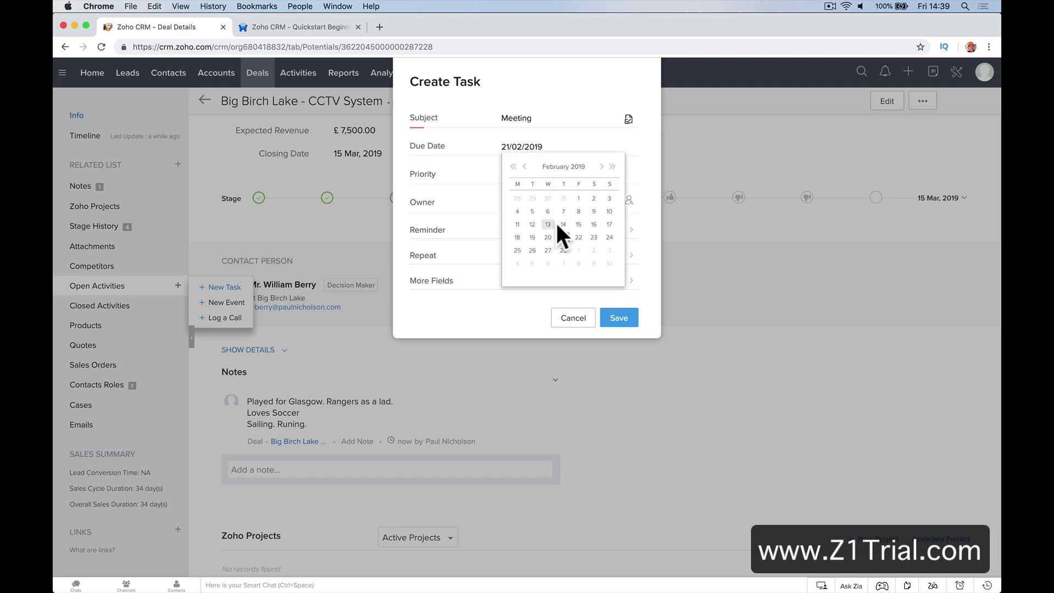
pyautogui.click(548, 236)
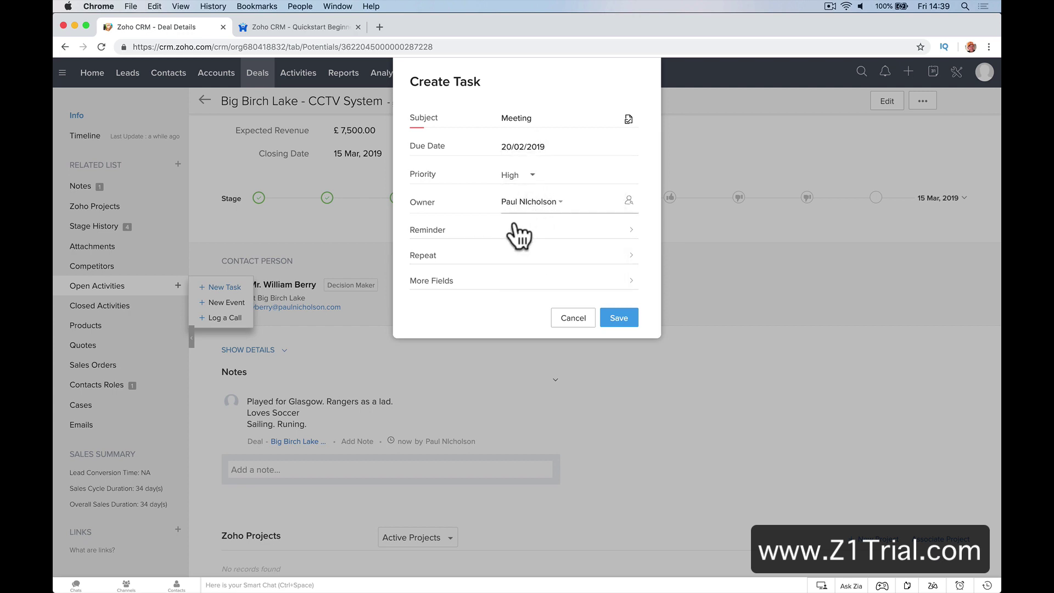
# Give the Meeting task the description 'Drop Quote off' and save it
pyautogui.click(601, 285)
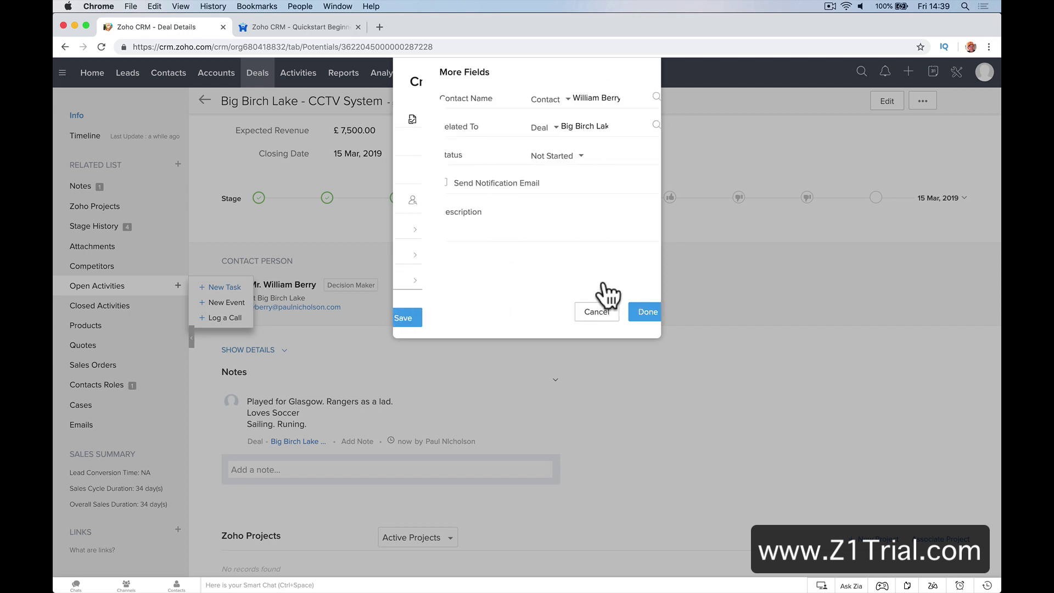
pyautogui.click(529, 235)
pyautogui.write('Dr')
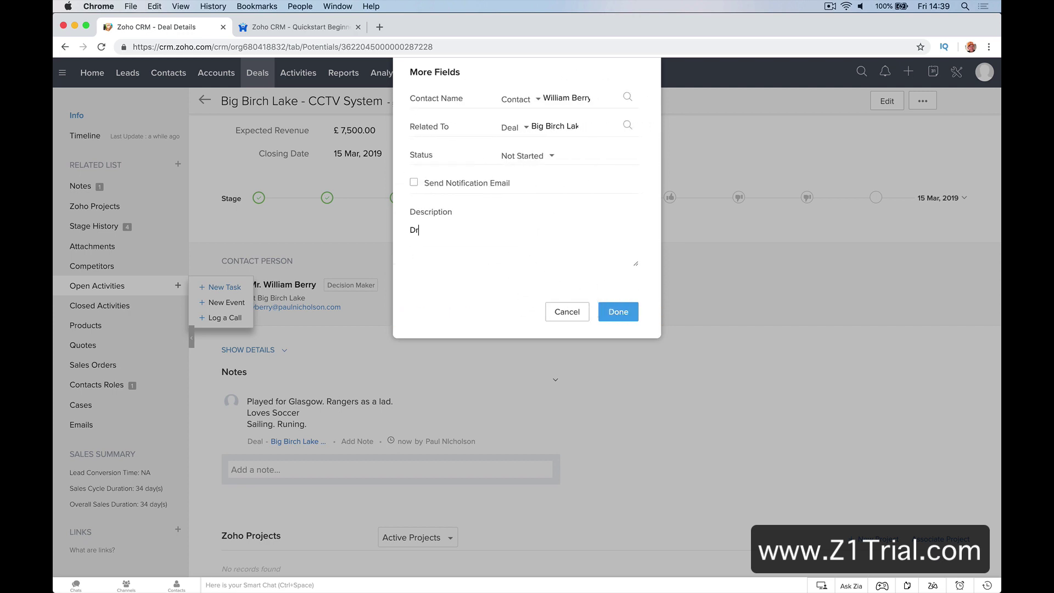
pyautogui.write('op Quote off.')
pyautogui.click(618, 311)
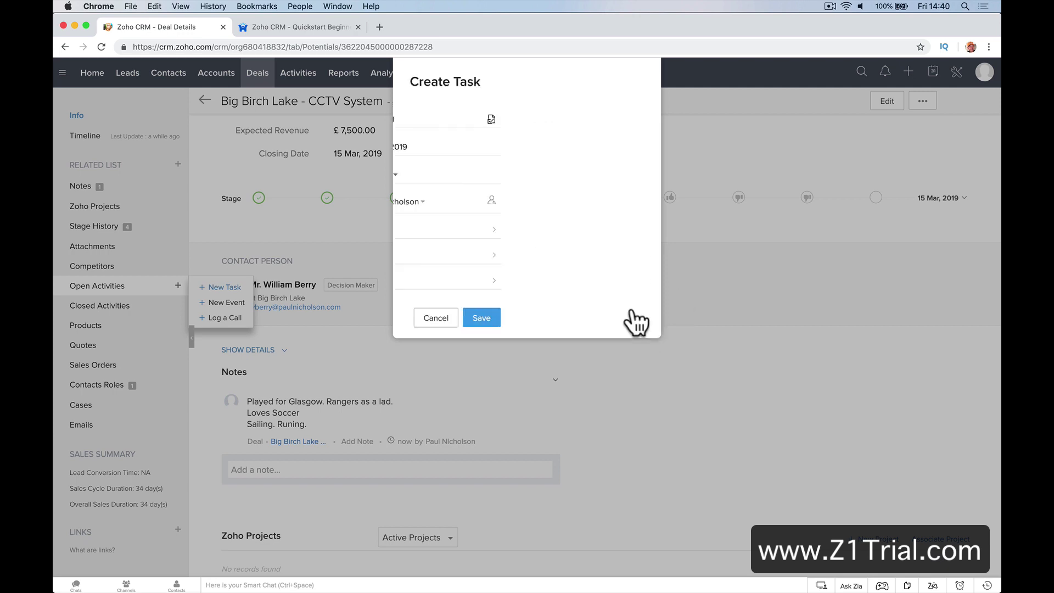
pyautogui.click(621, 320)
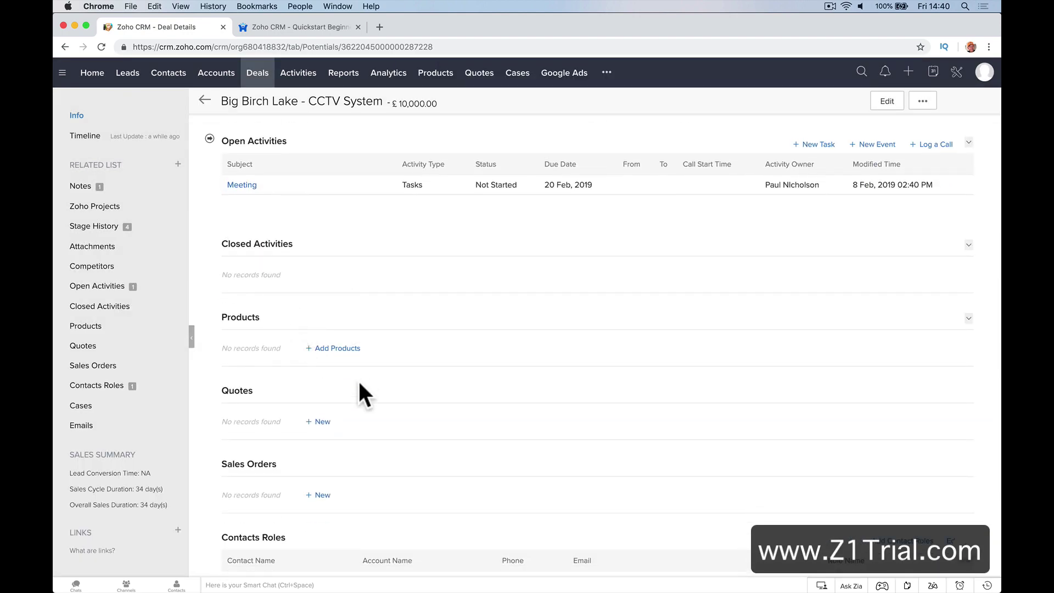
pyautogui.scroll(-5, 358, 380)
pyautogui.scroll(10, 358, 381)
pyautogui.scroll(10, 359, 384)
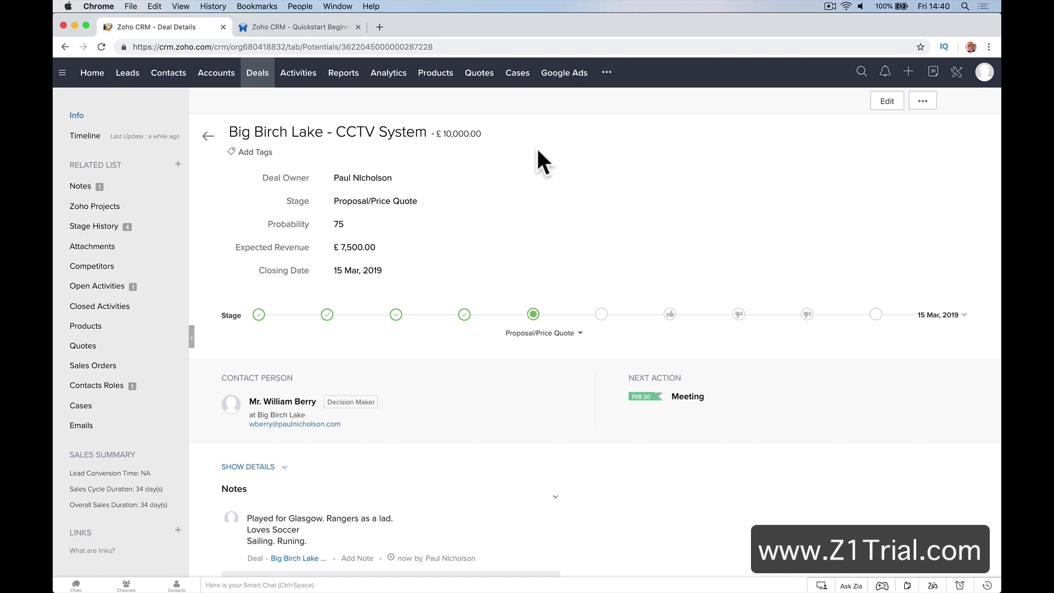
# Start a new product named CCTV System with product code CCTV1
pyautogui.click(442, 82)
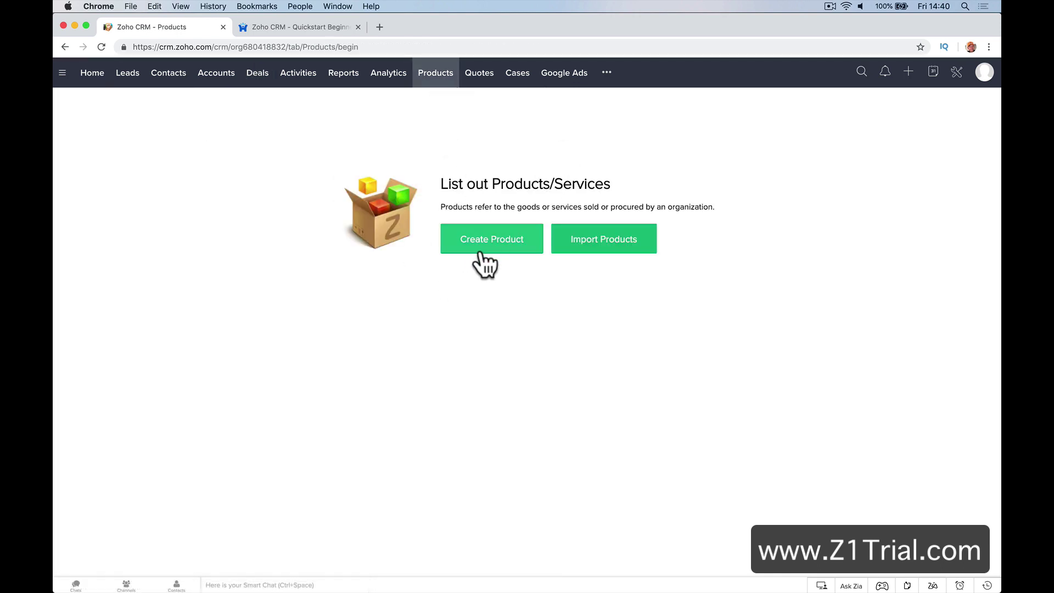
pyautogui.click(481, 253)
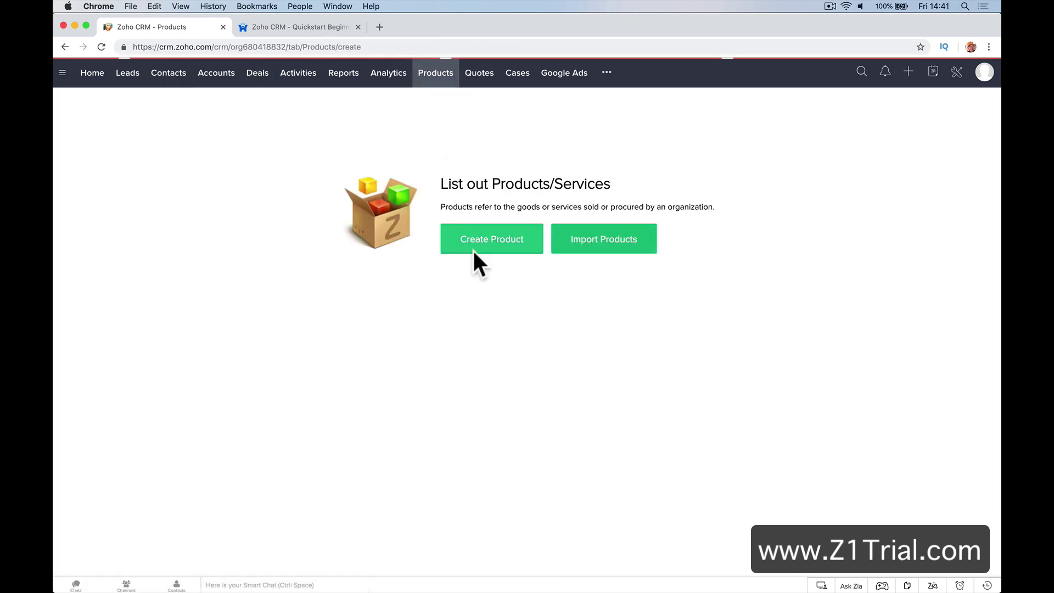
pyautogui.click(625, 186)
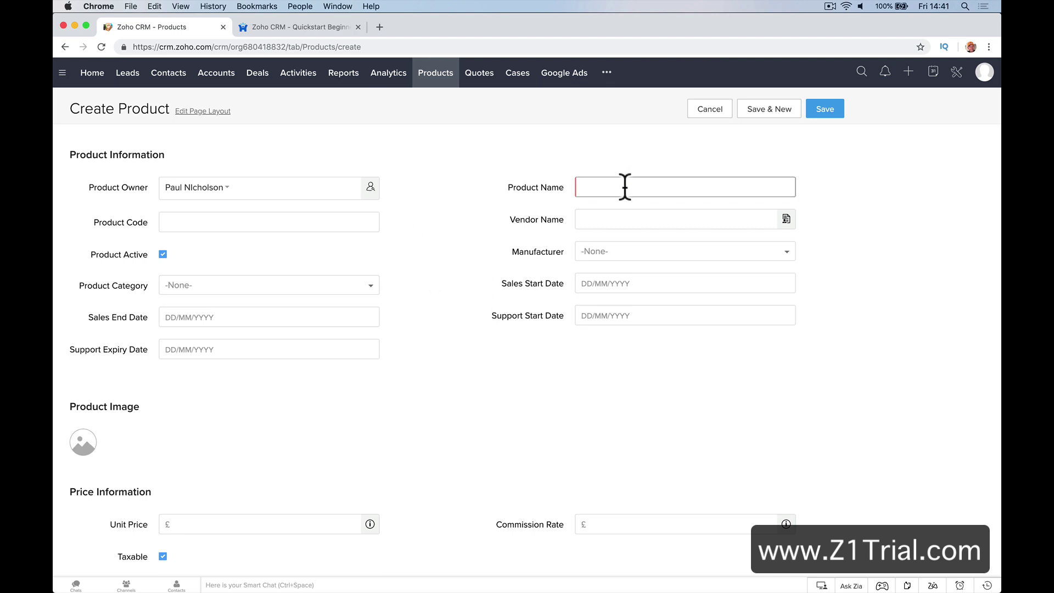
pyautogui.write('CCTV ')
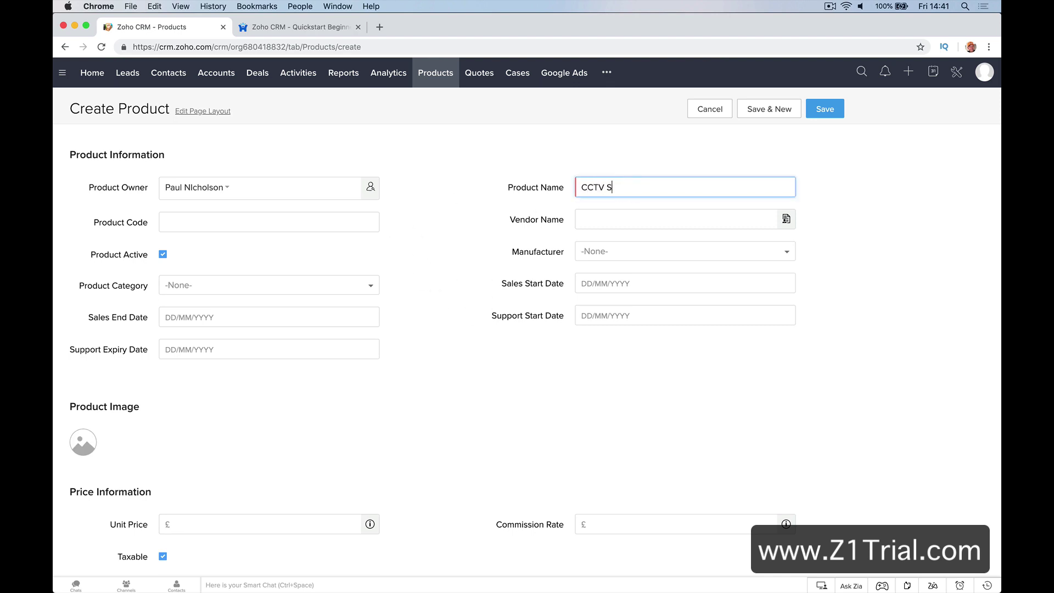
pyautogui.write('System')
pyautogui.press('Tab')
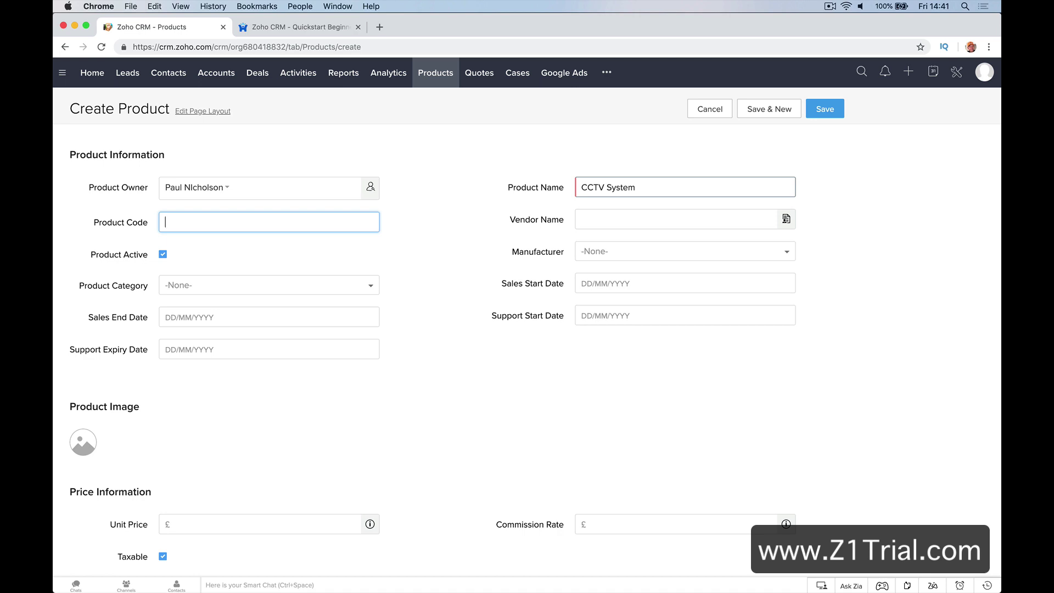
pyautogui.write('CCTV1')
pyautogui.press('Tab')
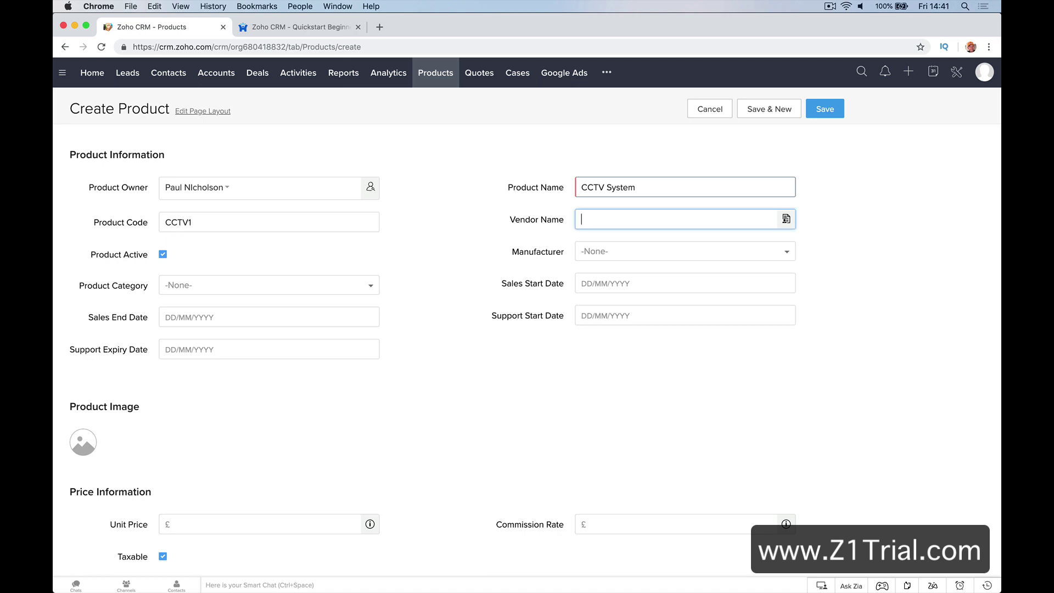
# Create the new vendor CCTV Systems Inc and link it to the product
pyautogui.click(724, 215)
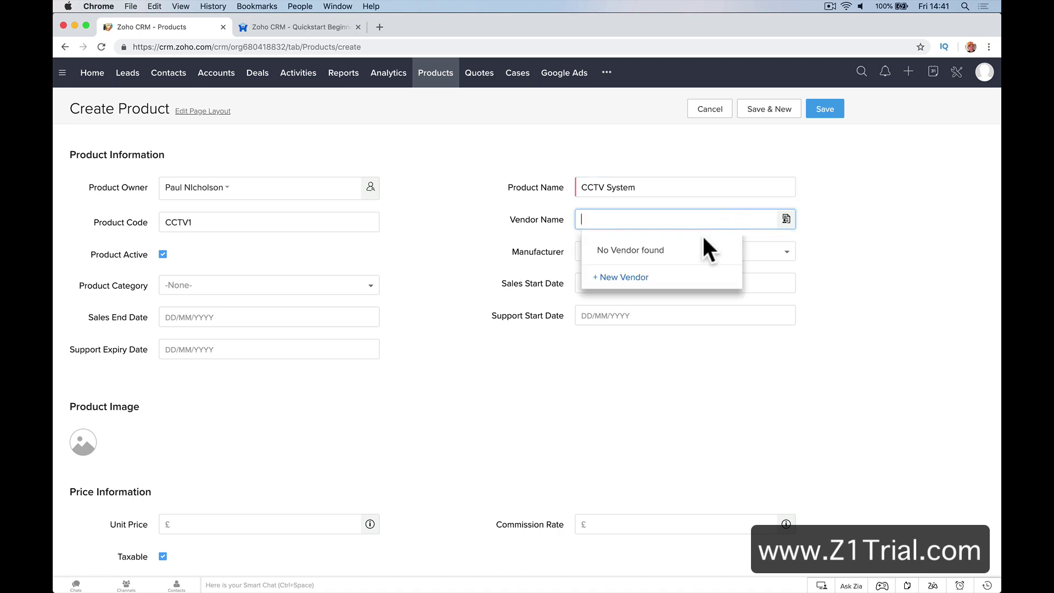
pyautogui.click(446, 335)
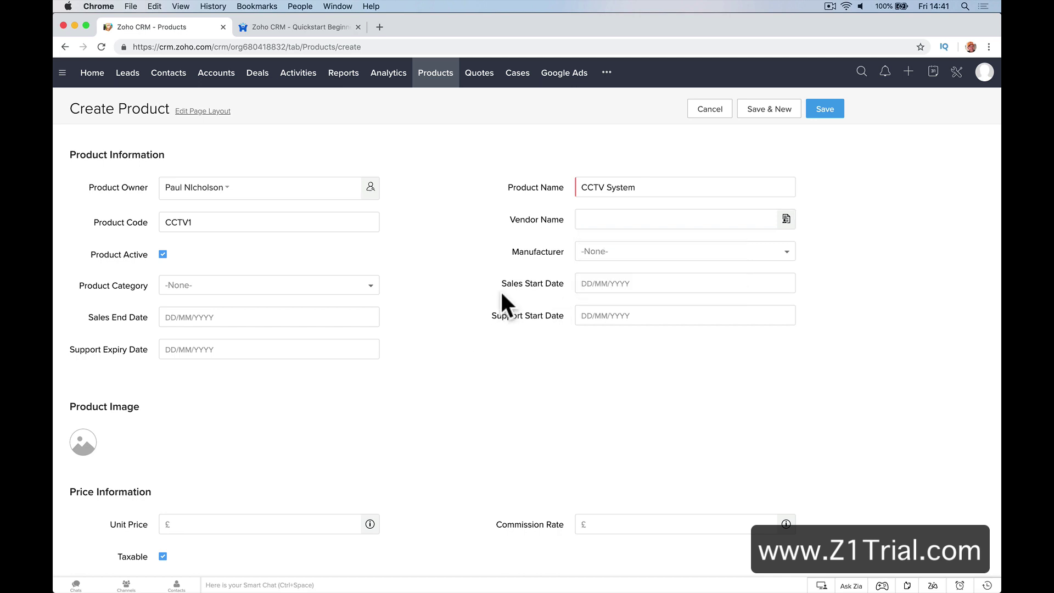
pyautogui.click(612, 219)
pyautogui.write('CCTV')
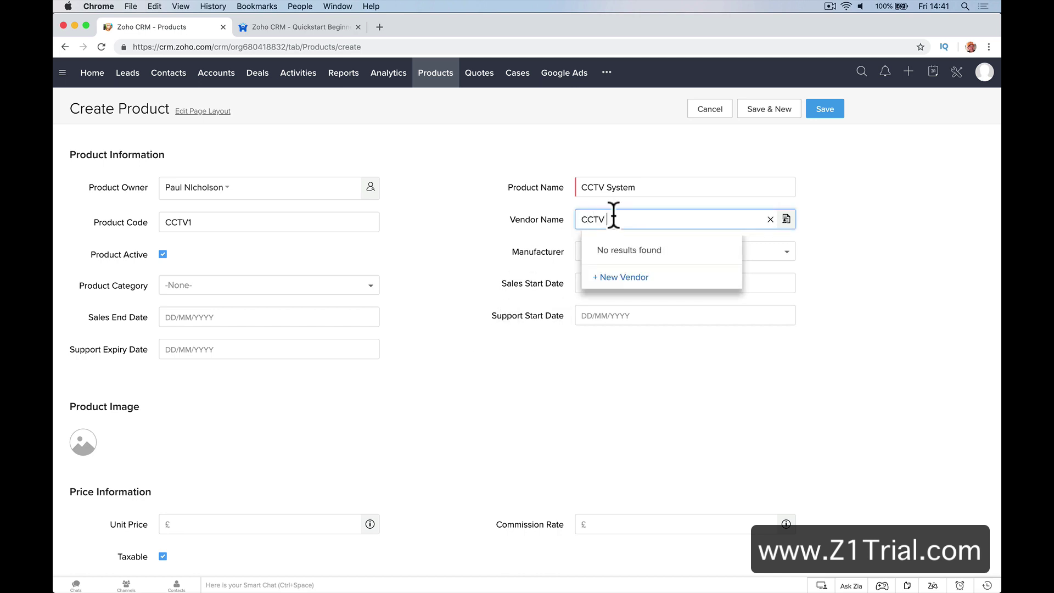
pyautogui.click(642, 278)
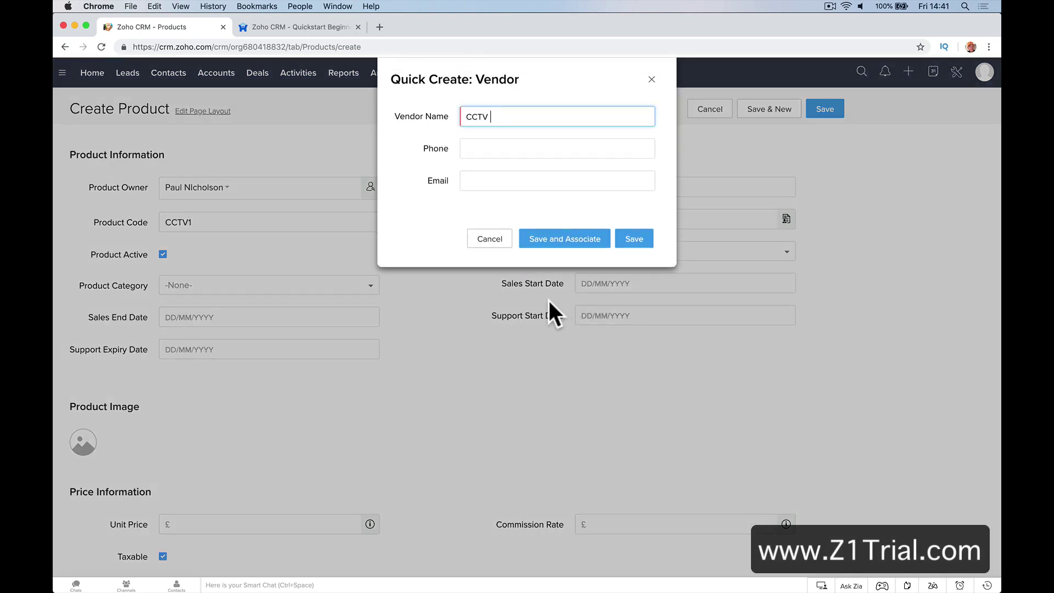
pyautogui.write('Sys')
pyautogui.write('tems Inc')
pyautogui.press('Tab')
pyautogui.press('Tab')
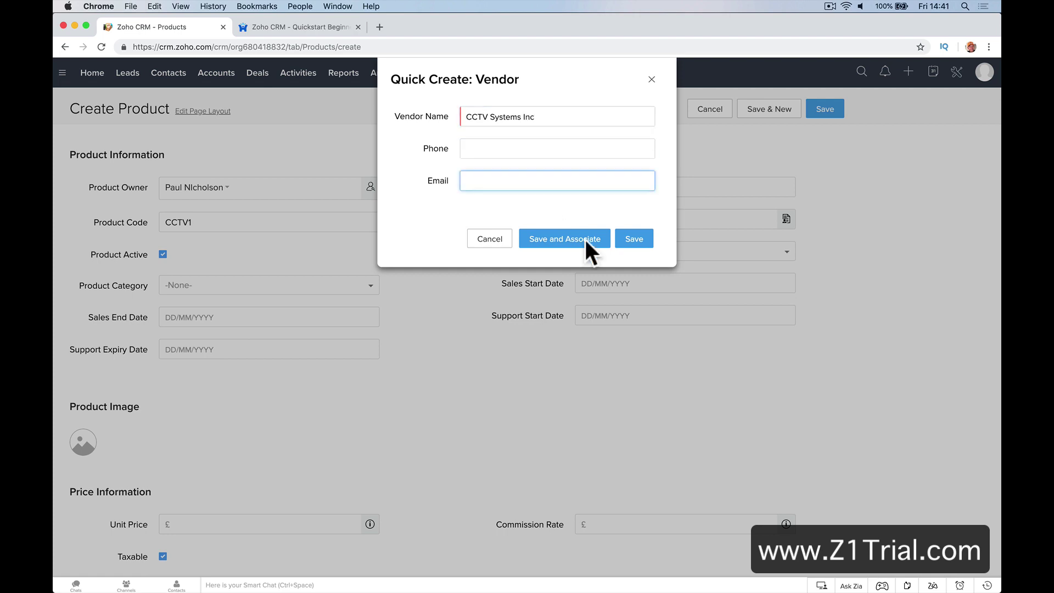
pyautogui.click(585, 239)
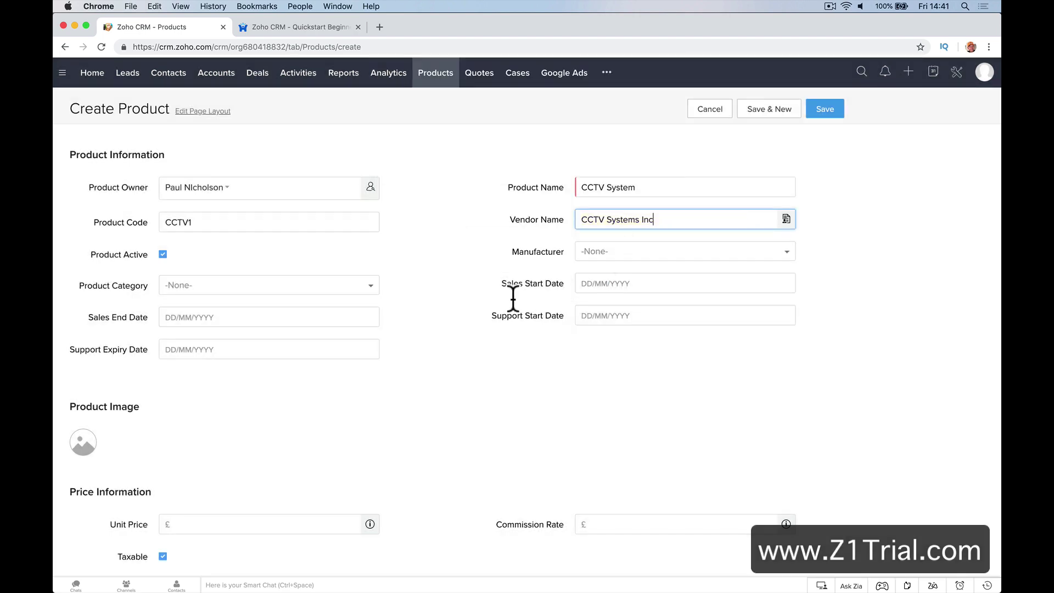
# Set the manufacturer to AltvetPet Inc. and the product category to Hardware
pyautogui.click(591, 256)
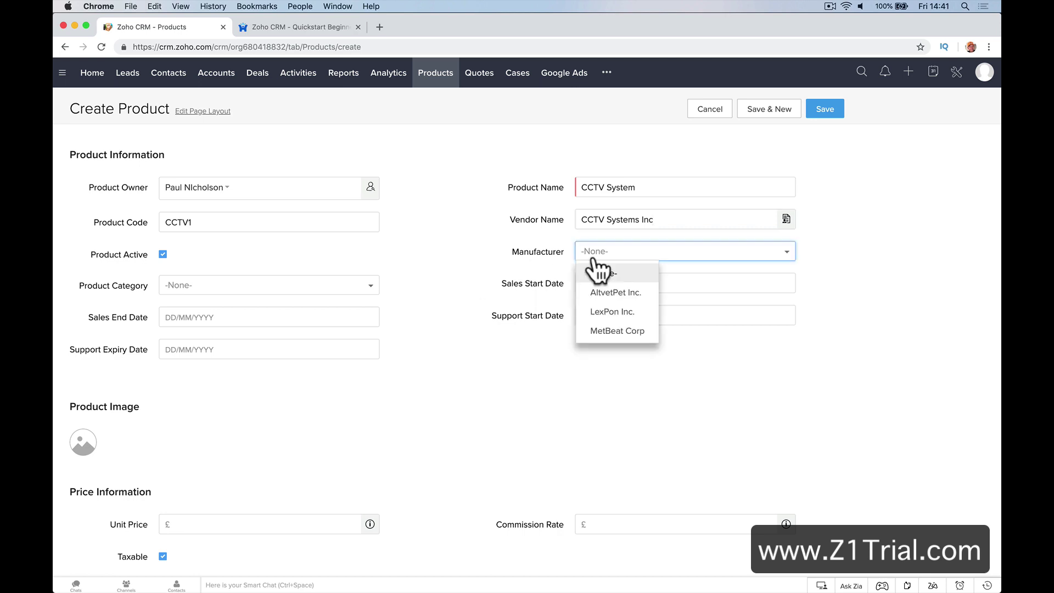
pyautogui.click(591, 294)
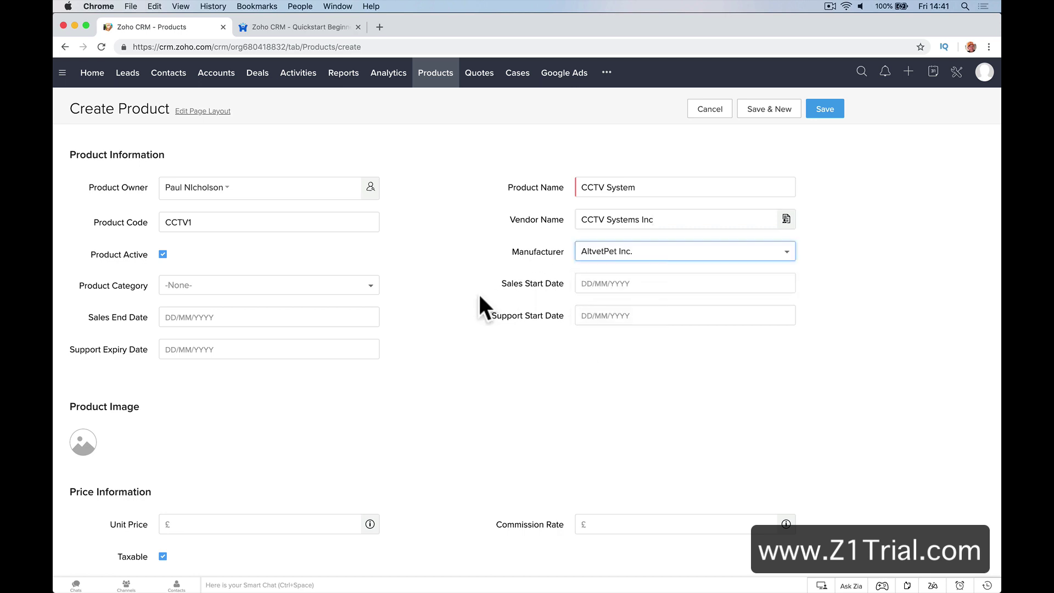
pyautogui.click(305, 288)
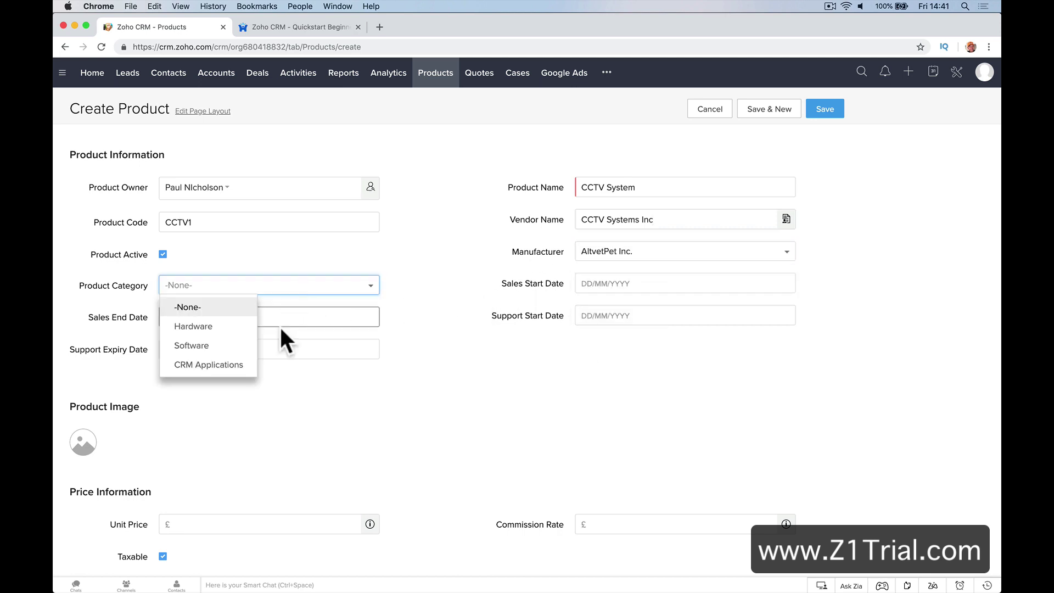
pyautogui.click(219, 326)
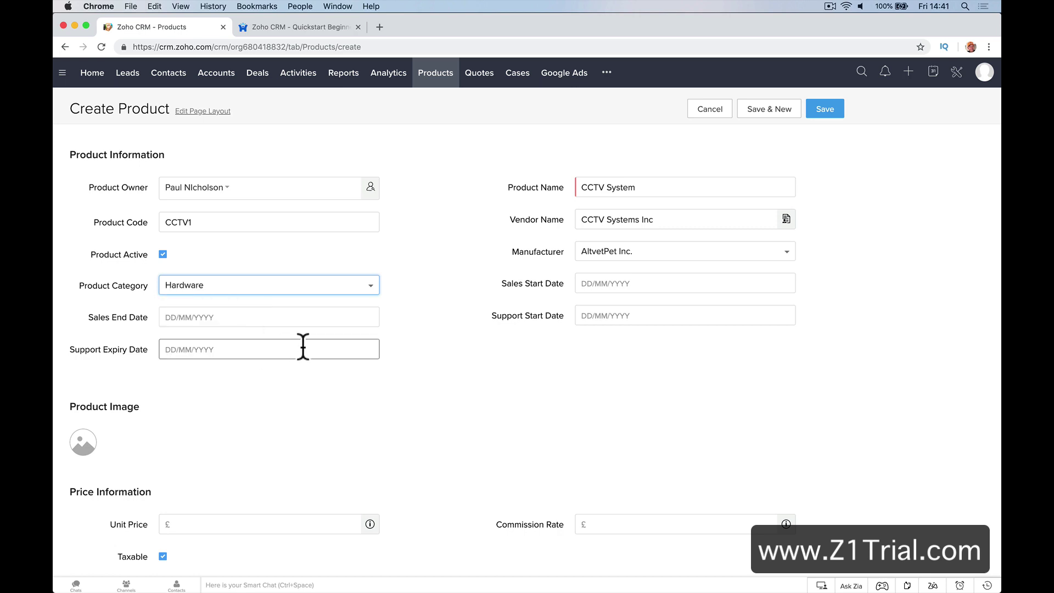
pyautogui.click(323, 295)
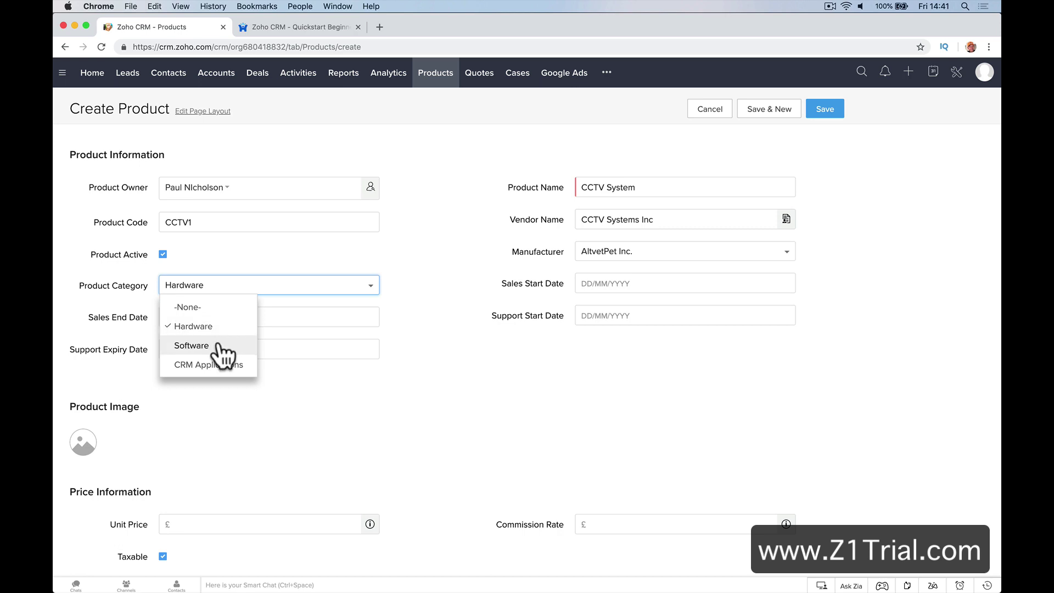
pyautogui.click(437, 324)
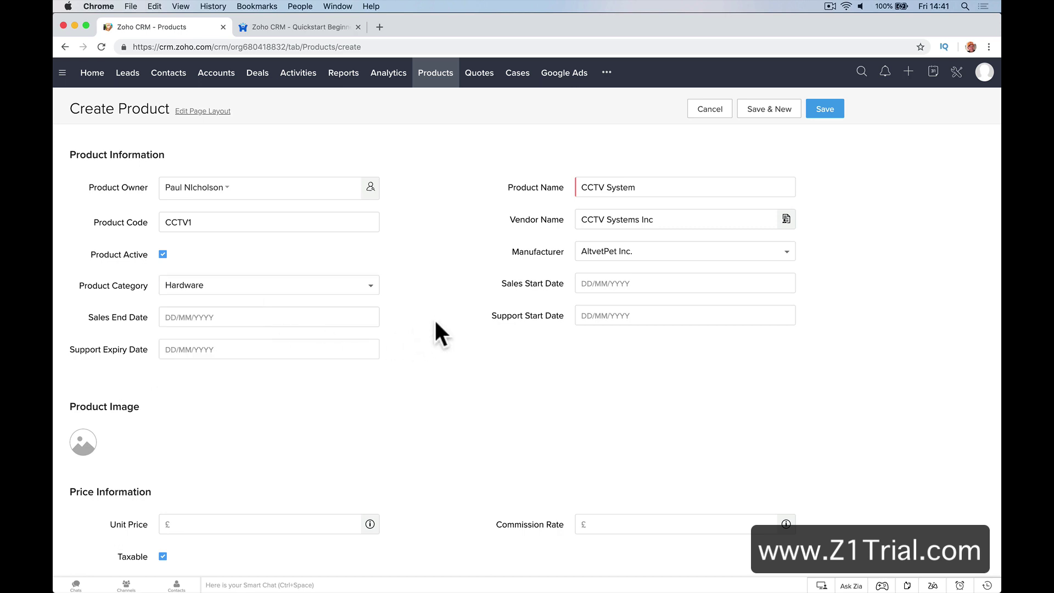
pyautogui.click(615, 283)
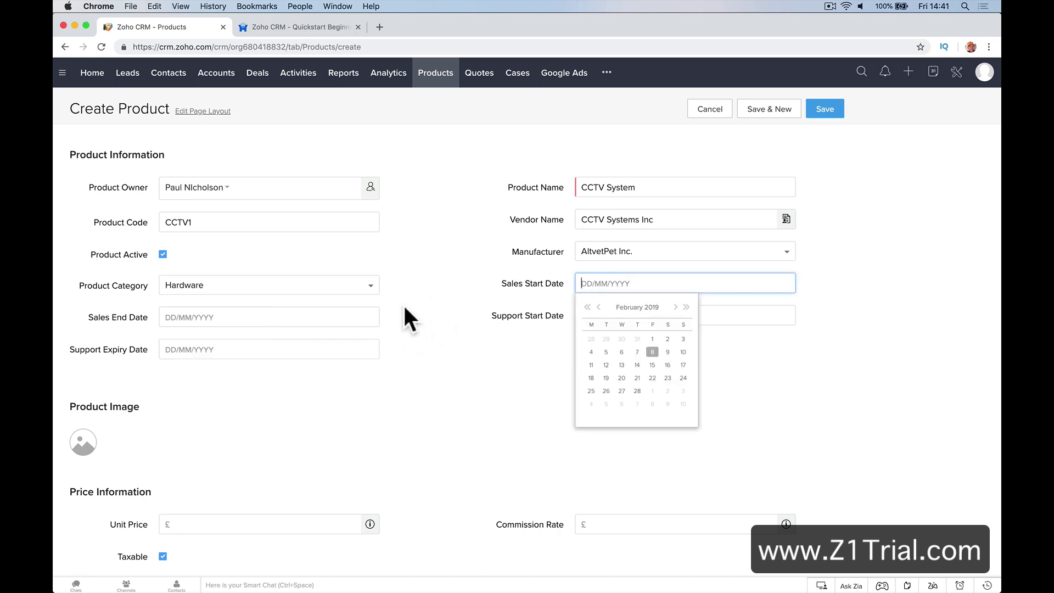
pyautogui.click(347, 287)
pyautogui.click(430, 281)
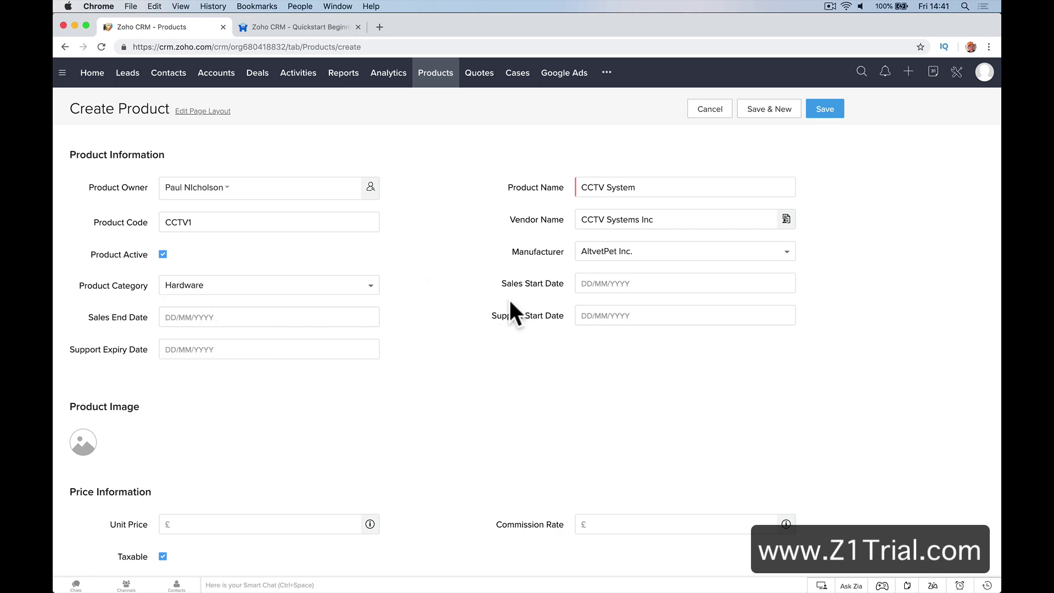
pyautogui.click(581, 290)
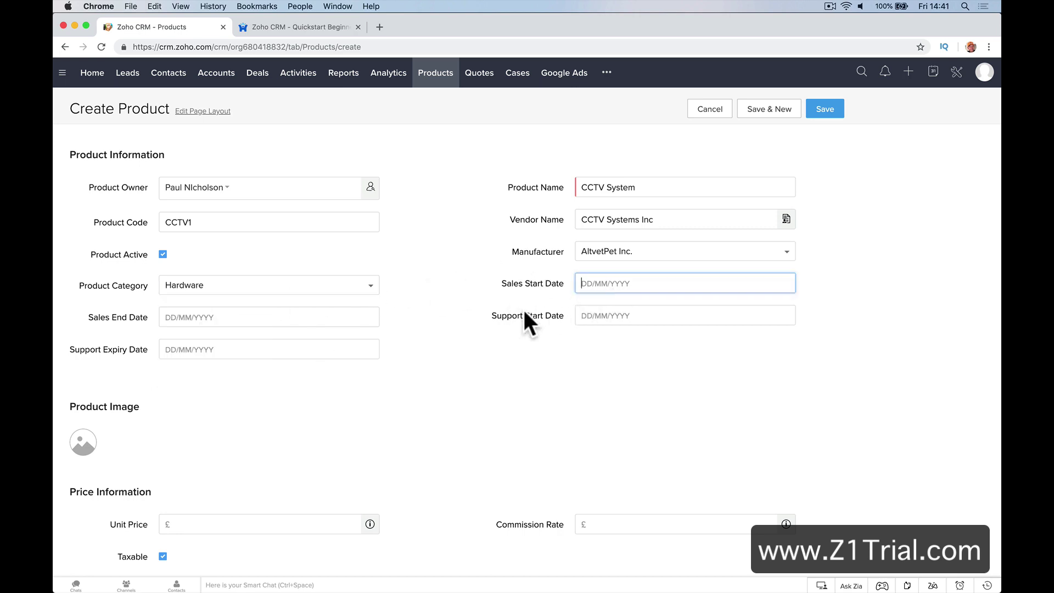
pyautogui.scroll(-2, 475, 335)
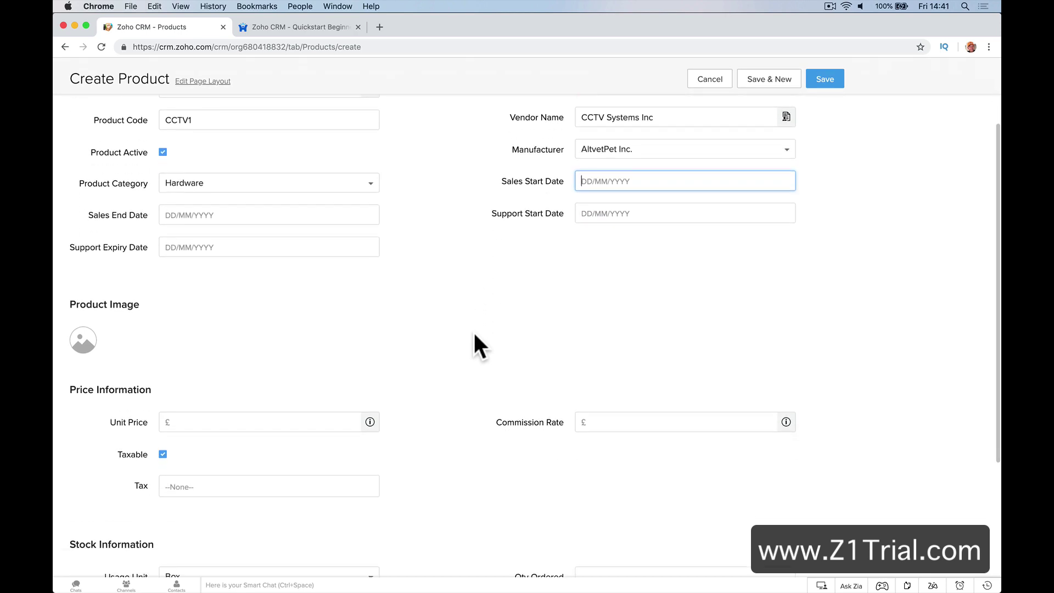
# Enter a unit price of 10000 and check the commission rate field
pyautogui.scroll(-3, 475, 336)
pyautogui.click(273, 267)
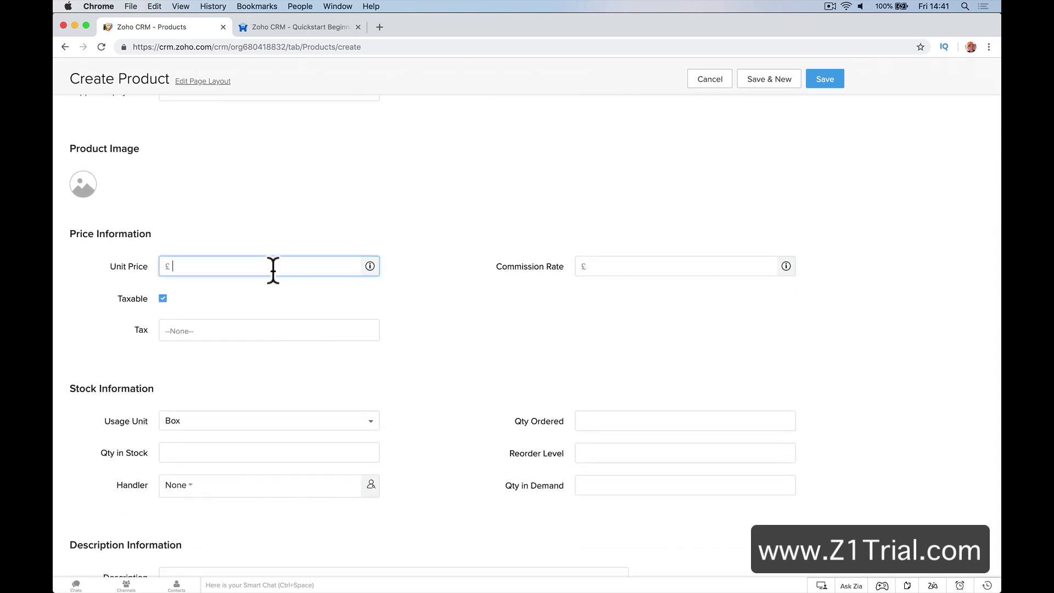
pyautogui.write('10000')
pyautogui.press('Tab')
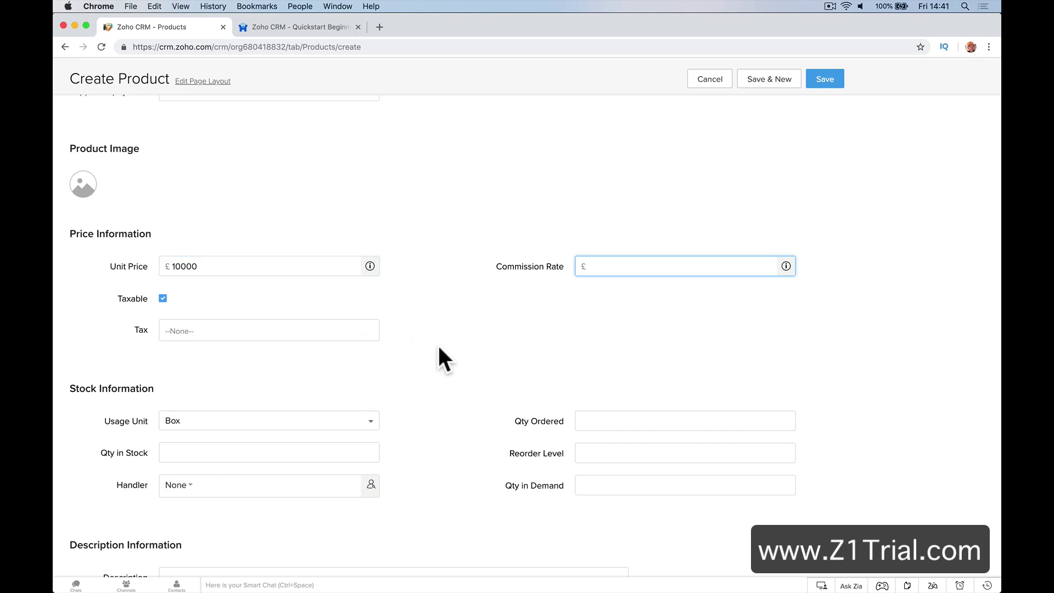
pyautogui.write('100')
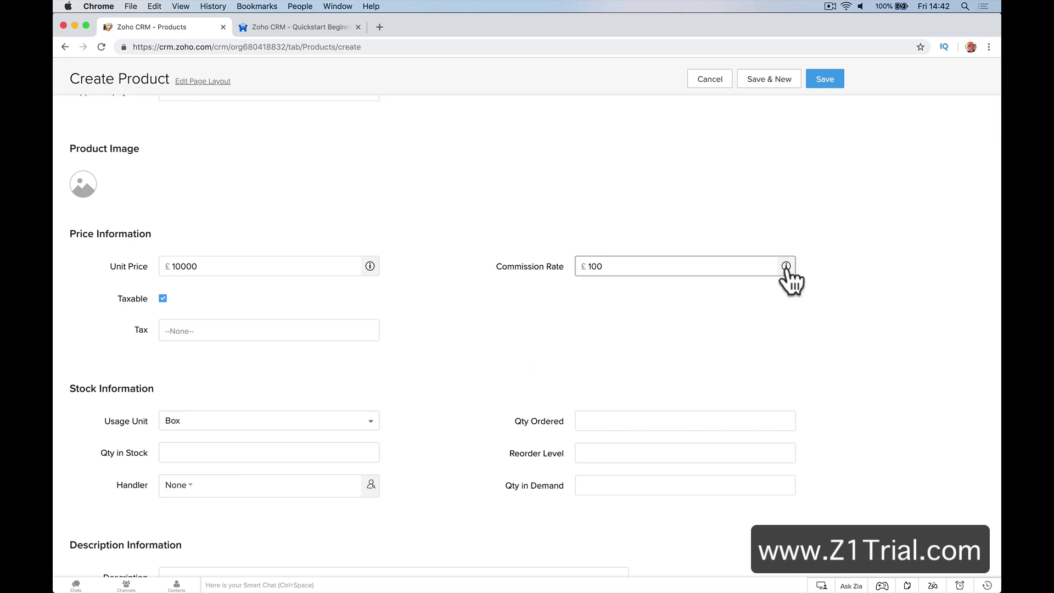
pyautogui.click(786, 266)
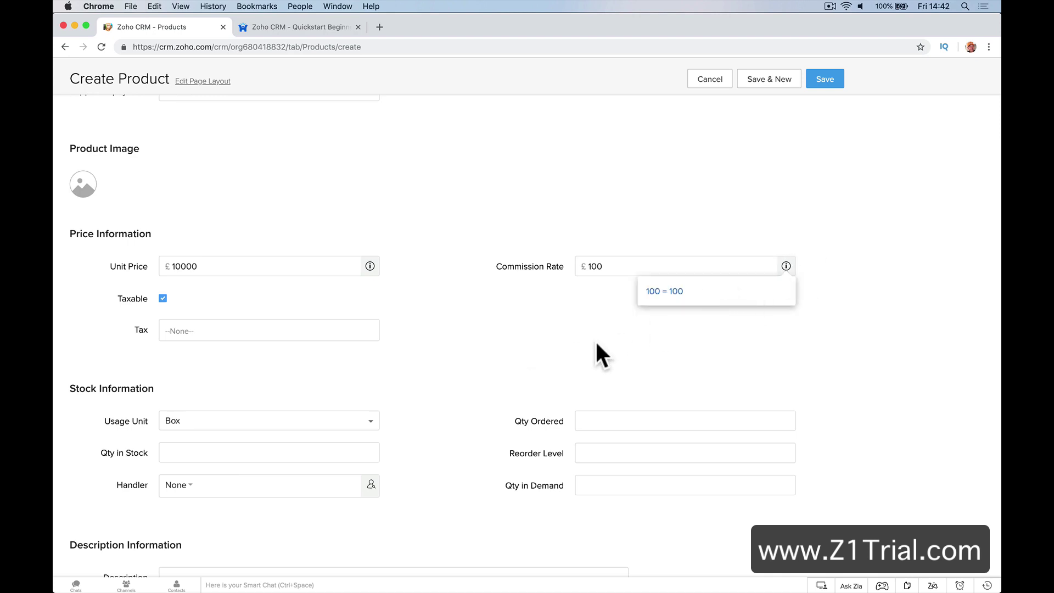
pyautogui.click(616, 267)
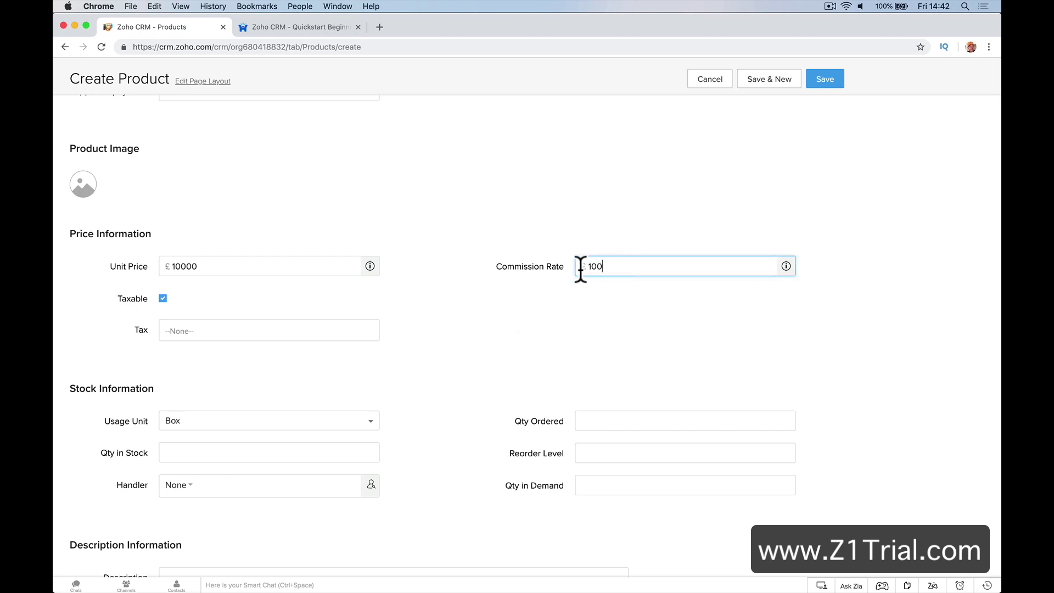
# Apply Vat as the product's tax
pyautogui.click(234, 331)
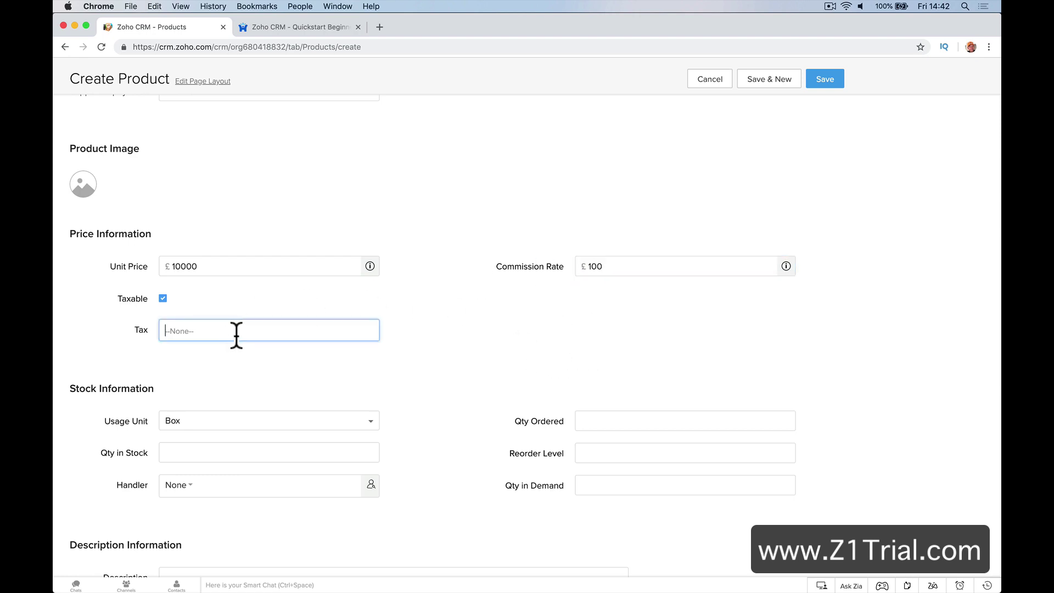
pyautogui.click(213, 372)
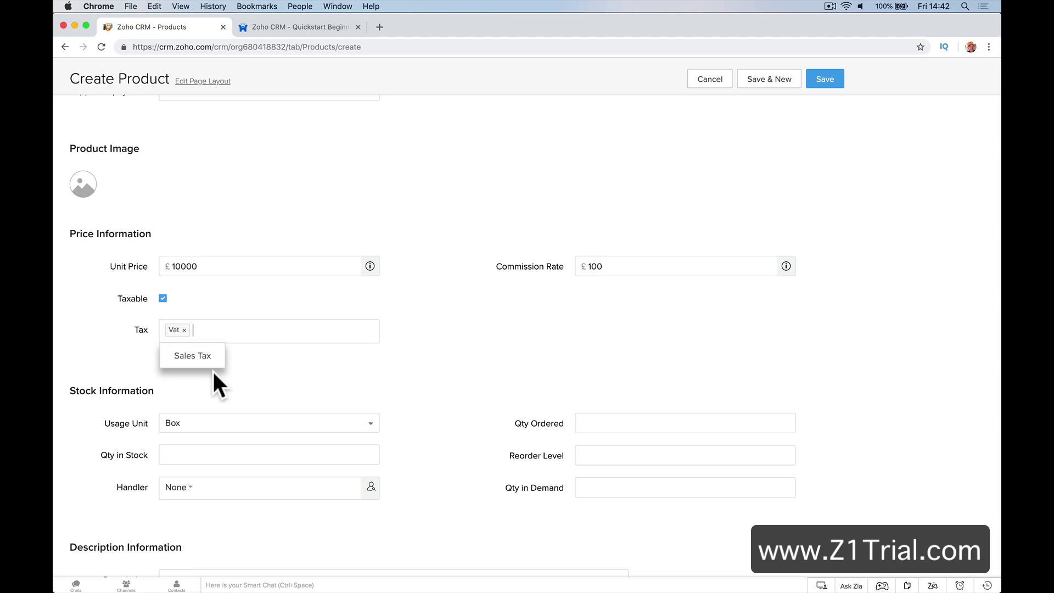
pyautogui.click(263, 381)
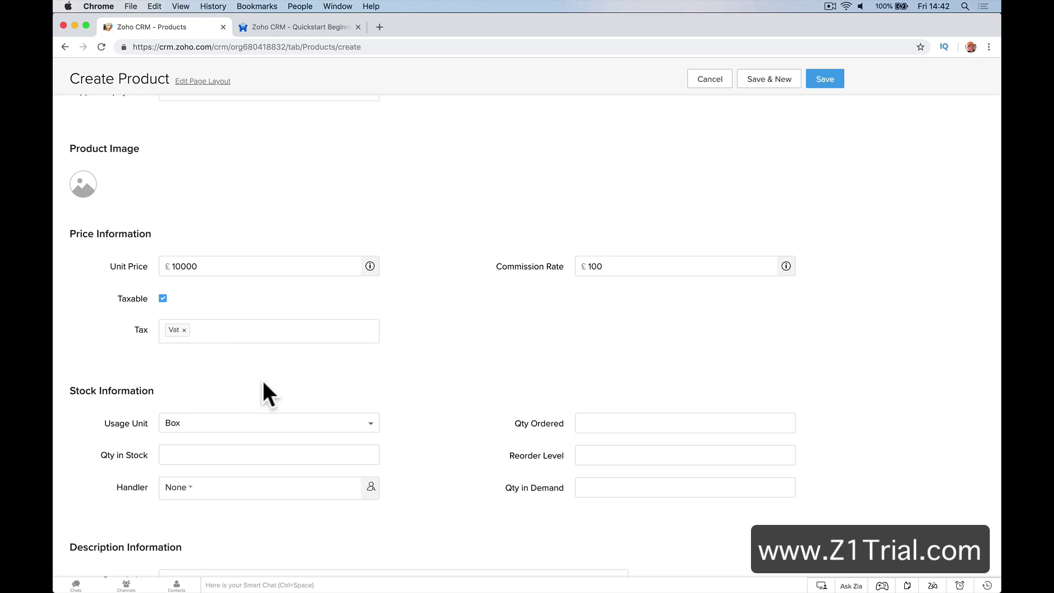
pyautogui.click(581, 266)
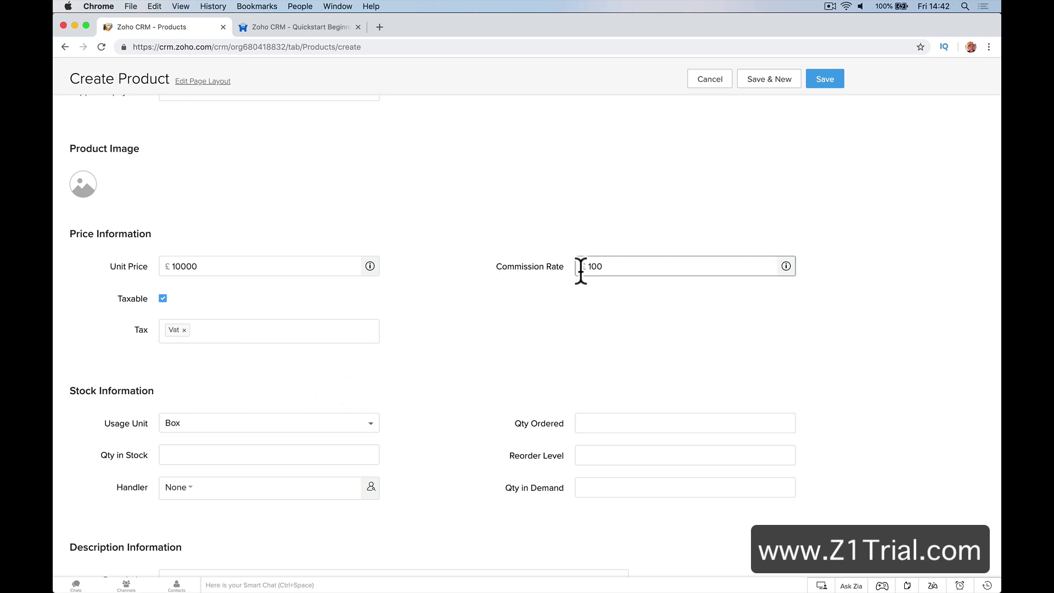
pyautogui.scroll(-2, 473, 328)
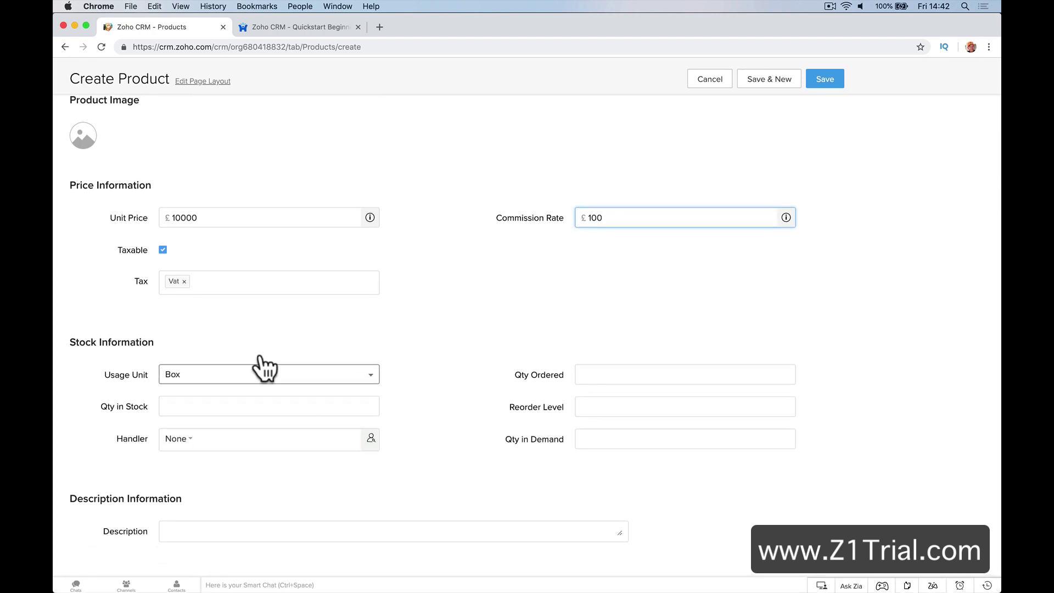
# Keep Box as the usage unit and enter the description 'CCTV Sytem'
pyautogui.click(332, 376)
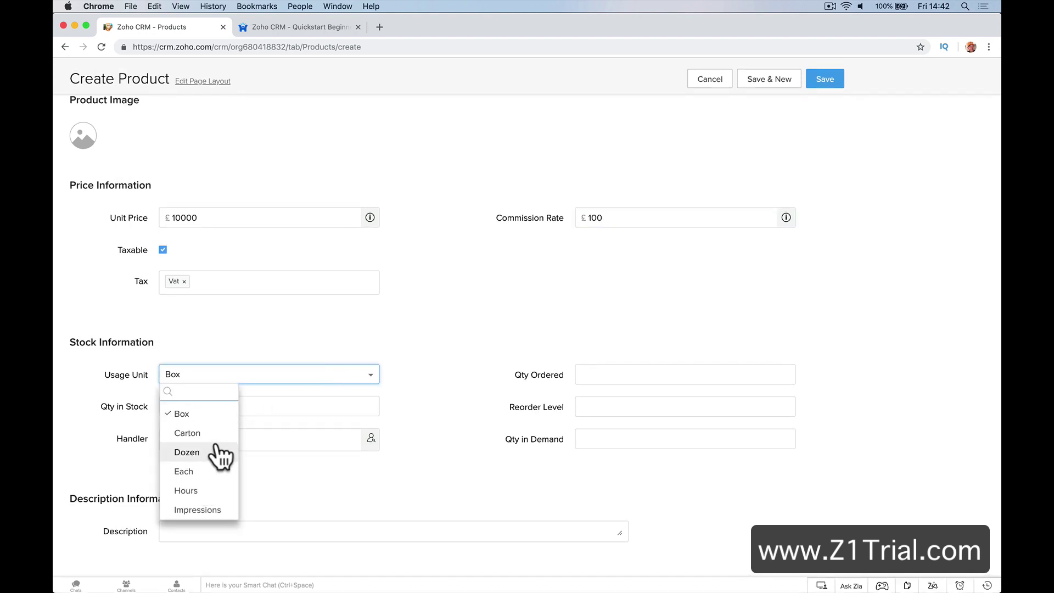
pyautogui.click(225, 413)
pyautogui.click(585, 370)
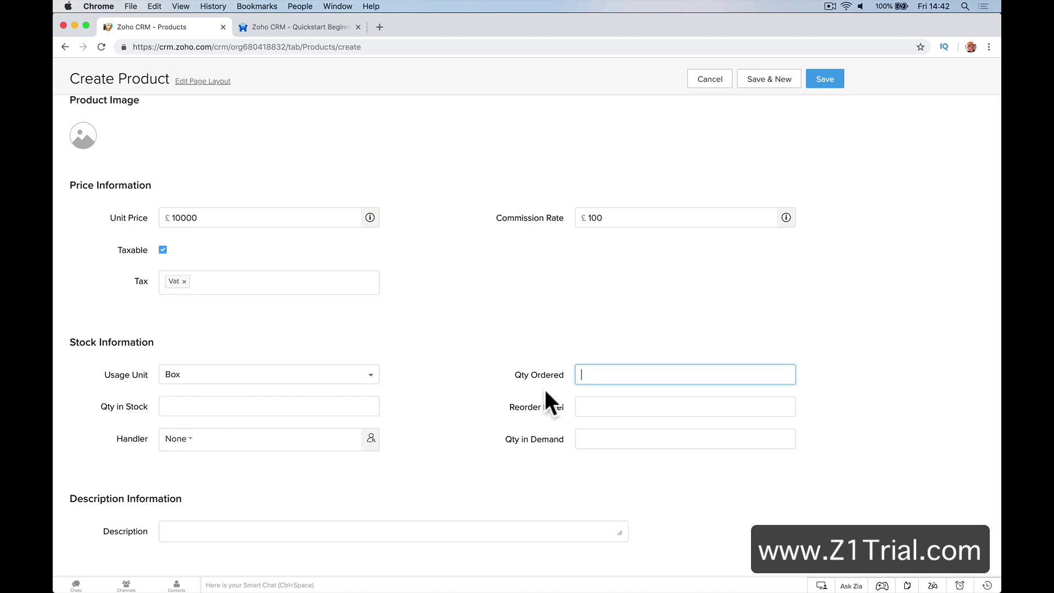
pyautogui.click(333, 530)
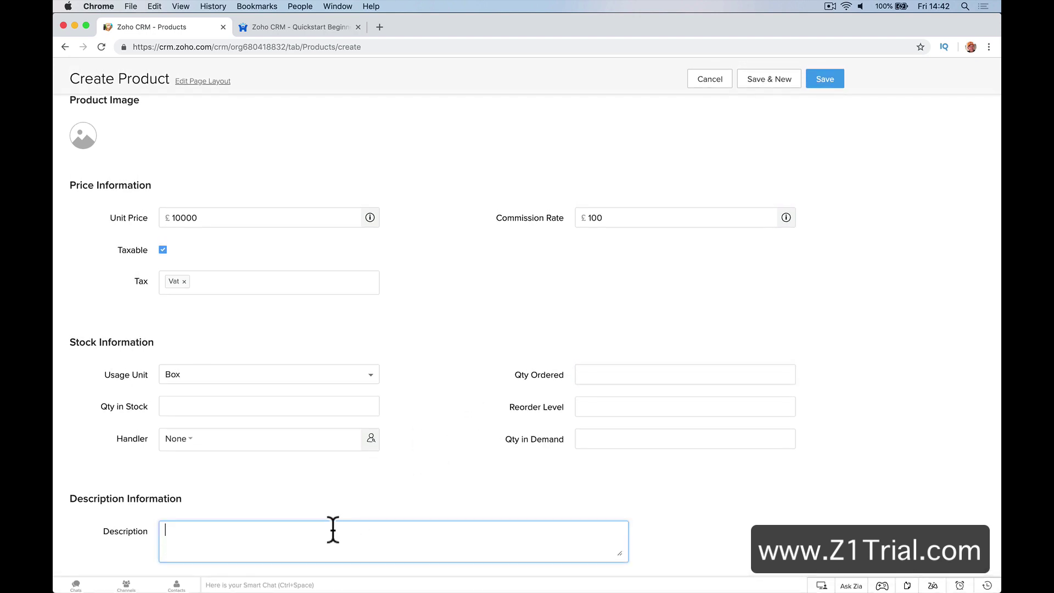
pyautogui.write('CCTV Sytem')
pyautogui.scroll(6, 591, 240)
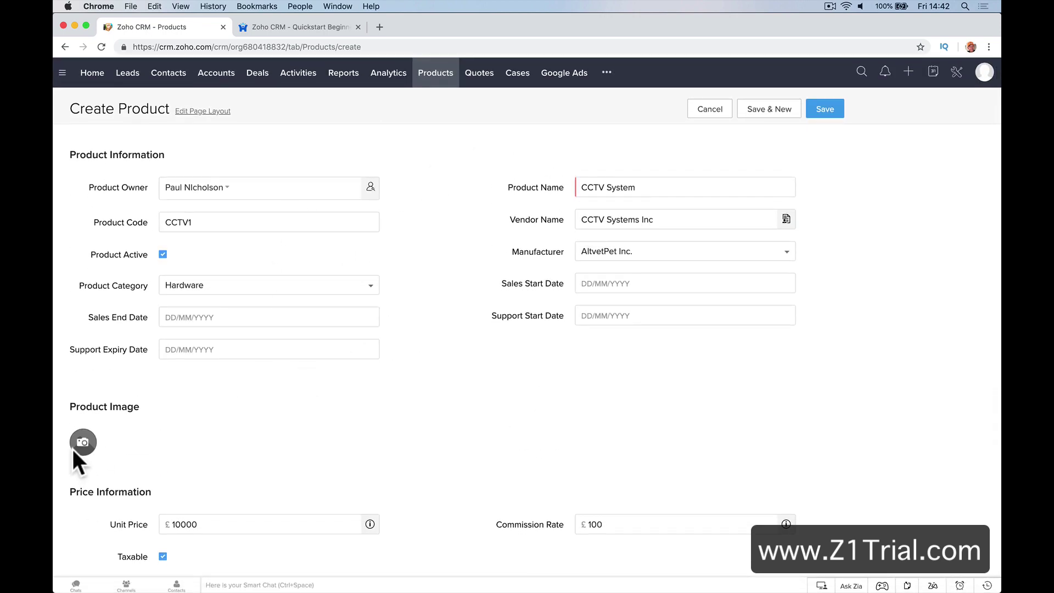
# In a new tab, search Google Images for 'cctv systme'
pyautogui.click(380, 32)
pyautogui.write('cctv')
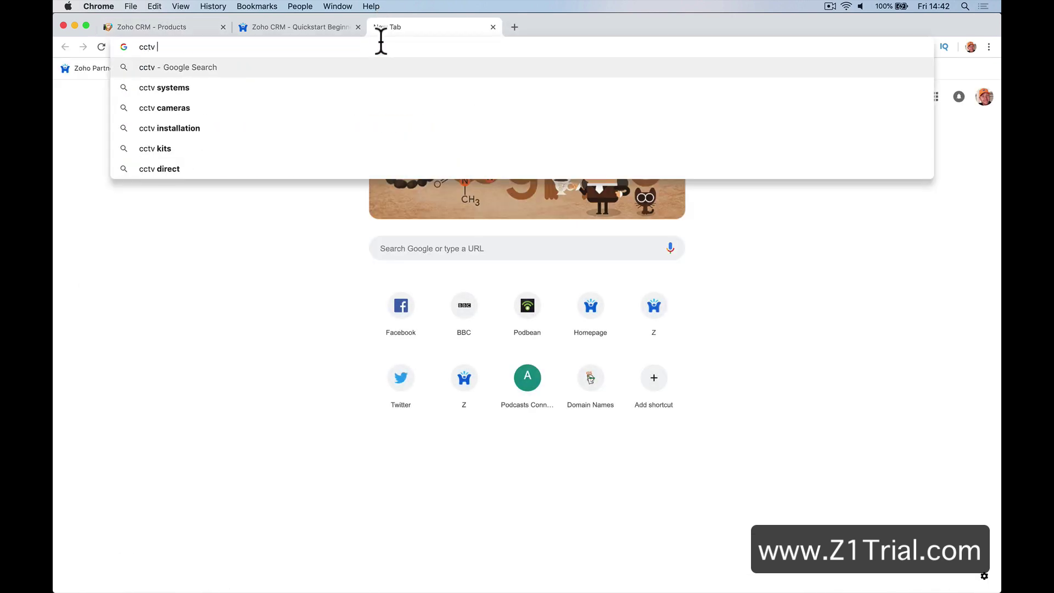
pyautogui.write(' systme')
pyautogui.press('Return')
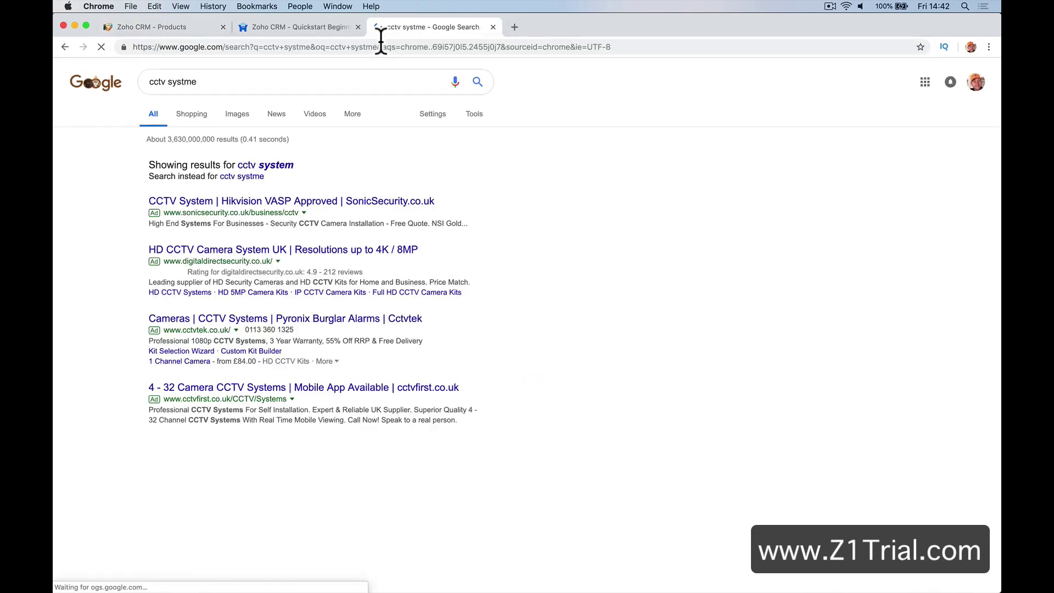
pyautogui.click(236, 113)
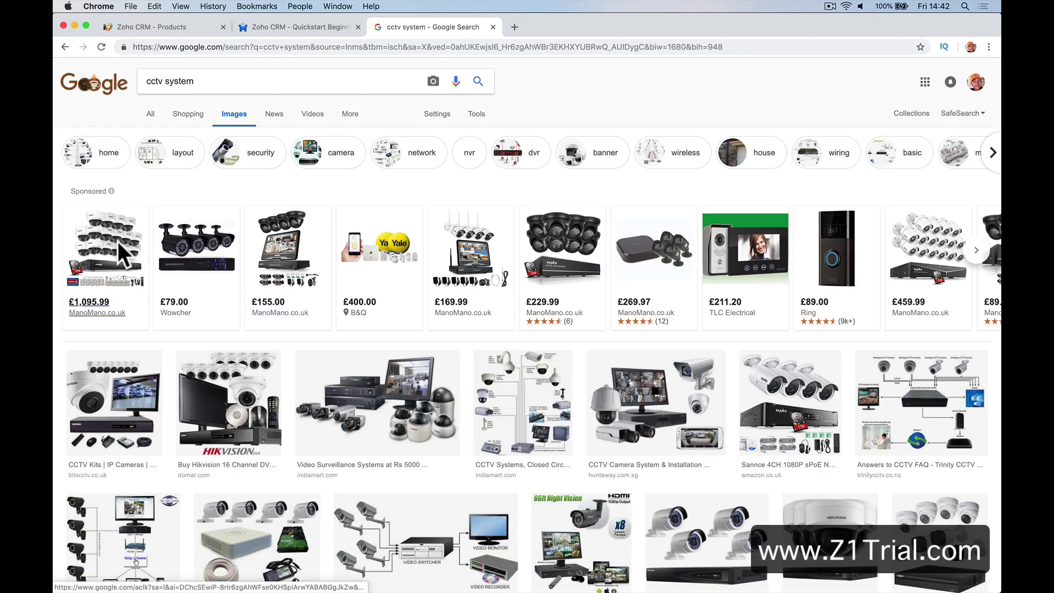
pyautogui.click(119, 241)
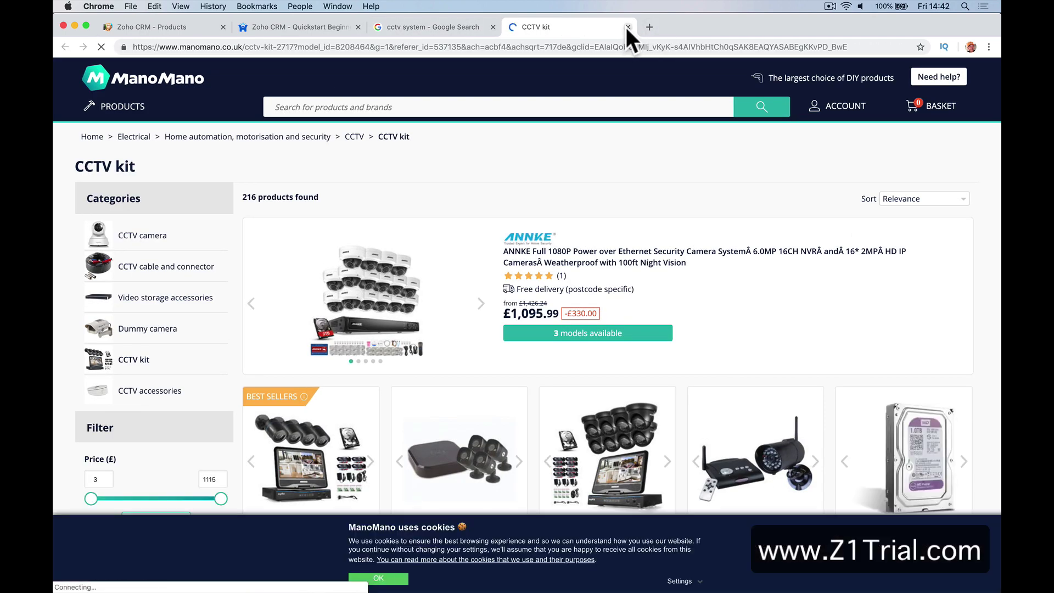
pyautogui.click(627, 27)
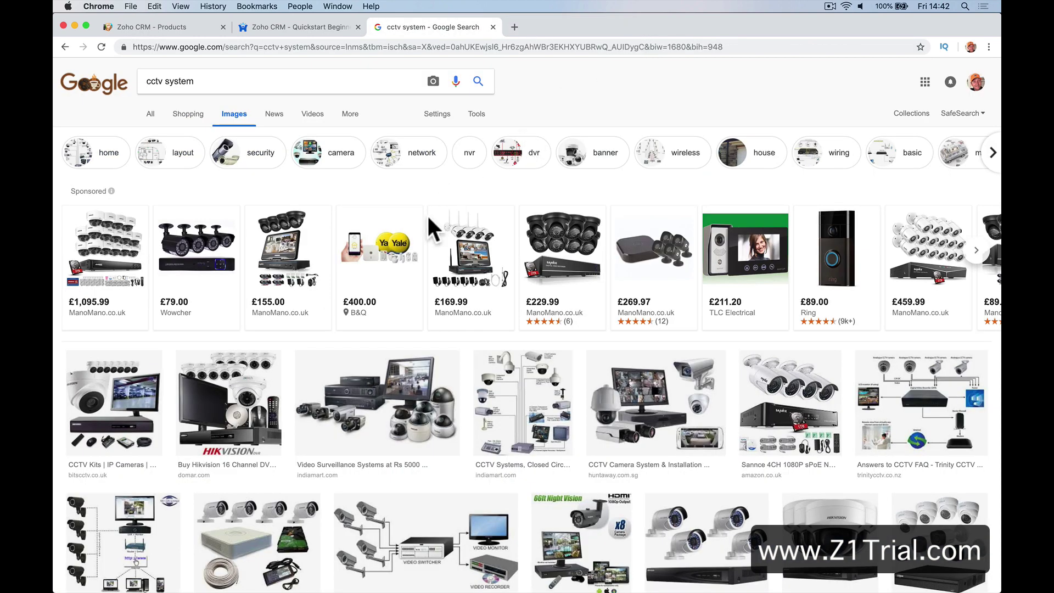
# Save the CCTV Kits image as download (4).jpeg, then return to the Create Product form
pyautogui.click(158, 388)
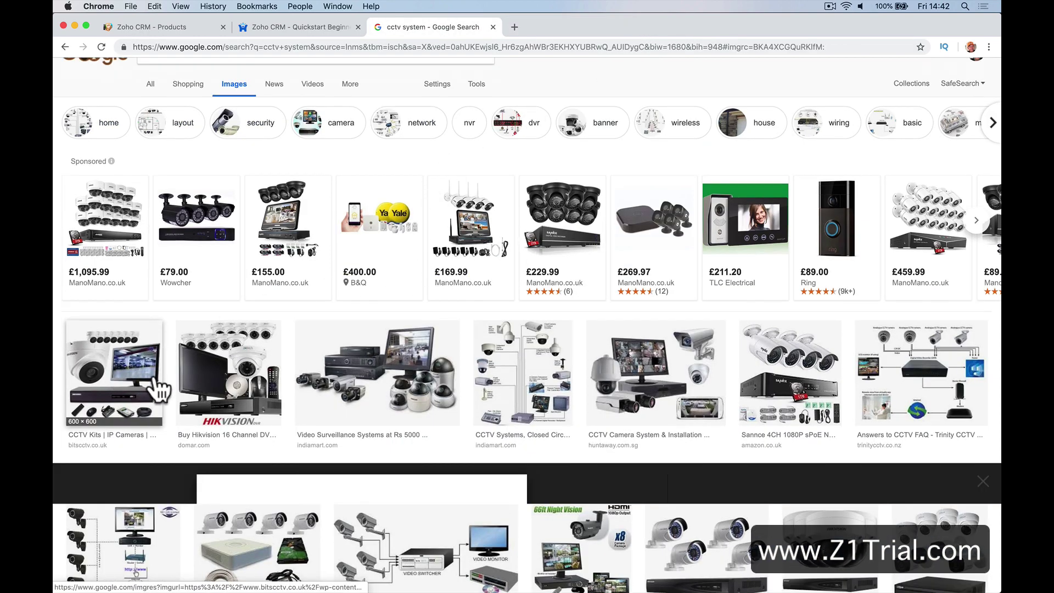
pyautogui.rightClick(293, 328)
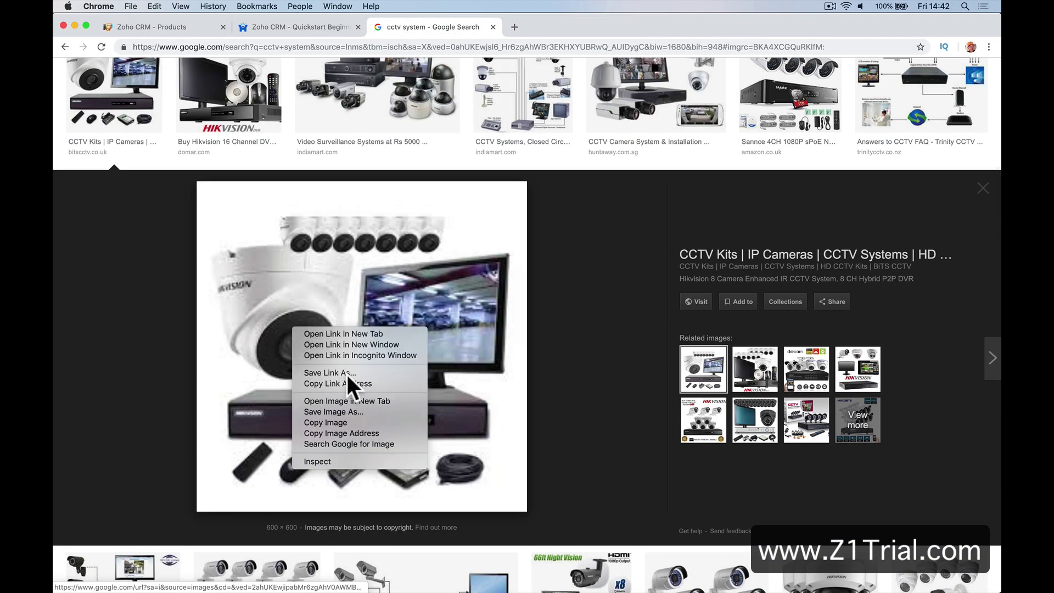
pyautogui.click(363, 411)
pyautogui.click(597, 162)
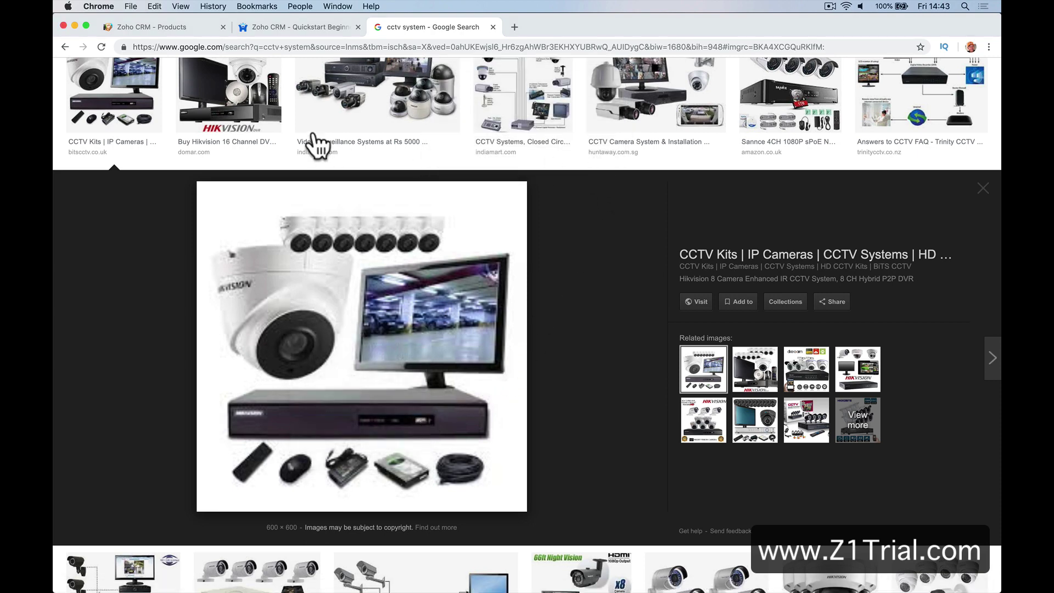
pyautogui.click(294, 27)
pyautogui.click(171, 27)
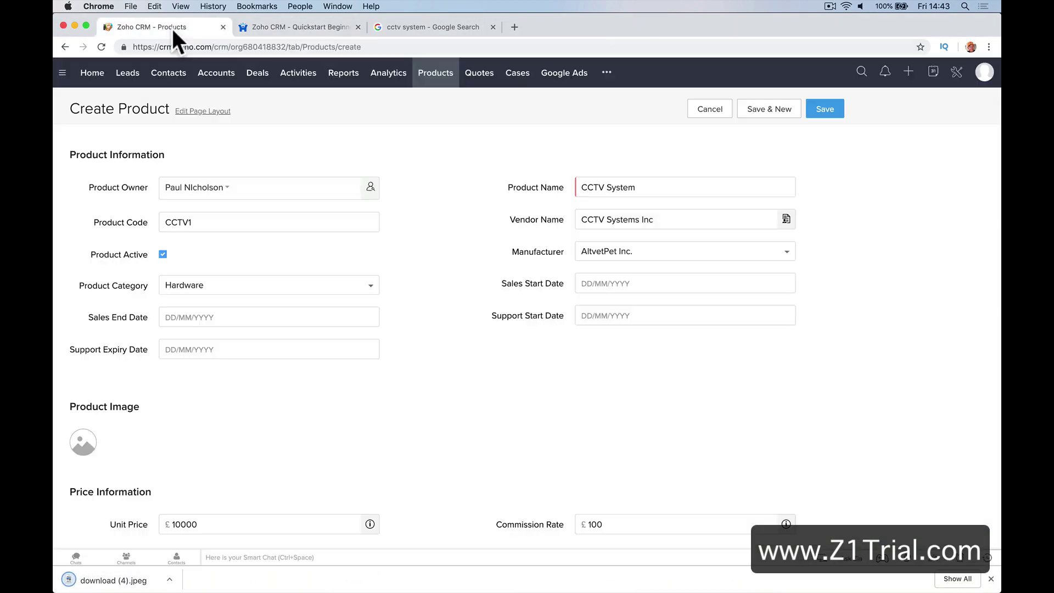
# Upload download (4).jpeg as the product image, with the crop covering the whole picture
pyautogui.scroll(-5, 281, 299)
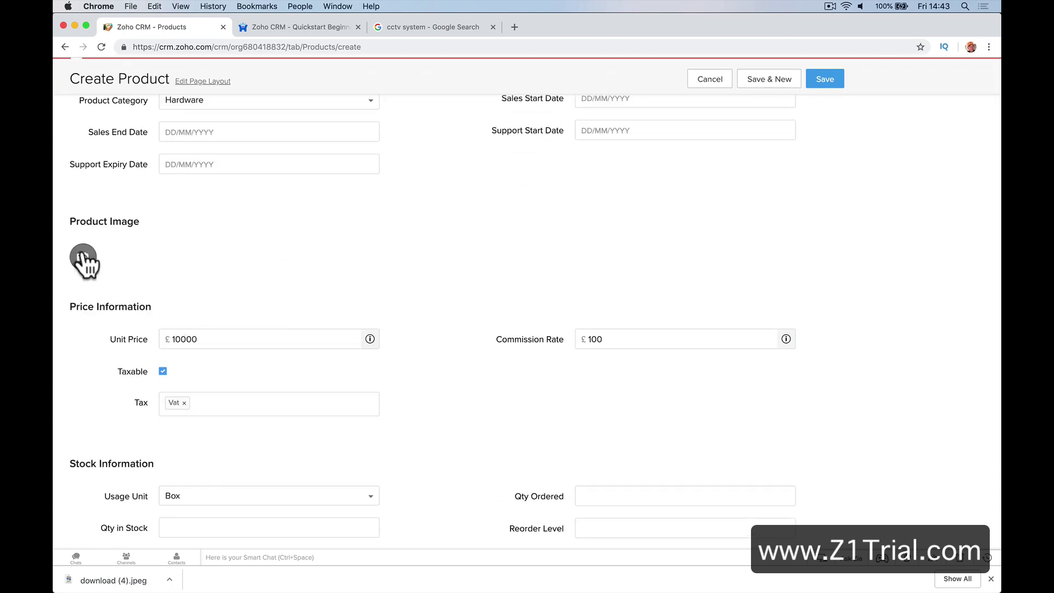
pyautogui.click(82, 256)
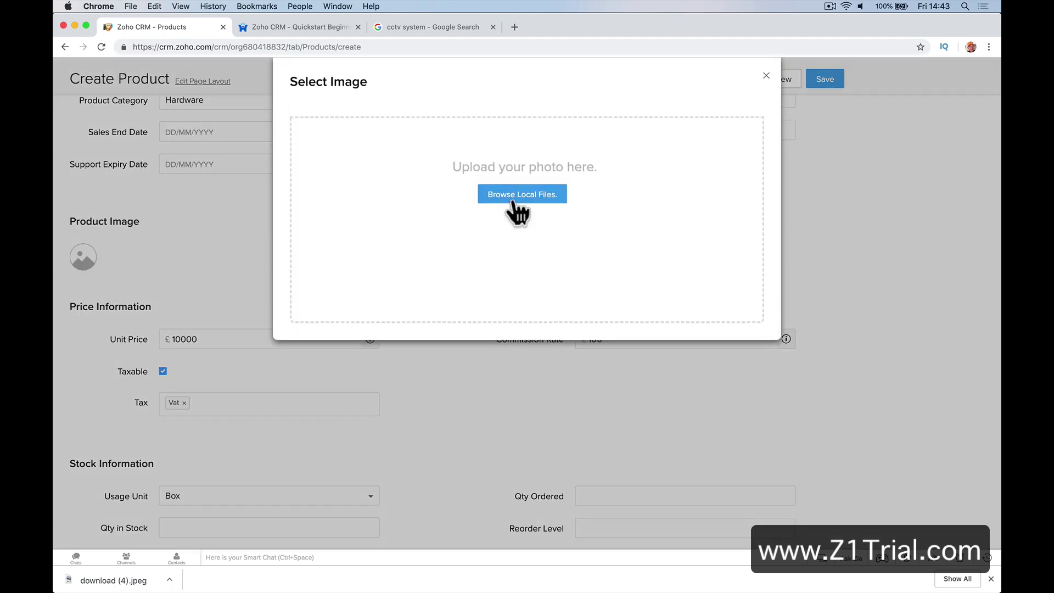
pyautogui.click(513, 200)
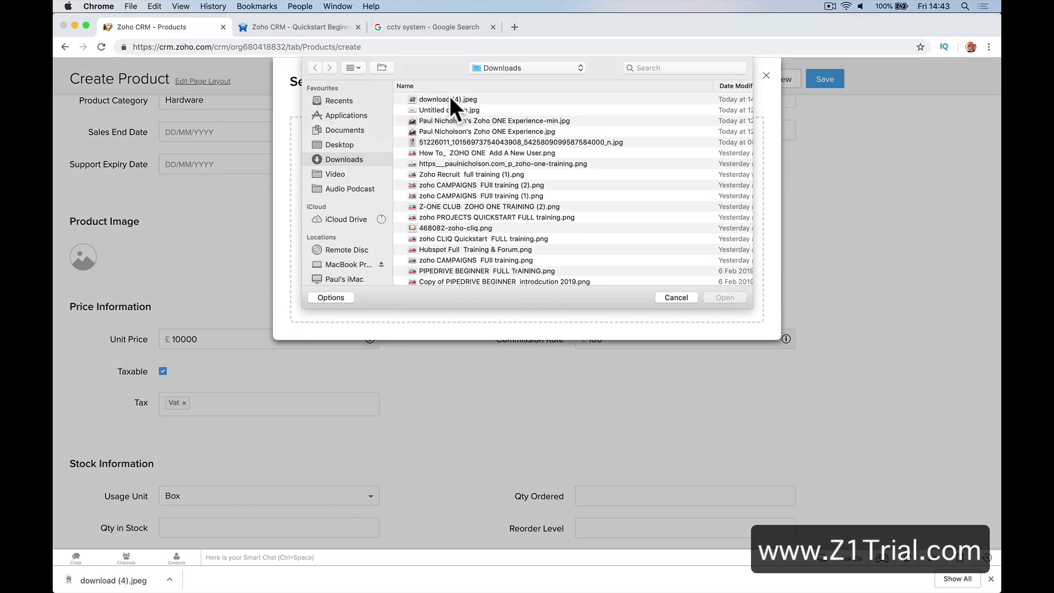
pyautogui.doubleClick(449, 98)
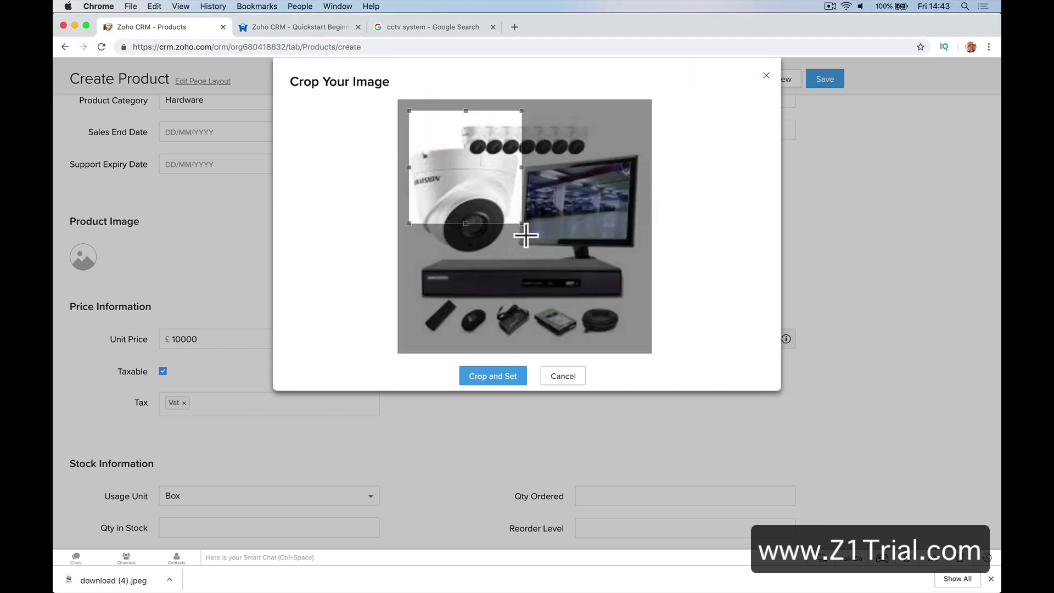
pyautogui.moveTo(526, 236); pyautogui.dragTo(708, 394)
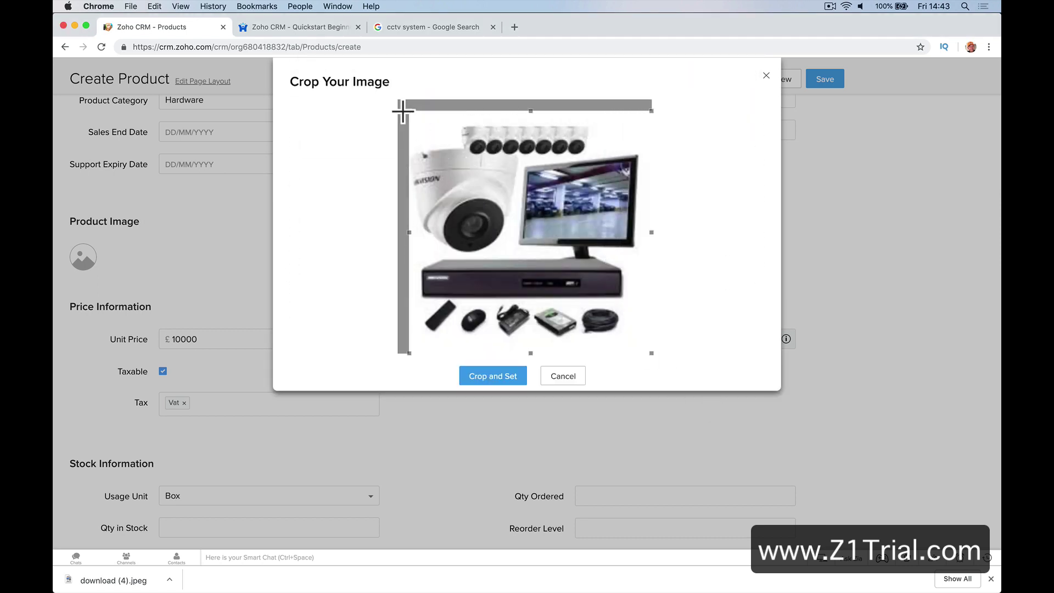
pyautogui.moveTo(404, 108); pyautogui.dragTo(356, 87)
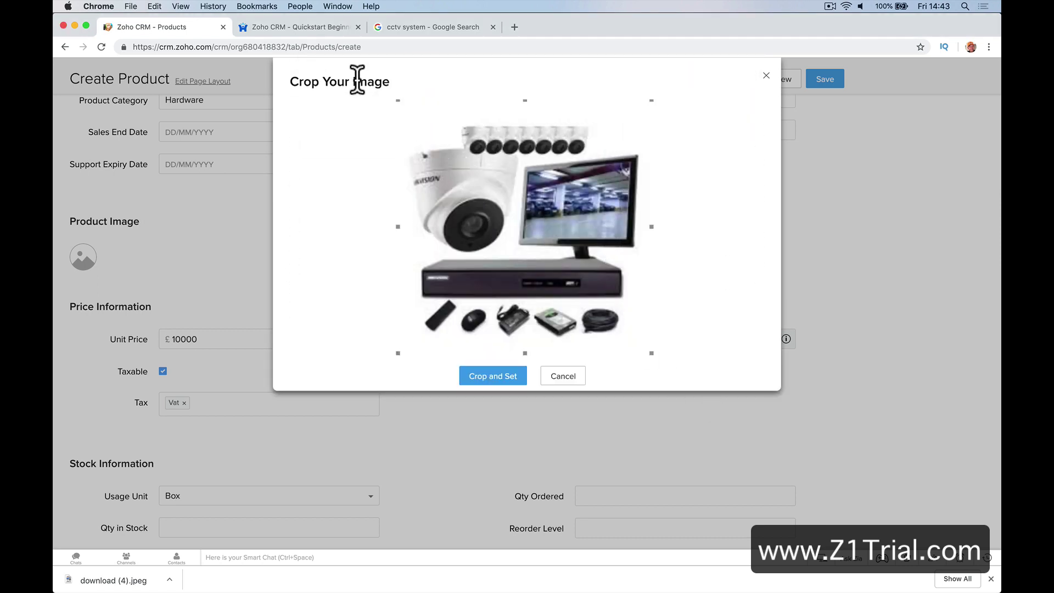
pyautogui.click(478, 379)
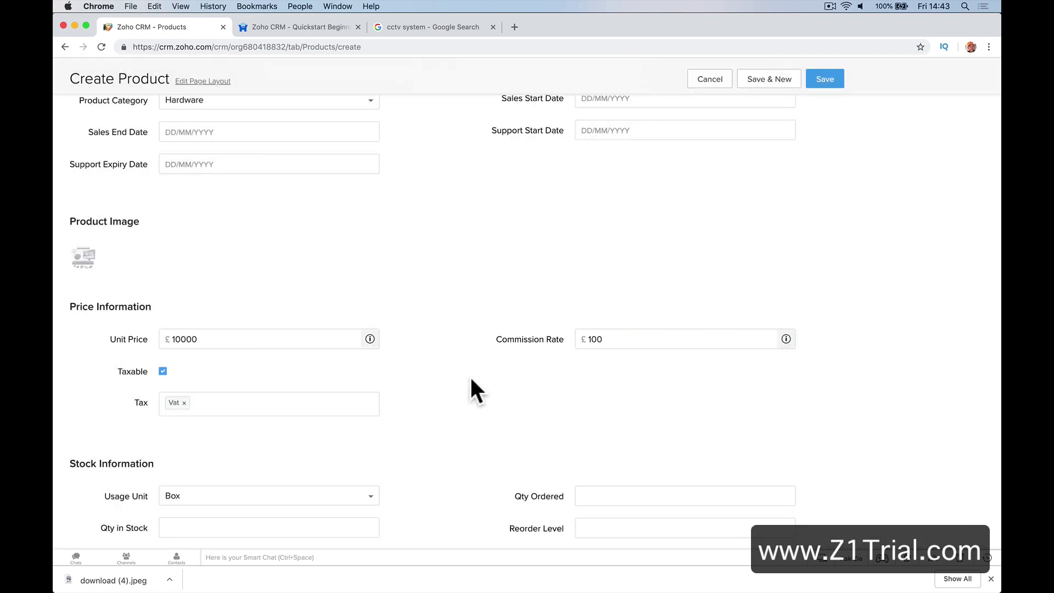
# Save the CCTV System product and review its detail record from the Products list
pyautogui.click(837, 80)
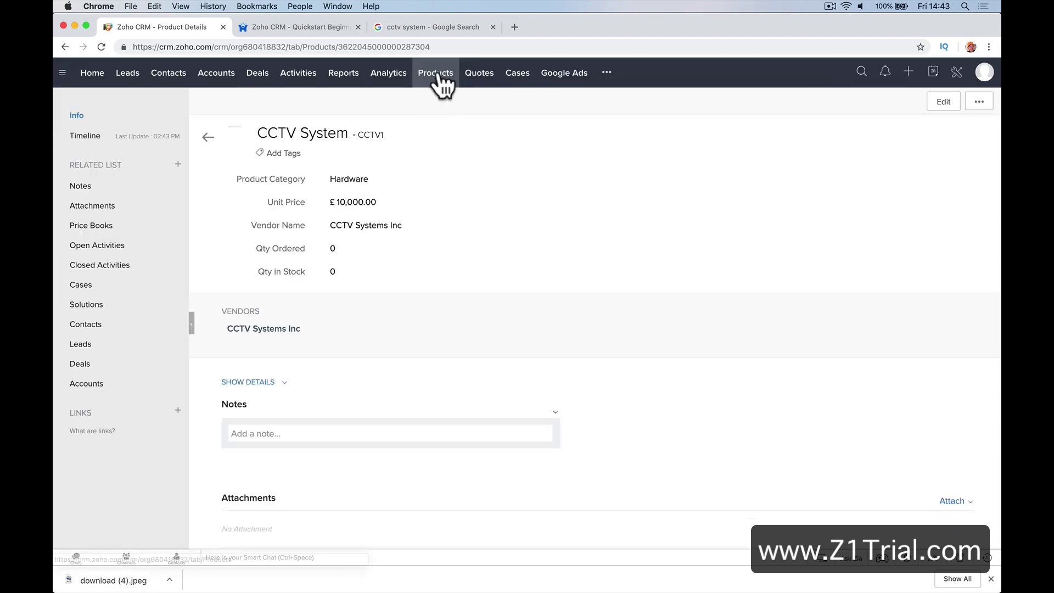
pyautogui.click(438, 81)
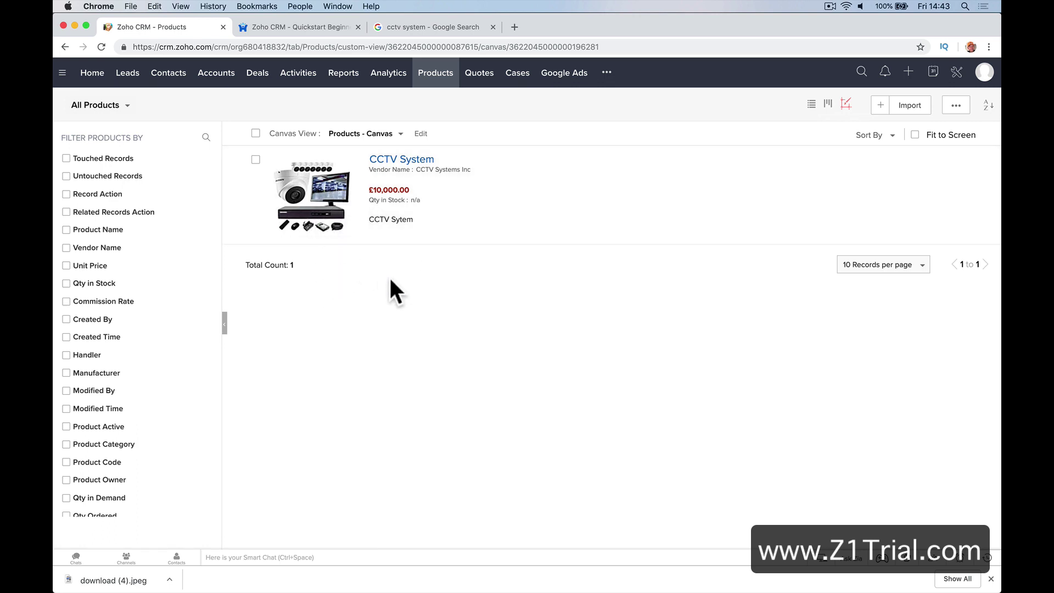
pyautogui.click(303, 190)
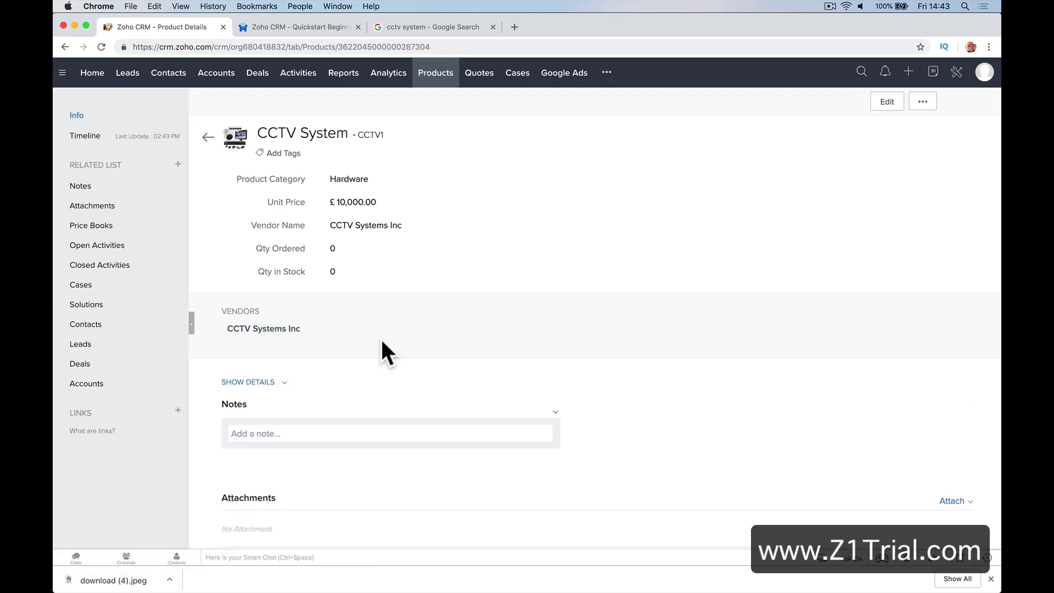
pyautogui.scroll(-10, 383, 343)
pyautogui.scroll(10, 382, 343)
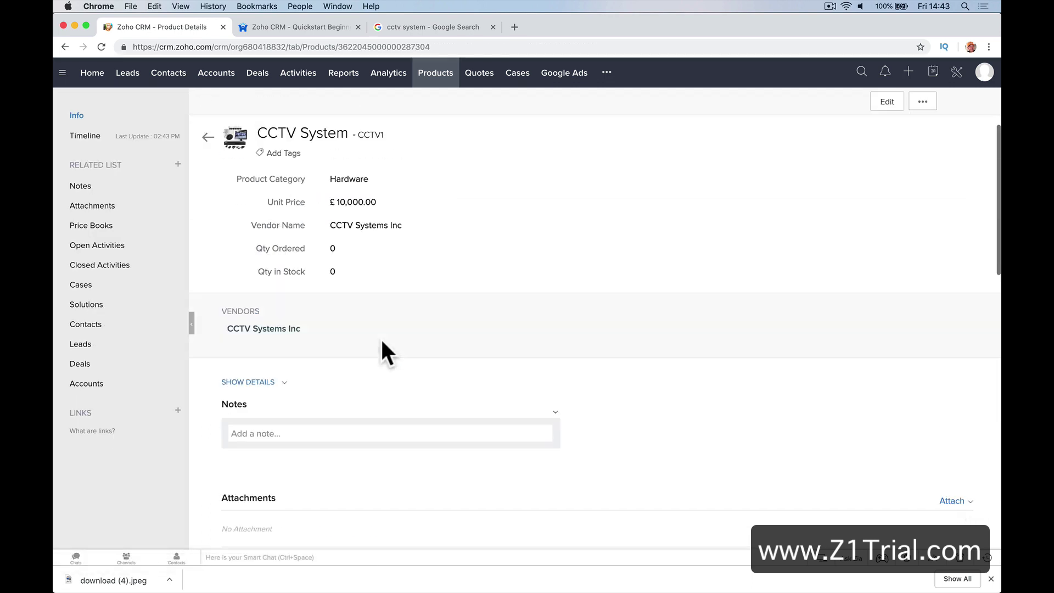
pyautogui.scroll(-3, 383, 343)
pyautogui.scroll(-10, 383, 342)
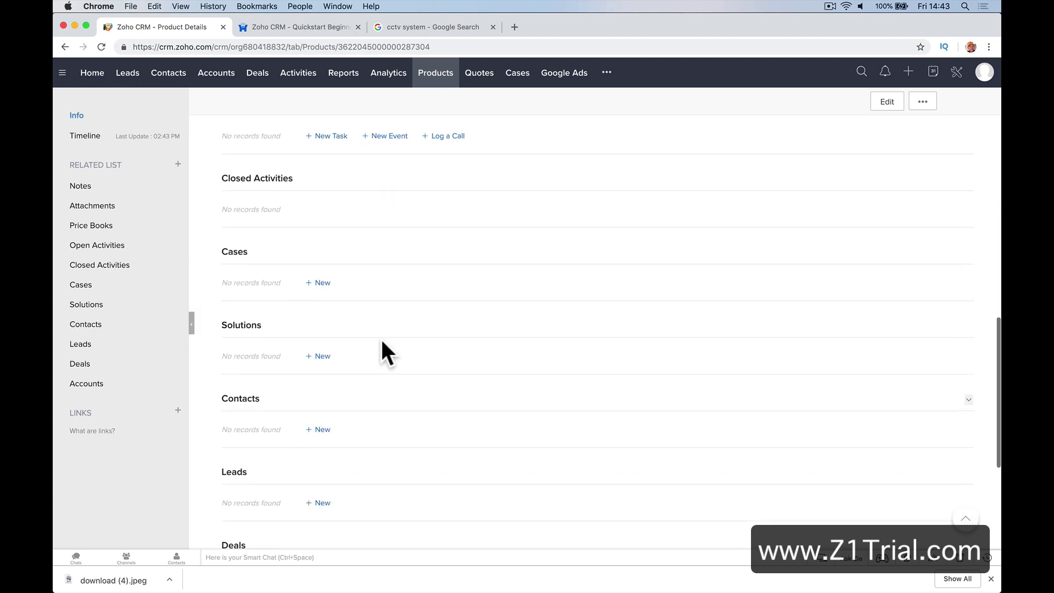
pyautogui.scroll(10, 268, 166)
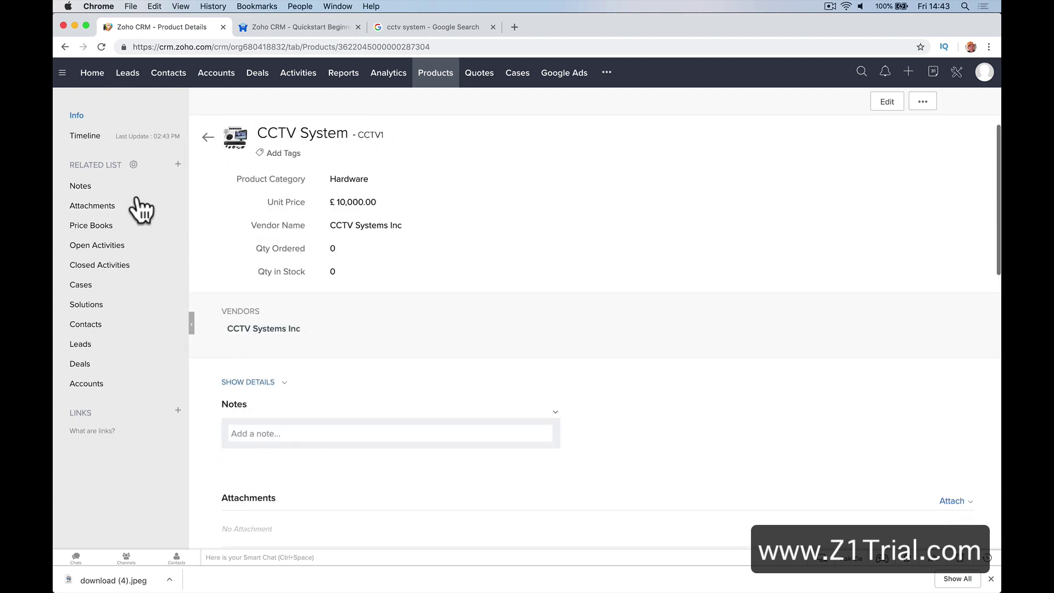
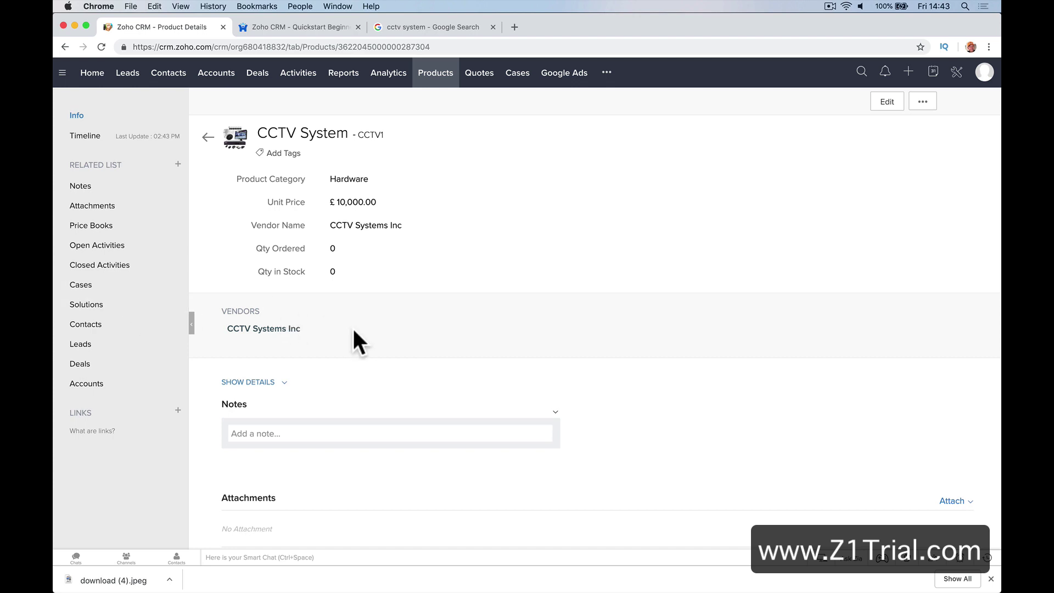
# From the Deals kanban board, open the Big Birch Lake - CCTV System deal card
pyautogui.click(258, 83)
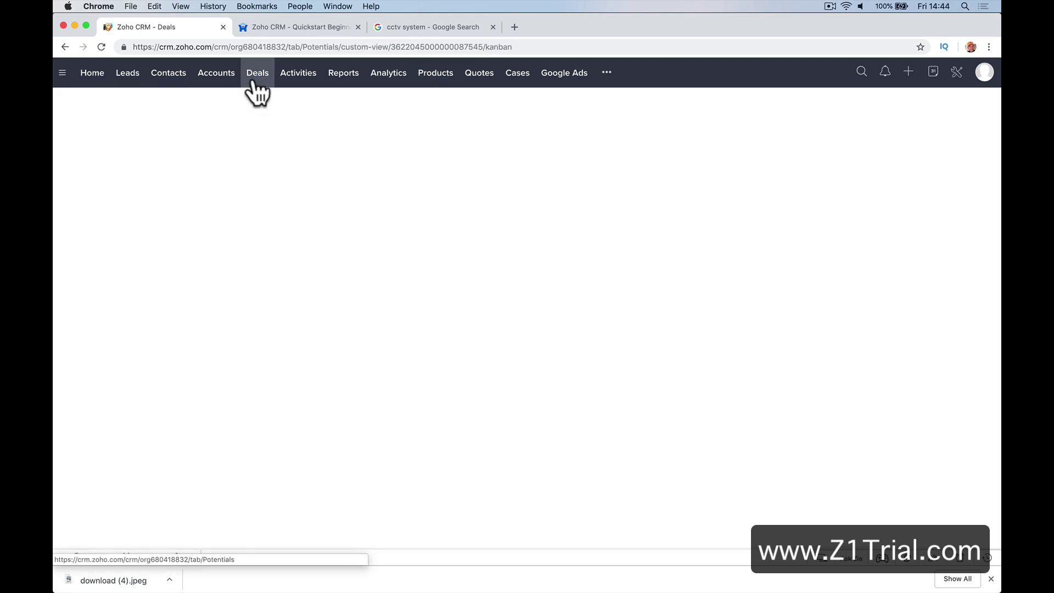
pyautogui.hscroll(15, 521, 242)
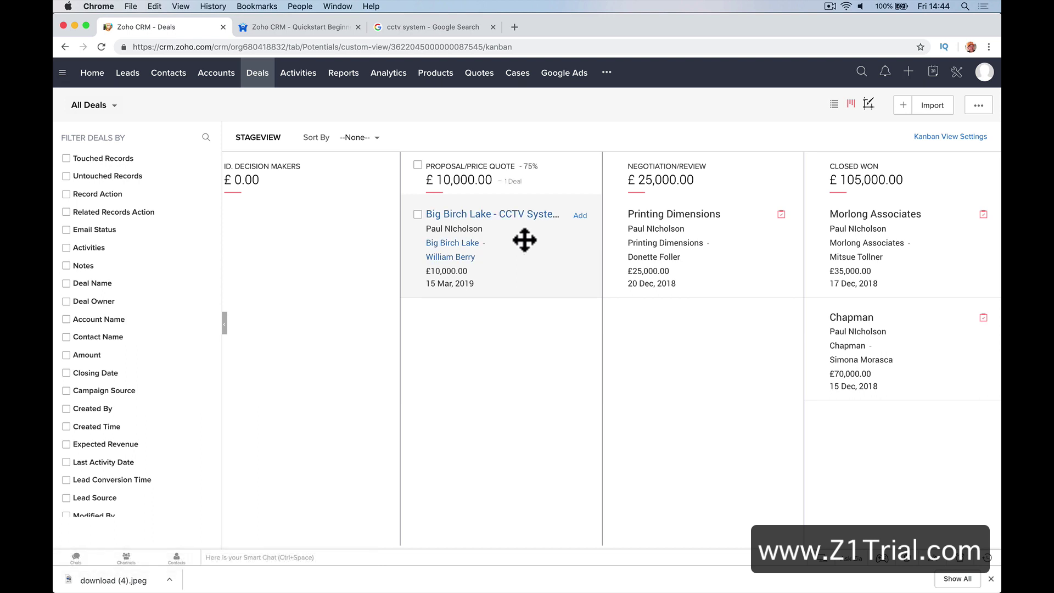
pyautogui.click(483, 215)
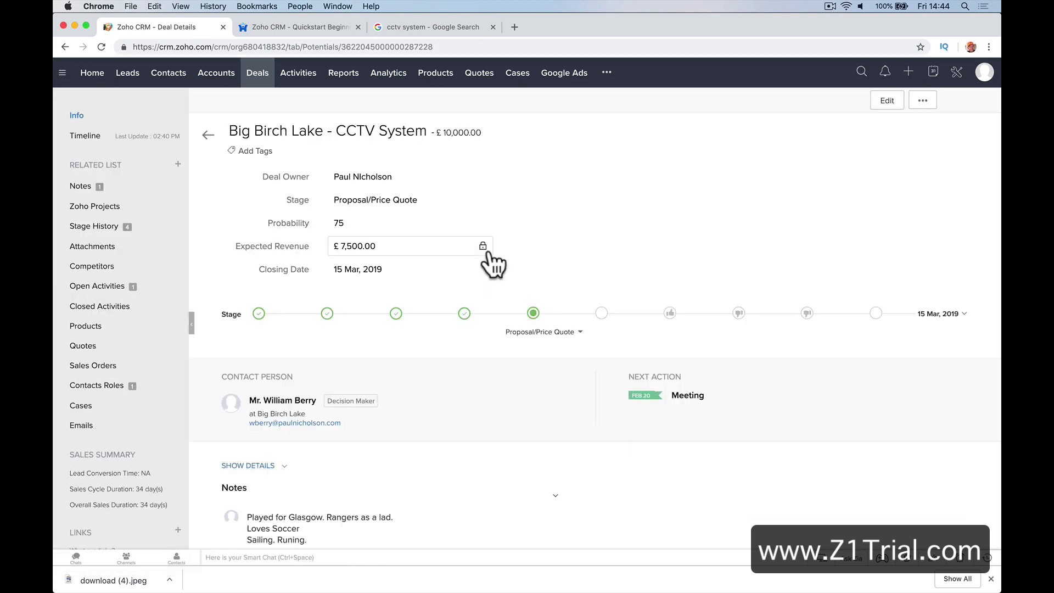
# Start a deal quote with subject New CCTV System, valid till 31/03/2019
pyautogui.click(178, 345)
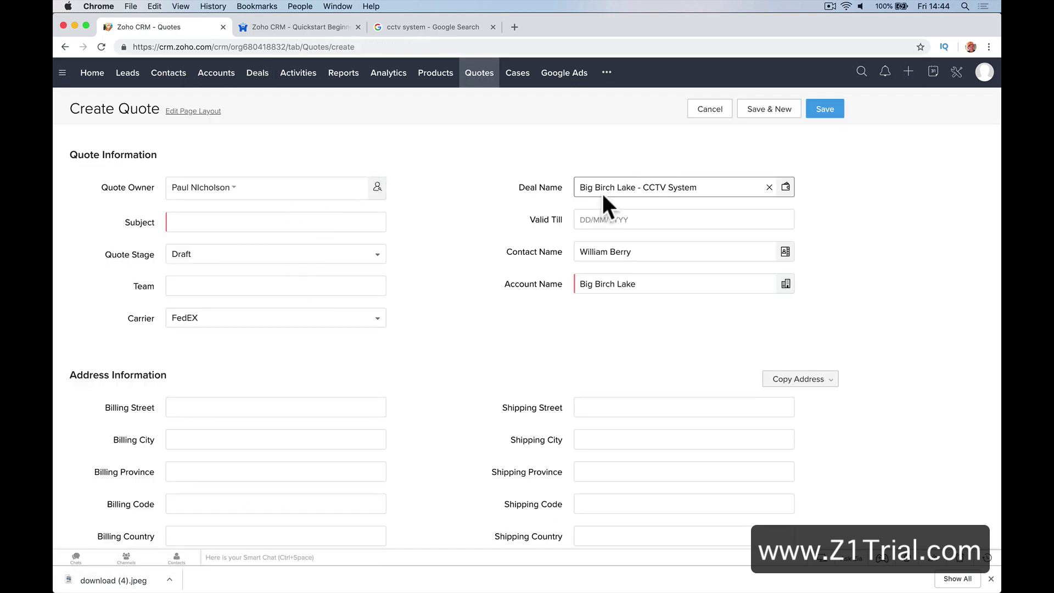
pyautogui.click(324, 219)
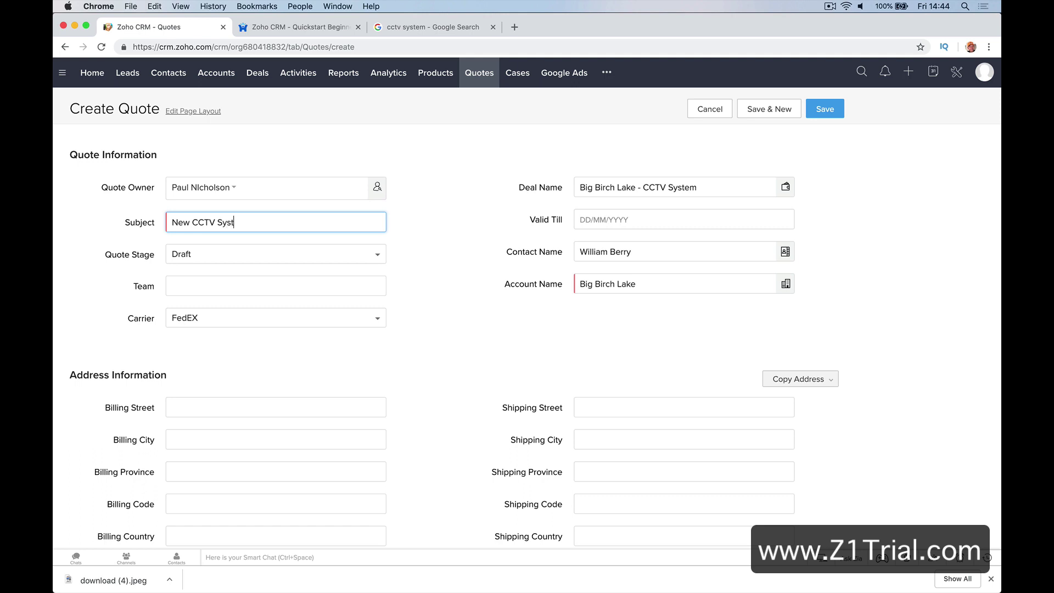
pyautogui.click(611, 219)
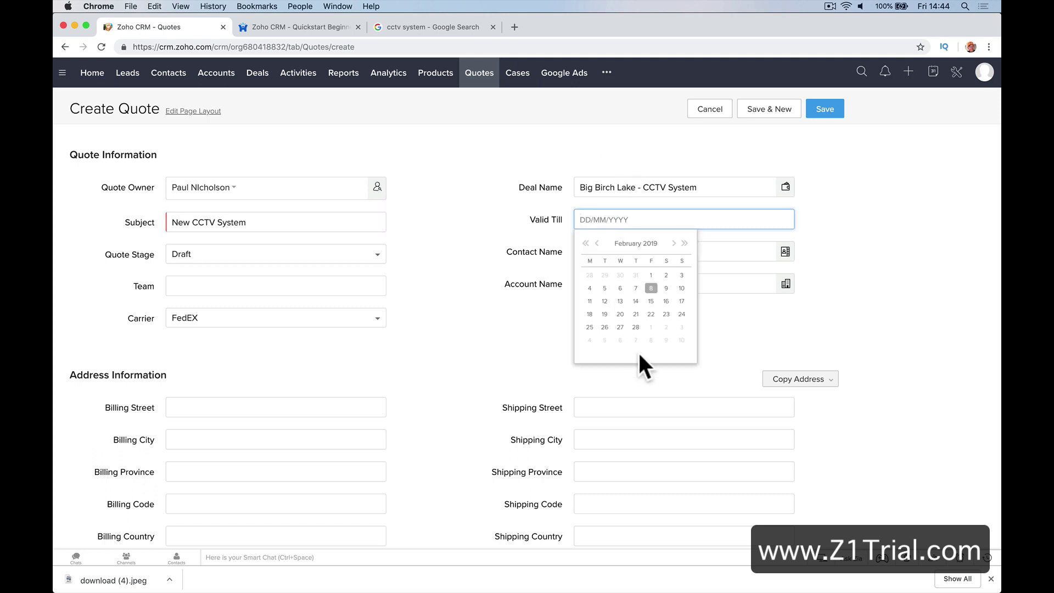
pyautogui.click(635, 327)
pyautogui.click(623, 219)
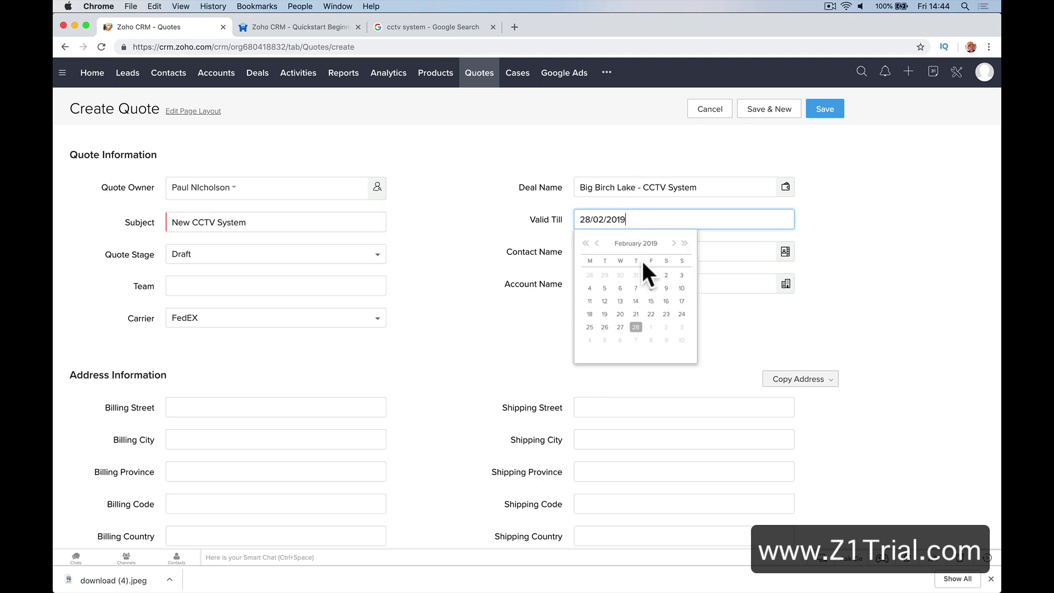
pyautogui.click(674, 243)
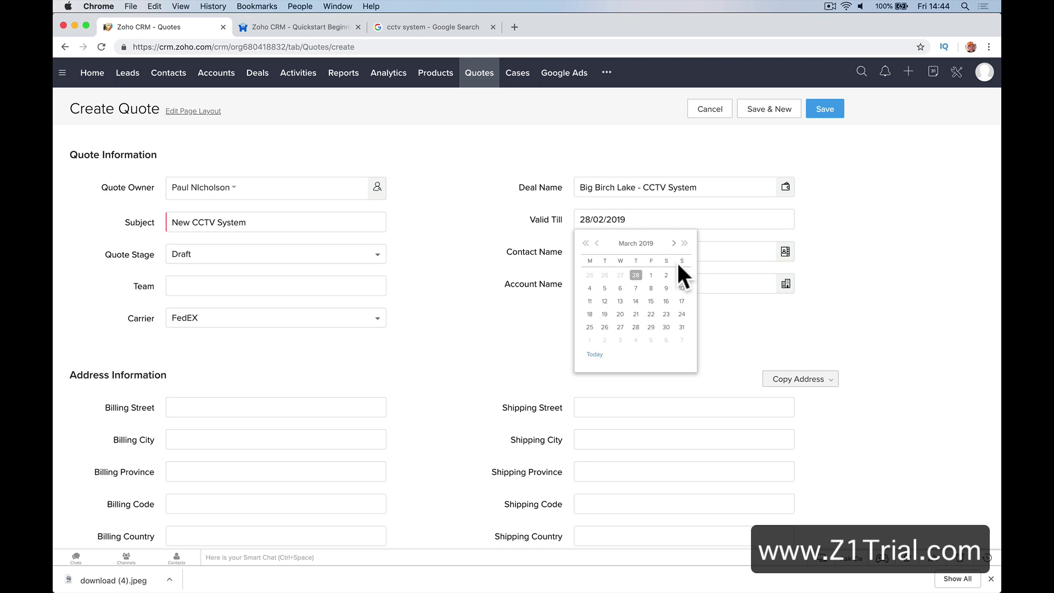
pyautogui.click(681, 327)
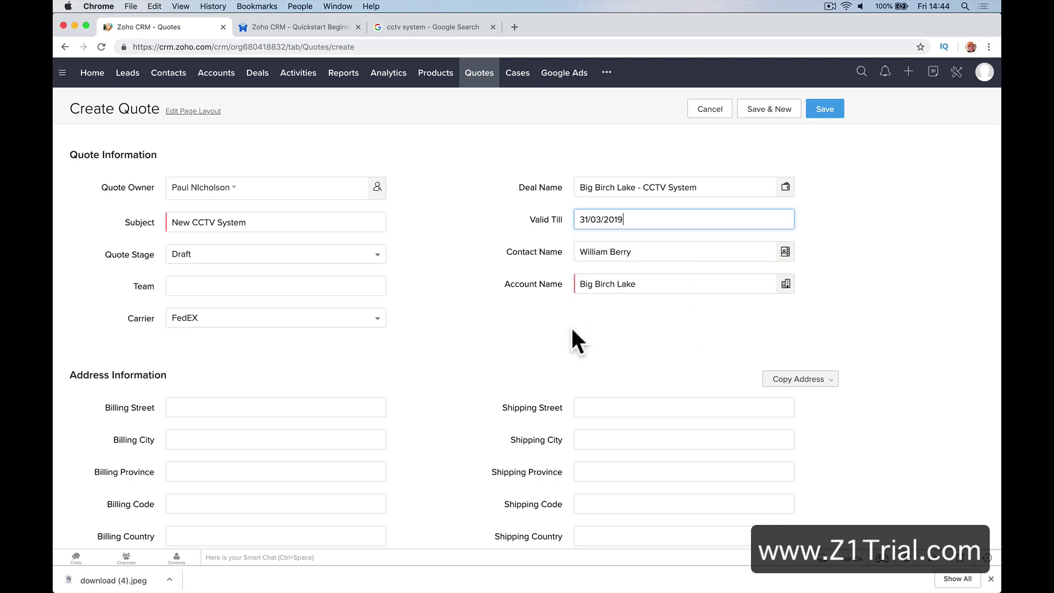
# Set the quote stage to Negotiation
pyautogui.click(312, 258)
pyautogui.click(233, 296)
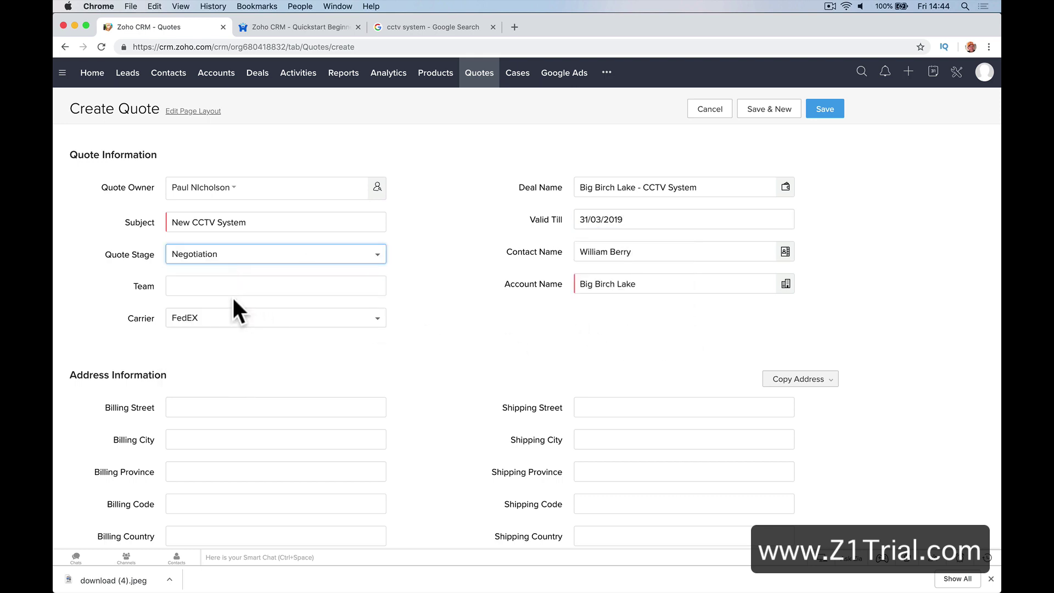
pyautogui.click(265, 259)
pyautogui.click(270, 258)
pyautogui.click(270, 258)
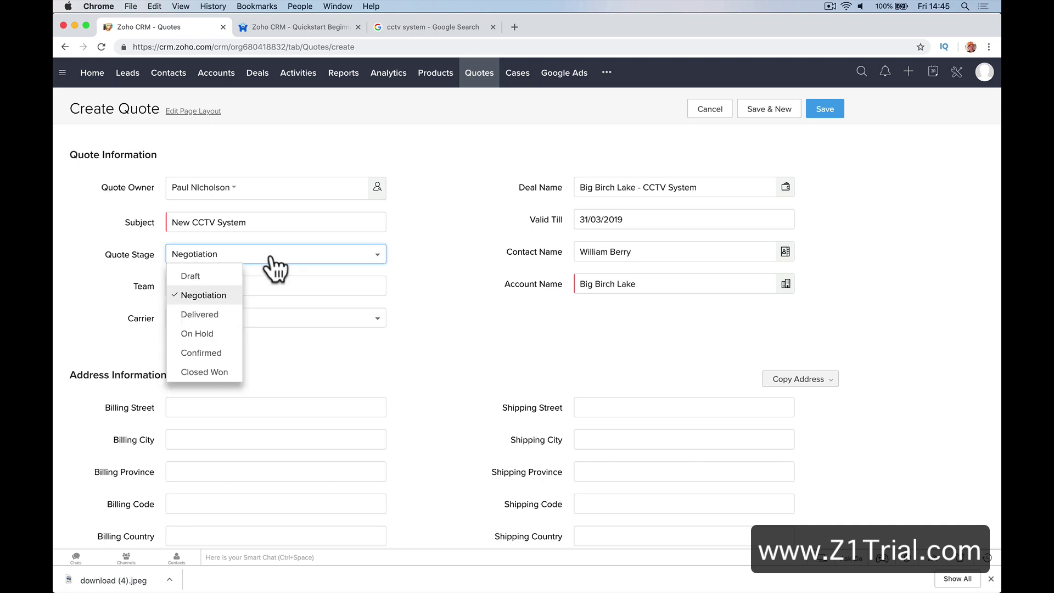
pyautogui.click(222, 276)
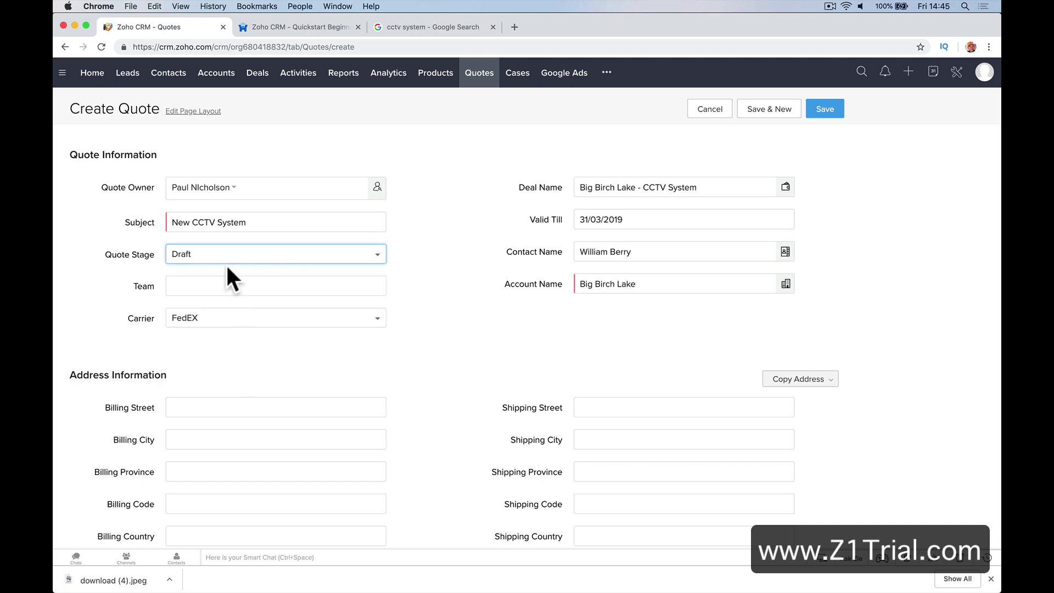
pyautogui.click(225, 260)
pyautogui.click(219, 295)
# Set the quote's team to Marketing and its carrier to UPS
pyautogui.click(306, 288)
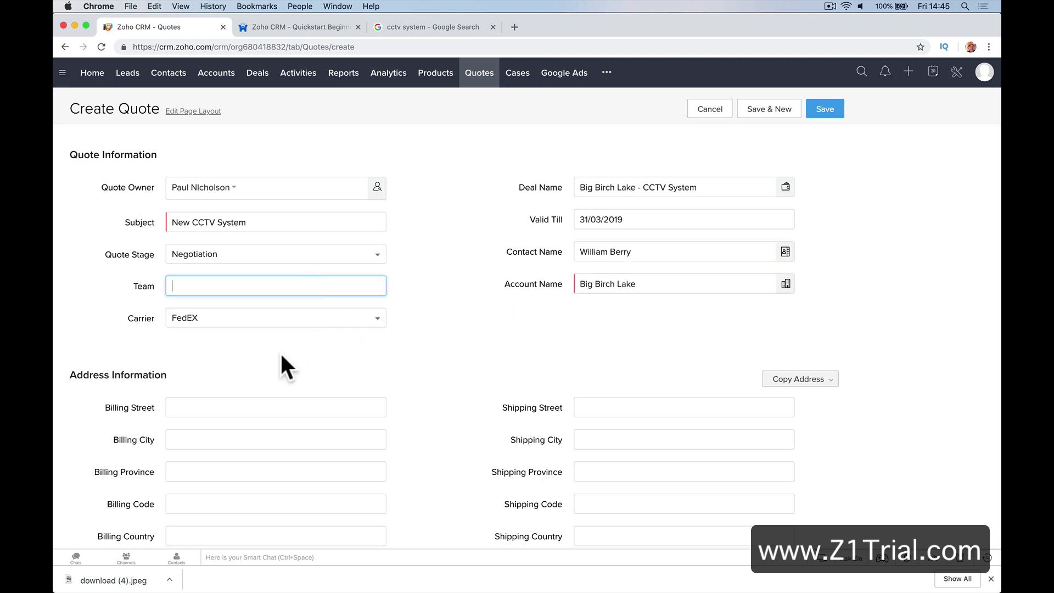
pyautogui.write('Marketing')
pyautogui.click(389, 353)
pyautogui.scroll(-2, 379, 329)
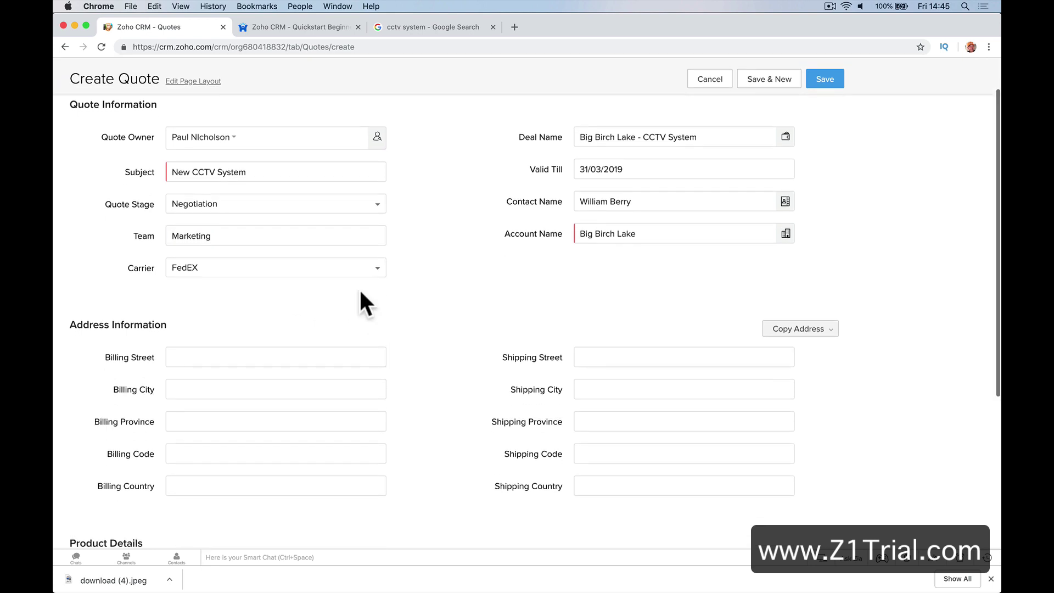
pyautogui.click(354, 269)
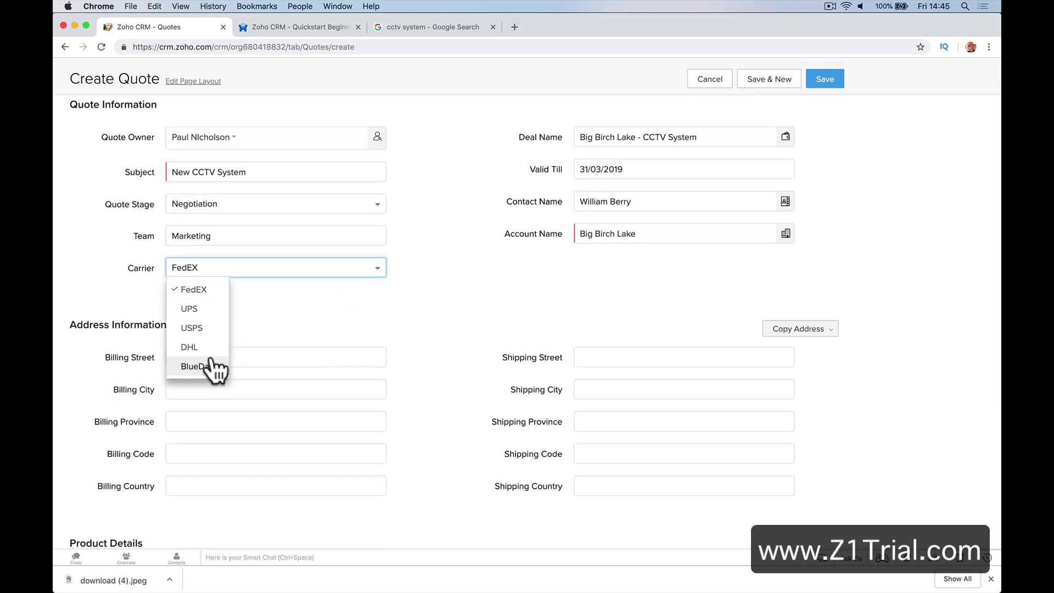
pyautogui.click(211, 310)
# Move down to the billing street field in the address section
pyautogui.scroll(-4, 281, 310)
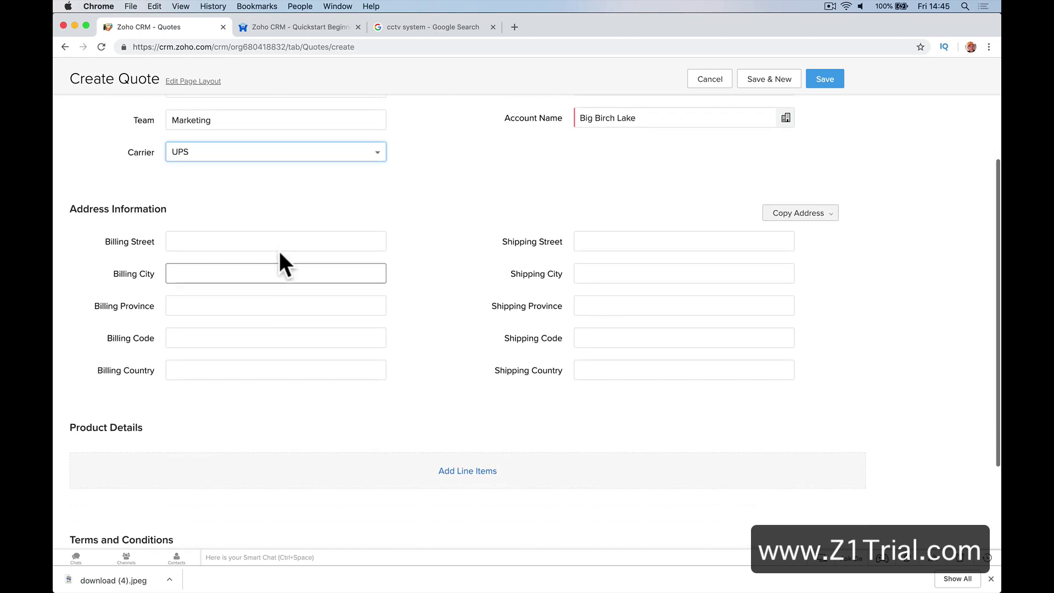
pyautogui.click(280, 240)
pyautogui.click(641, 253)
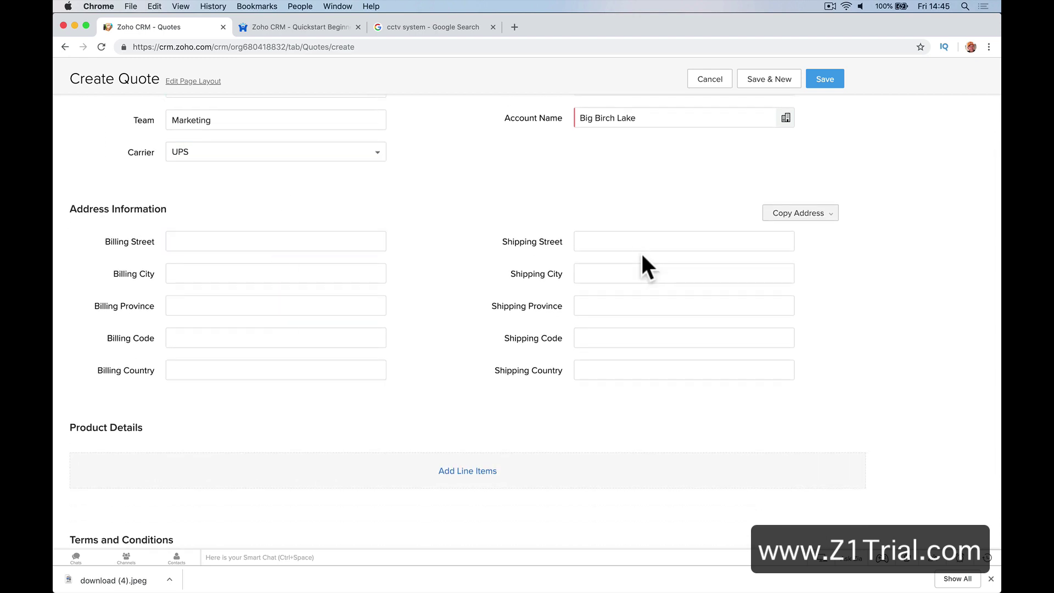
pyautogui.click(337, 242)
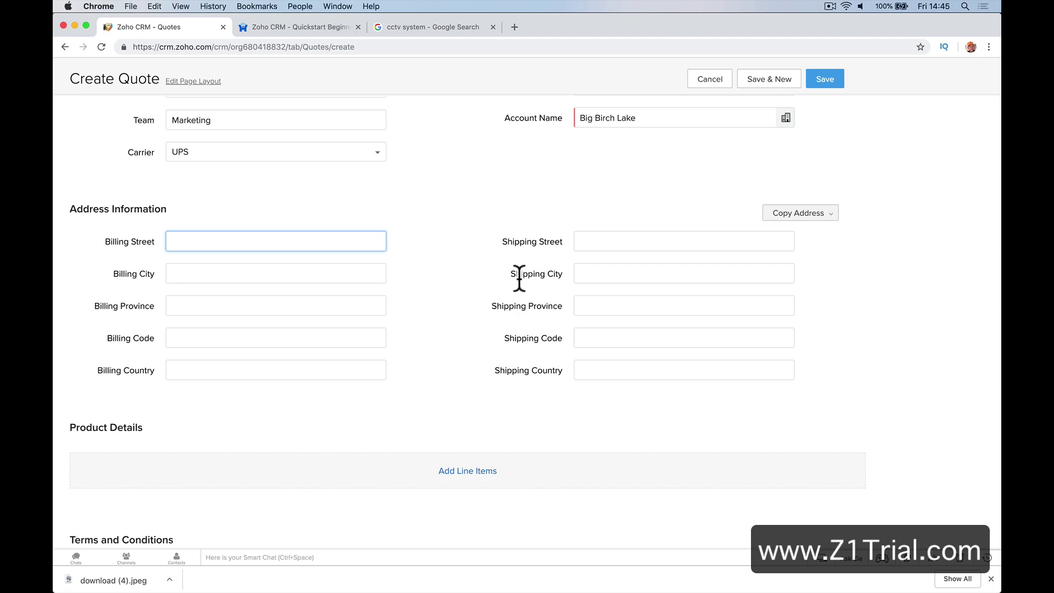
pyautogui.scroll(-5, 520, 275)
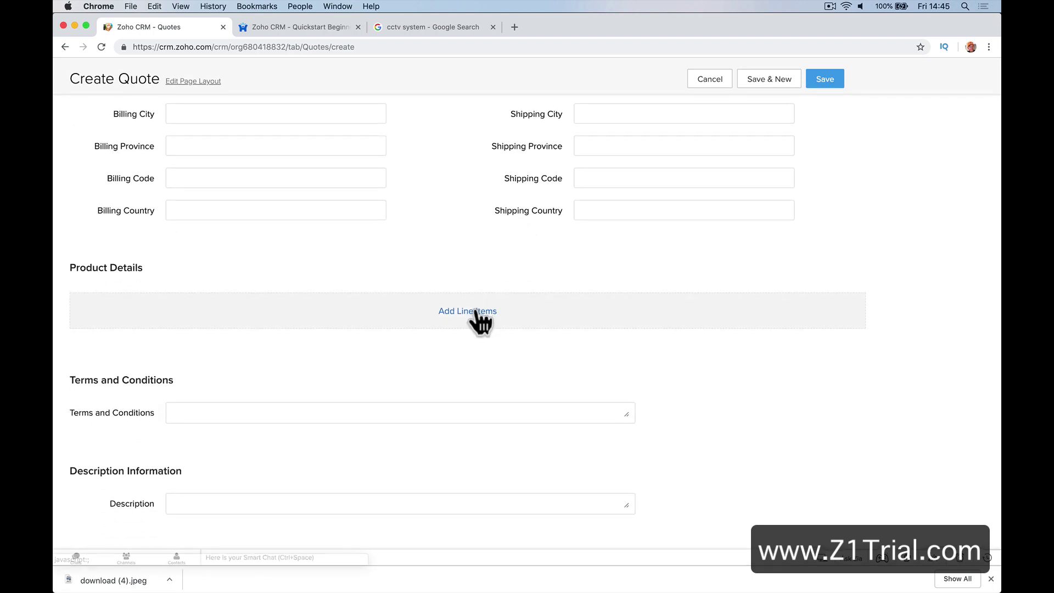
# Add the CCTV System product to the quote as a line item with quantity 1
pyautogui.click(476, 311)
pyautogui.click(462, 127)
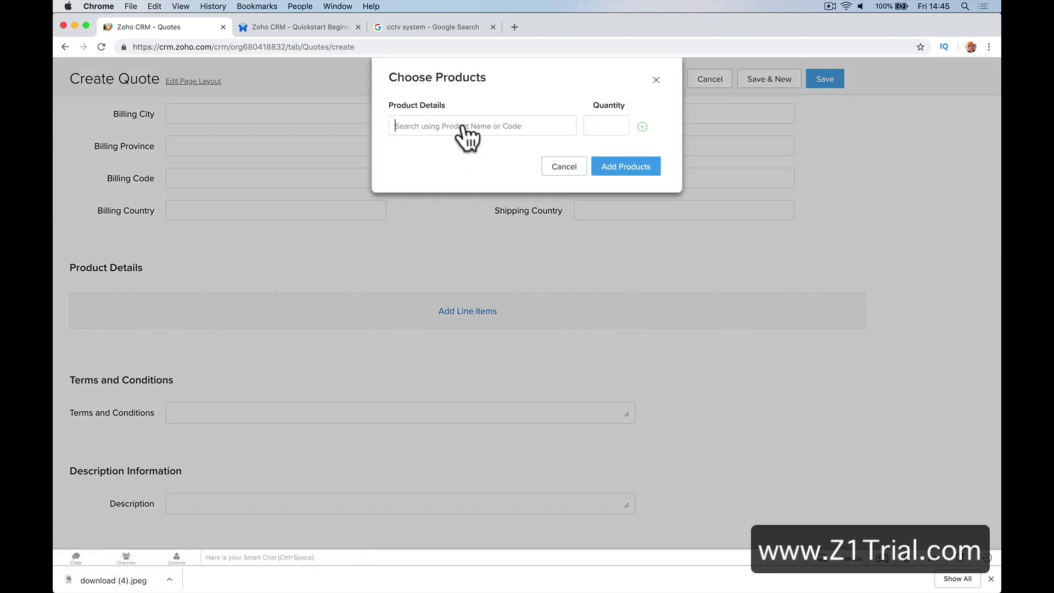
pyautogui.write('cc')
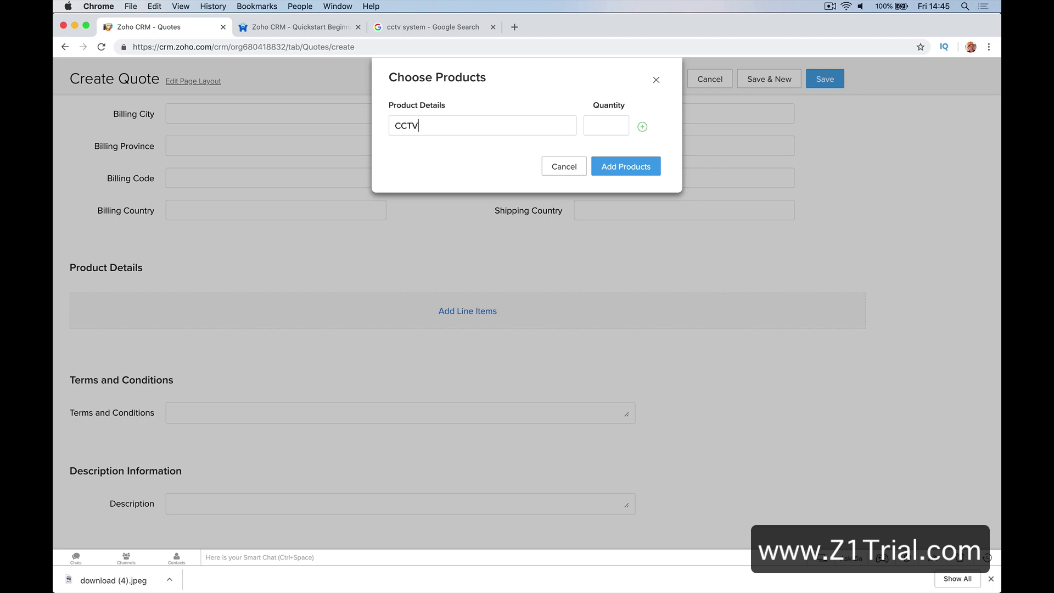
pyautogui.click(481, 147)
pyautogui.click(586, 129)
pyautogui.write('1')
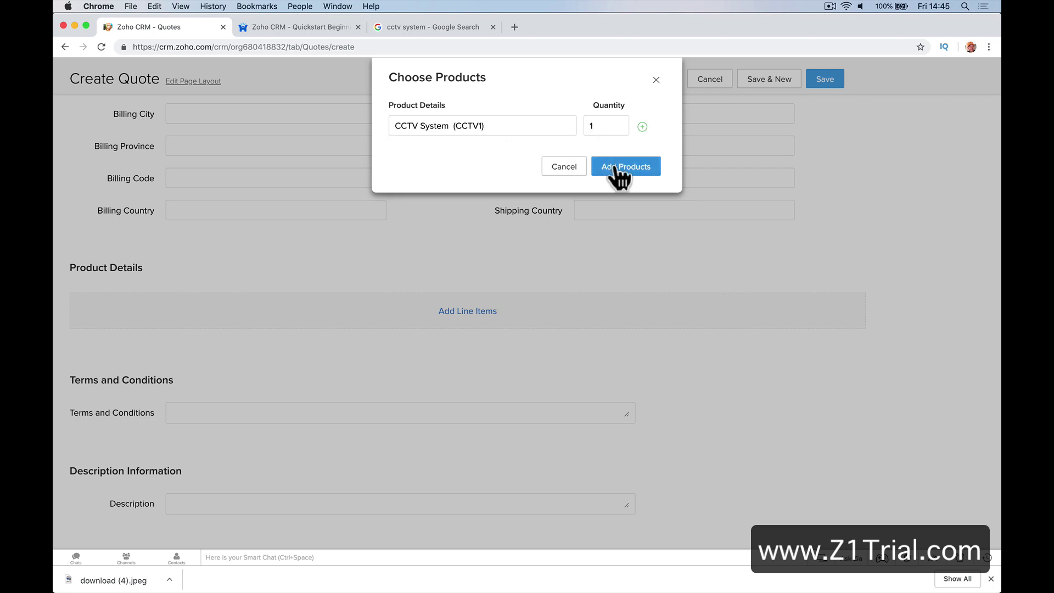
pyautogui.click(617, 168)
# Change the CCTV System list price to 8000, making the grand total £8000.00
pyautogui.scroll(-3, 492, 297)
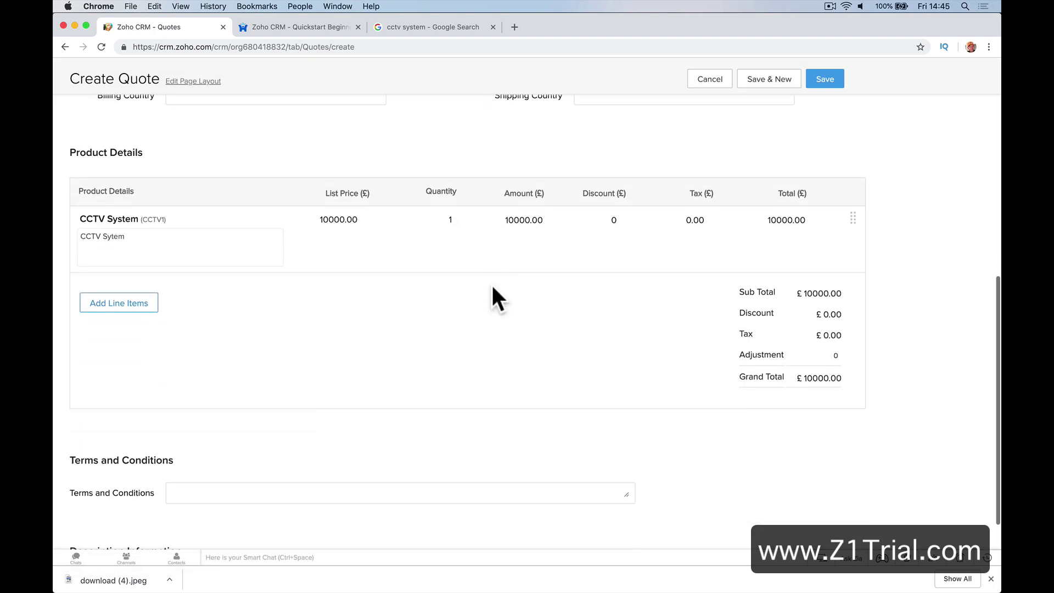
pyautogui.click(340, 223)
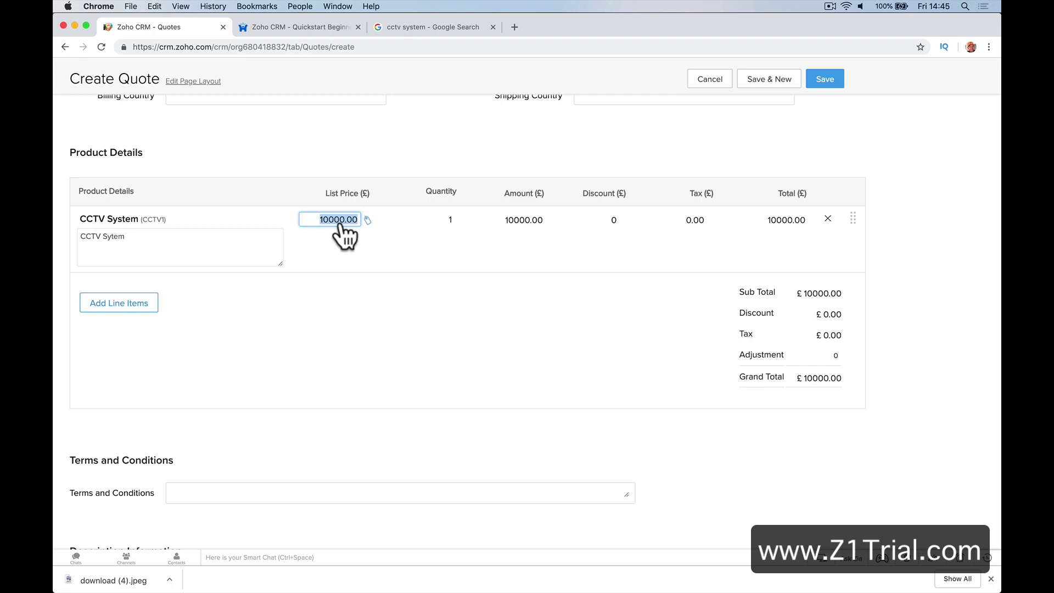
pyautogui.write('80')
pyautogui.press('Tab')
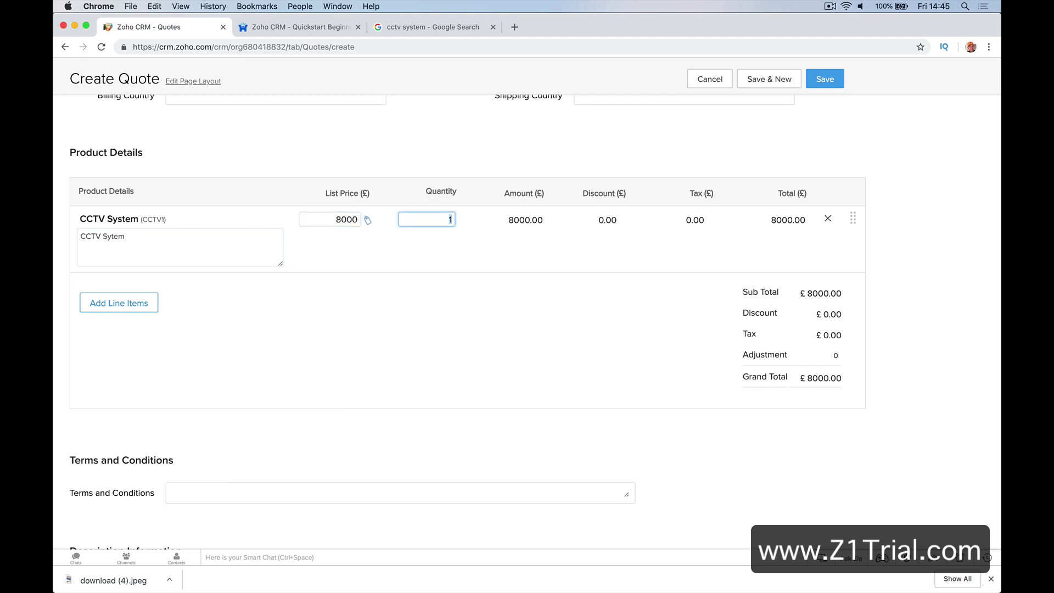
pyautogui.click(362, 244)
pyautogui.scroll(-2, 367, 279)
pyautogui.scroll(-2, 367, 283)
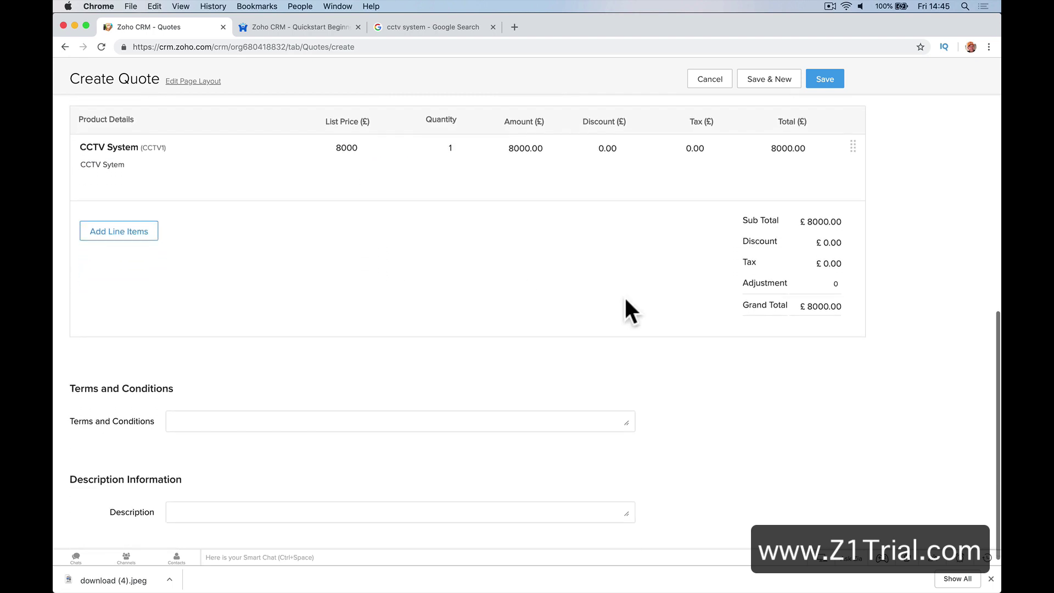
# Enter the description 'New CCTV System. Replace old system.' and save the quote
pyautogui.click(244, 409)
pyautogui.scroll(-1, 255, 413)
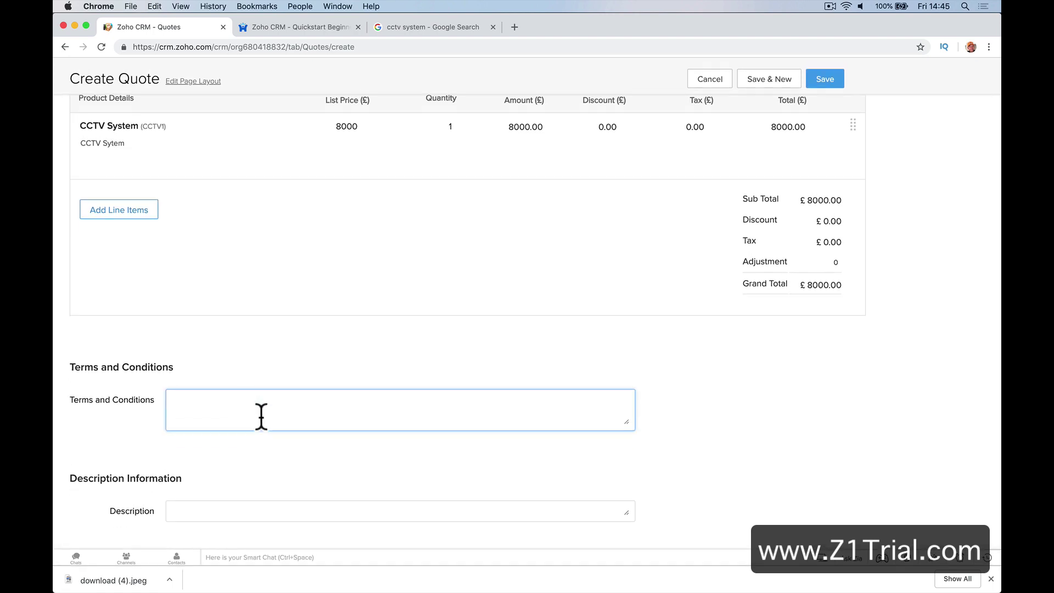
pyautogui.click(242, 503)
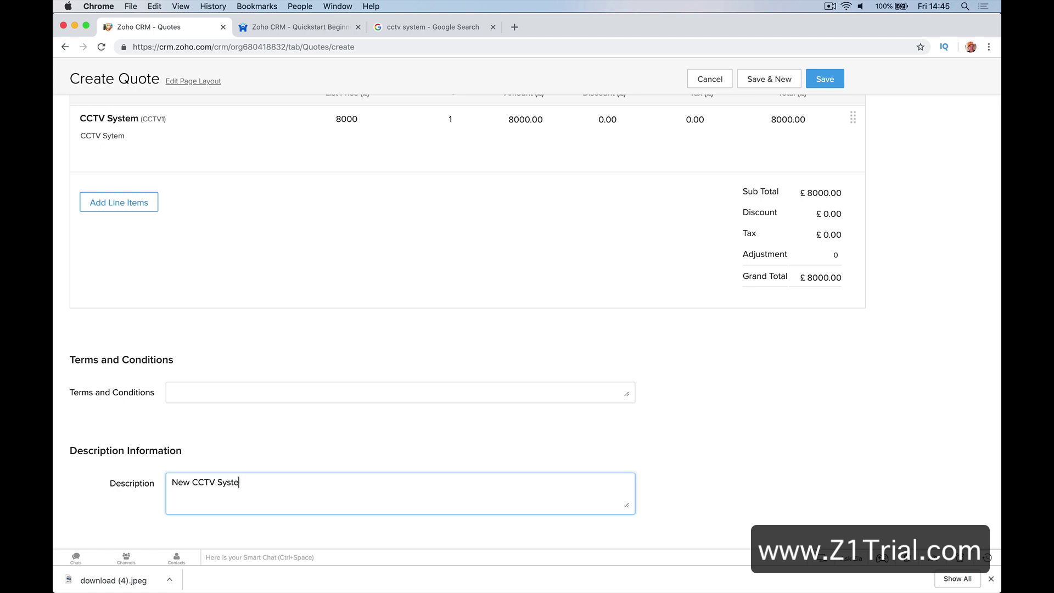
pyautogui.write('Replace old system.')
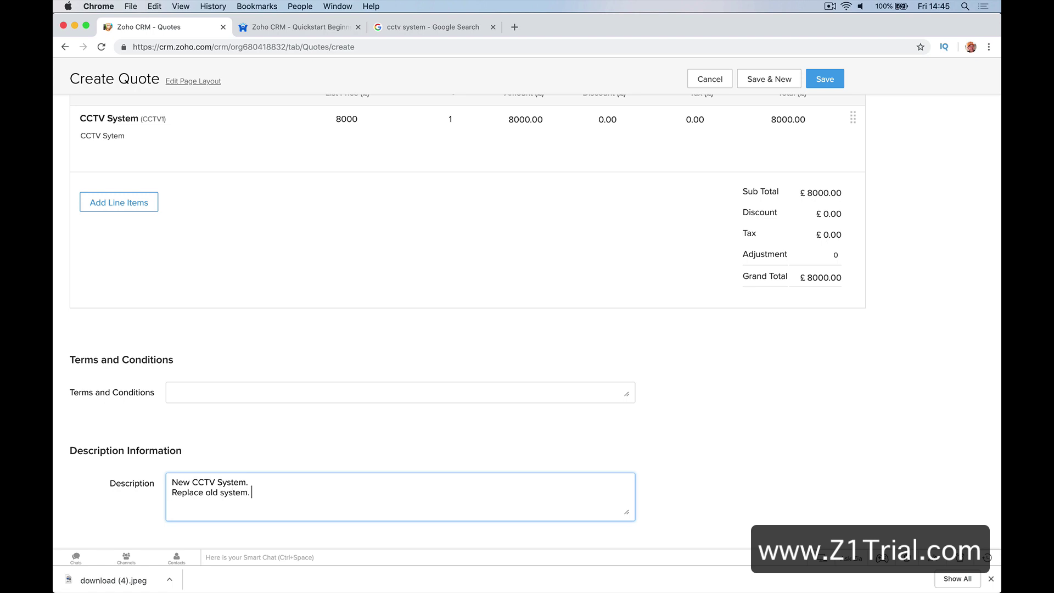
pyautogui.click(824, 79)
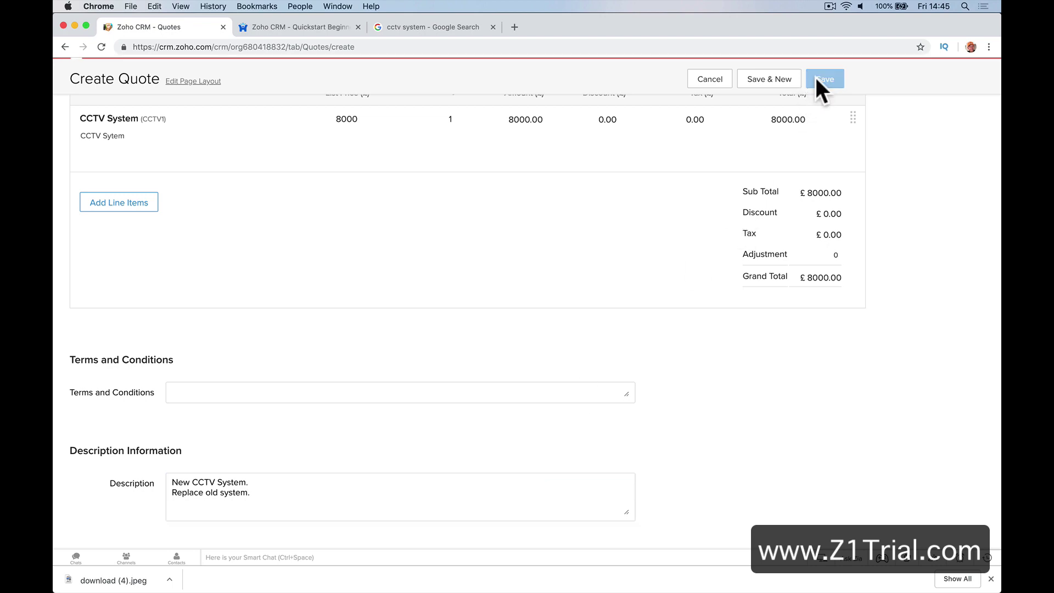
pyautogui.scroll(-15, 529, 335)
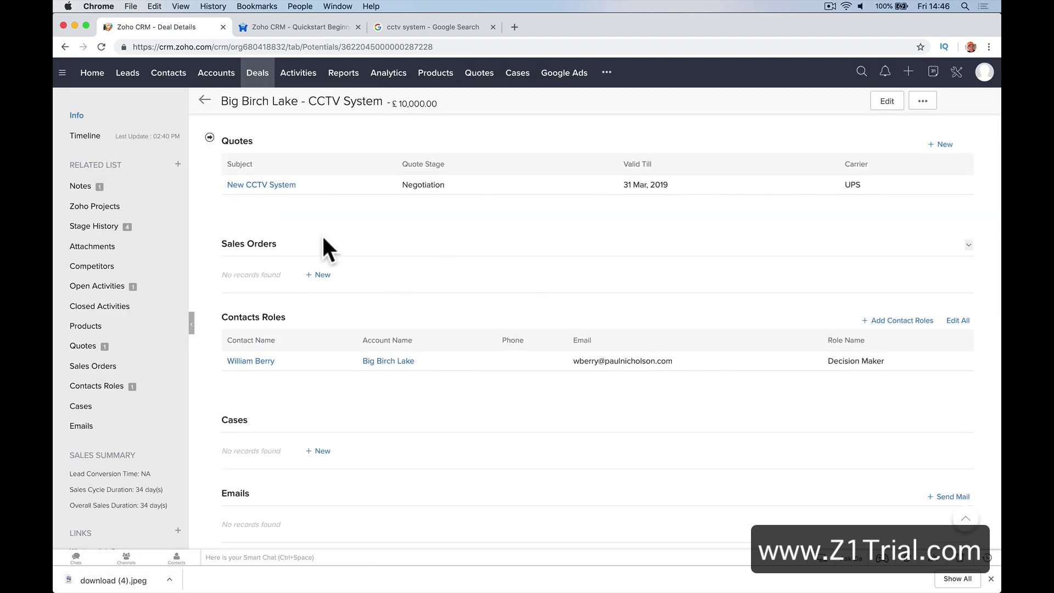
# Open the New CCTV System quote, print-preview it with Quote Template, then return to the record
pyautogui.click(274, 189)
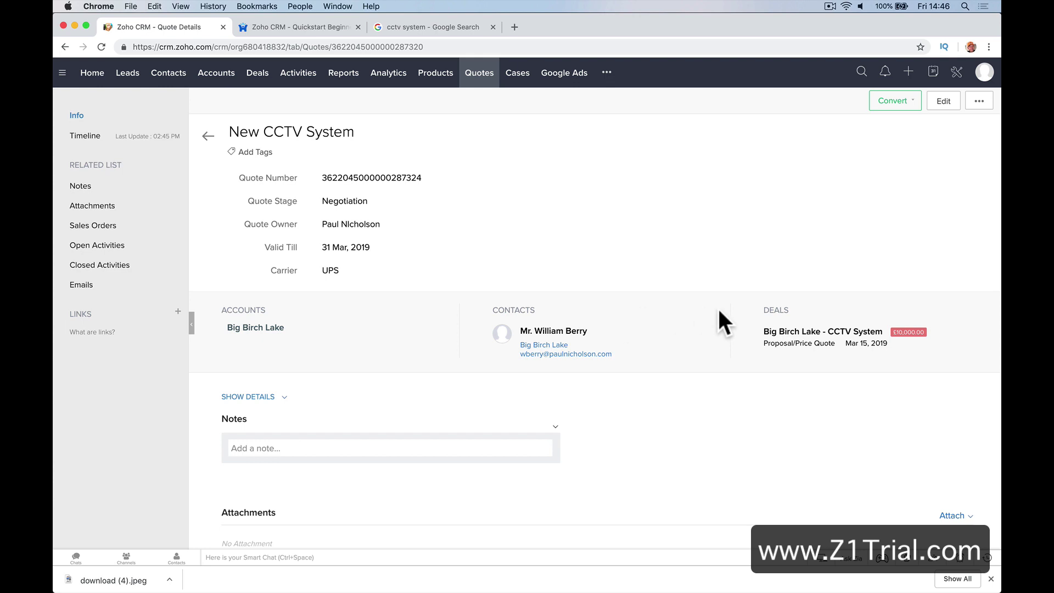
pyautogui.scroll(-8, 456, 354)
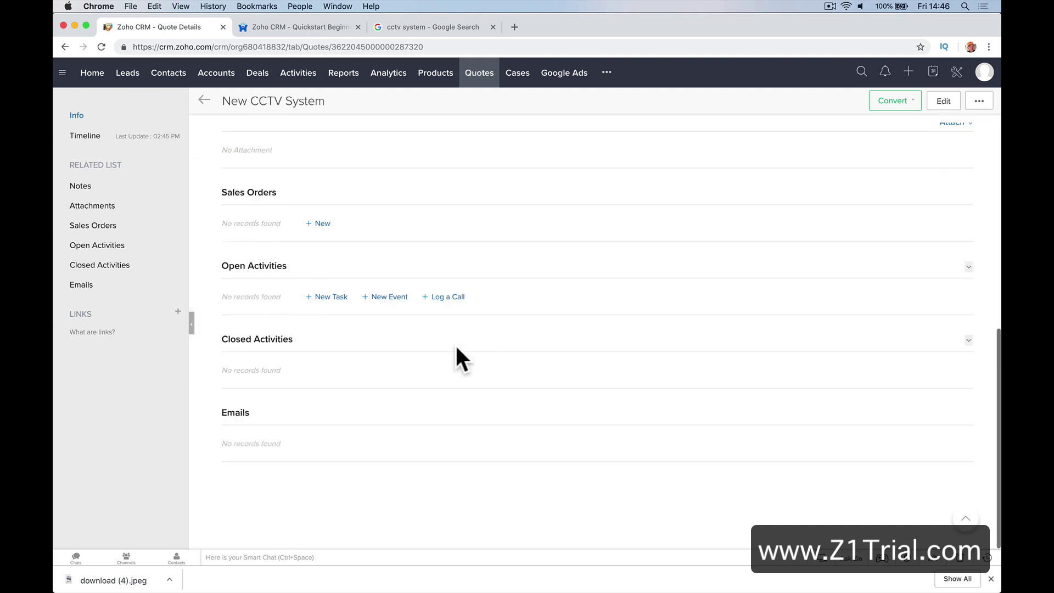
pyautogui.scroll(8, 456, 354)
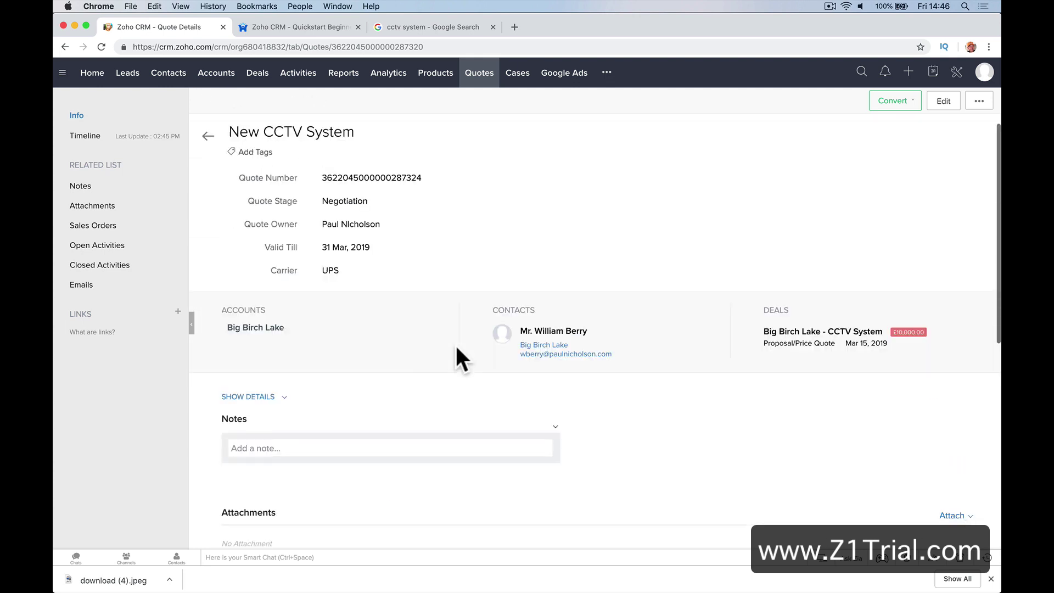
pyautogui.click(978, 101)
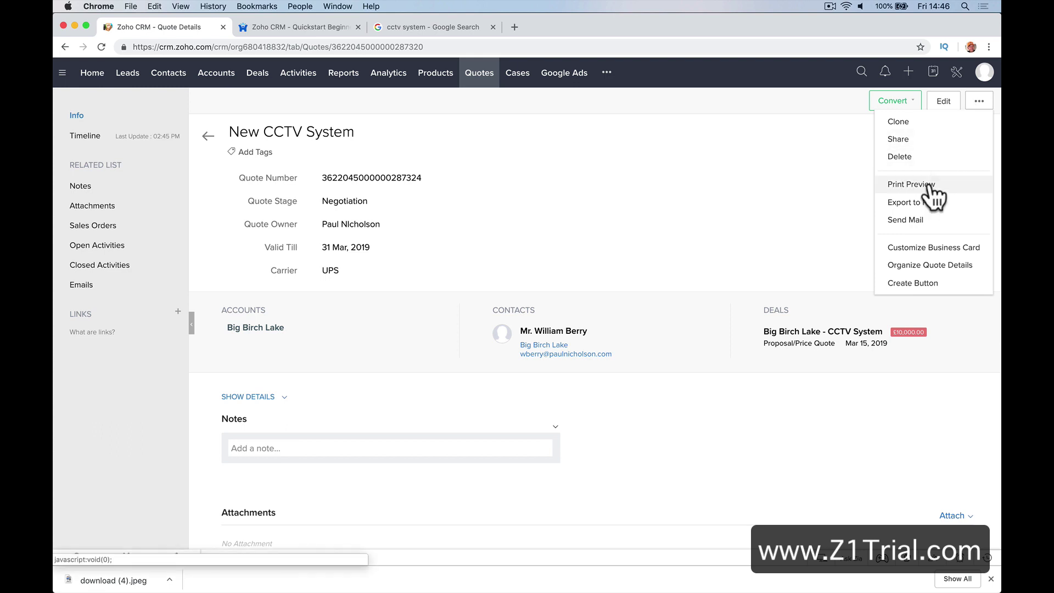
pyautogui.click(927, 186)
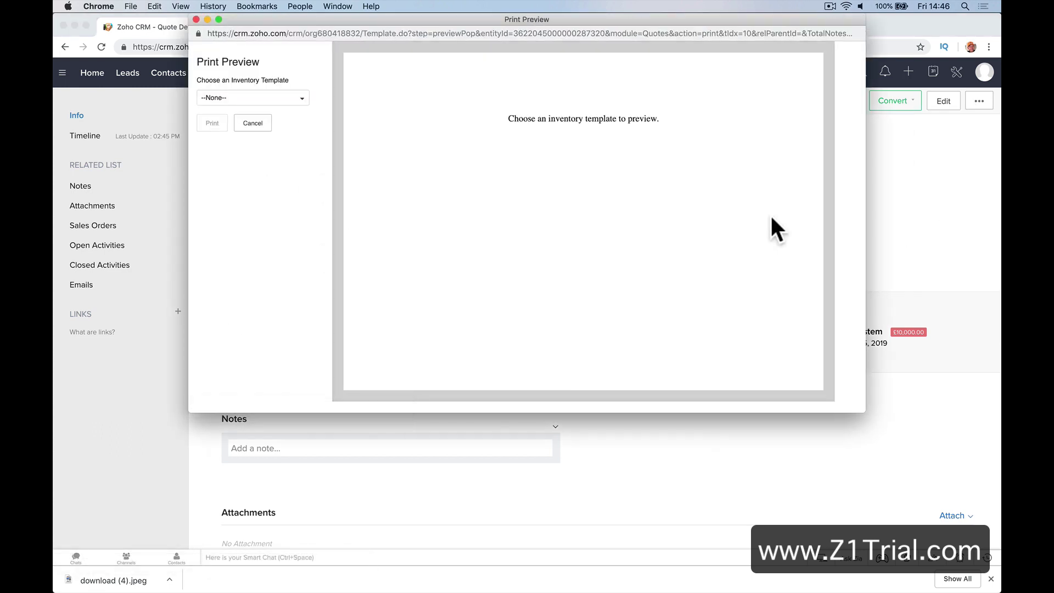
pyautogui.click(302, 100)
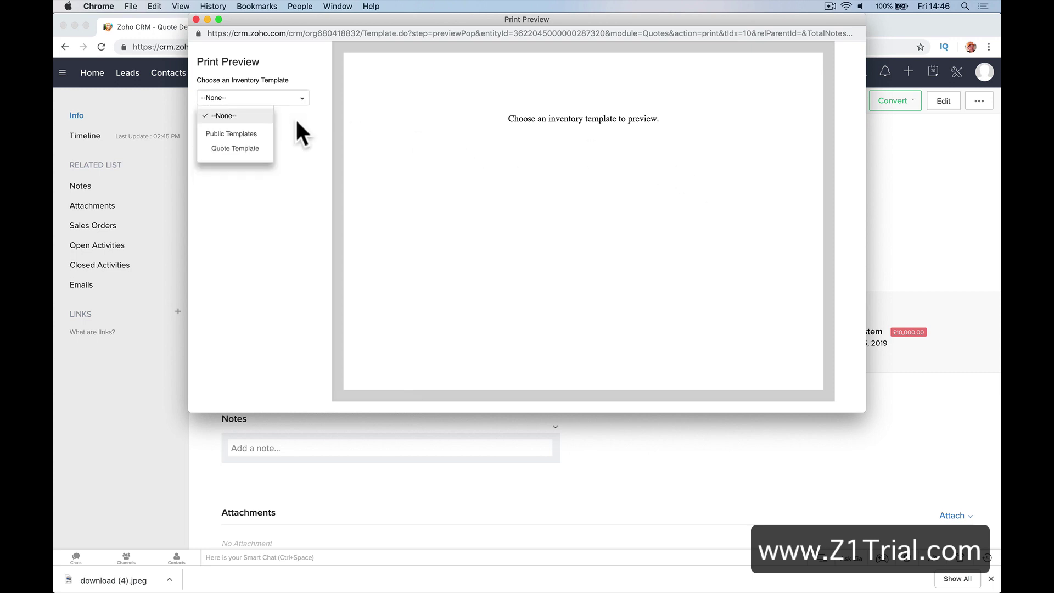
pyautogui.click(259, 147)
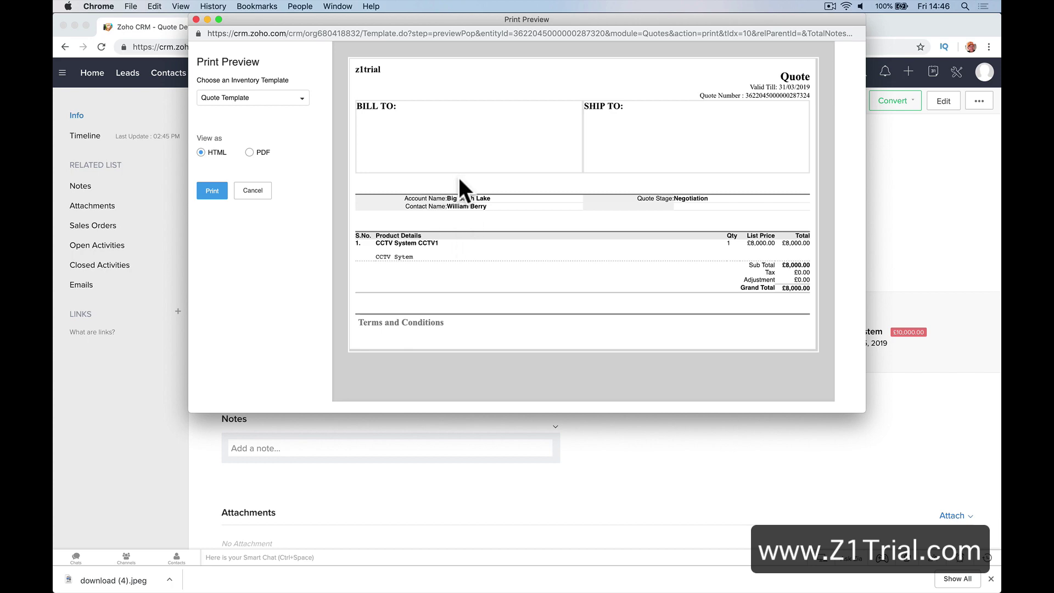
pyautogui.click(187, 211)
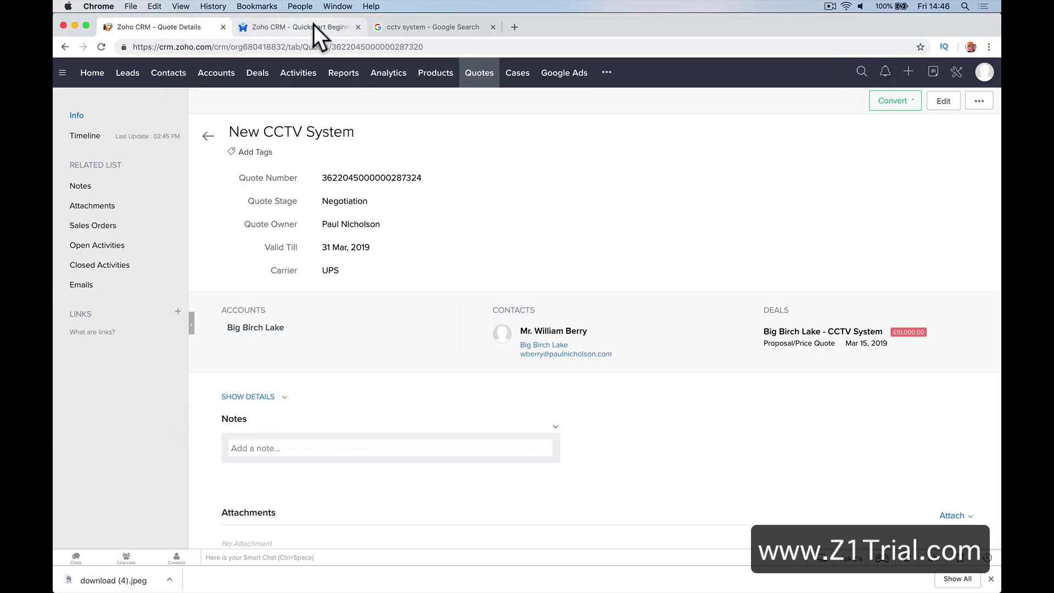
# In the search tab, go to the Zoho forum site
pyautogui.click(314, 26)
pyautogui.click(427, 26)
pyautogui.click(413, 48)
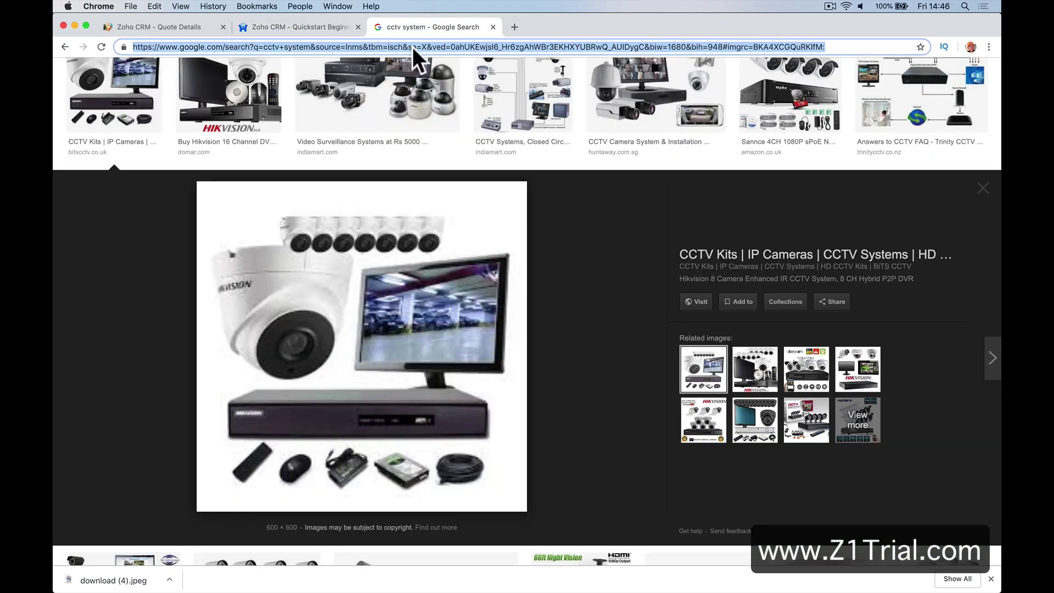
pyautogui.write('zoho')
pyautogui.press('Return')
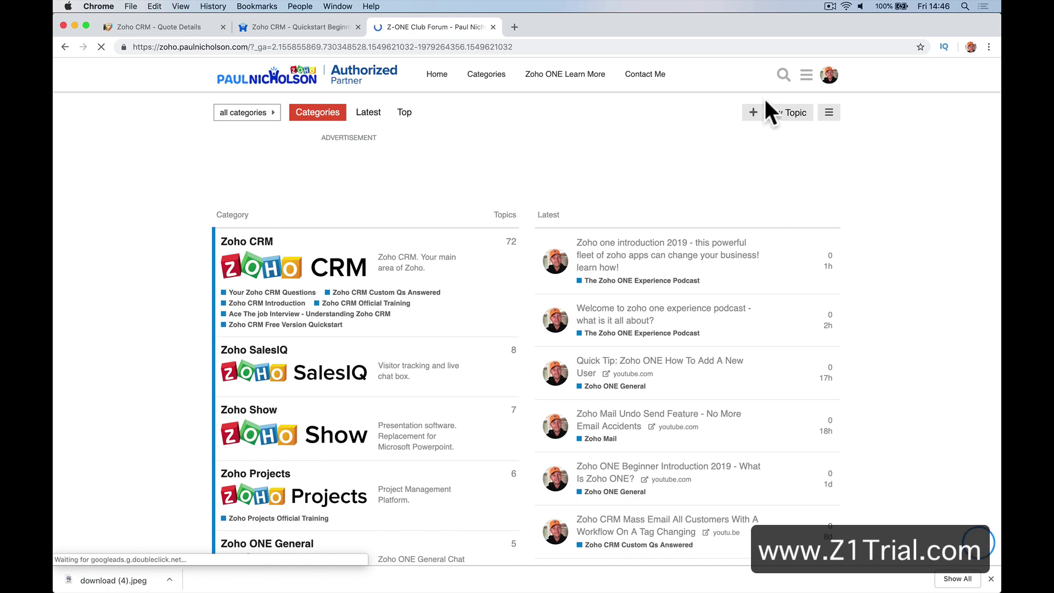
# Search the forum for 'quote' and open the quote template editing topic
pyautogui.click(777, 80)
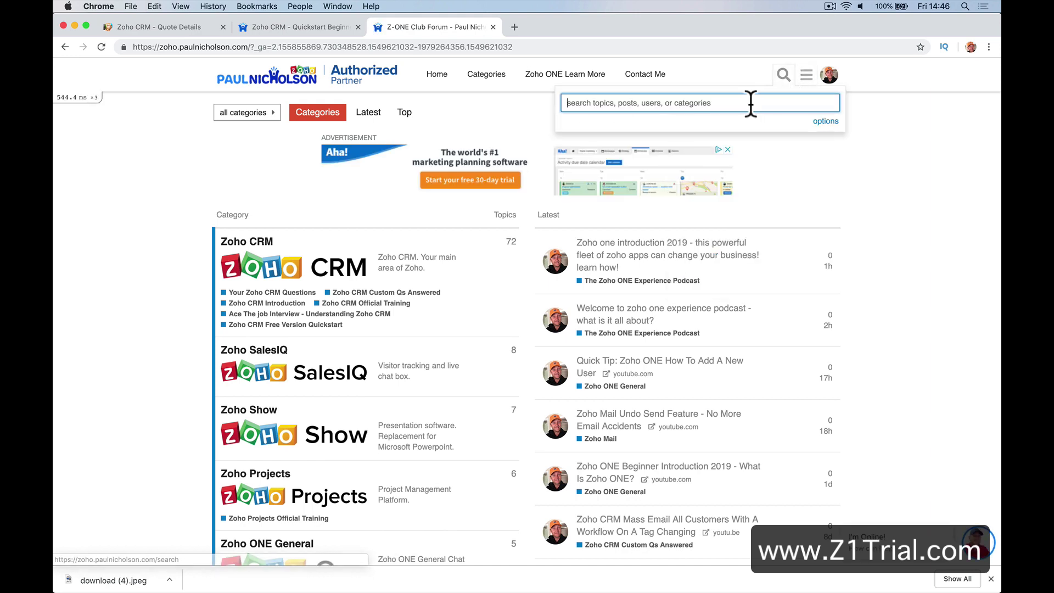
pyautogui.write('qup')
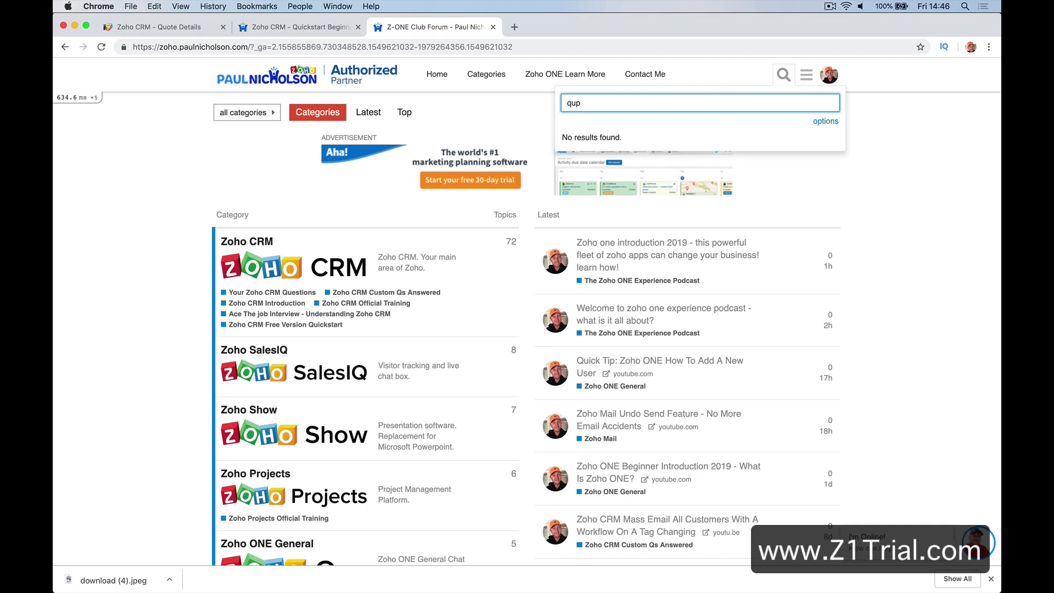
pyautogui.press('BackSpace')
pyautogui.write('ot')
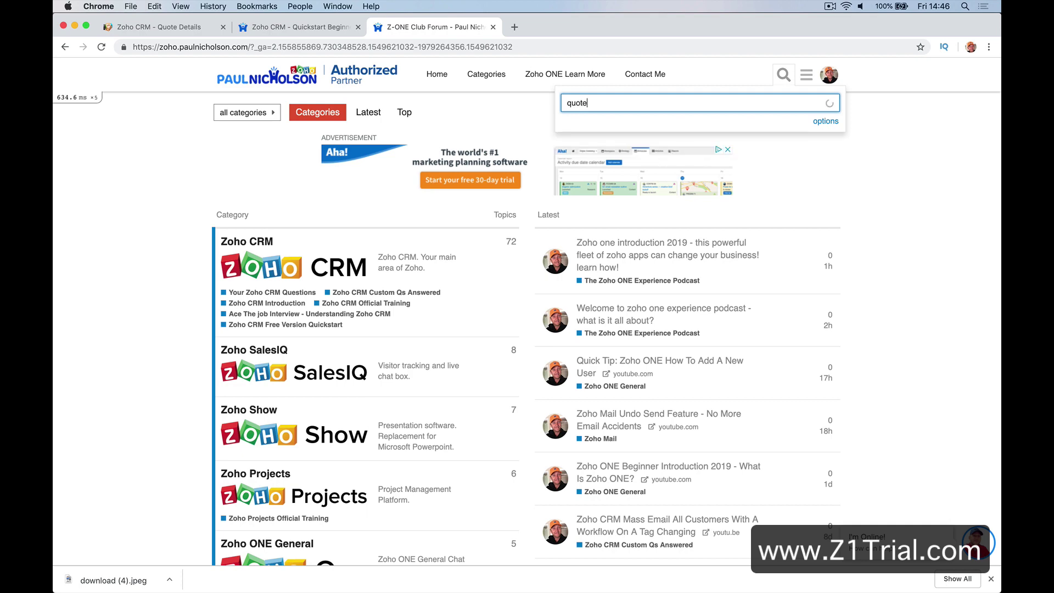
pyautogui.write('e')
pyautogui.click(713, 139)
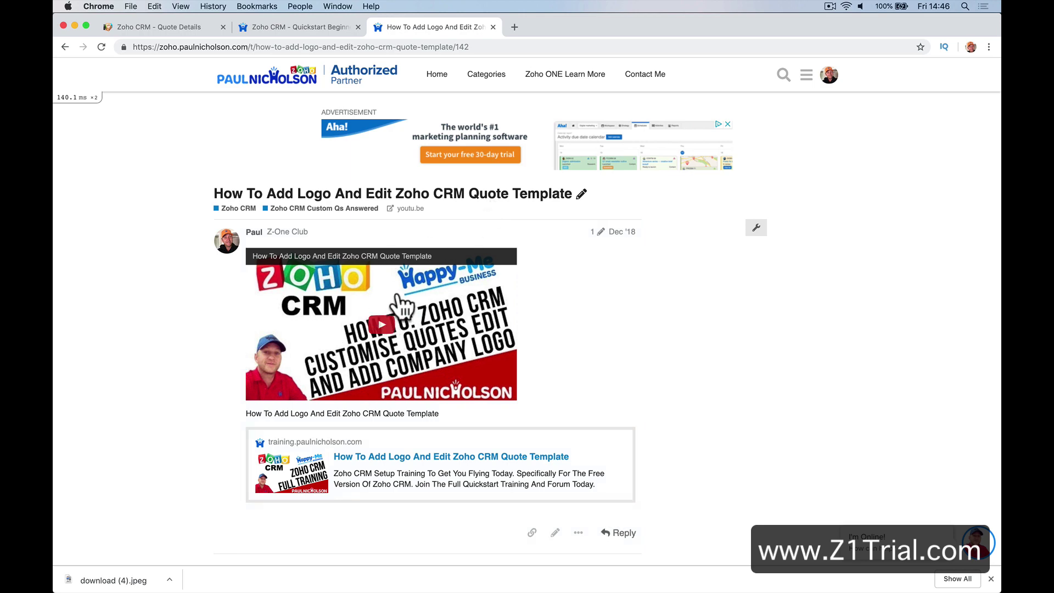
pyautogui.click(310, 24)
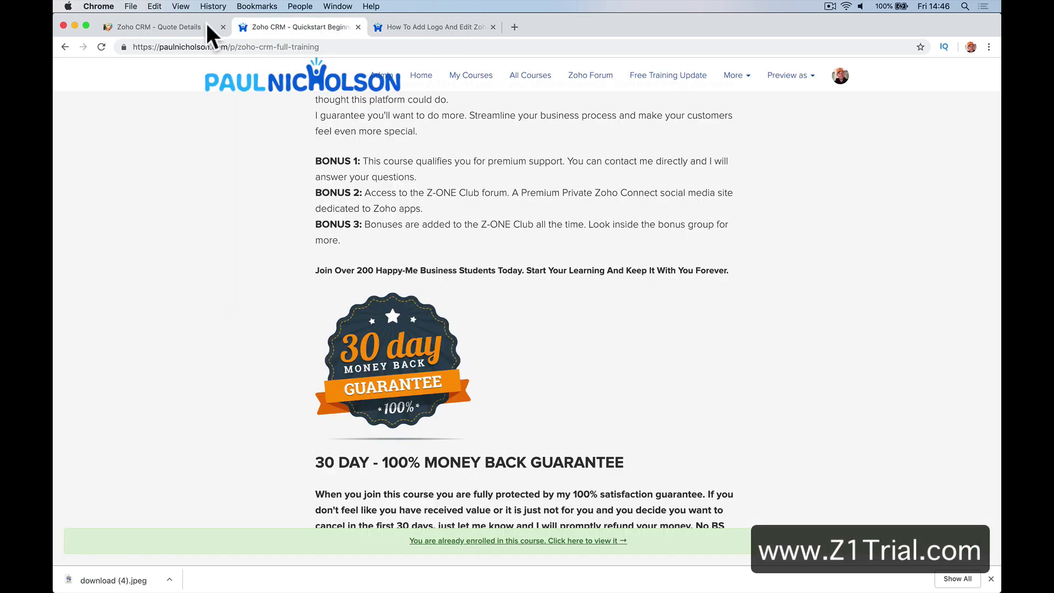
# Start a PDF export of the quote with Quote Template, then cancel it
pyautogui.click(207, 23)
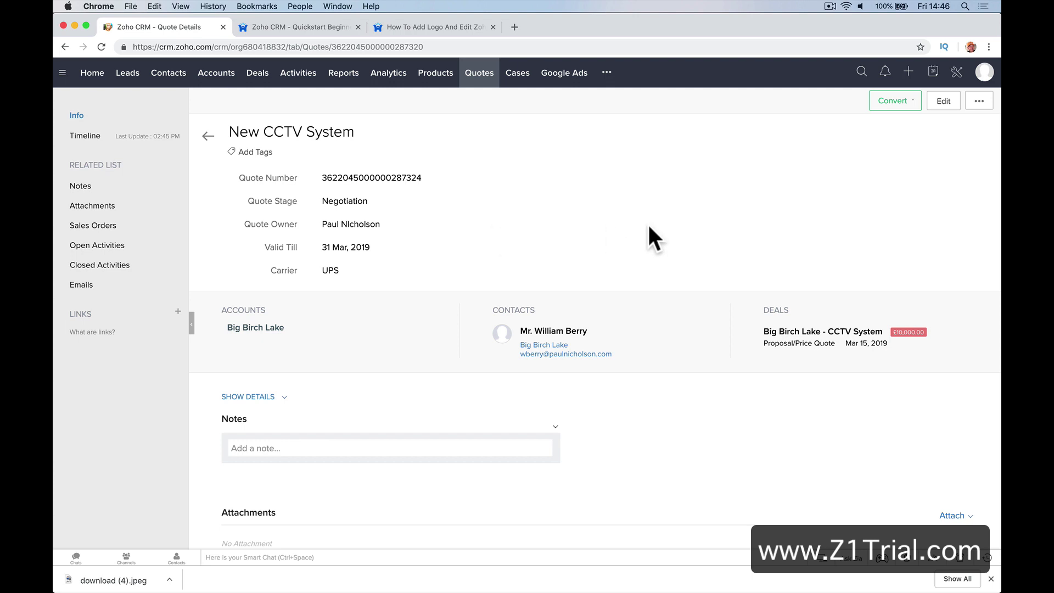
pyautogui.click(979, 100)
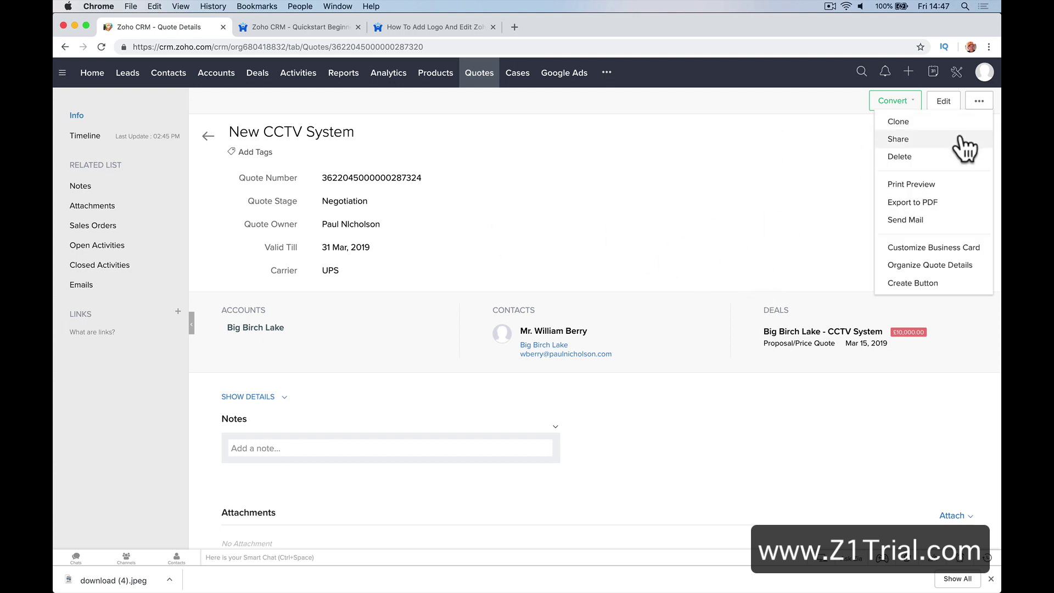
pyautogui.click(939, 203)
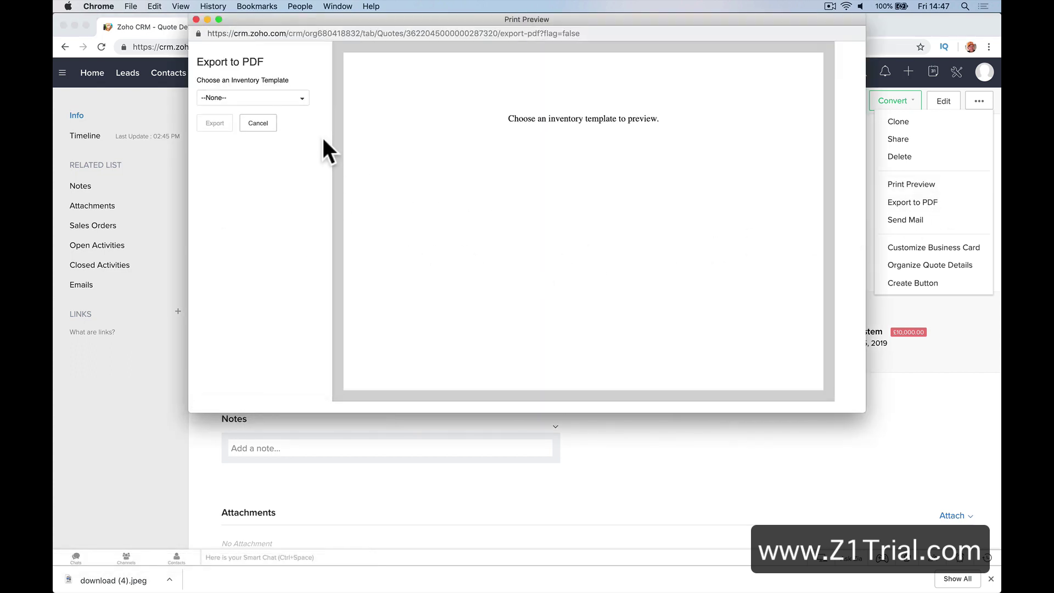
pyautogui.click(286, 100)
pyautogui.click(246, 149)
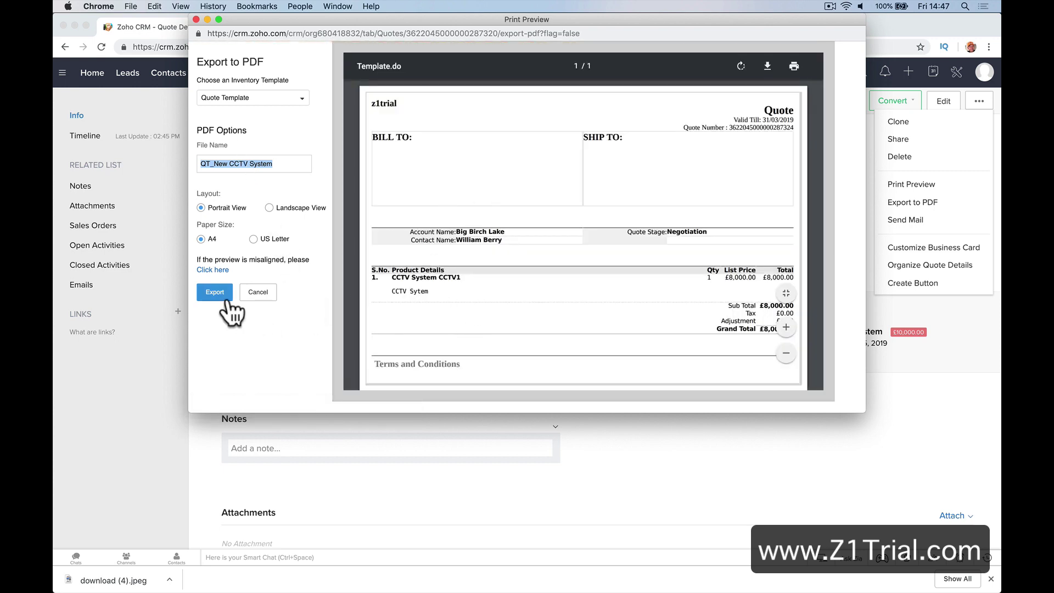
pyautogui.click(261, 294)
# Reopen the New CCTV System quote from the Quotes list and view its Emails section
pyautogui.click(146, 286)
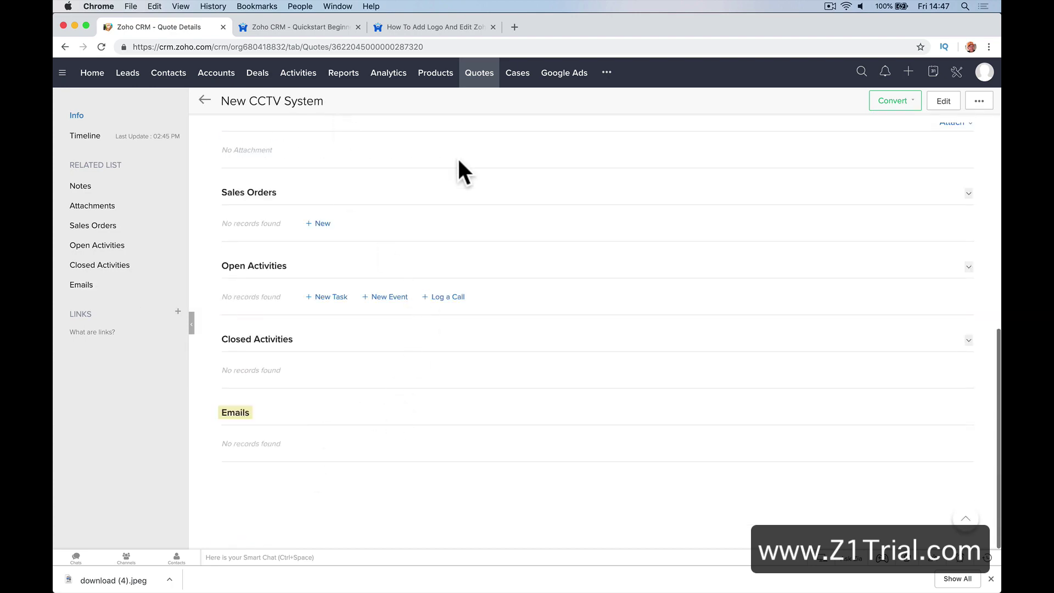
pyautogui.scroll(10, 463, 164)
pyautogui.click(477, 76)
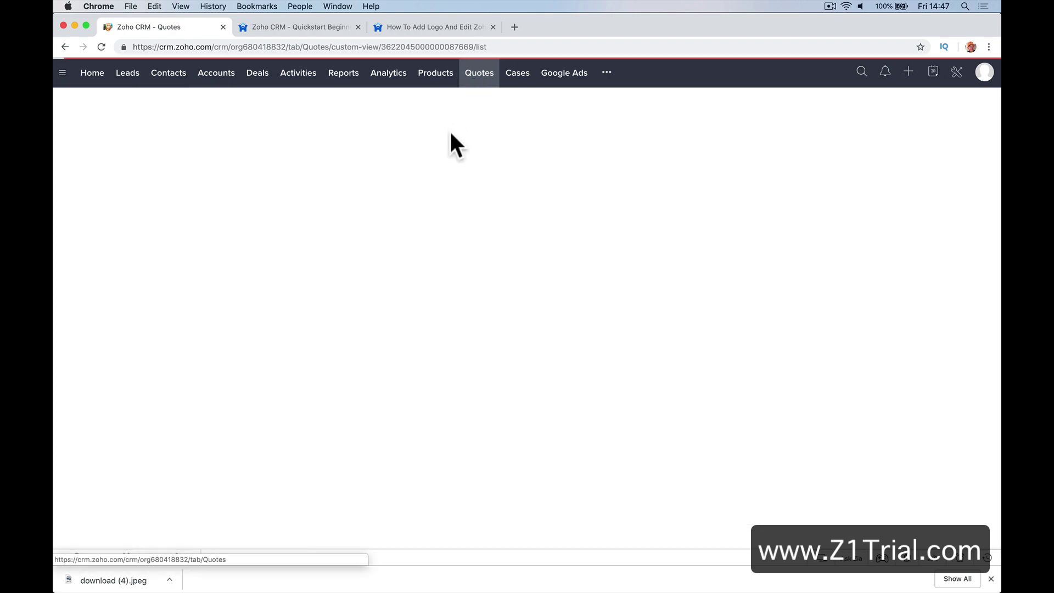
pyautogui.click(345, 161)
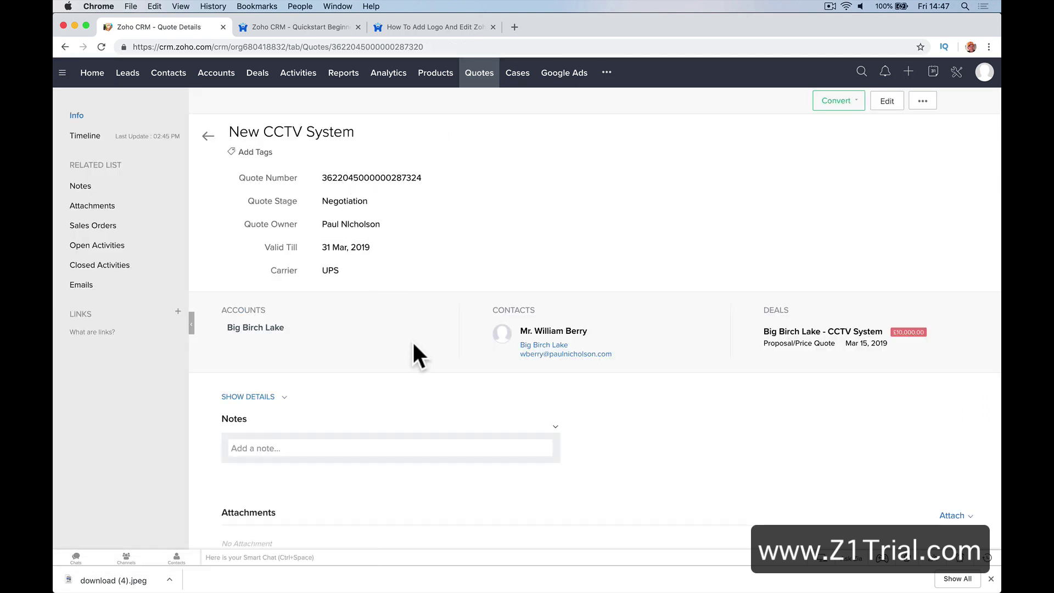
pyautogui.scroll(-3, 413, 345)
pyautogui.scroll(-6, 612, 332)
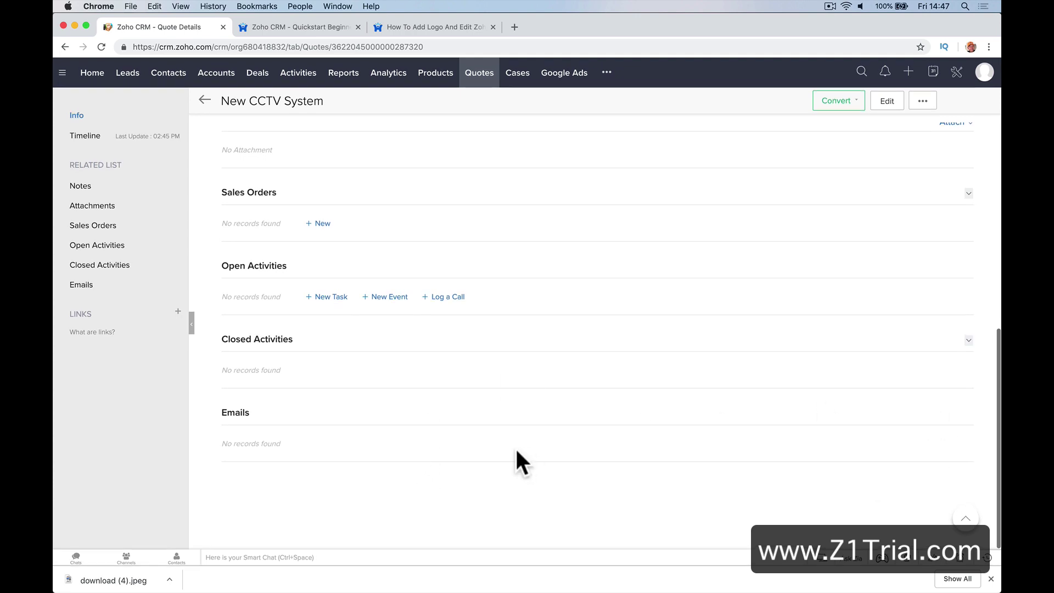
pyautogui.click(138, 285)
pyautogui.scroll(10, 379, 279)
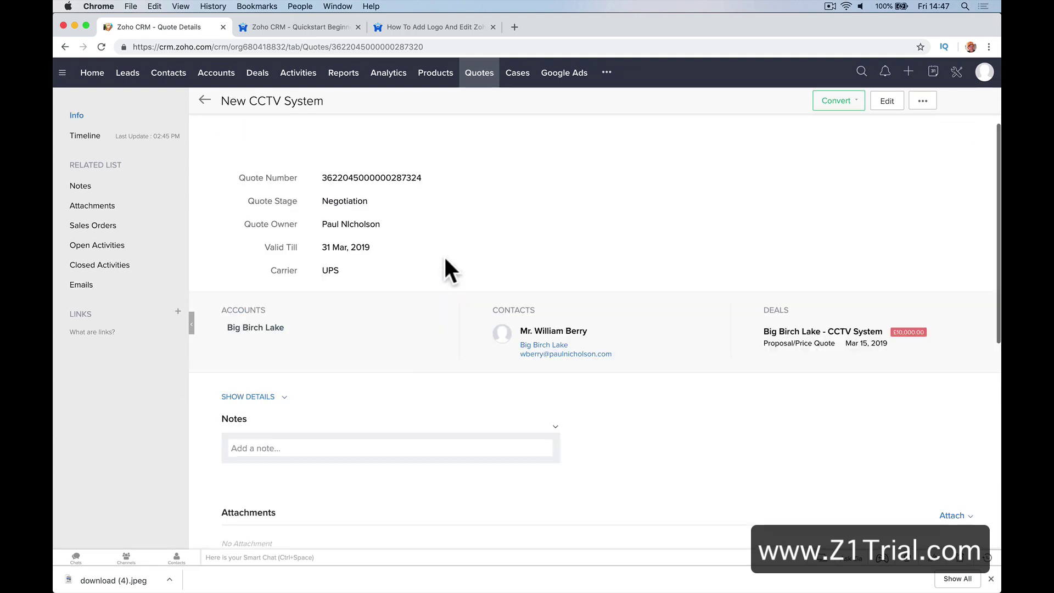
# Drag the Big Birch Lake deal to Negotiation/Review, then back to Proposal/Price Quote
pyautogui.click(254, 77)
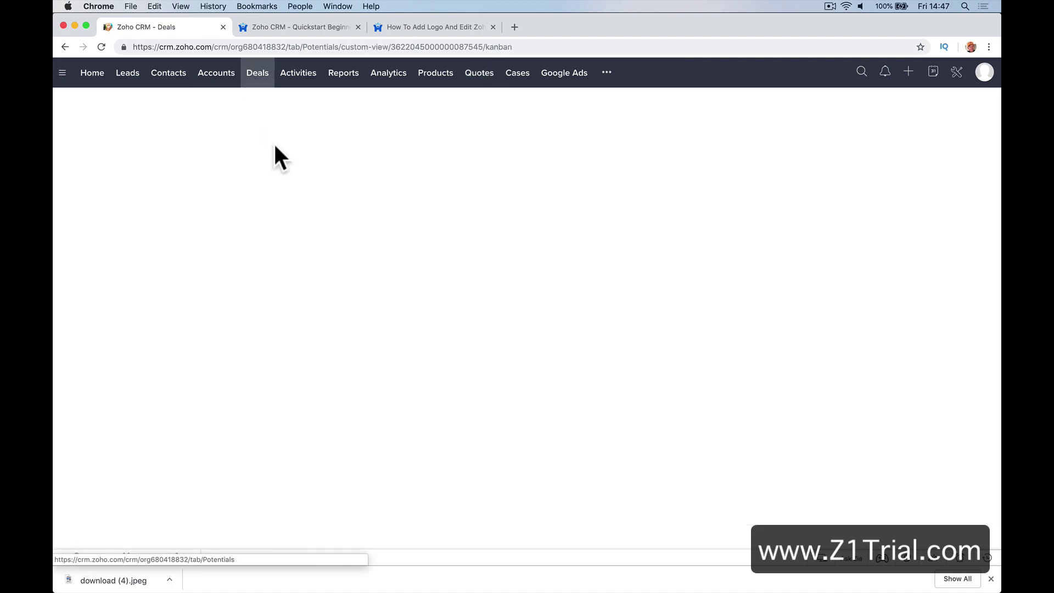
pyautogui.hscroll(3, 708, 197)
pyautogui.hscroll(10, 720, 186)
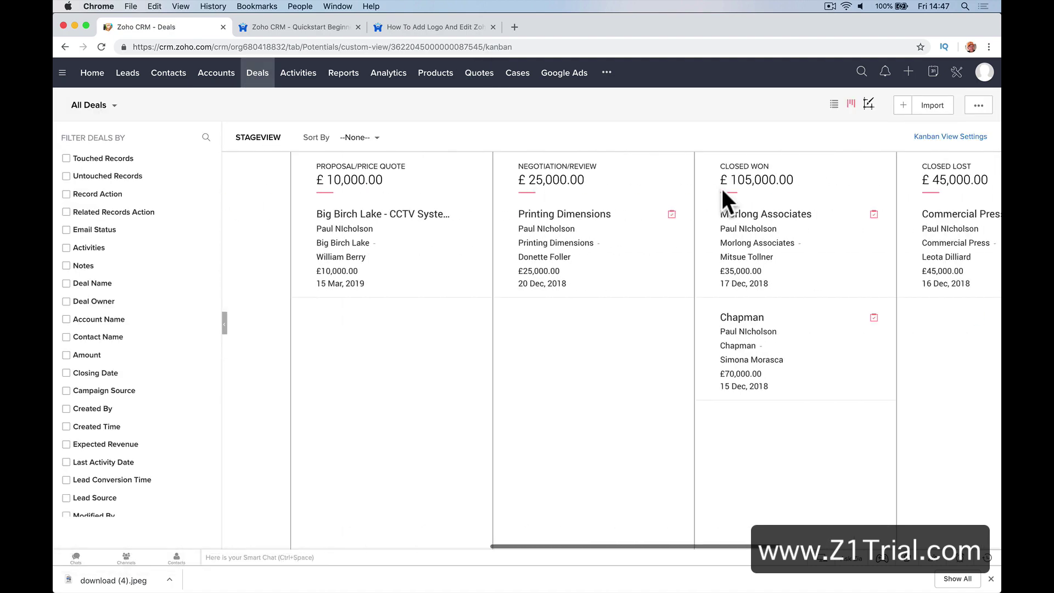
pyautogui.hscroll(-3, 491, 238)
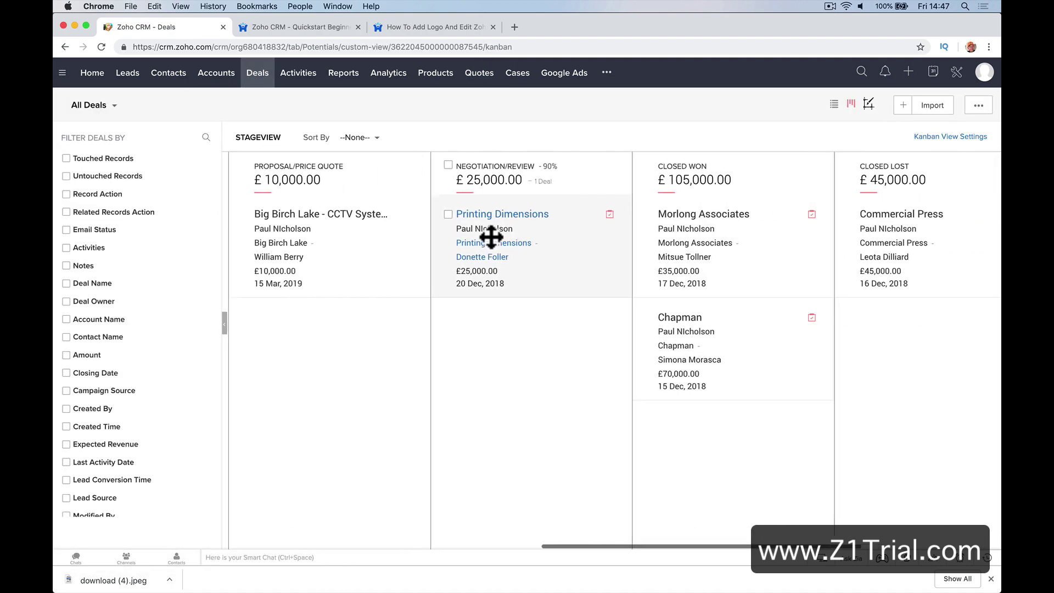
pyautogui.moveTo(419, 222); pyautogui.dragTo(576, 324)
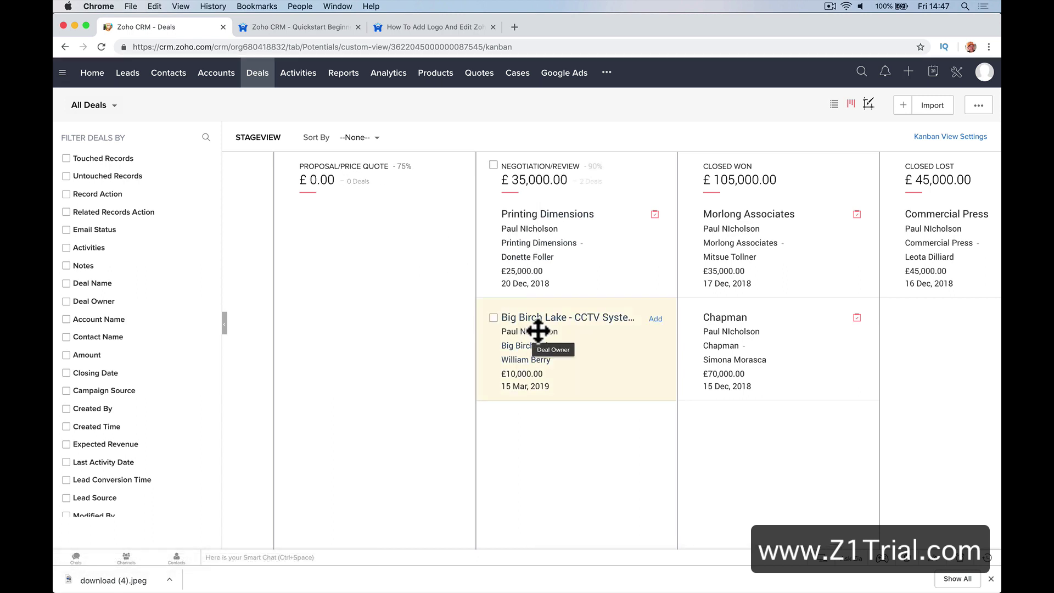
pyautogui.moveTo(516, 314); pyautogui.dragTo(346, 222)
# Open the deal, start a new email to its contact, then go to All Quotes
pyautogui.click(377, 218)
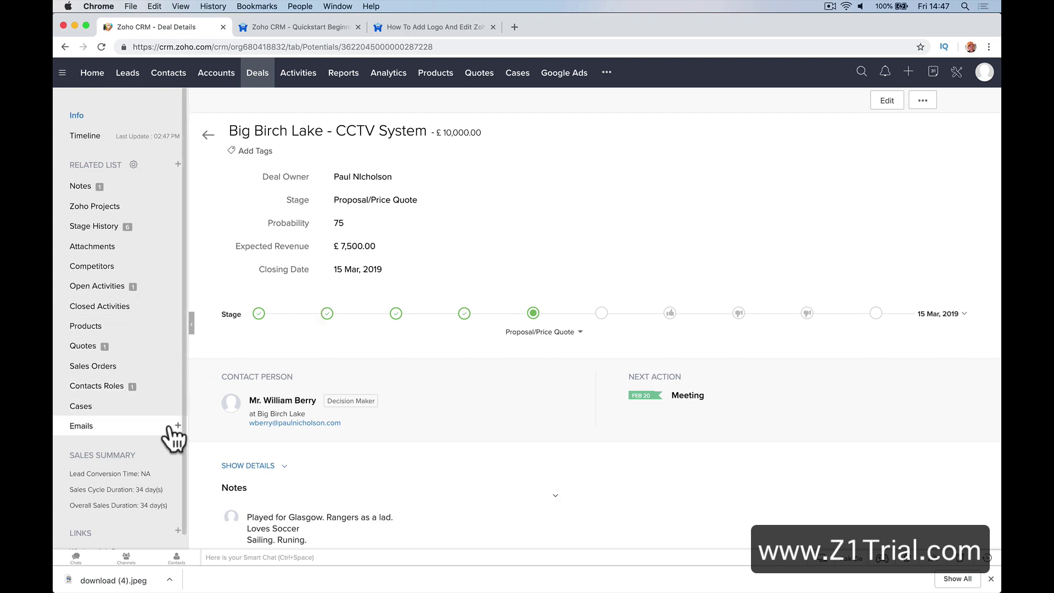
pyautogui.click(176, 426)
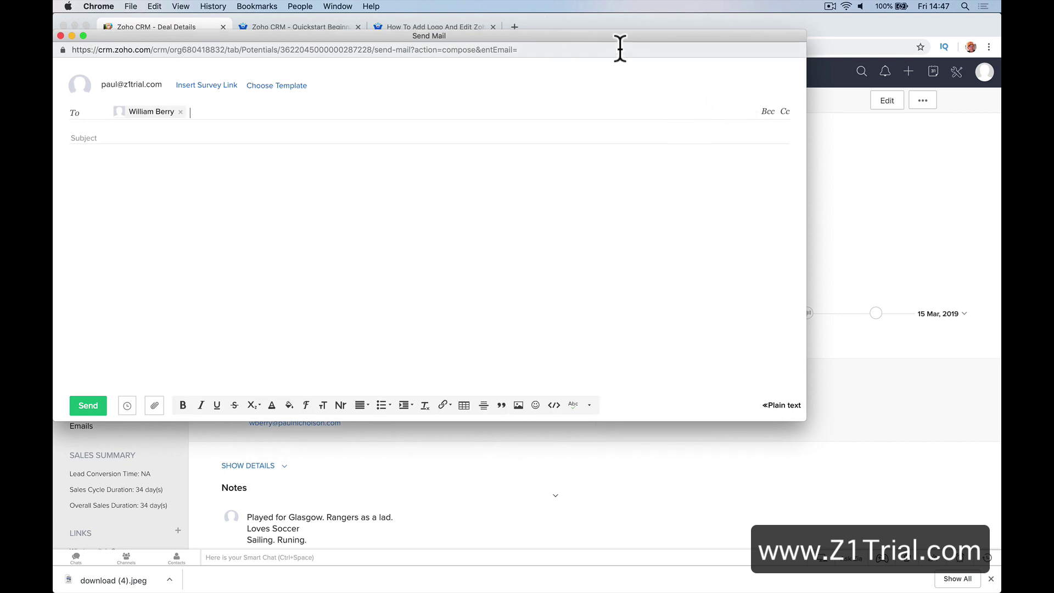
pyautogui.moveTo(615, 35); pyautogui.dragTo(707, 40)
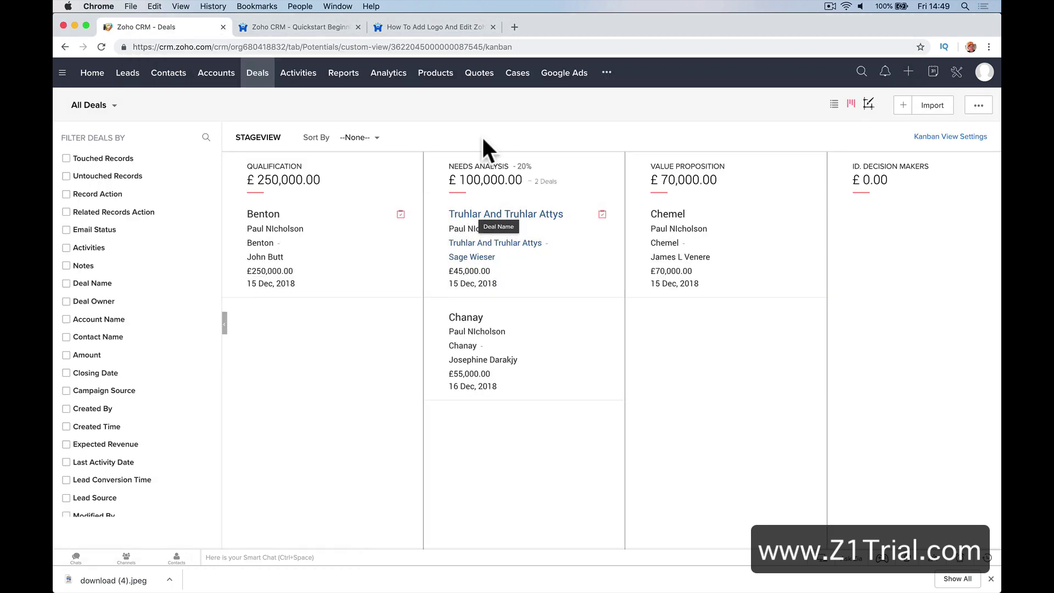
pyautogui.click(478, 77)
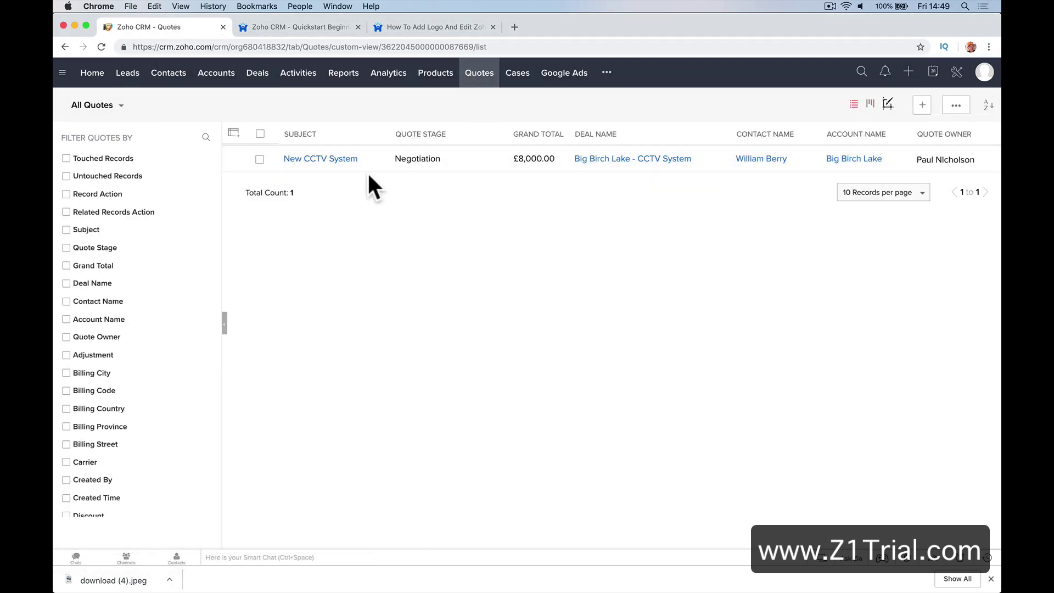
# Send the New CCTV System quote by mail as a Quote Template PDF named 'Quote CCTV System'
pyautogui.click(357, 174)
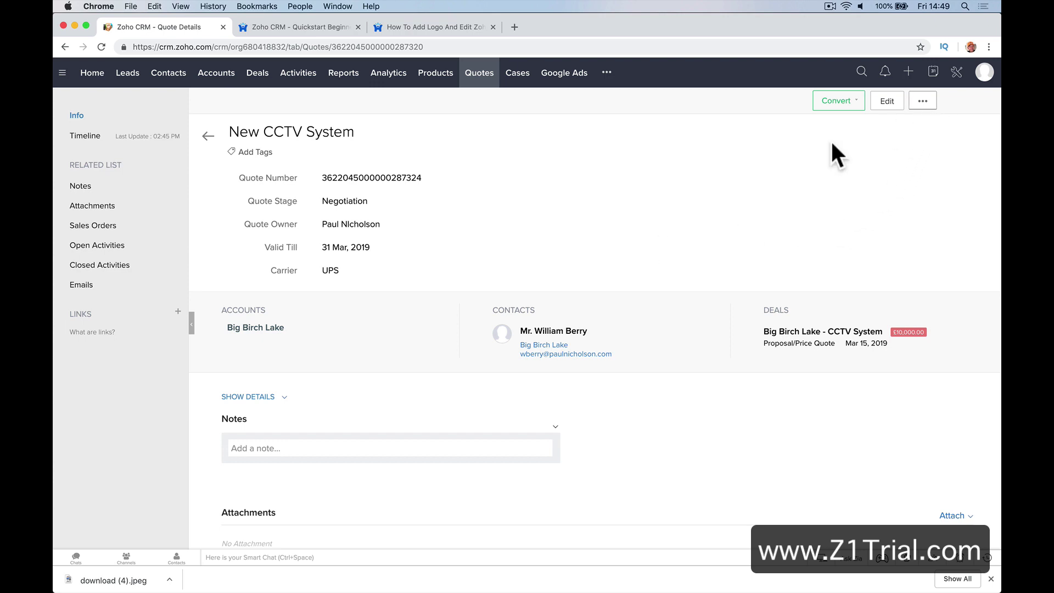
pyautogui.click(923, 102)
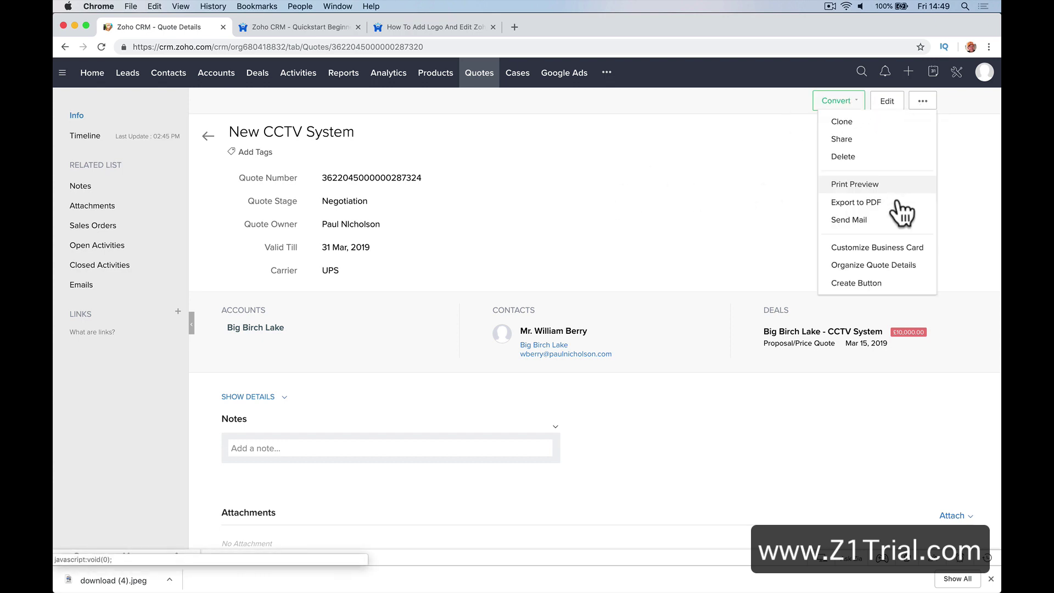
pyautogui.click(875, 221)
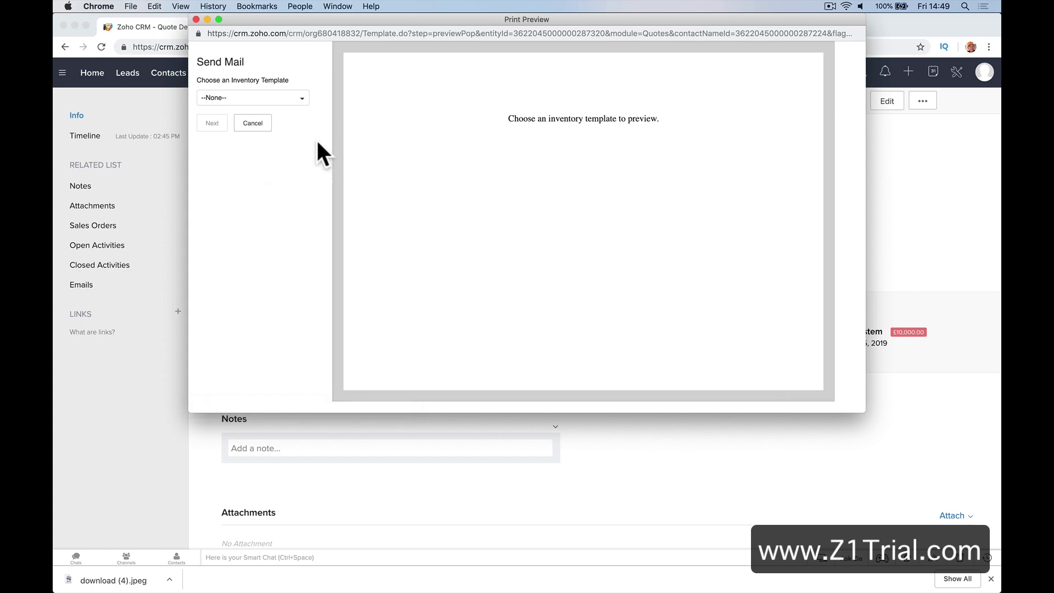
pyautogui.click(297, 99)
pyautogui.click(255, 138)
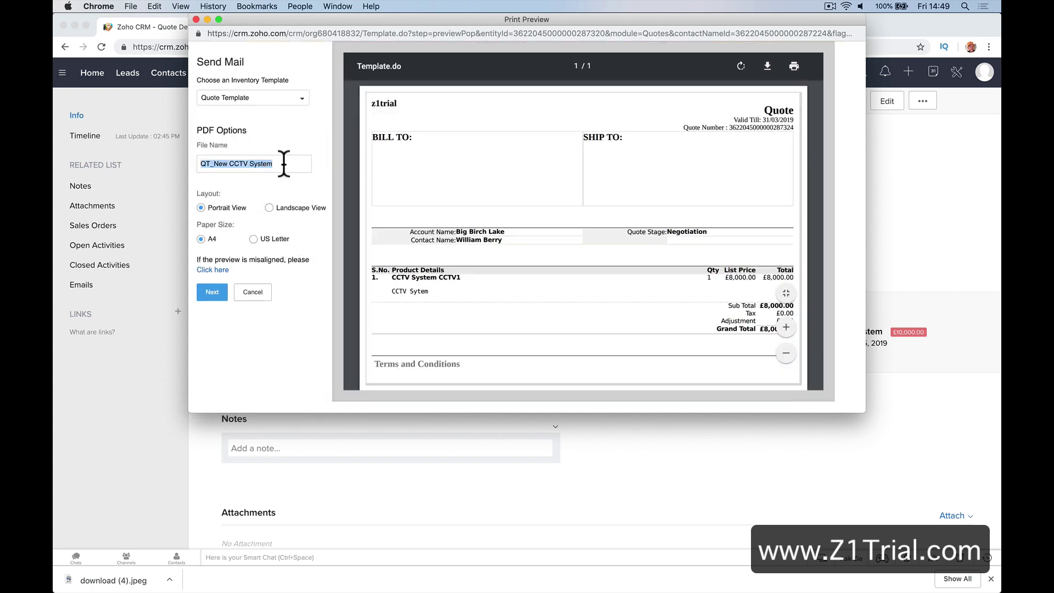
pyautogui.write('Quote CCTV')
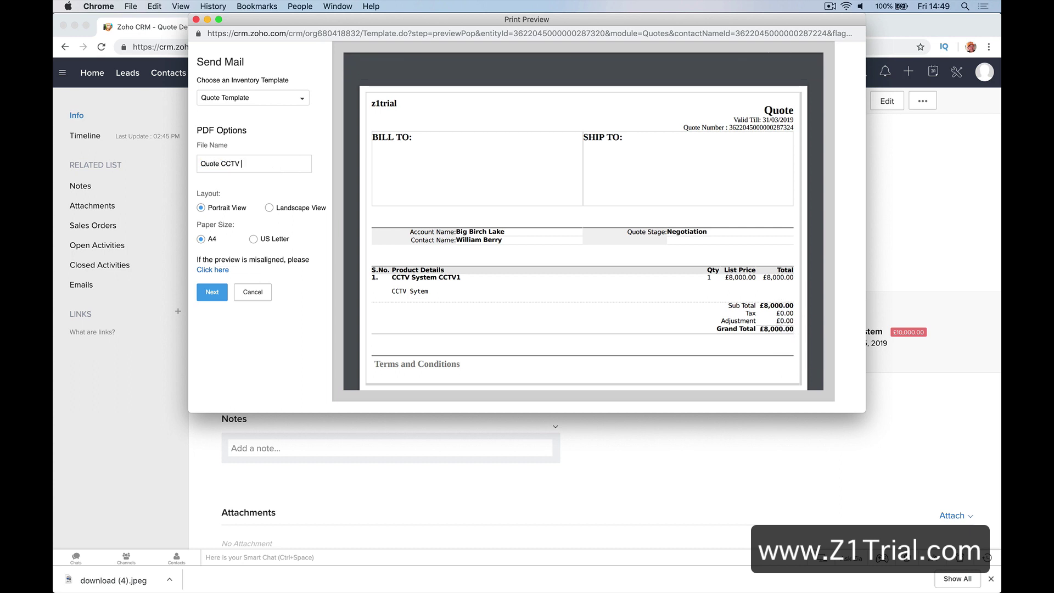
pyautogui.write(' System')
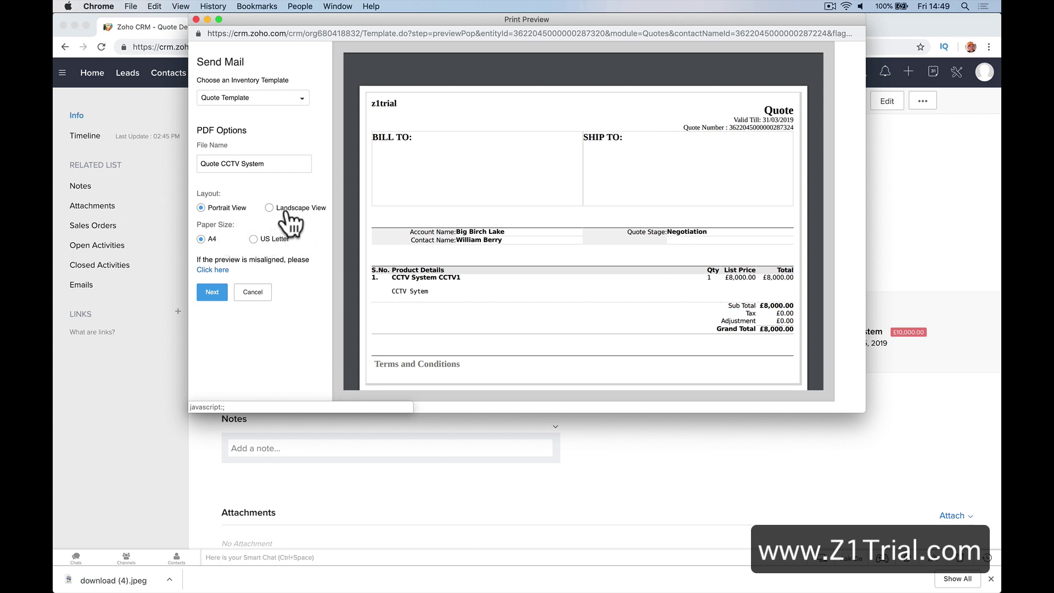
pyautogui.click(215, 293)
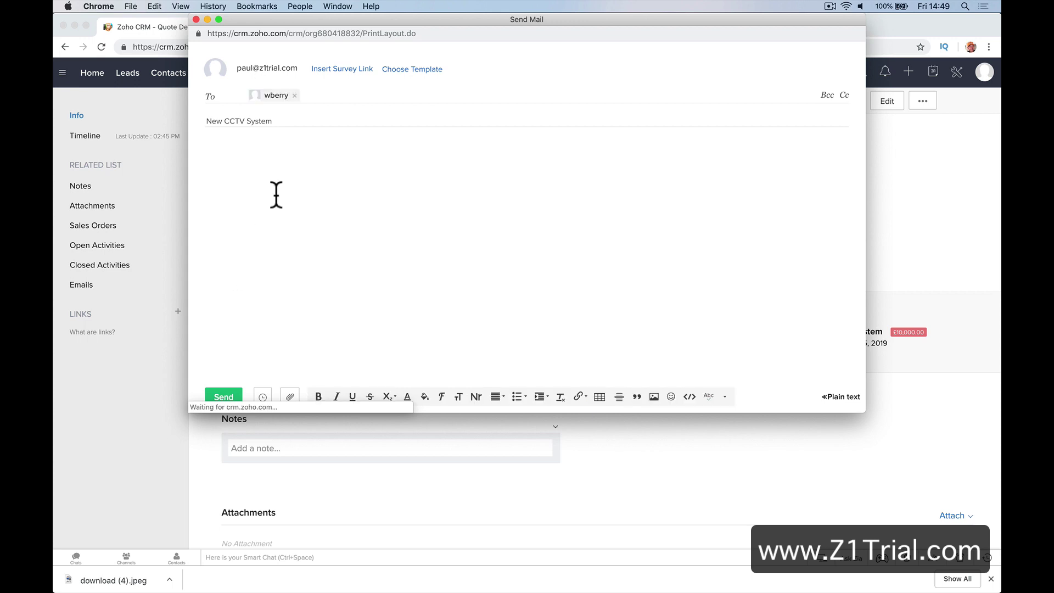
# Write a short greeting in the message body and send the quote email
pyautogui.click(315, 153)
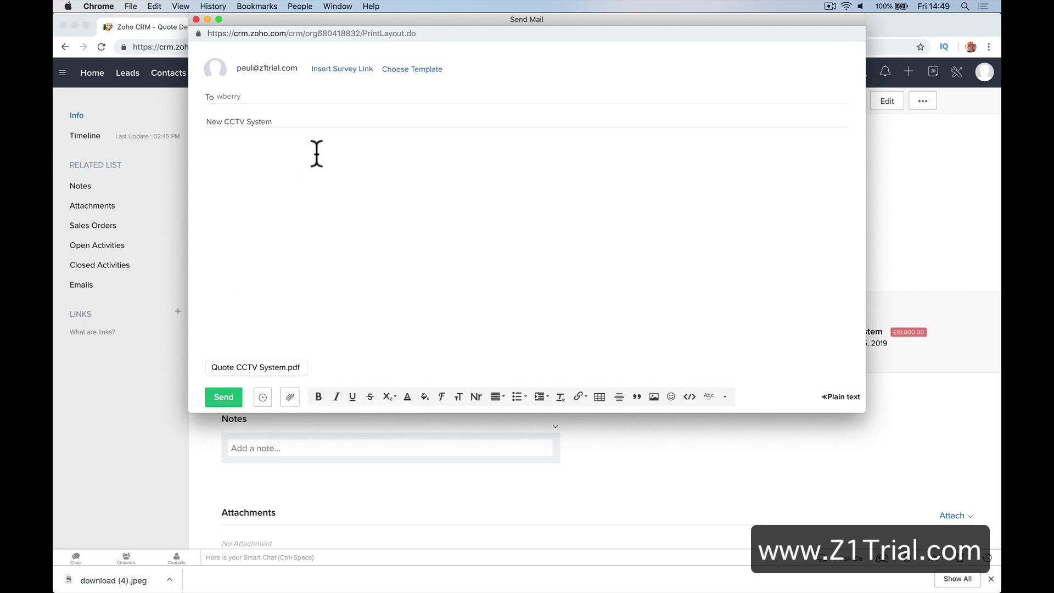
pyautogui.write('Hwy ')
pyautogui.write('ey Billy.')
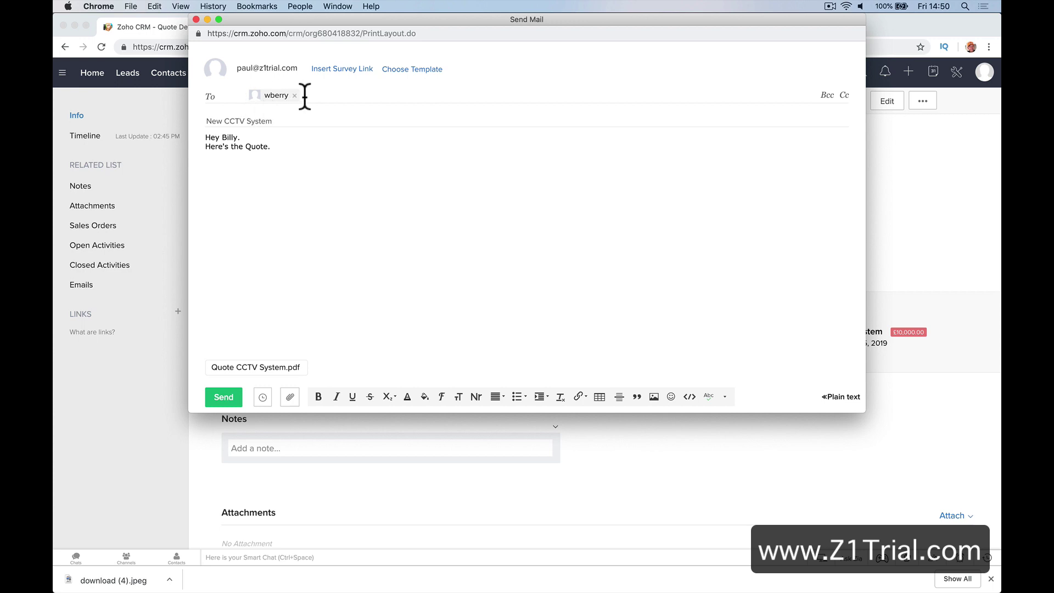
pyautogui.click(267, 121)
pyautogui.click(256, 96)
pyautogui.click(226, 397)
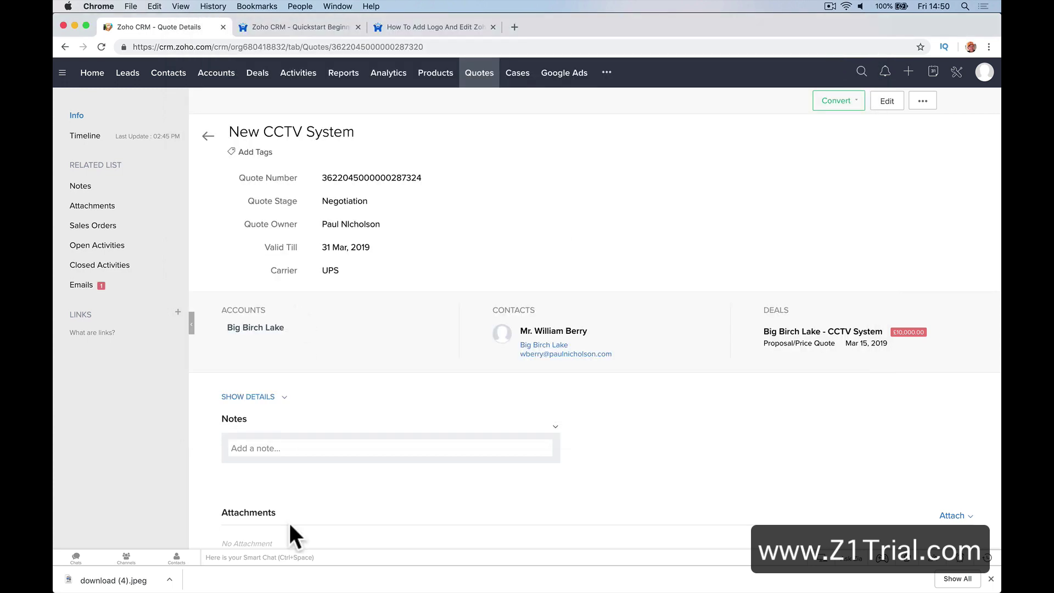
# Check the sent email appears under the quote's and the Big Birch Lake account's Emails
pyautogui.moveTo(351, 591)
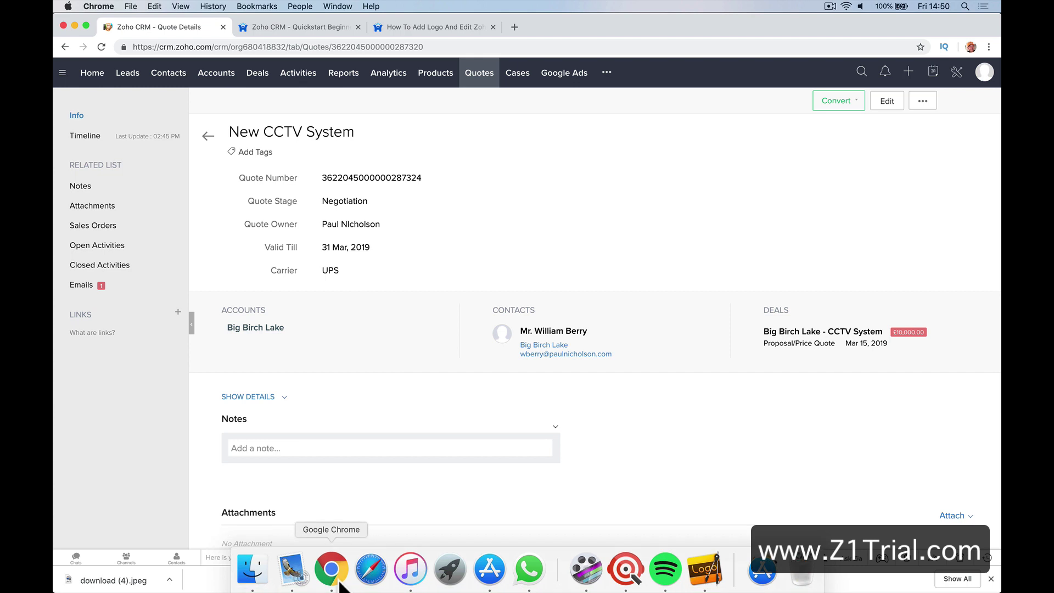
pyautogui.click(100, 294)
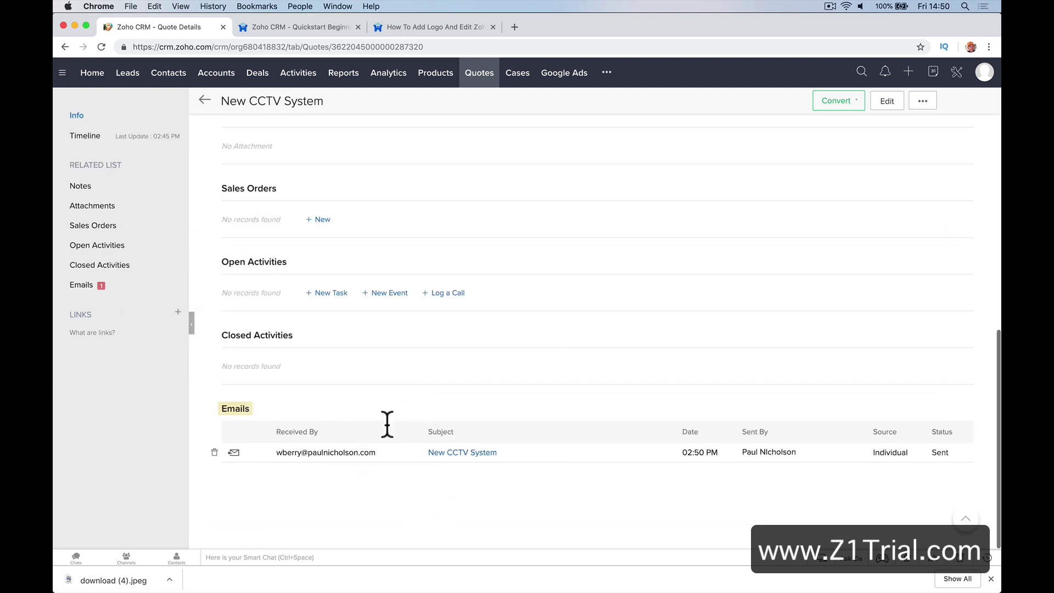
pyautogui.click(223, 73)
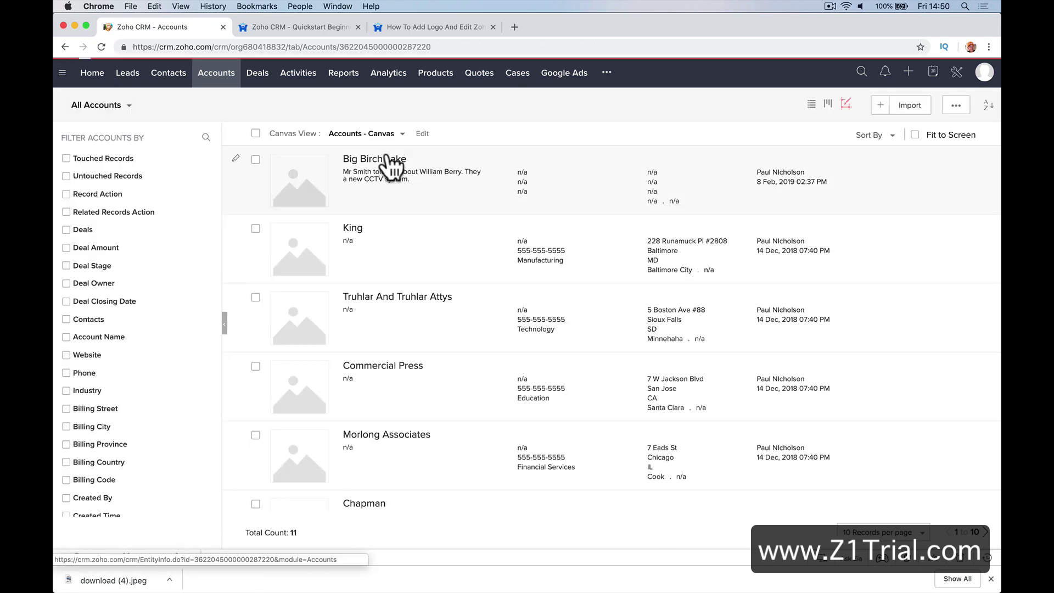
pyautogui.click(388, 161)
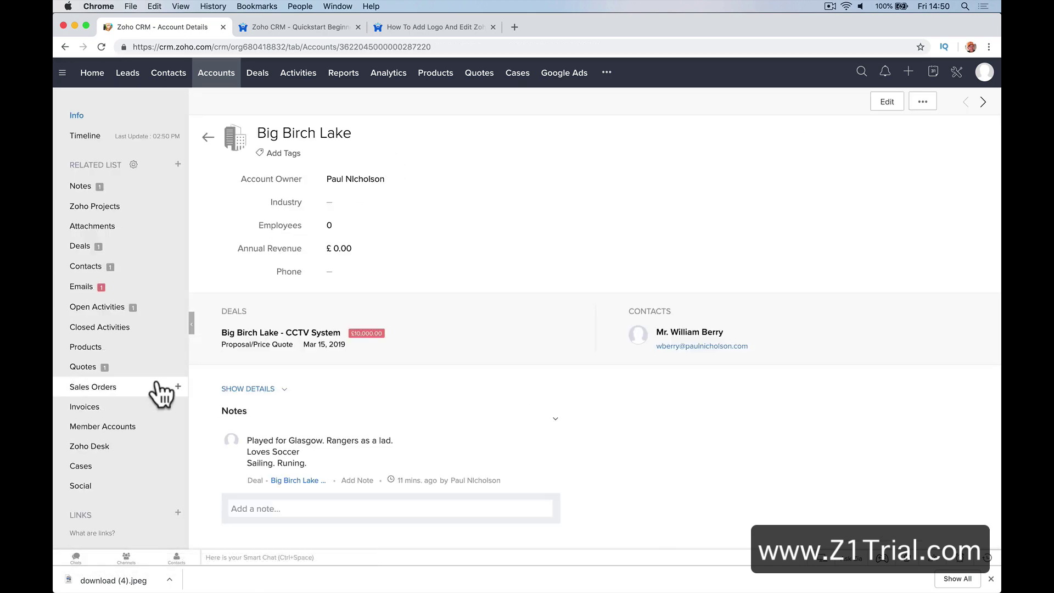
pyautogui.click(148, 287)
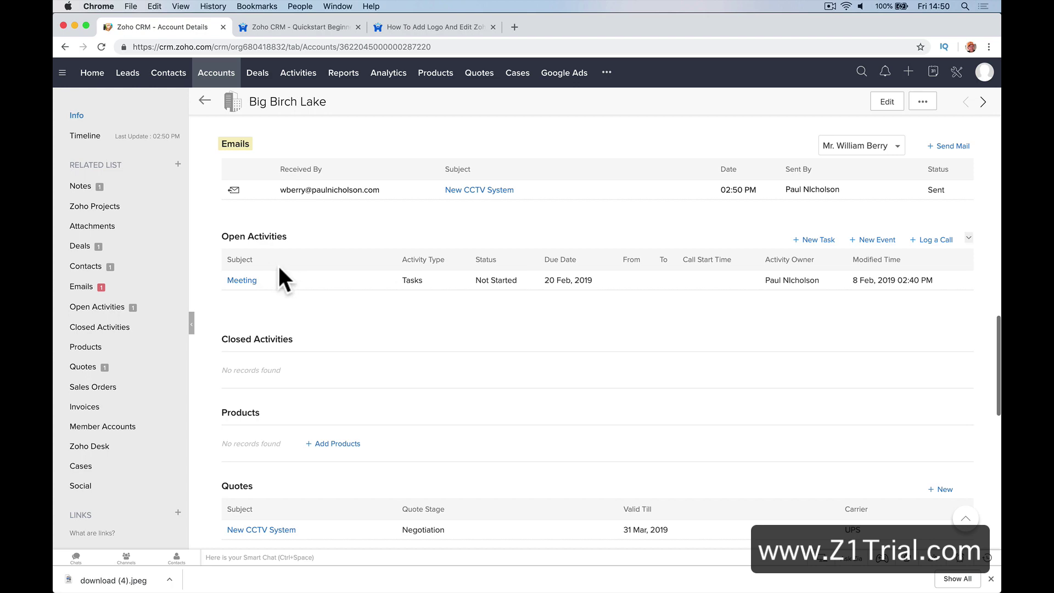
pyautogui.scroll(2, 280, 231)
pyautogui.scroll(10, 275, 215)
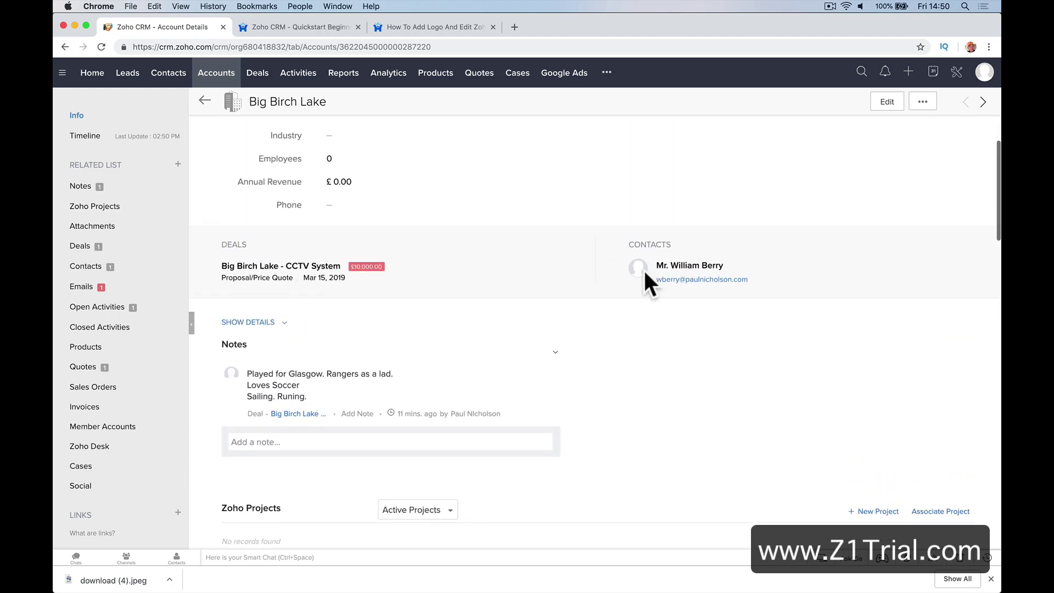
# On the account's contact, open the sent email, then download and open Quote CCTV System.pdf
pyautogui.click(674, 266)
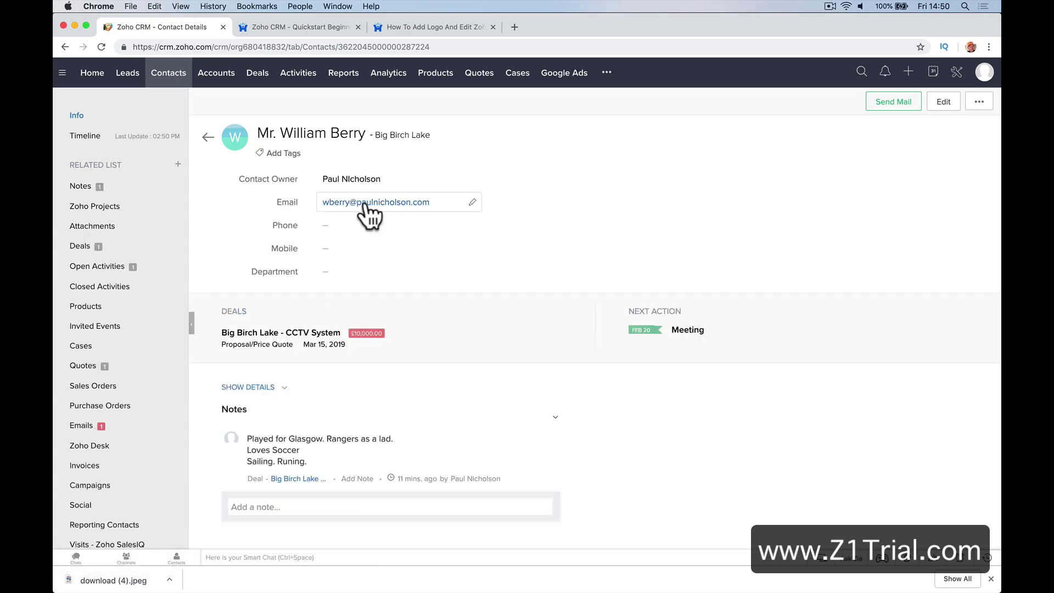
pyautogui.click(139, 428)
pyautogui.click(144, 371)
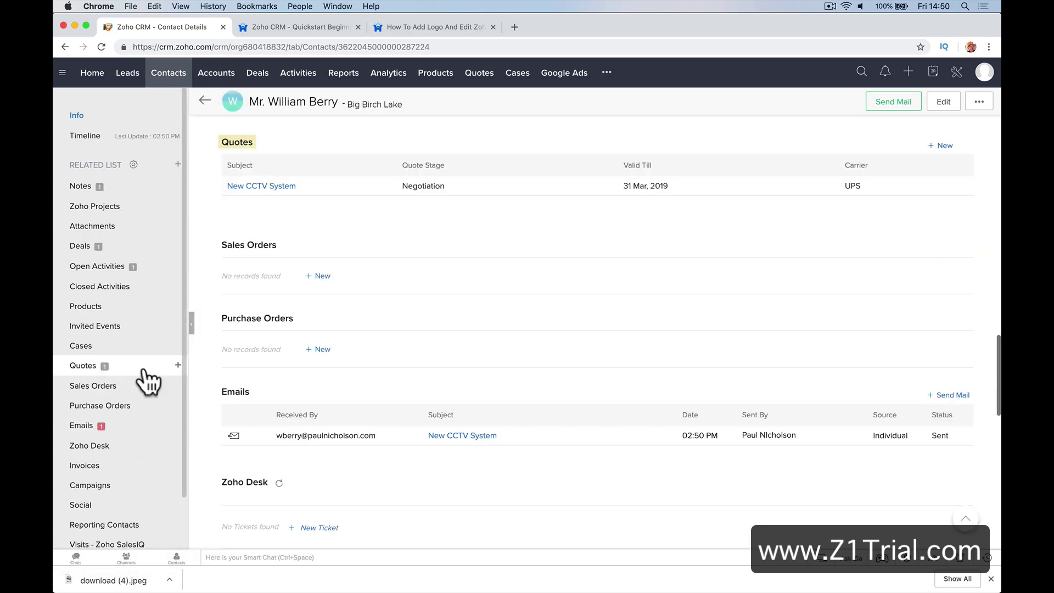
pyautogui.click(134, 429)
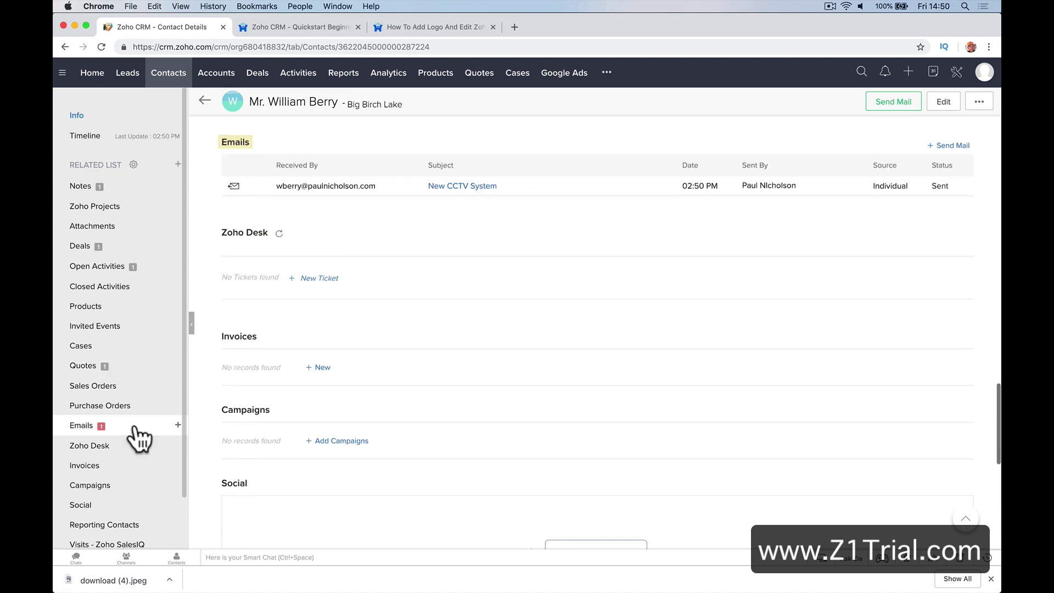
pyautogui.click(449, 187)
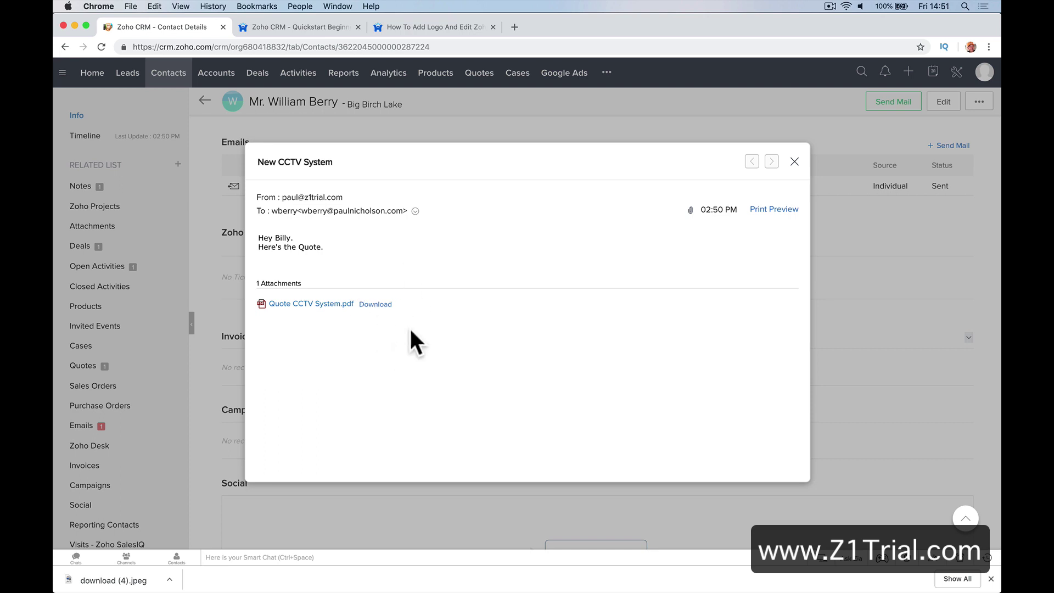
pyautogui.click(314, 304)
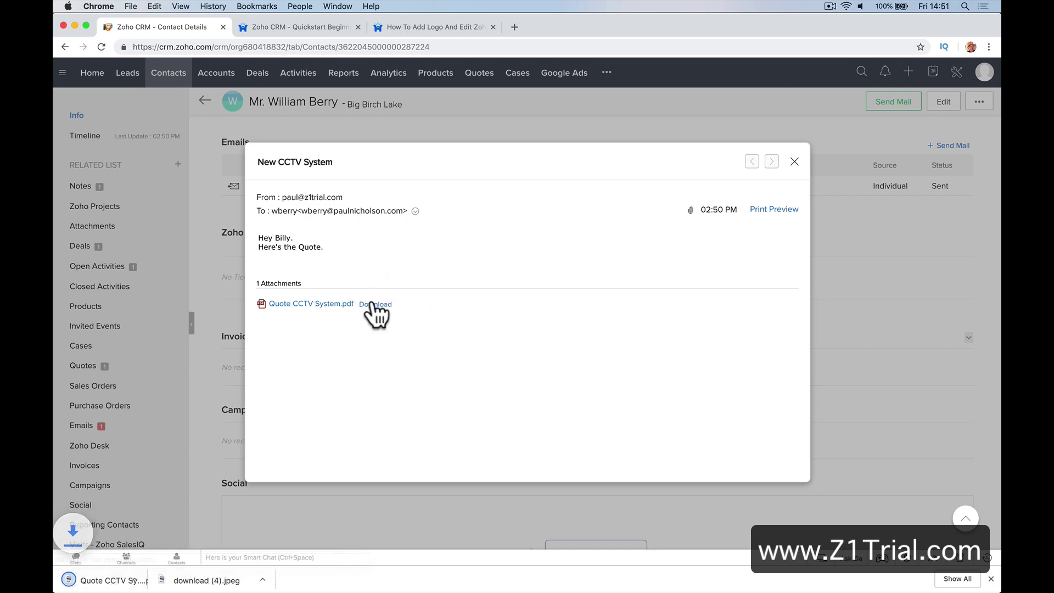
pyautogui.click(124, 580)
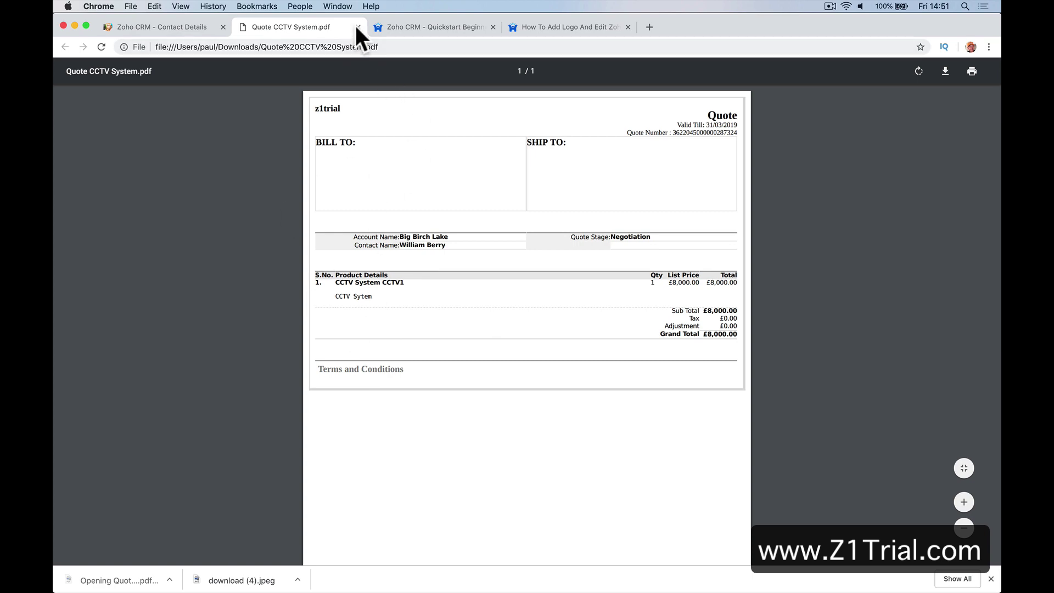
# Confirm in Apple Mail that the New CCTV System quote email arrived, then return to Chrome
pyautogui.click(358, 27)
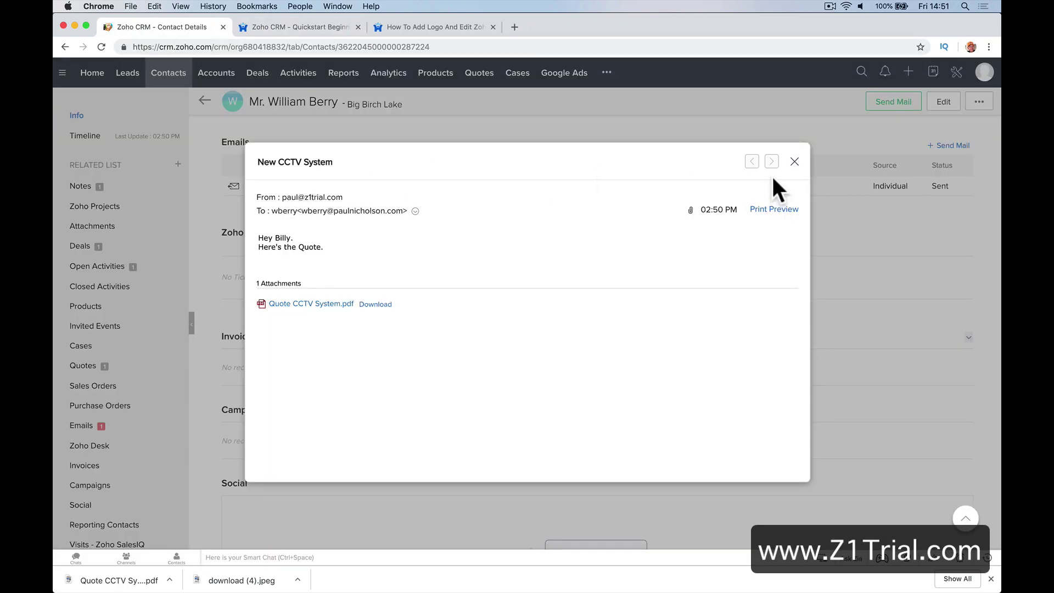
pyautogui.click(794, 162)
pyautogui.click(292, 571)
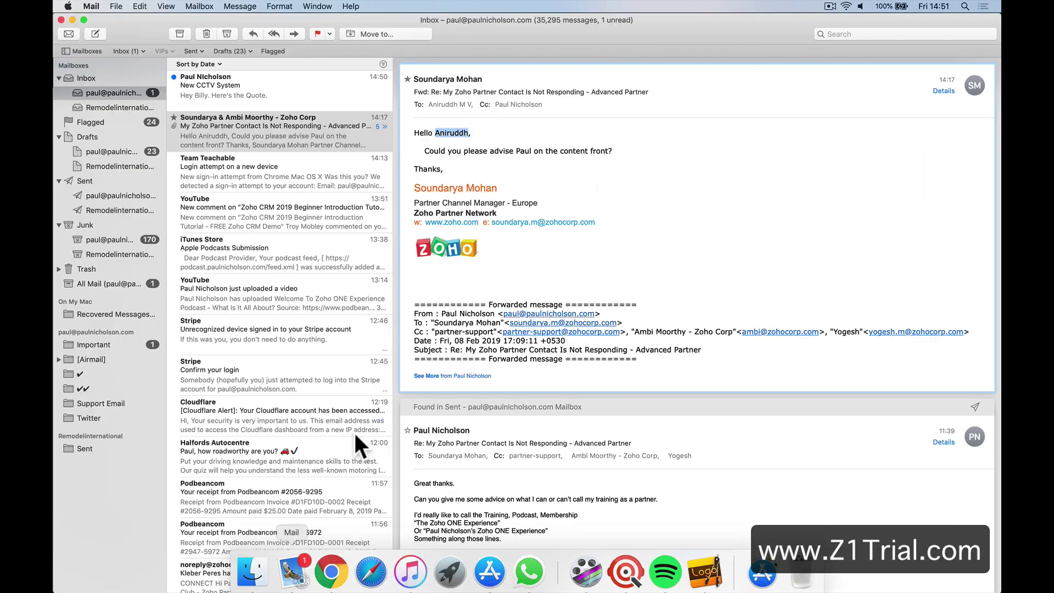
pyautogui.click(288, 98)
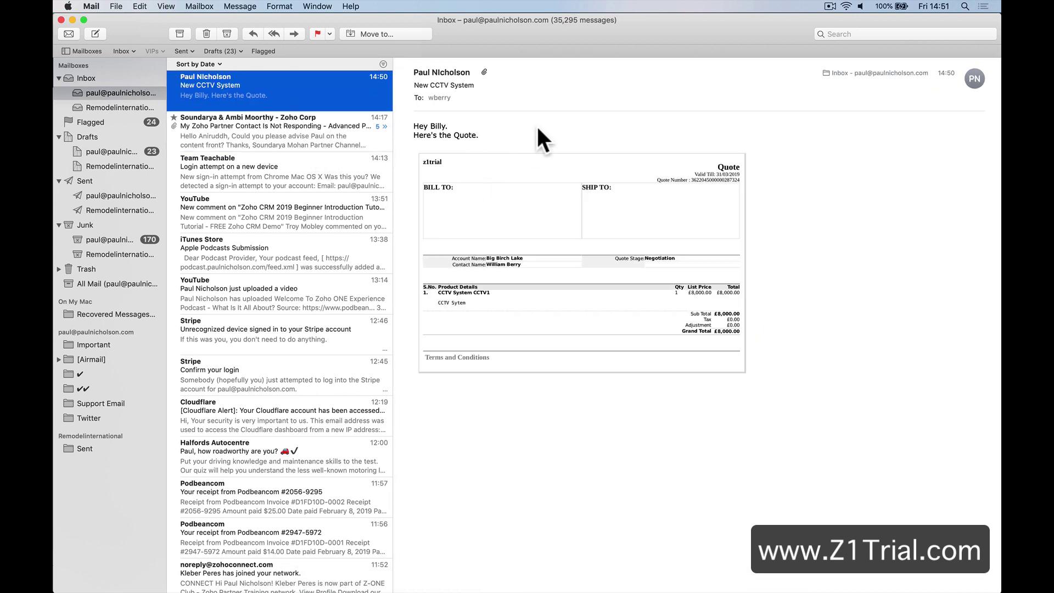
pyautogui.press('super+Tab')
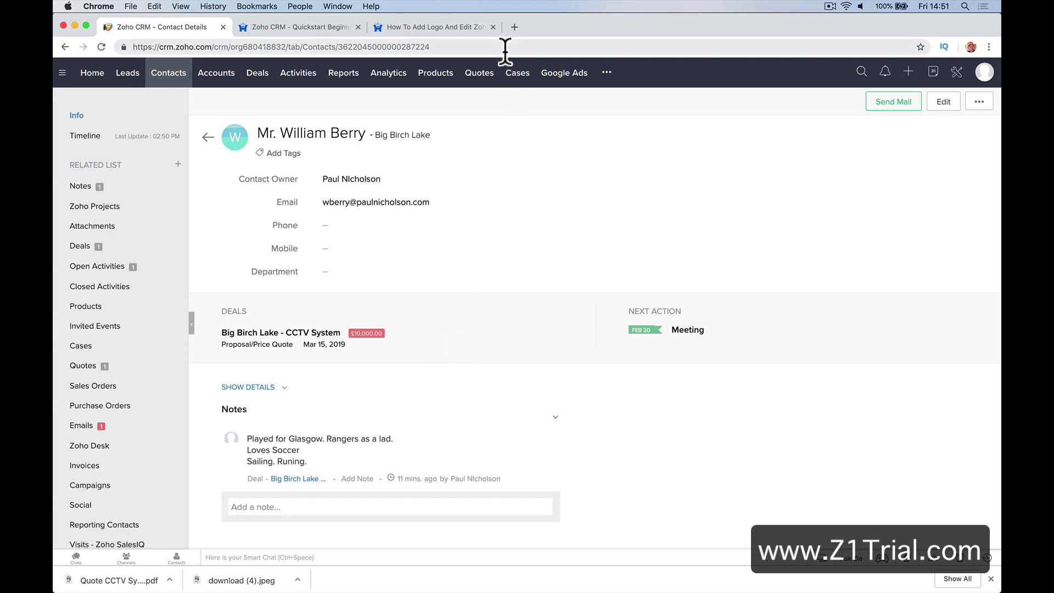
# Search the forum for 'zoho sign' and read the Deal To Signed Zoho Sign topic
pyautogui.click(457, 28)
pyautogui.click(785, 77)
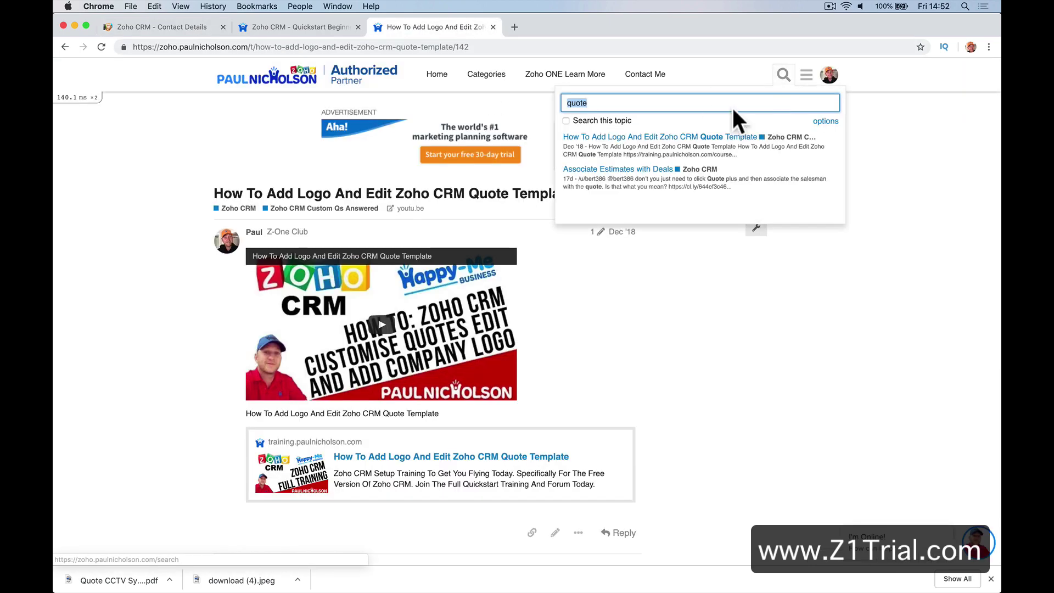
pyautogui.write('zoho ')
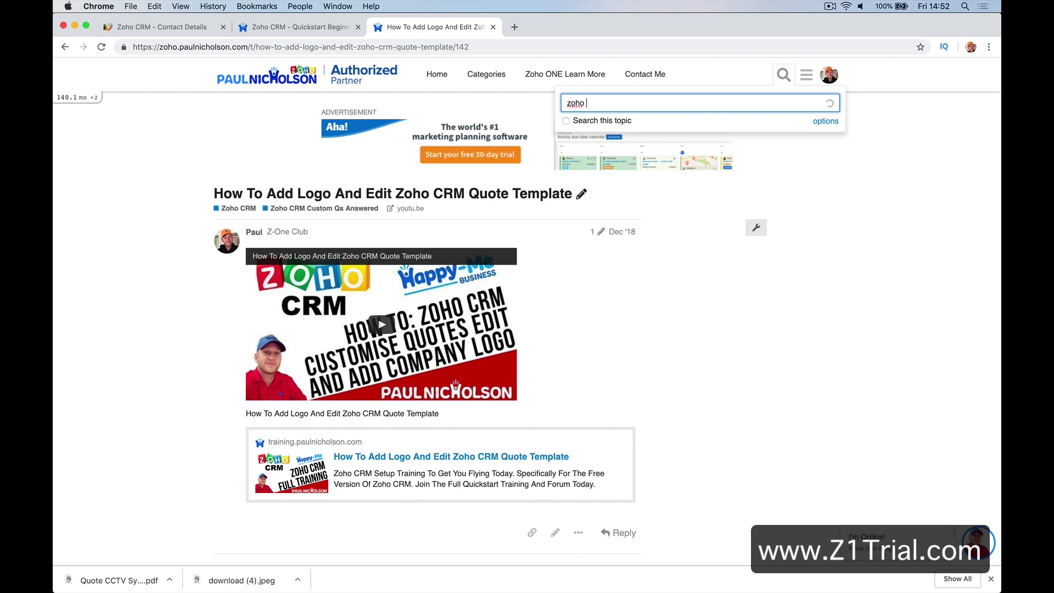
pyautogui.write('sign')
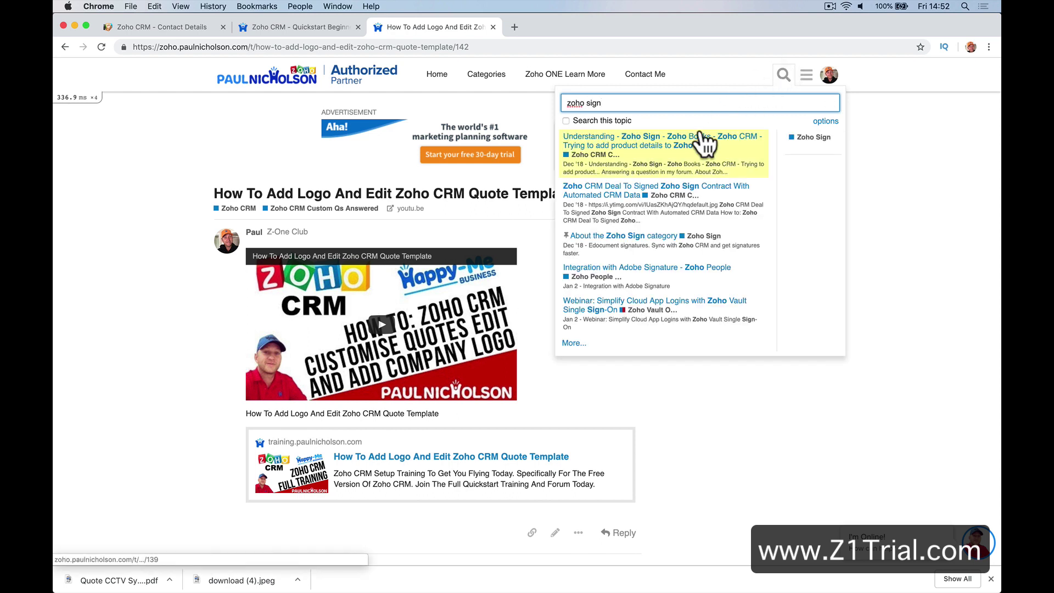
pyautogui.click(620, 201)
pyautogui.scroll(-5, 542, 320)
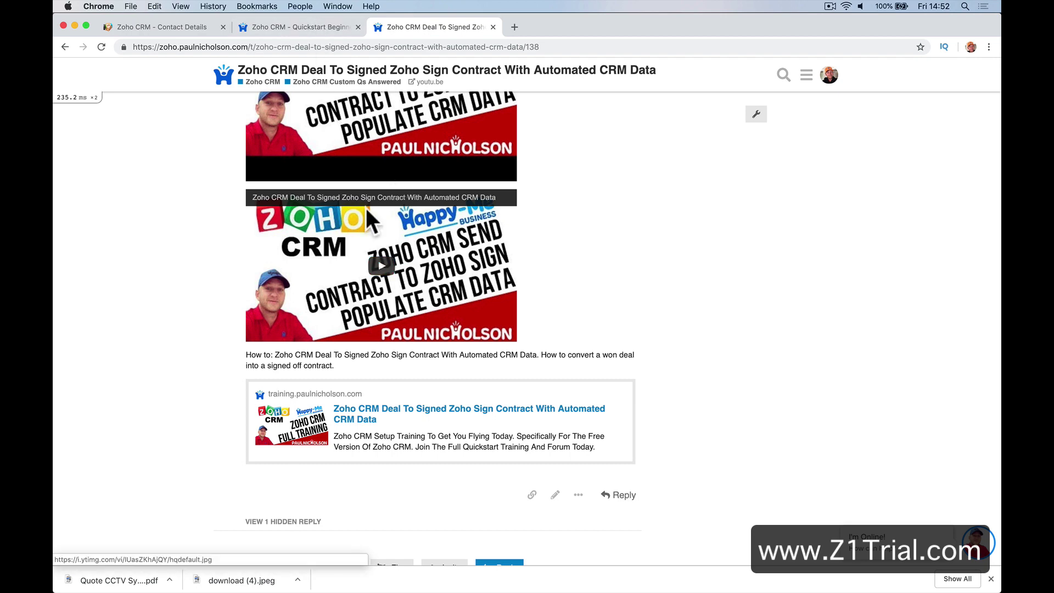
pyautogui.scroll(10, 416, 263)
# Return through the Quickstart course tab to the Zoho CRM contact record
pyautogui.click(299, 27)
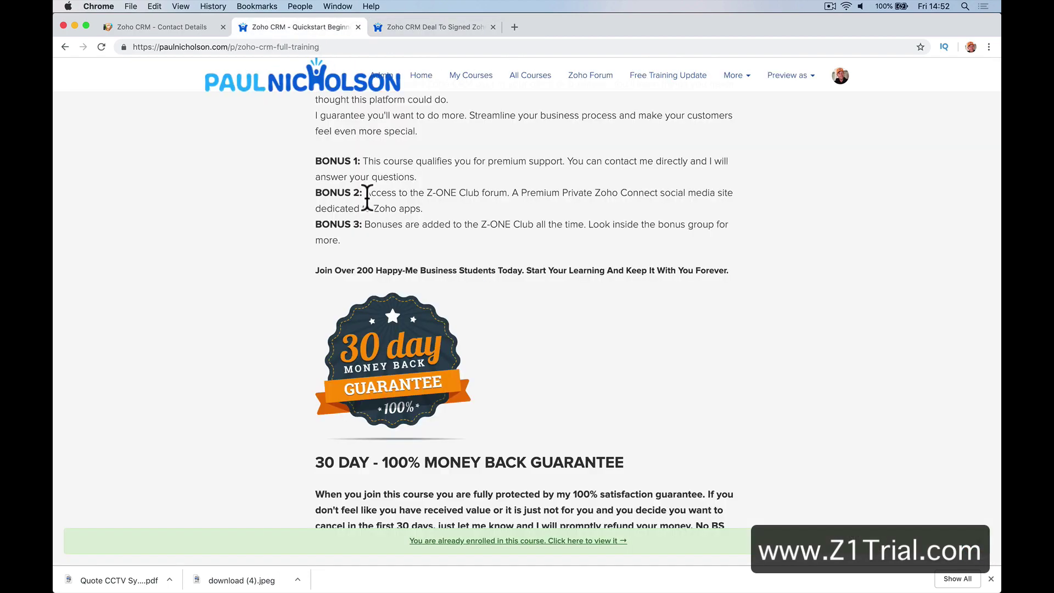
pyautogui.scroll(5, 460, 370)
pyautogui.click(190, 27)
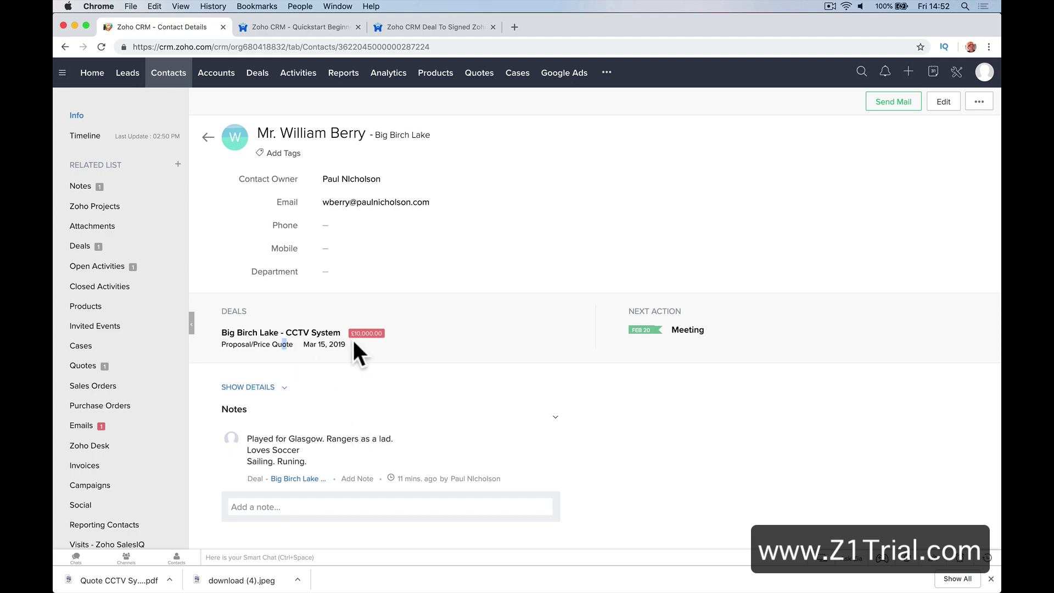
# From the contact's quotes, convert the New CCTV System quote into a sales order
pyautogui.click(127, 366)
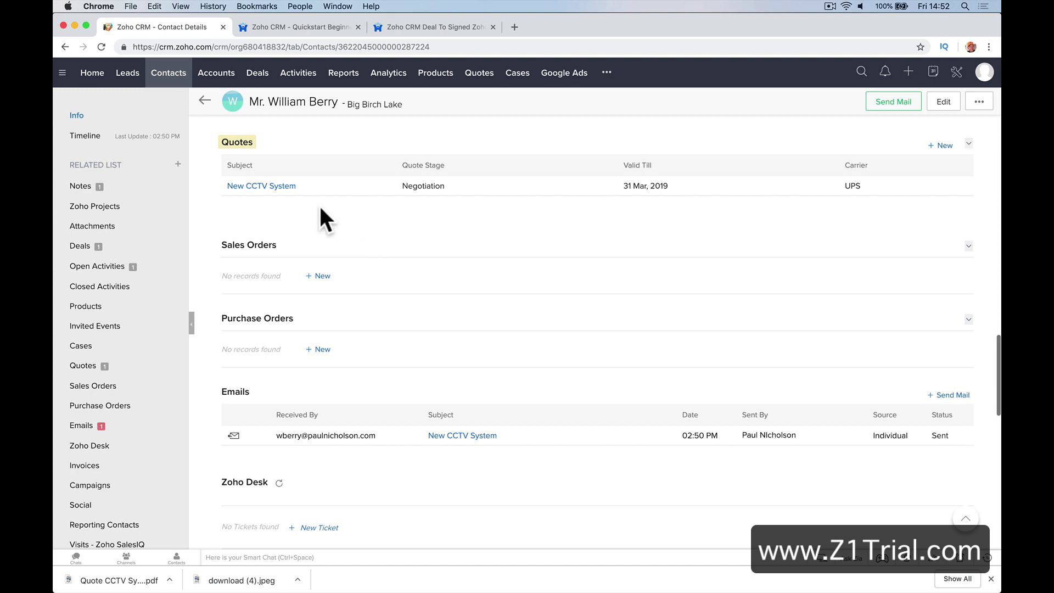
pyautogui.click(274, 188)
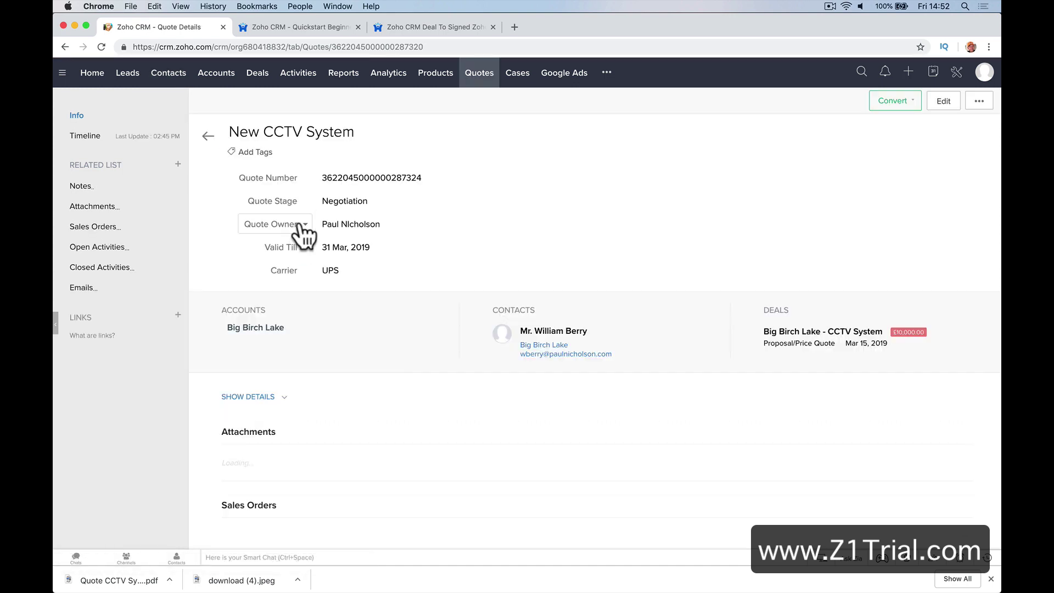
pyautogui.click(912, 103)
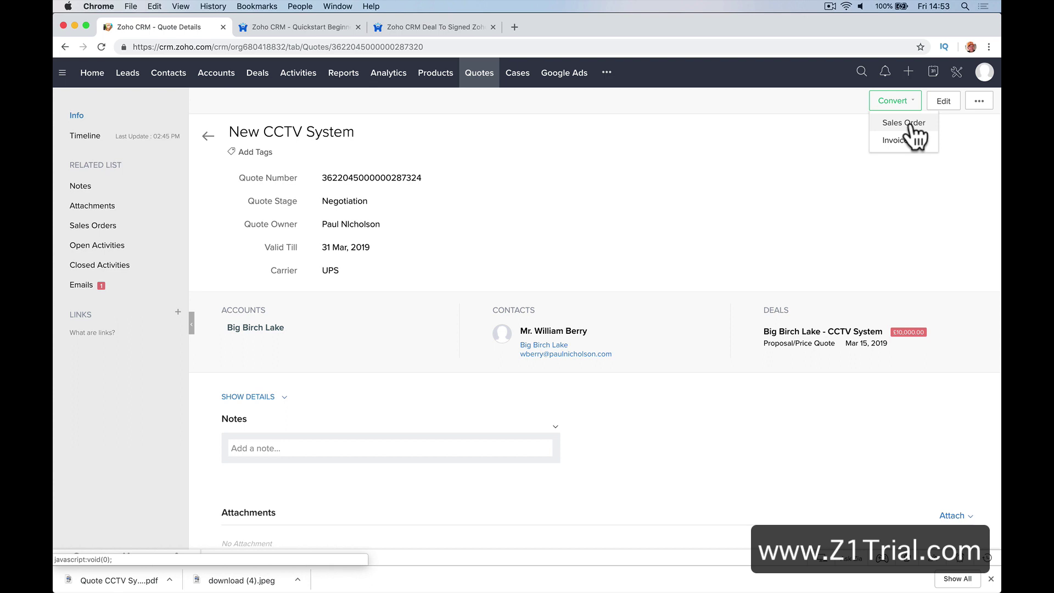
pyautogui.click(907, 123)
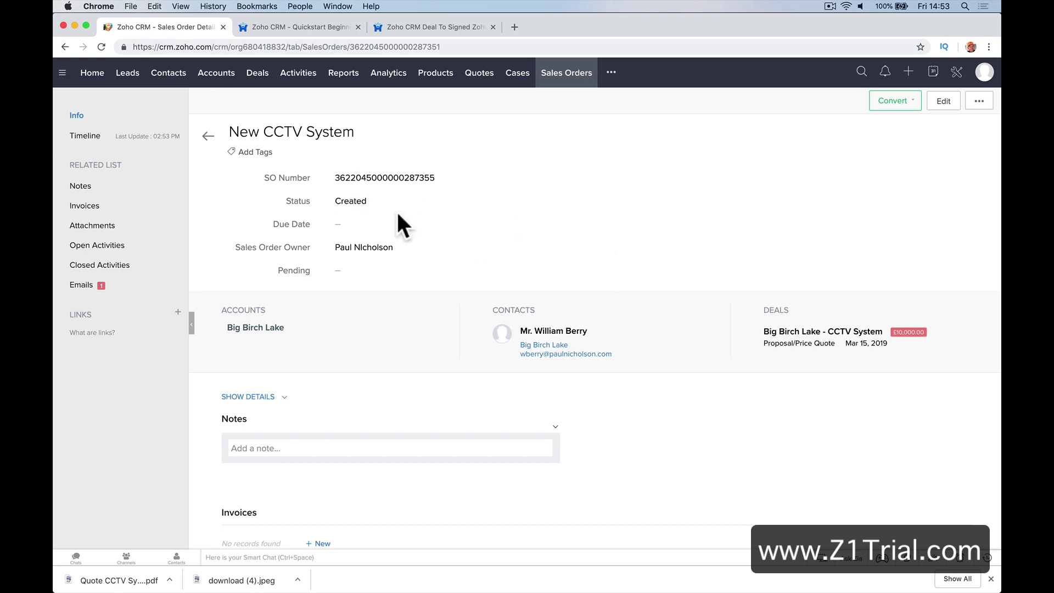
# Set the sales order's due date to 28 Feb, 2019, leaving Pending empty
pyautogui.click(430, 222)
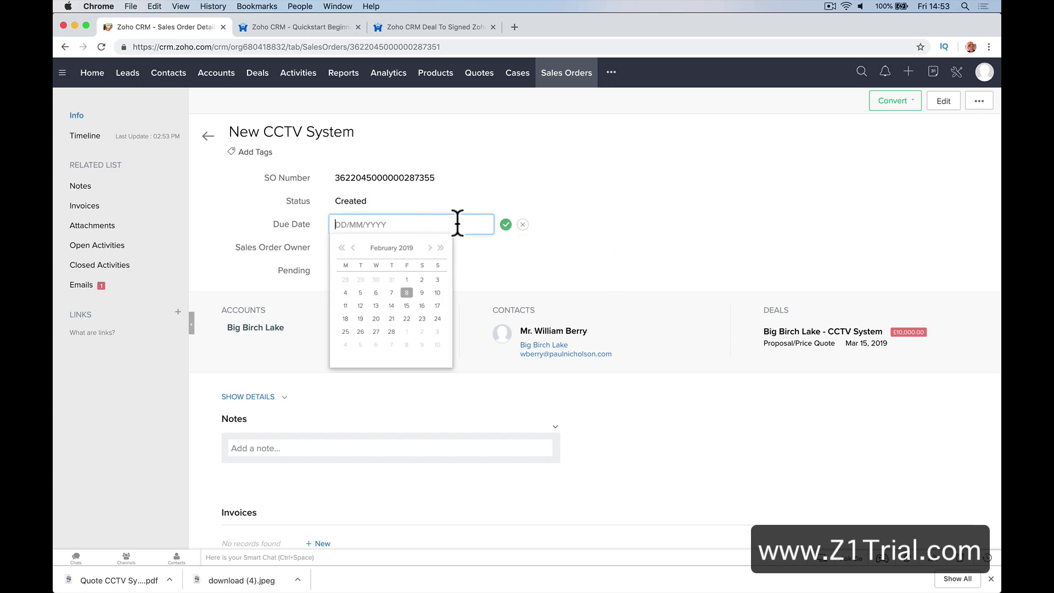
pyautogui.click(392, 330)
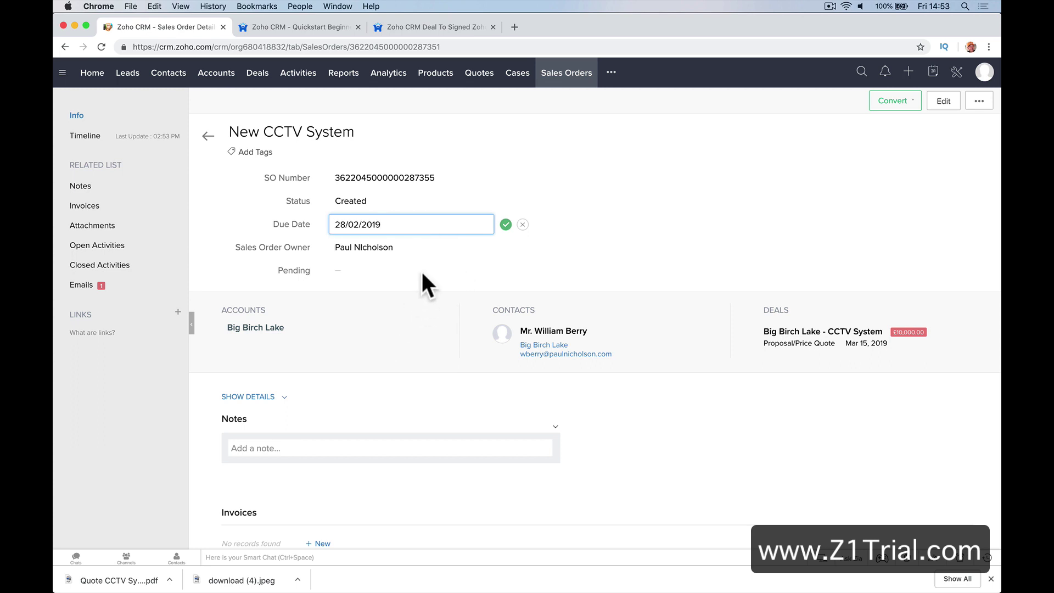
pyautogui.click(505, 225)
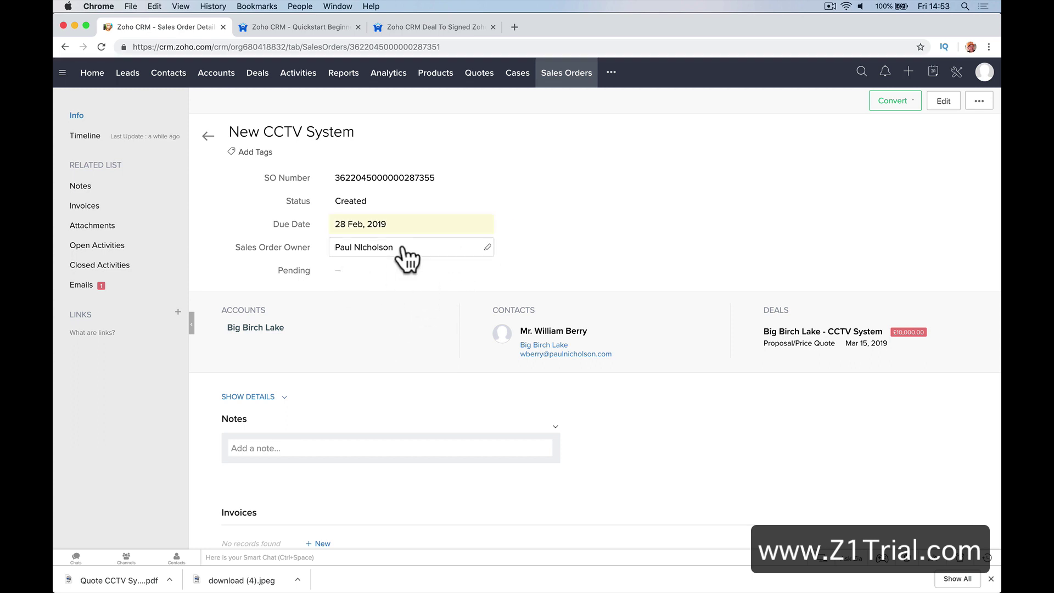
pyautogui.click(462, 270)
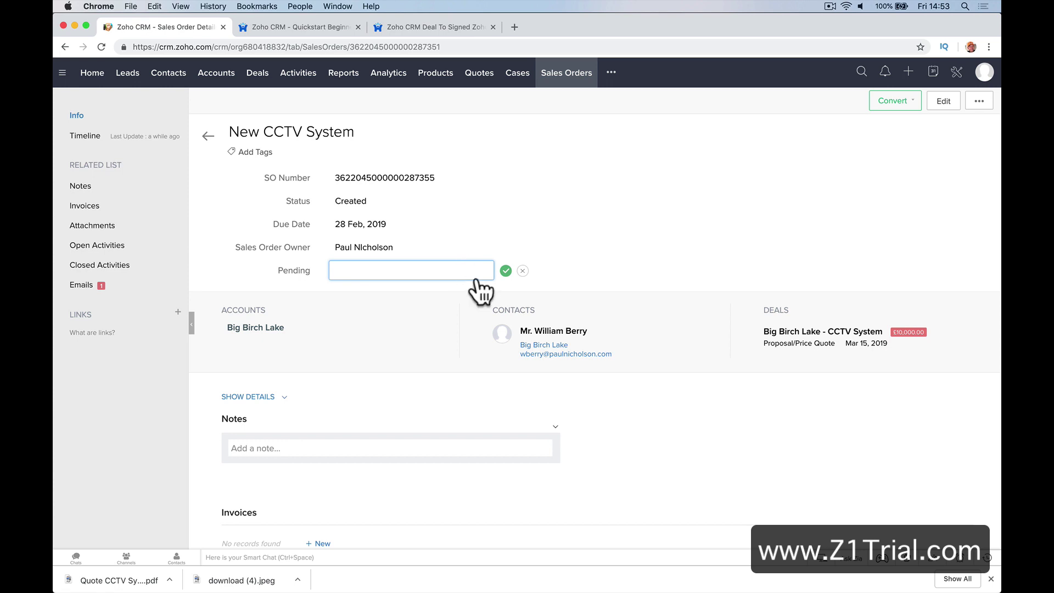
pyautogui.click(506, 271)
# Leave the sales order owner unchanged and open the linked contact's record
pyautogui.click(484, 247)
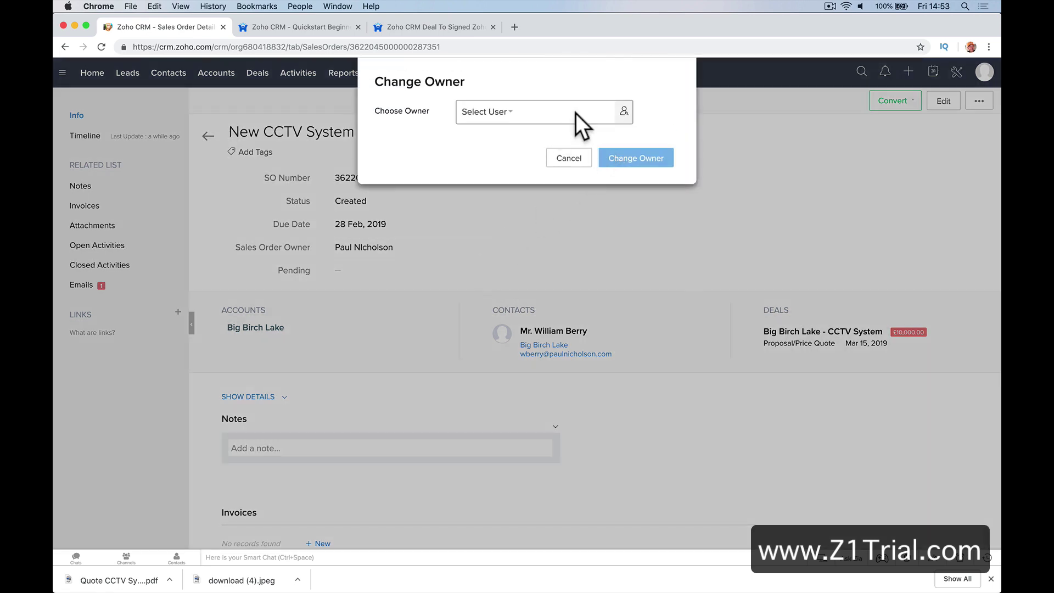
pyautogui.click(569, 160)
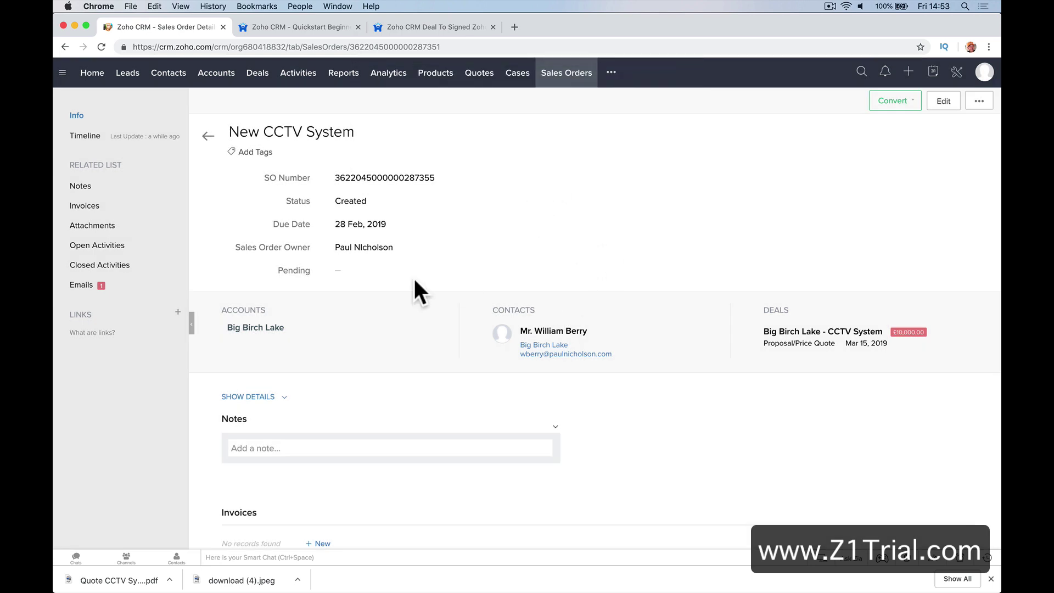
pyautogui.click(563, 329)
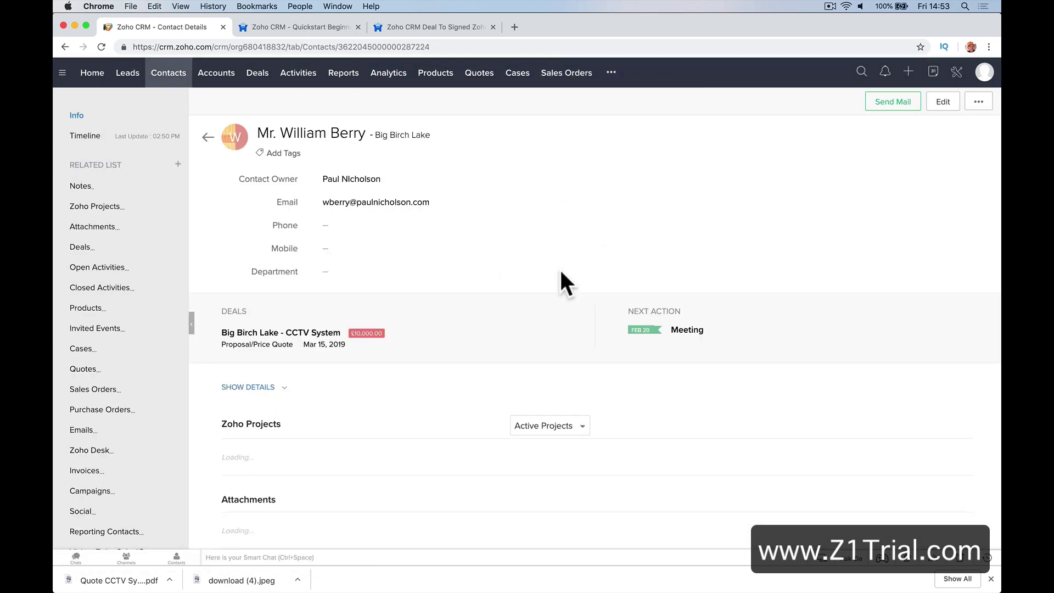
pyautogui.hscroll(-5, 561, 272)
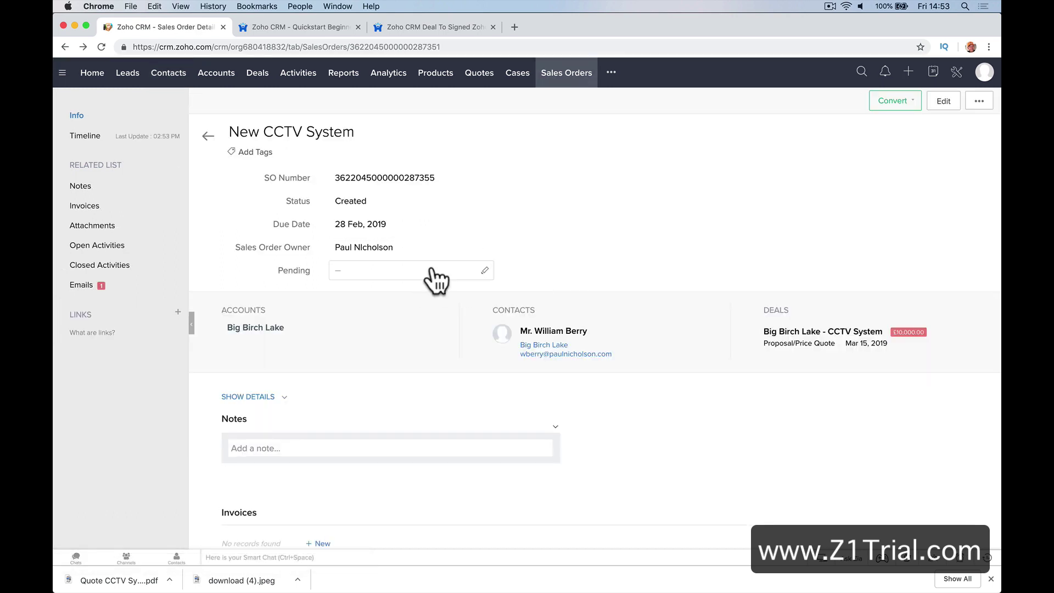
pyautogui.scroll(-5, 431, 279)
# Add the note 'Wants new system installed after the holidays.' and go to Sales Orders
pyautogui.click(368, 299)
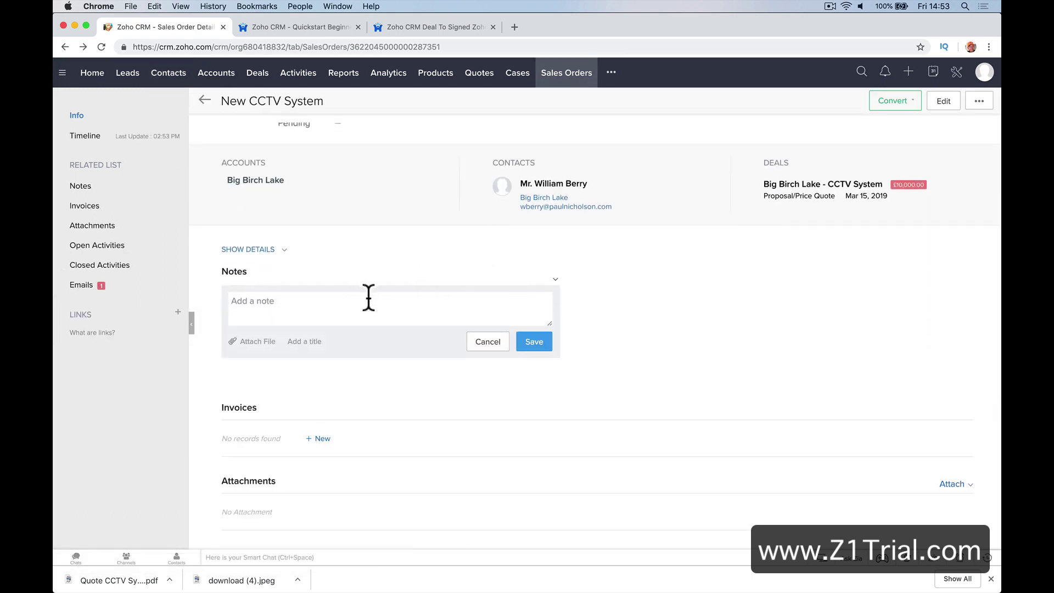
pyautogui.write('Wants new system installed aft')
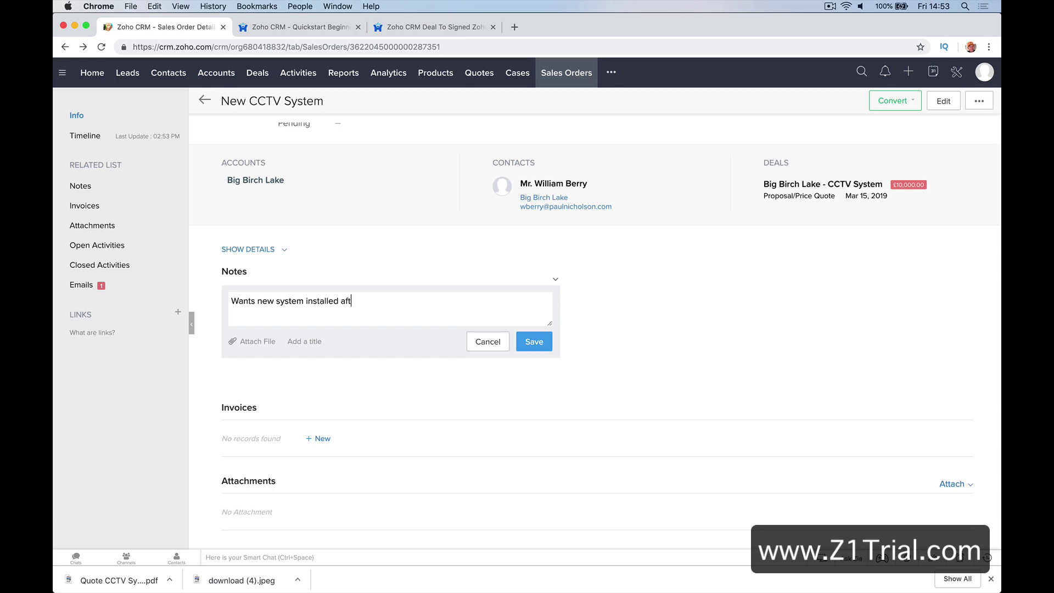
pyautogui.write('er the holidays.')
pyautogui.scroll(-5, 391, 442)
pyautogui.scroll(10, 391, 442)
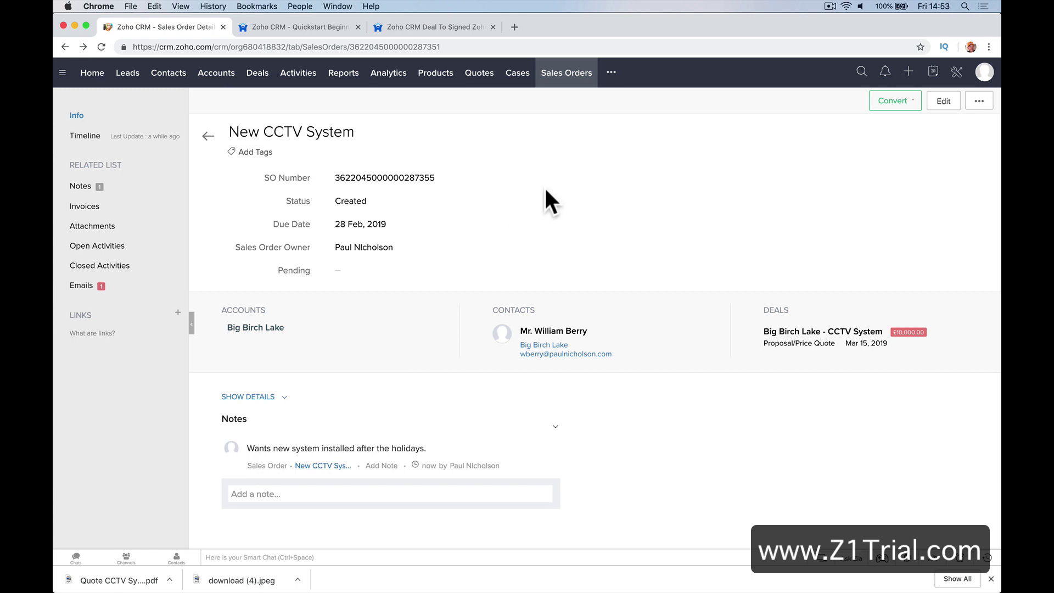
pyautogui.click(567, 78)
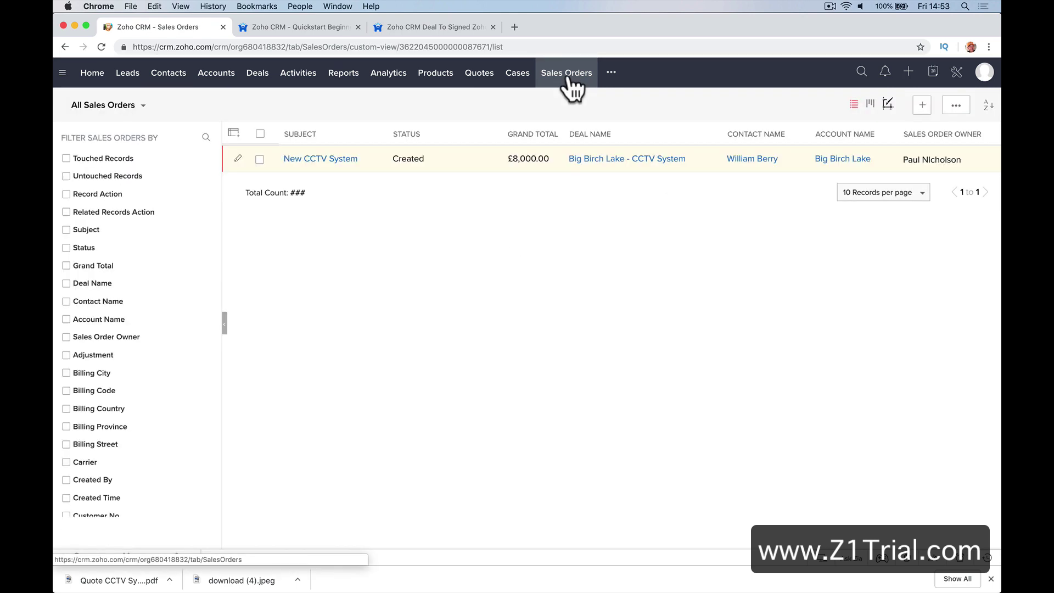
# Review the New CCTV System sales order, then open the New CCTV System quote
pyautogui.click(325, 159)
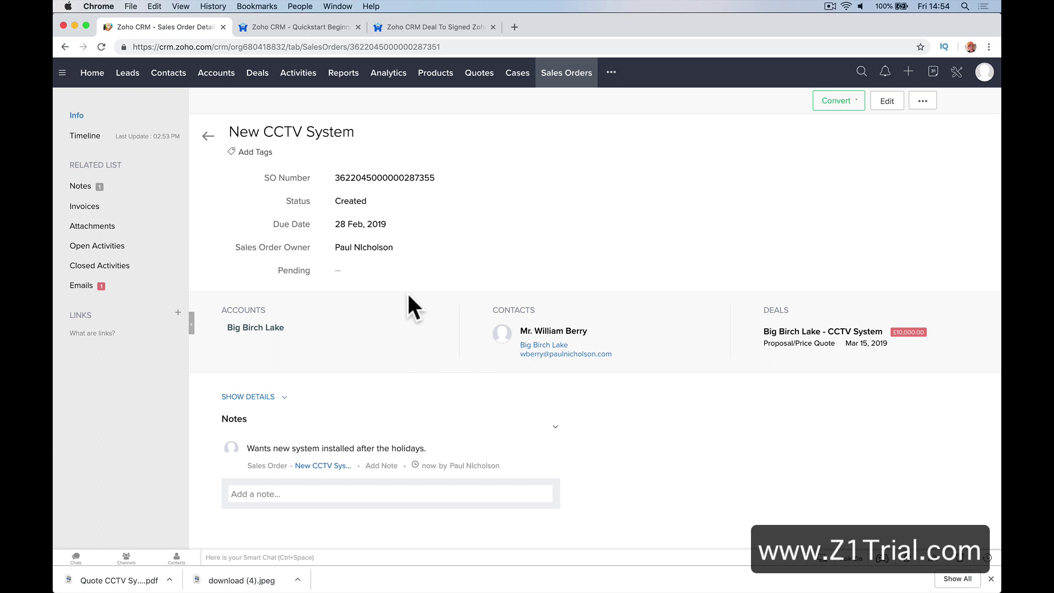
pyautogui.click(571, 73)
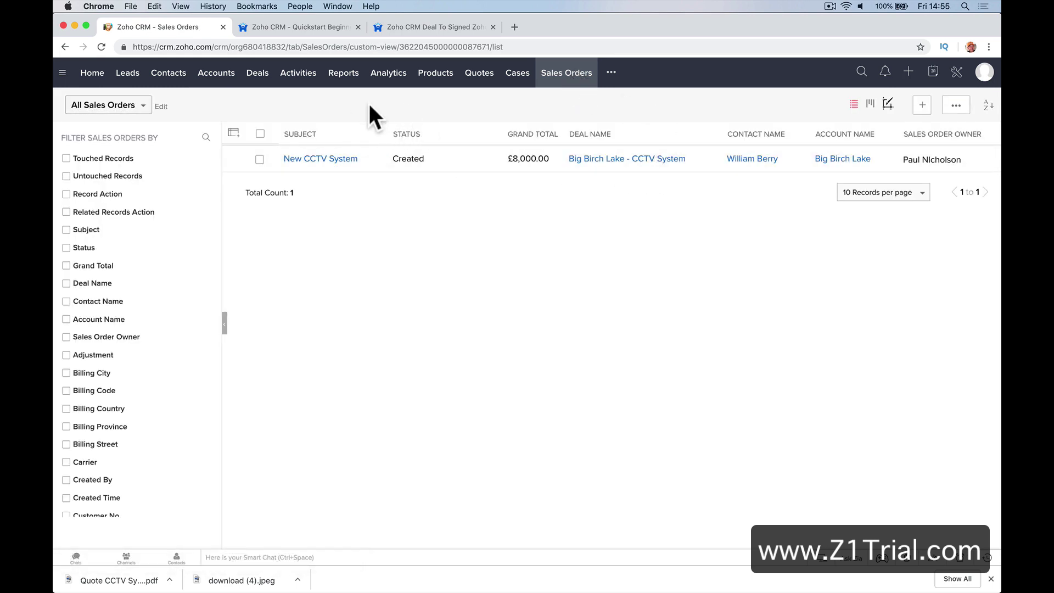
pyautogui.click(474, 81)
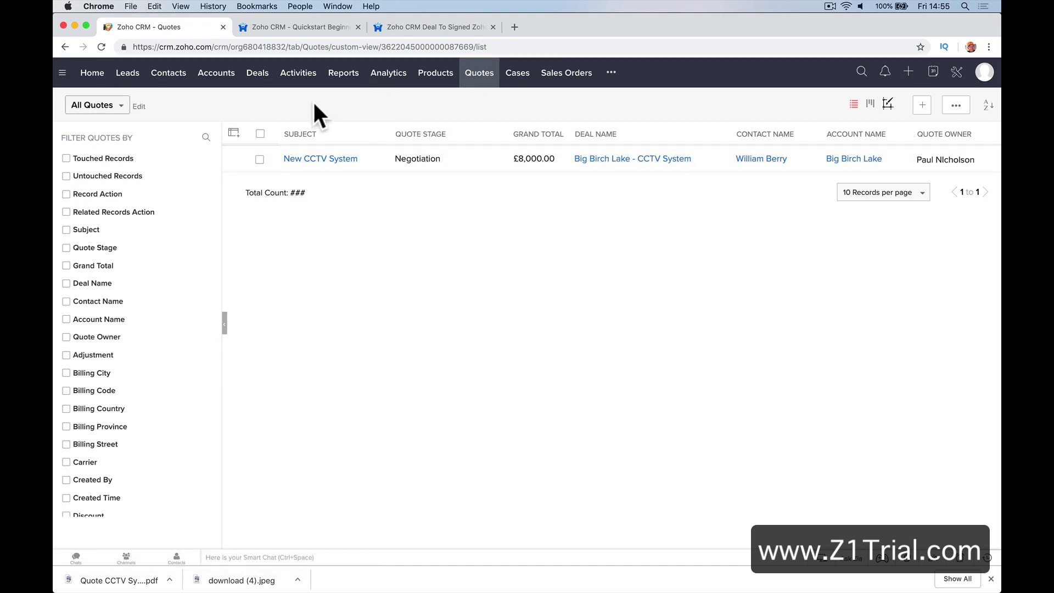
pyautogui.click(314, 158)
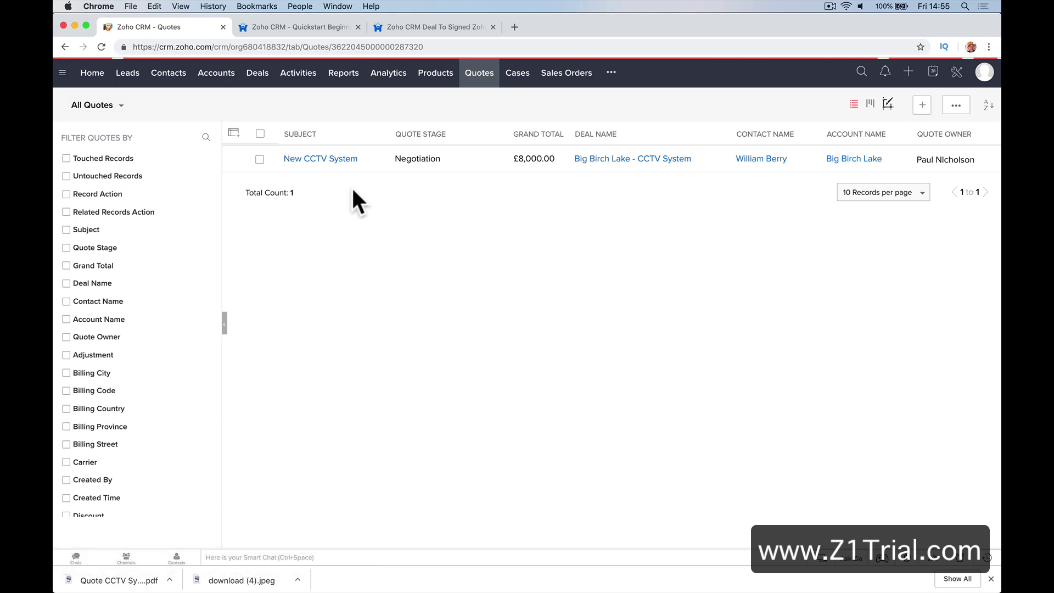
# Set the New CCTV System quote stage to Closed Won
pyautogui.click(373, 209)
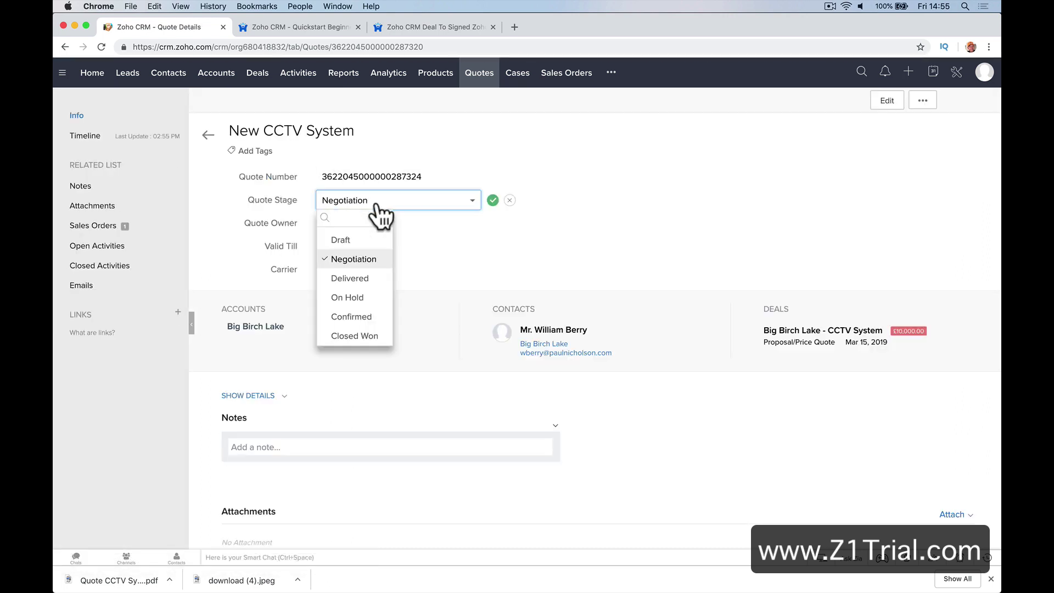
pyautogui.click(368, 336)
pyautogui.click(493, 203)
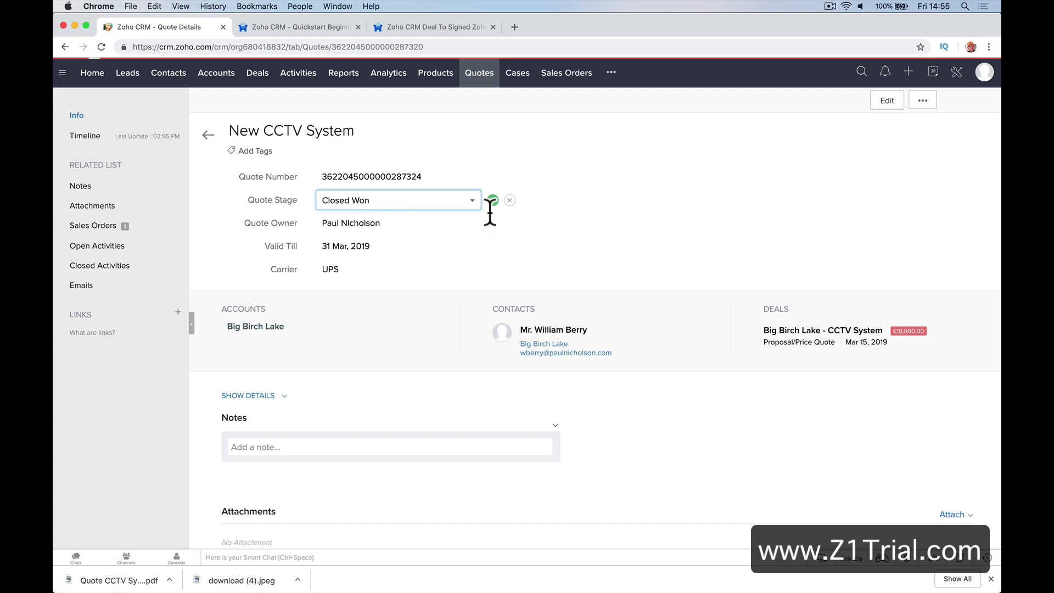
# Move the Big Birch Lake - CCTV System deal to Closed Won and confirm its details
pyautogui.click(256, 80)
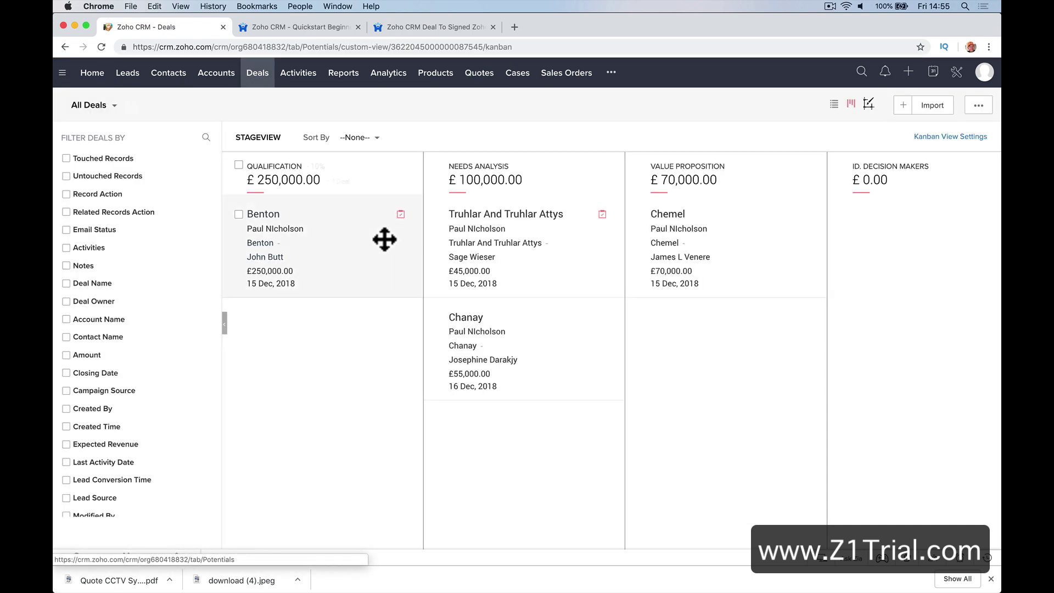
pyautogui.hscroll(3, 511, 273)
pyautogui.hscroll(10, 512, 271)
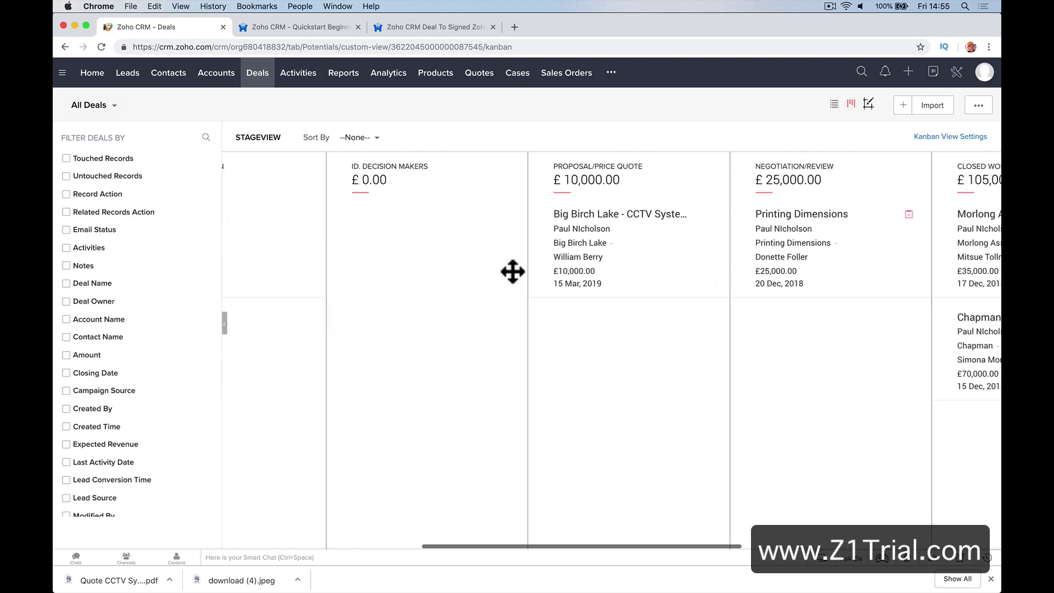
pyautogui.hscroll(5, 512, 271)
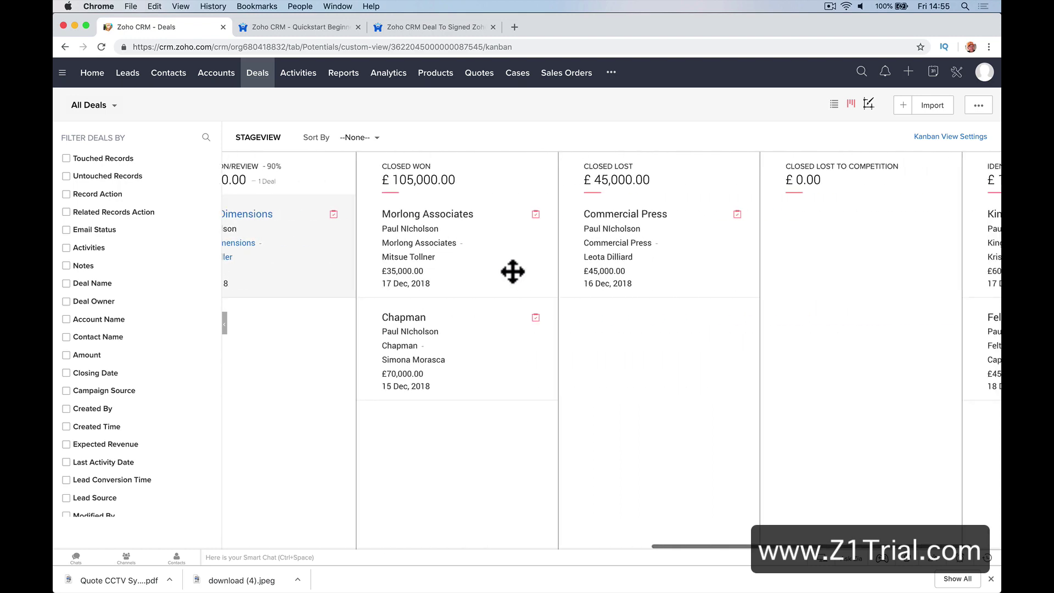
pyautogui.hscroll(-8, 512, 272)
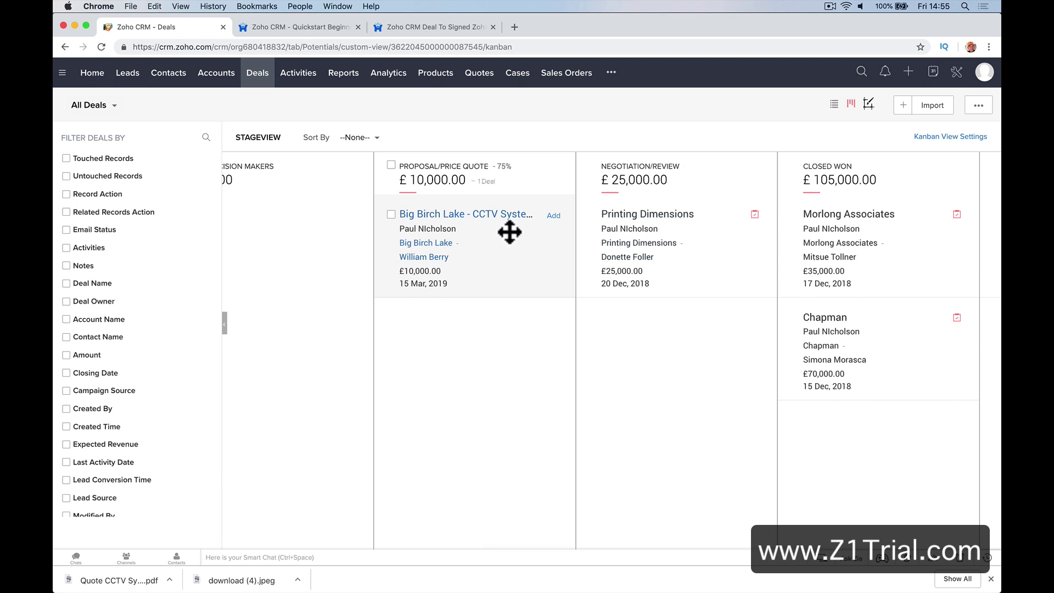
pyautogui.moveTo(511, 232); pyautogui.dragTo(369, 329)
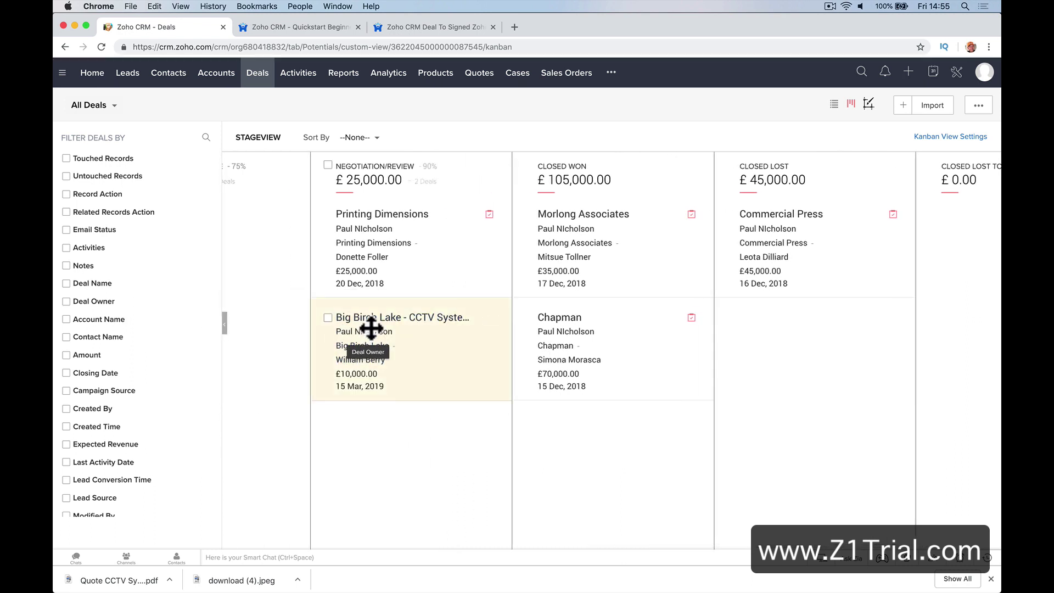
pyautogui.click(388, 317)
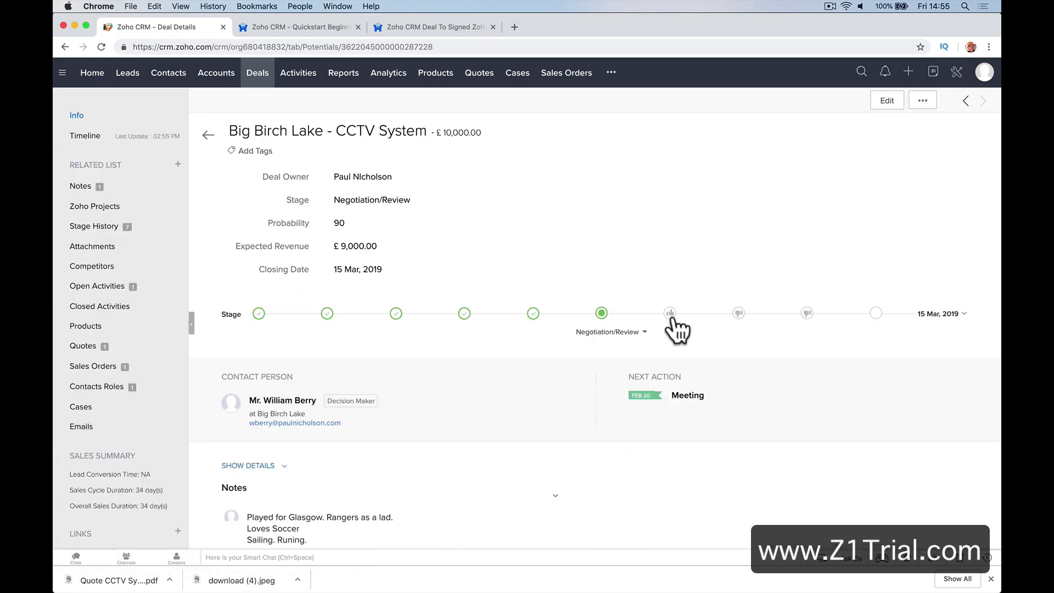
pyautogui.click(670, 314)
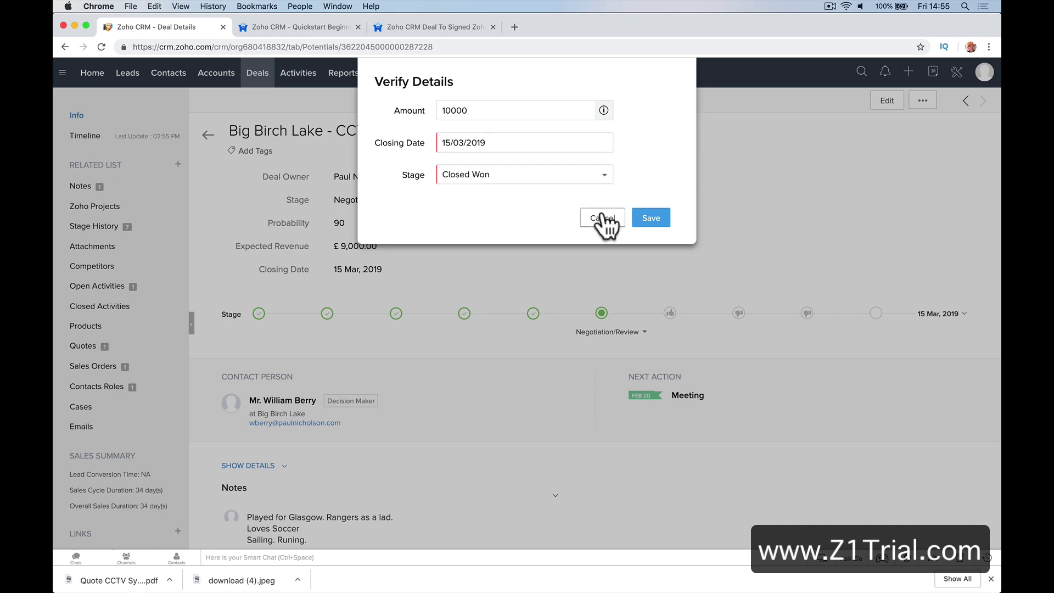
pyautogui.click(648, 218)
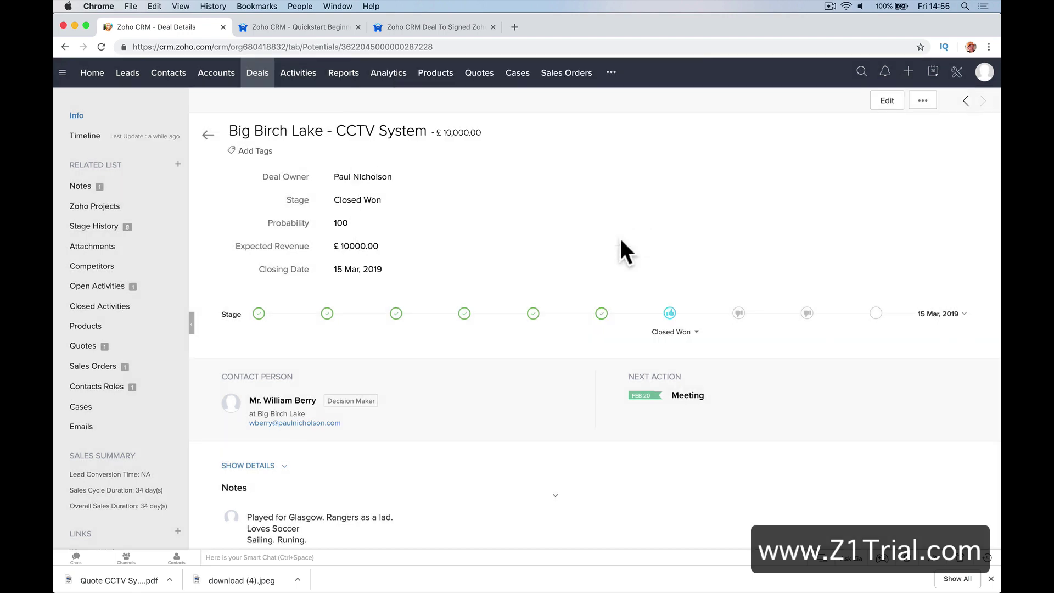
# Open the New CCTV System sales order from the Sales Orders list
pyautogui.click(477, 76)
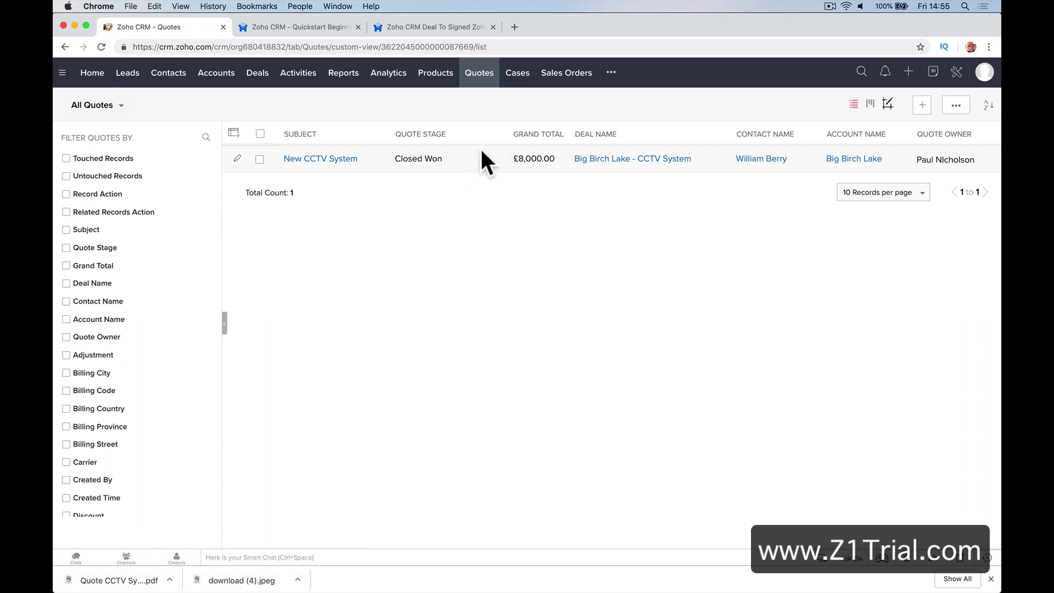
pyautogui.click(562, 76)
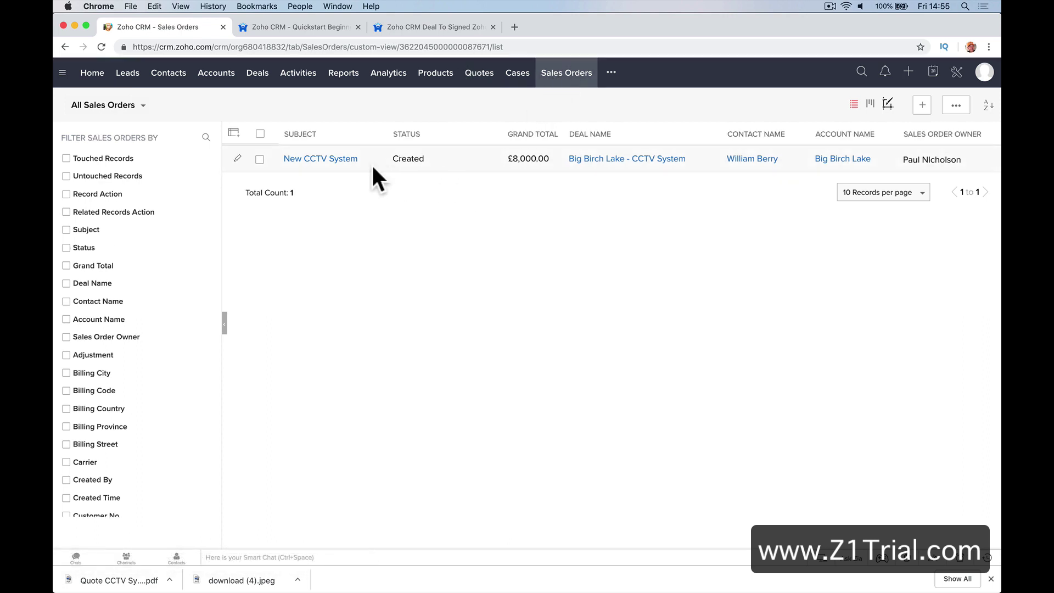
pyautogui.click(332, 159)
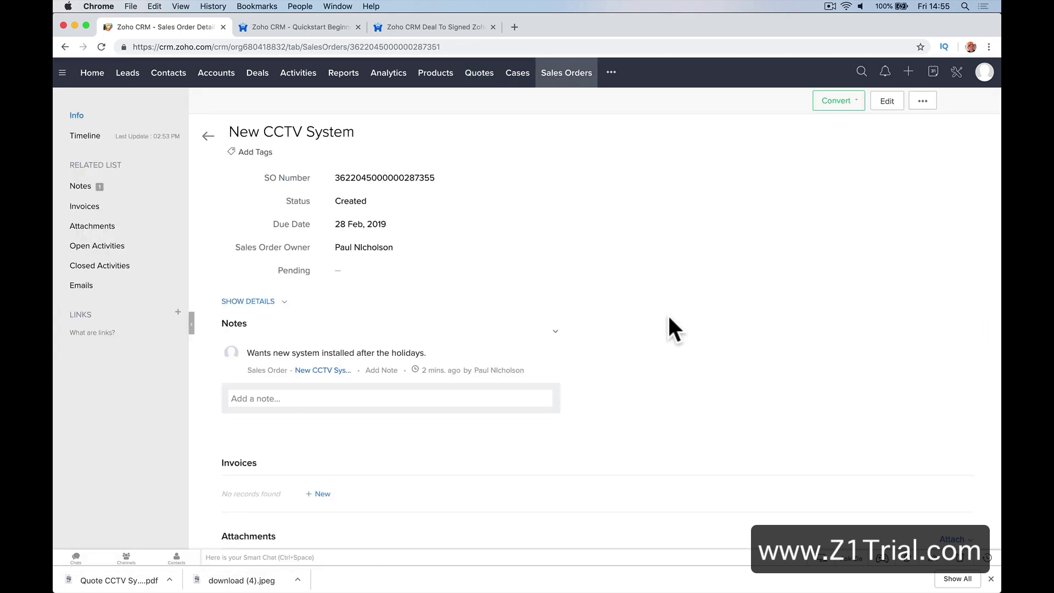
# Convert the sales order to an invoice despite the stock warning, dated 8 Feb, 2019
pyautogui.click(821, 107)
pyautogui.click(824, 122)
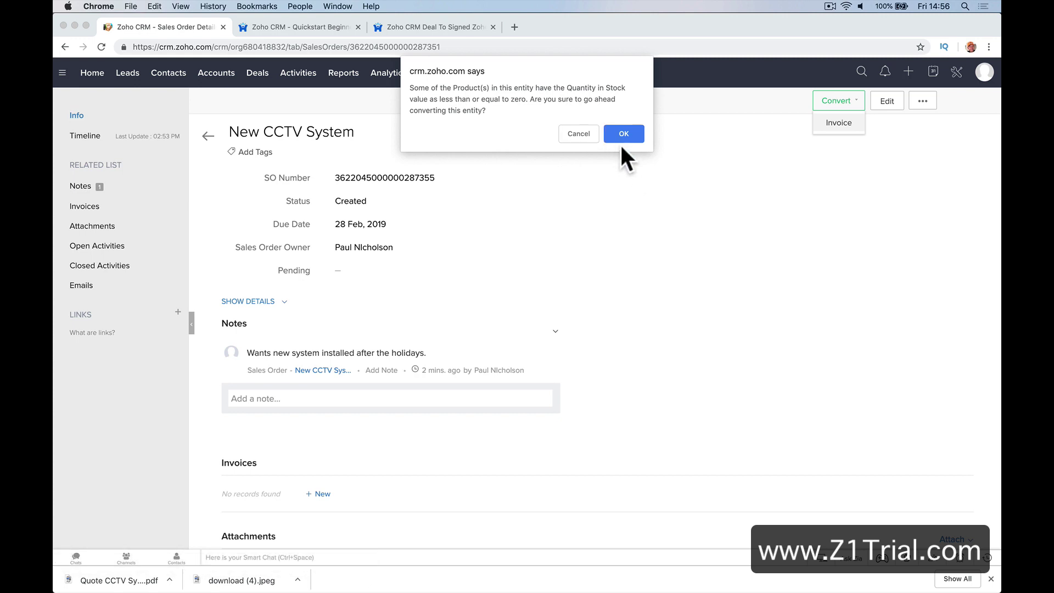
pyautogui.click(622, 139)
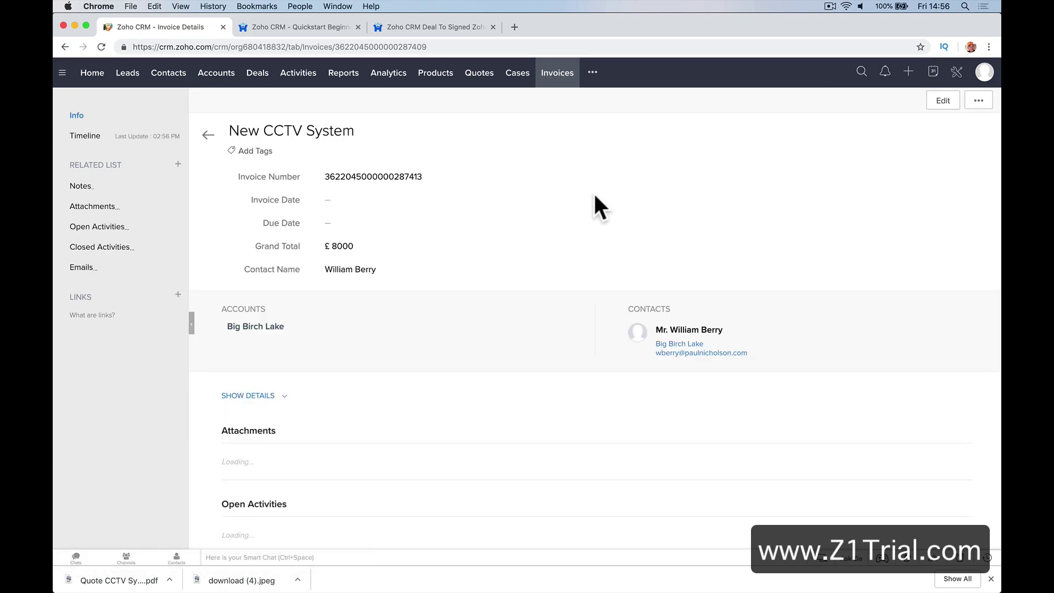
pyautogui.click(345, 200)
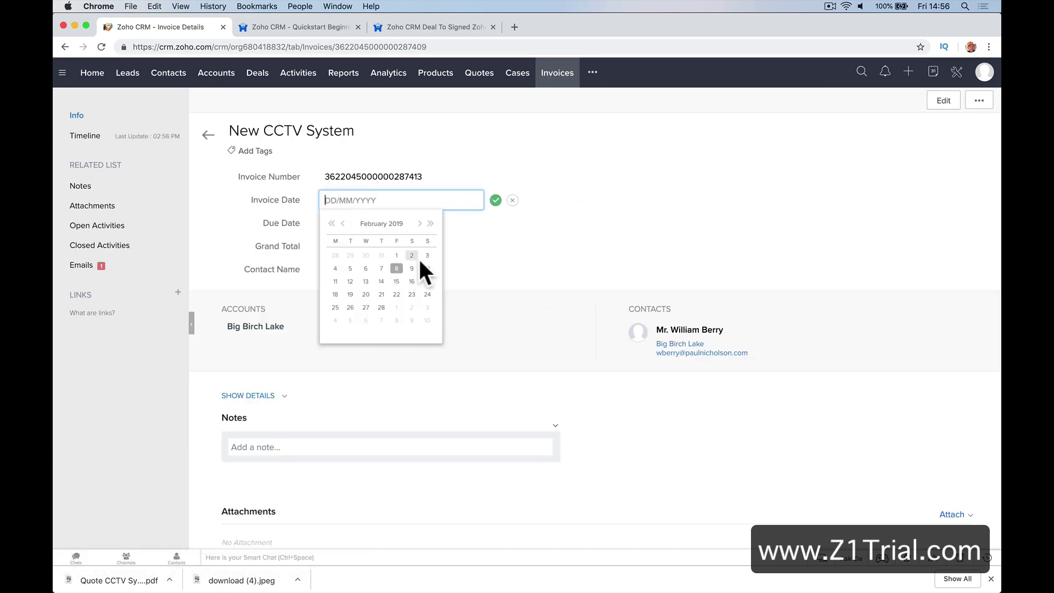
pyautogui.click(396, 268)
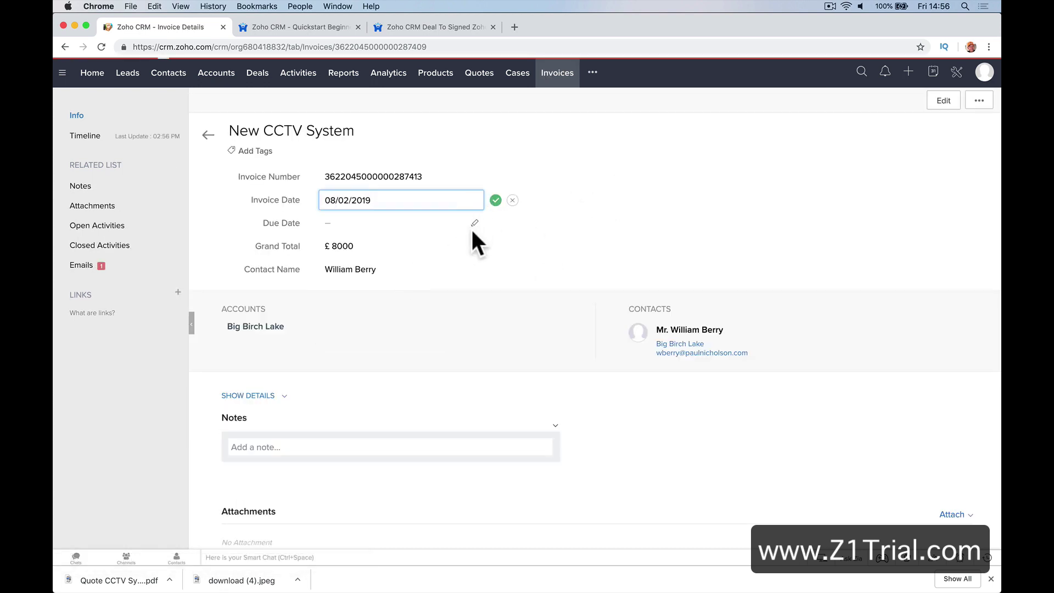
pyautogui.scroll(-1, 470, 243)
pyautogui.scroll(-5, 441, 306)
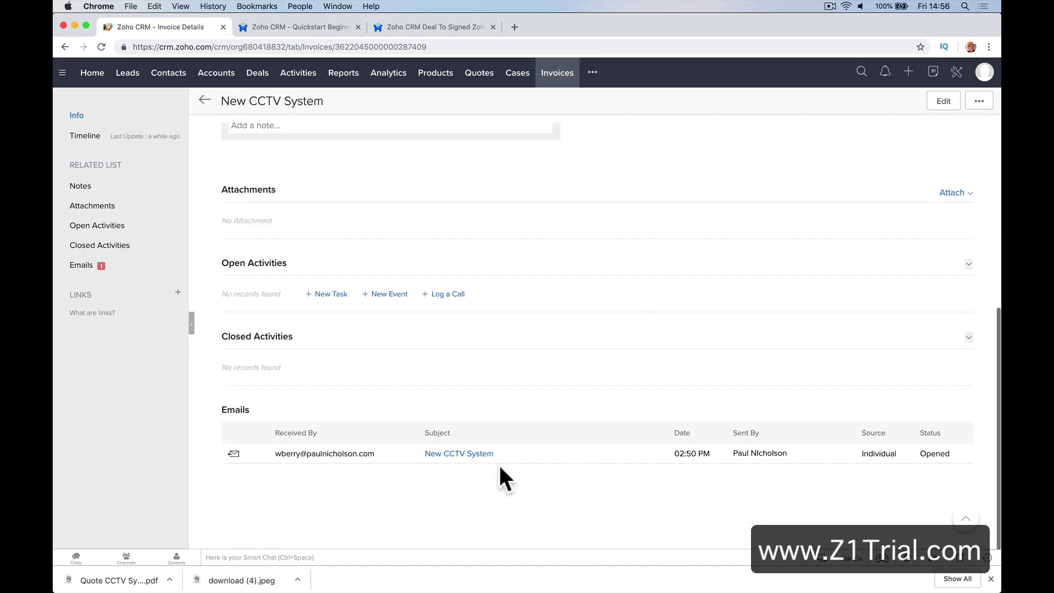
pyautogui.scroll(5, 693, 258)
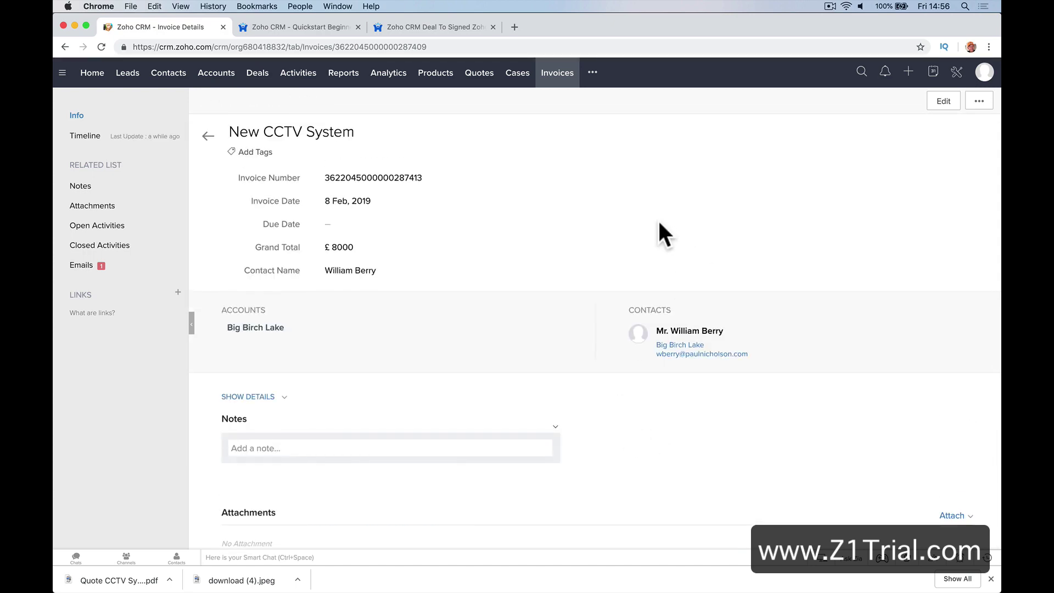
pyautogui.scroll(-5, 658, 219)
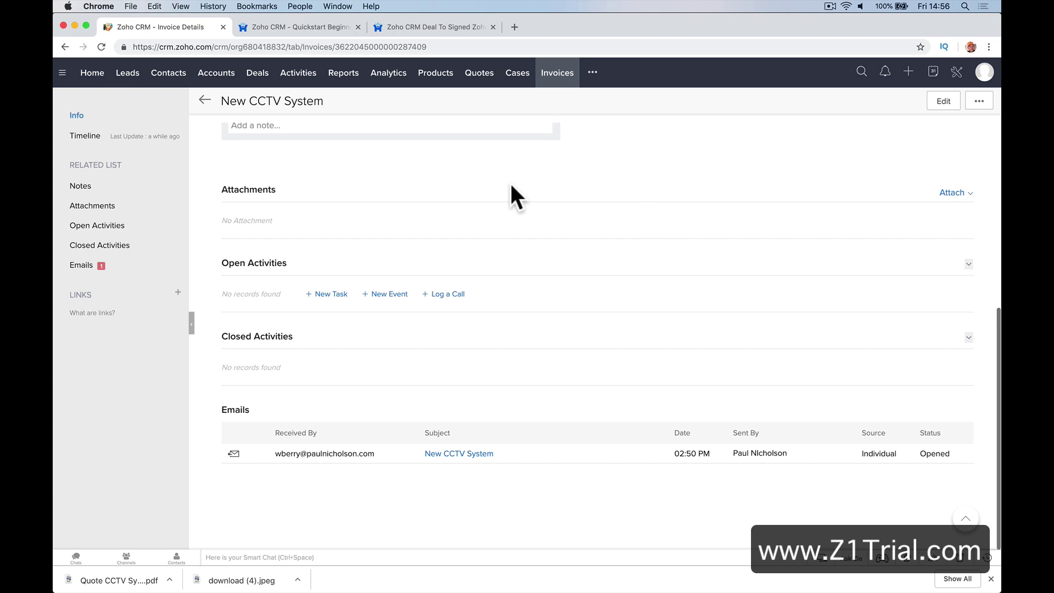
pyautogui.scroll(1, 509, 181)
# Add the note 'Job complete all Good.' to the invoice
pyautogui.click(464, 182)
pyautogui.write('Jo')
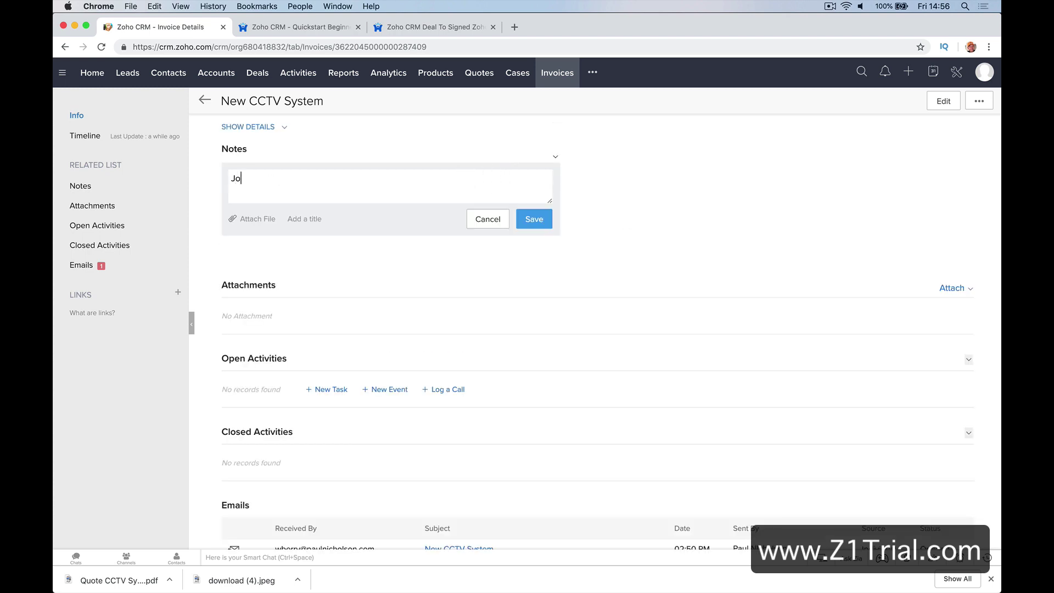
pyautogui.write('b complete all Good.')
pyautogui.click(533, 220)
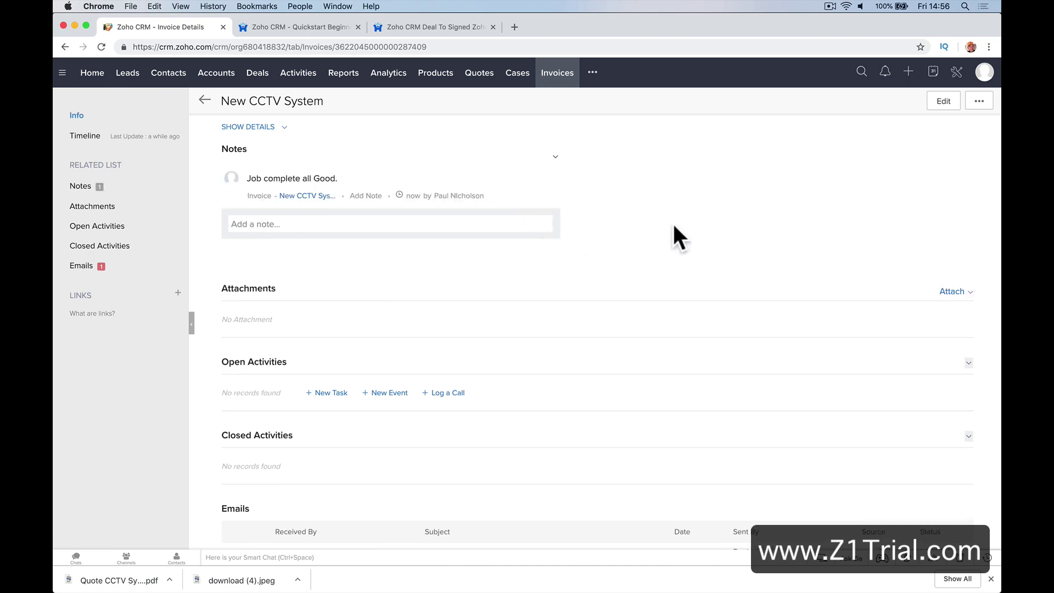
pyautogui.scroll(-2, 680, 226)
pyautogui.scroll(6, 680, 226)
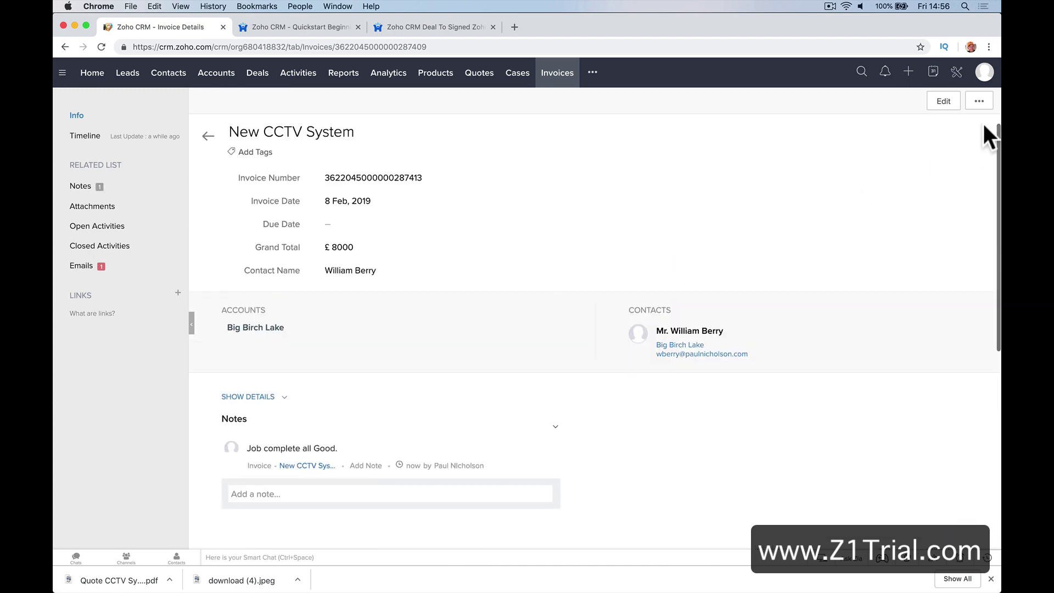
# Email the invoice to its contact with the Invoice Template PDF attached, then open Deals
pyautogui.click(979, 101)
pyautogui.click(928, 220)
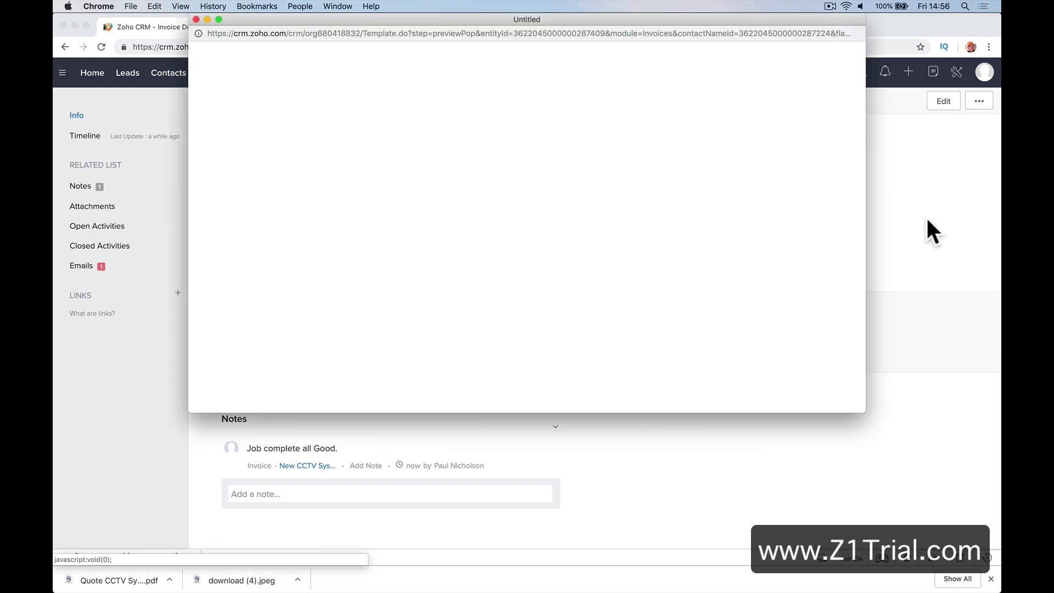
pyautogui.click(277, 99)
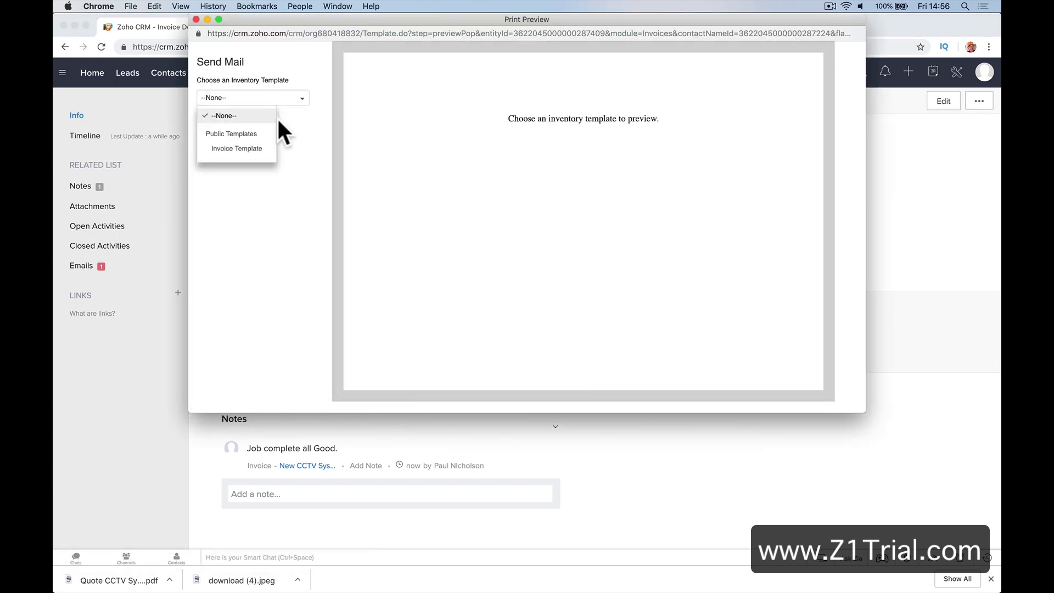
pyautogui.click(255, 148)
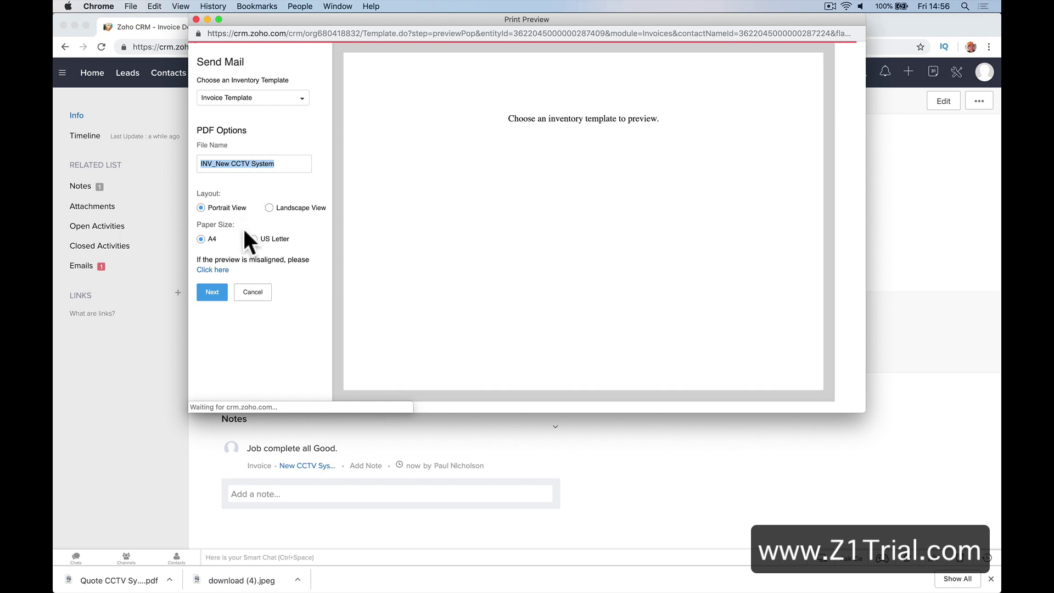
pyautogui.click(213, 292)
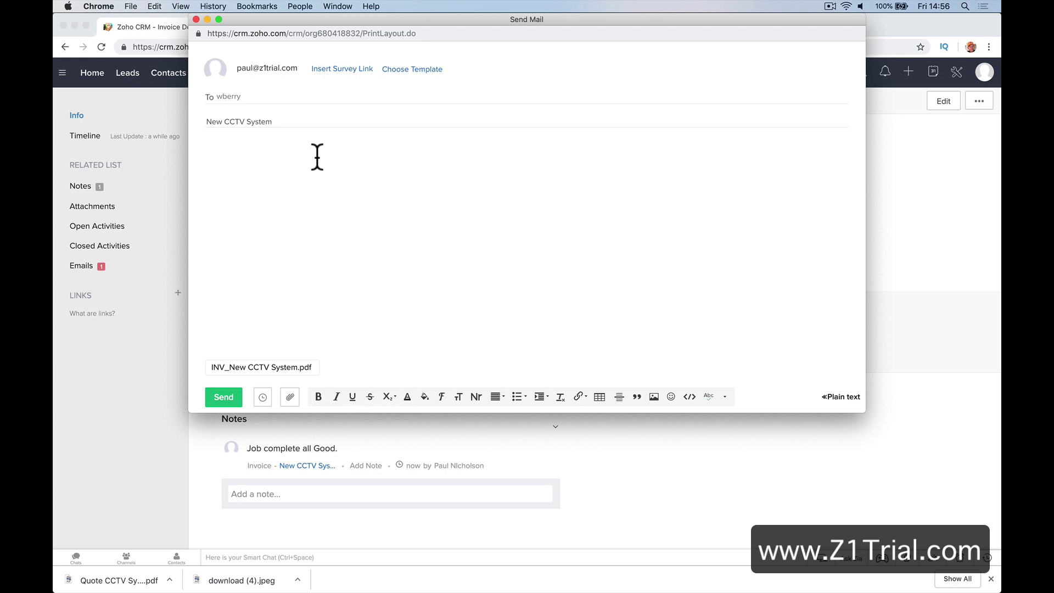
pyautogui.write('Hi Bill.')
pyautogui.click(229, 395)
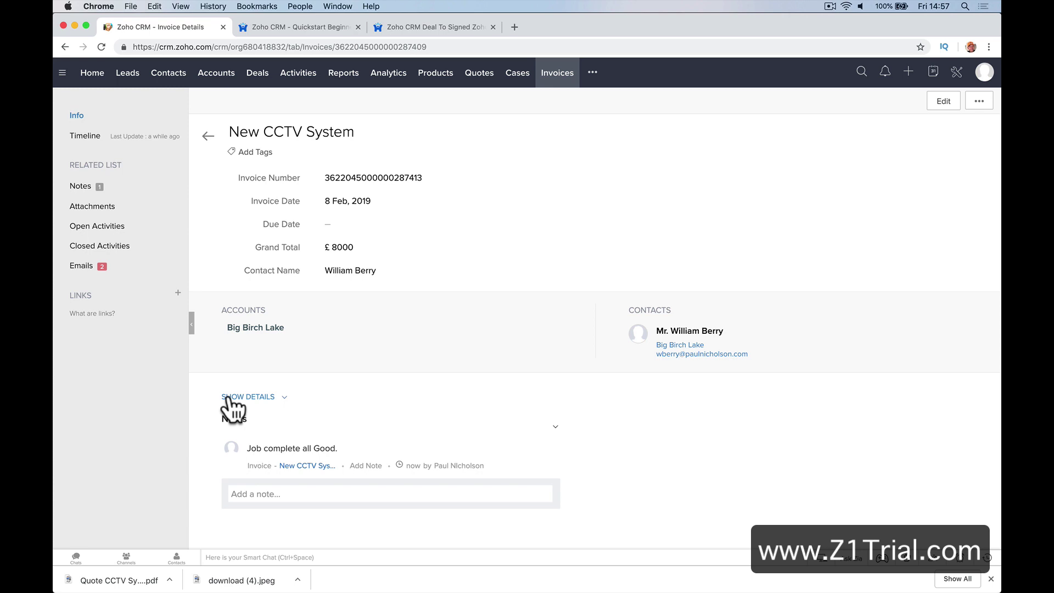
pyautogui.click(258, 73)
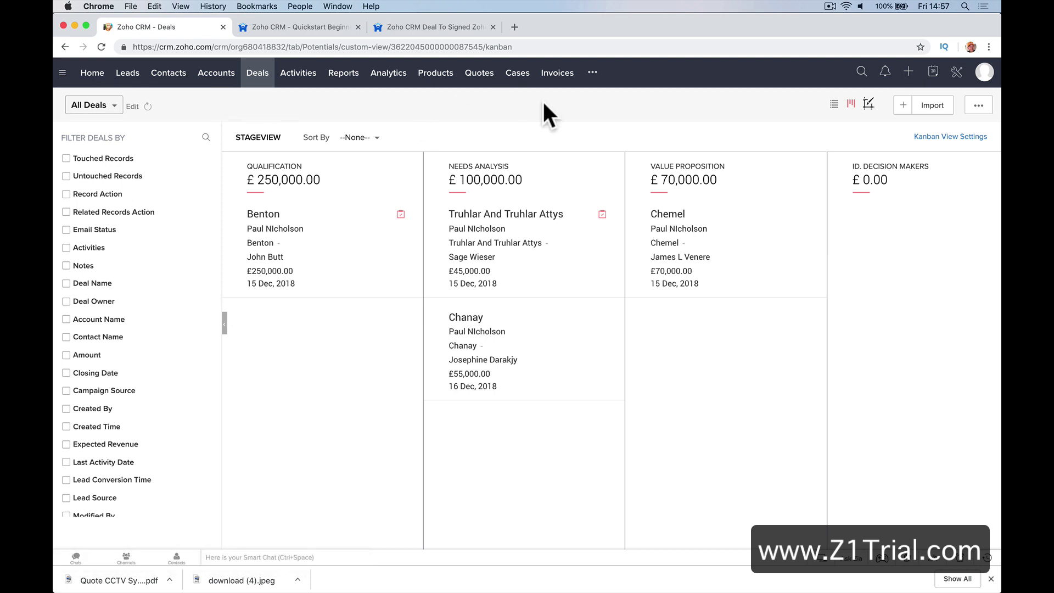
# Through Setup > Modules and Fields > Leads, open the Standard layout for editing
pyautogui.click(957, 71)
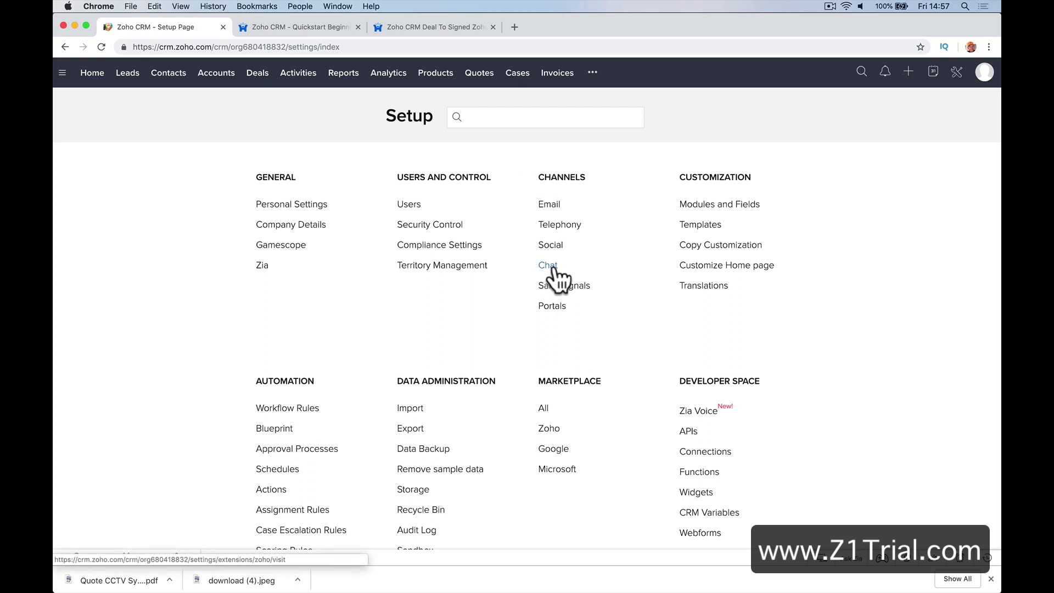
pyautogui.click(709, 216)
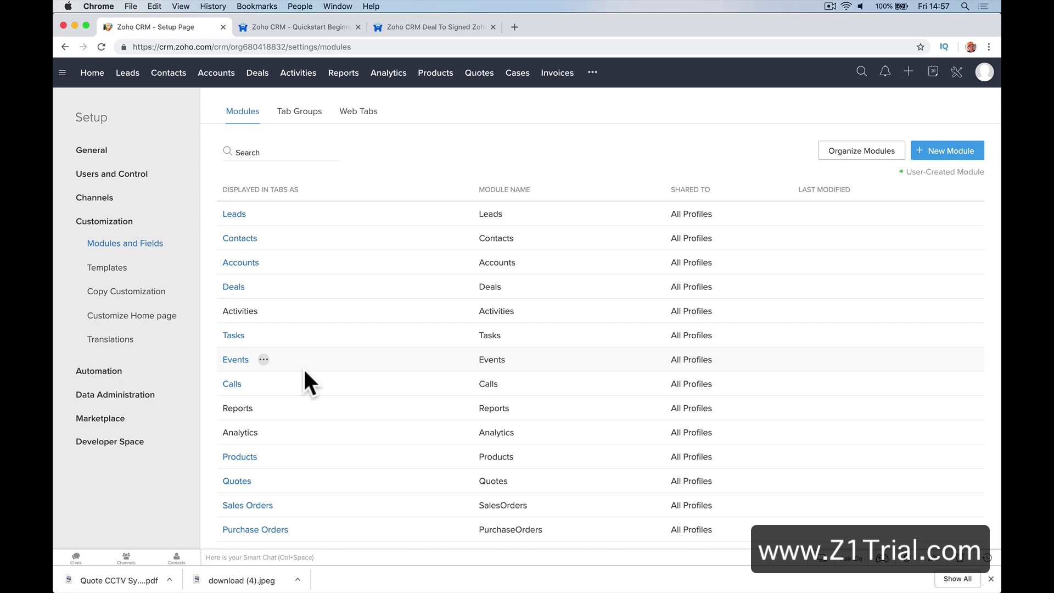
pyautogui.click(236, 214)
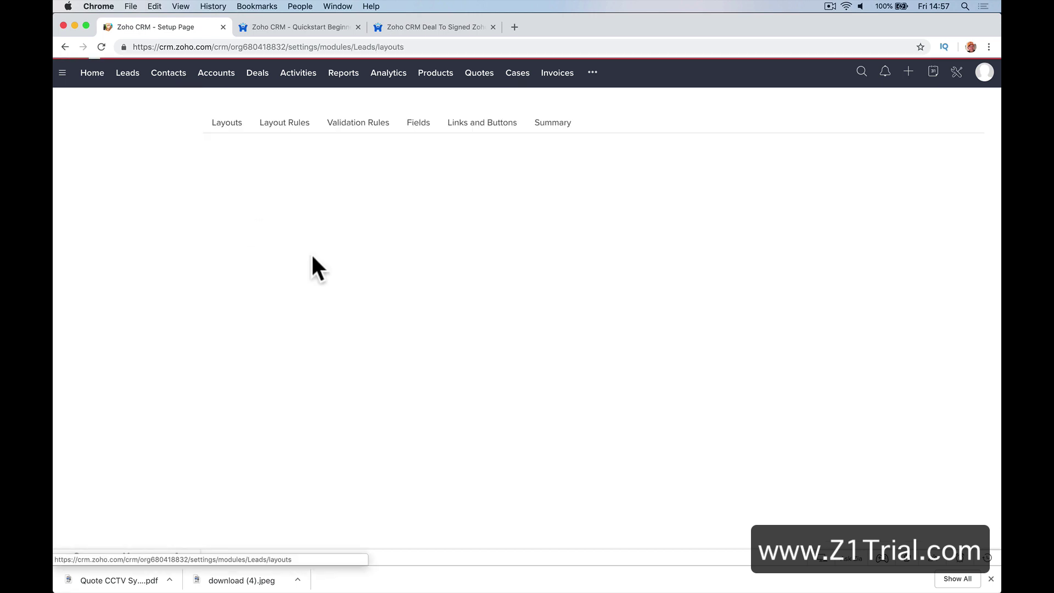
pyautogui.click(253, 281)
pyautogui.click(288, 301)
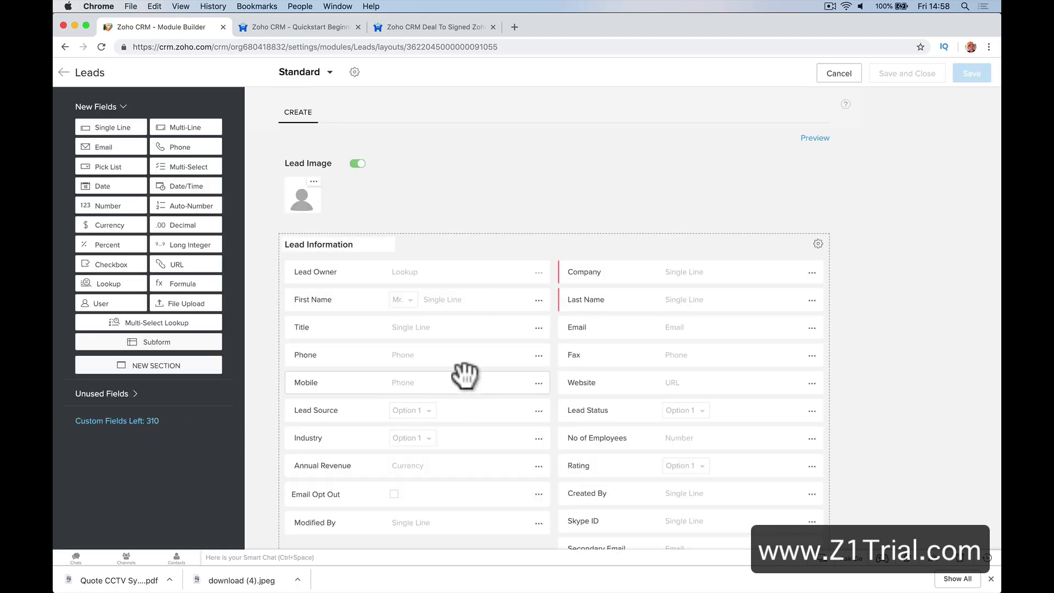
pyautogui.scroll(-10, 396, 414)
pyautogui.scroll(12, 395, 414)
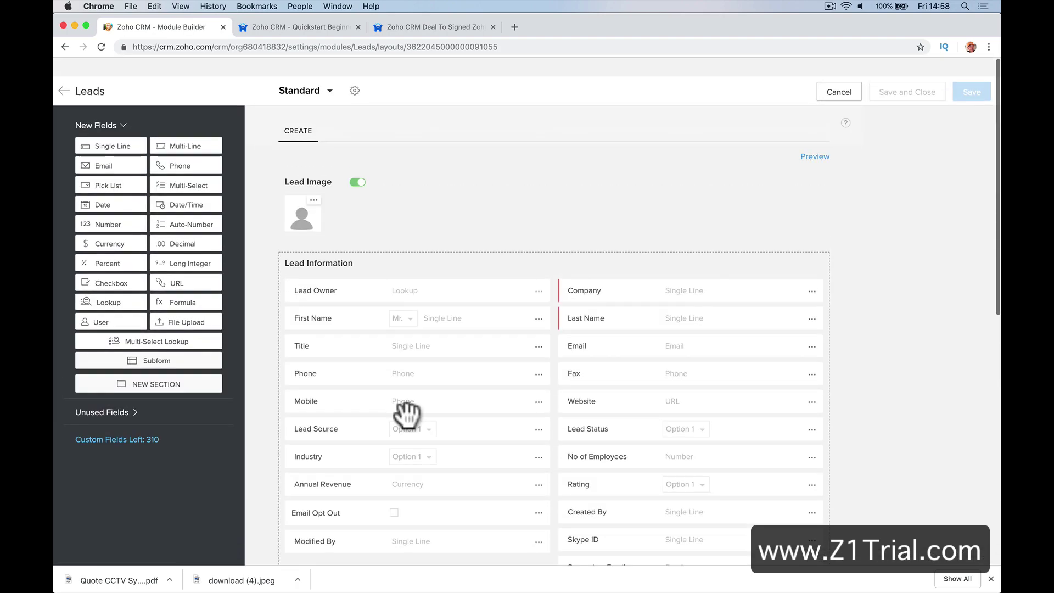
pyautogui.scroll(-1, 405, 415)
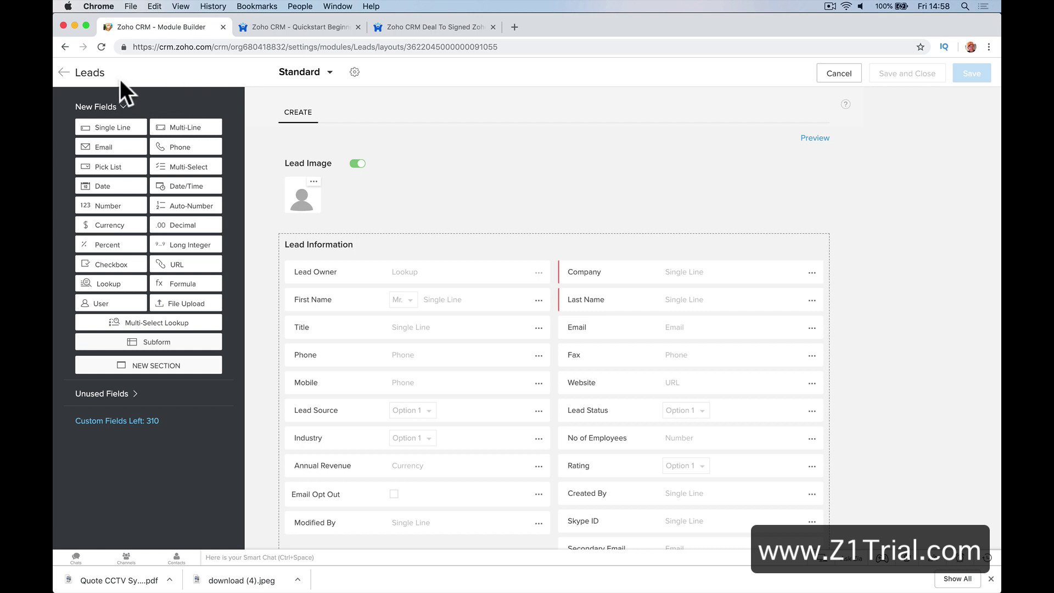
pyautogui.scroll(-3, 419, 173)
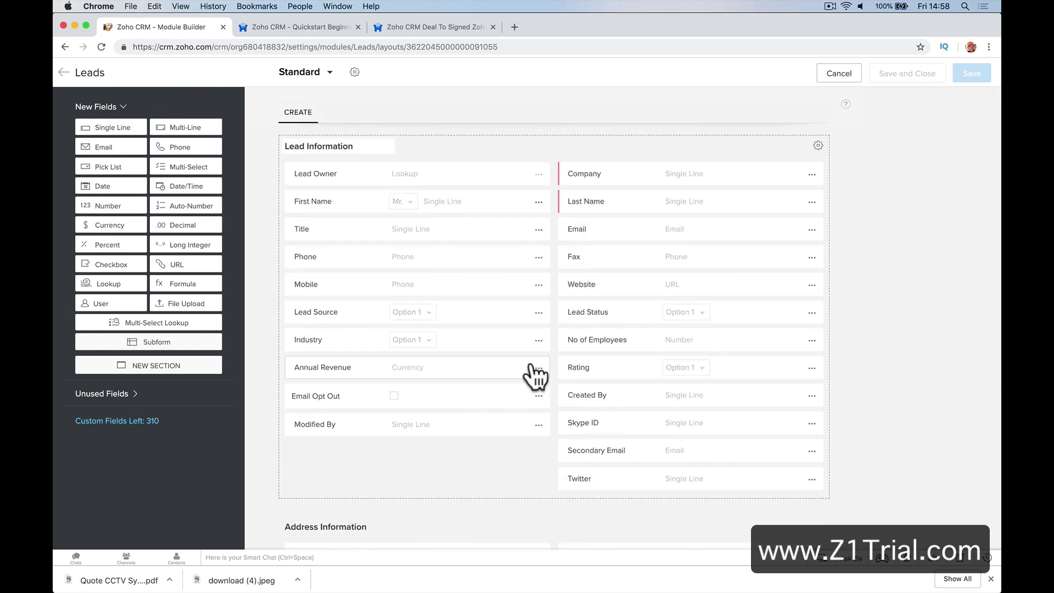
# Remove the Fax field from the Standard Leads layout
pyautogui.click(812, 257)
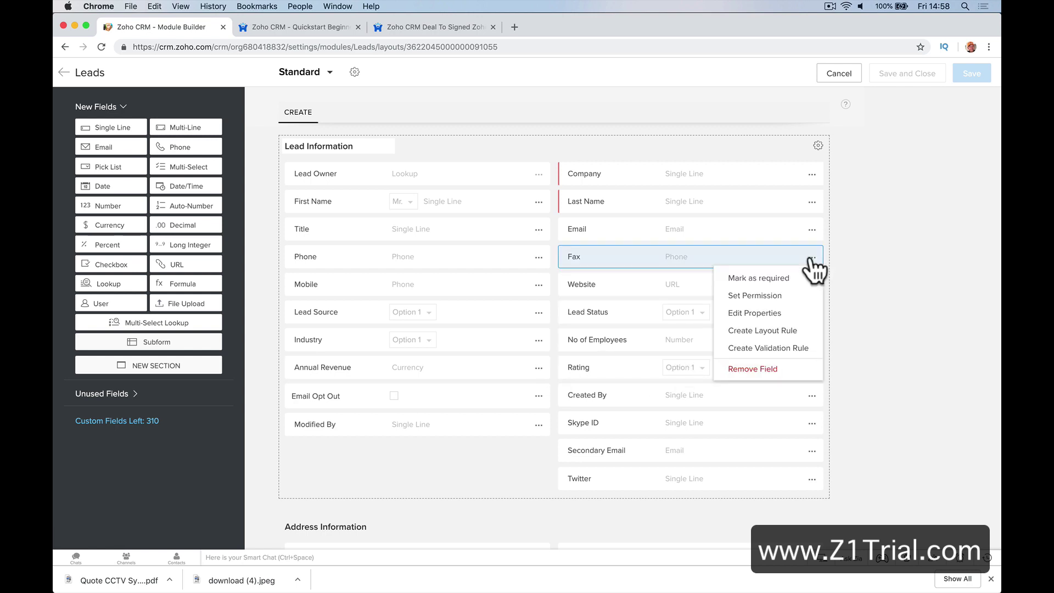
pyautogui.click(795, 368)
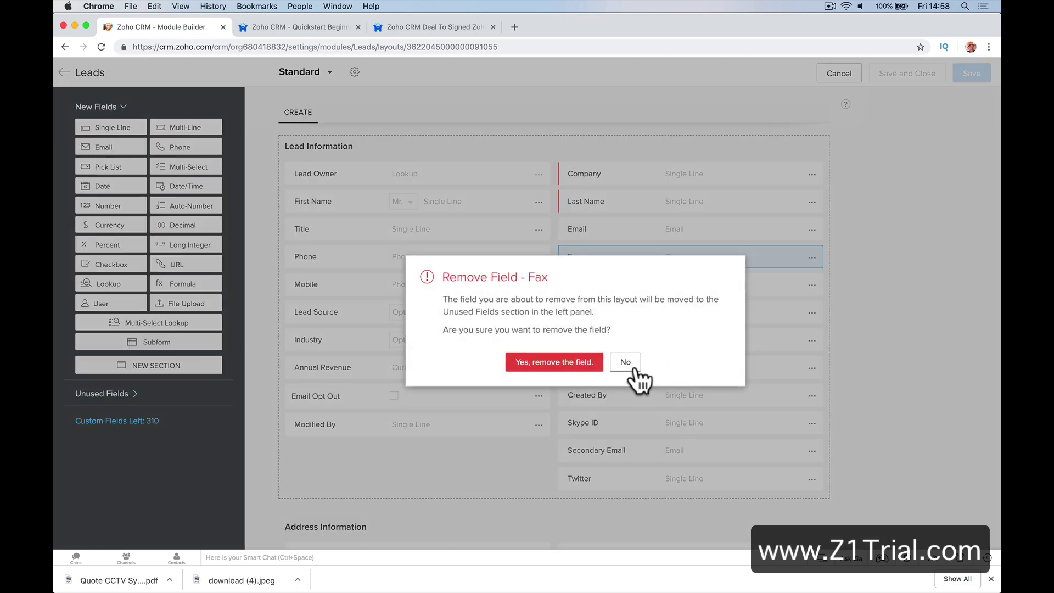
pyautogui.click(565, 360)
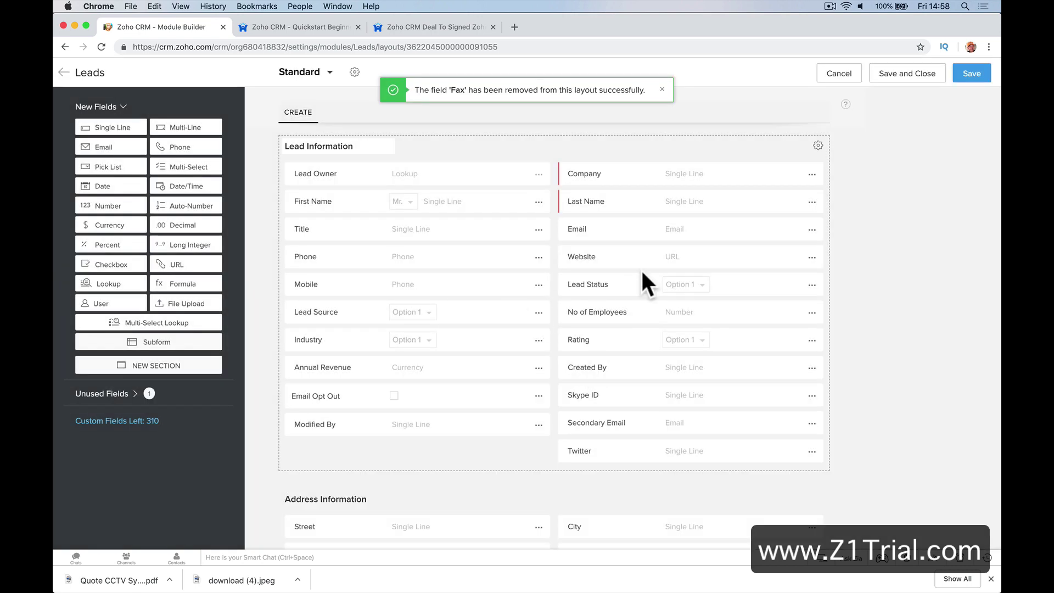
pyautogui.scroll(2, 641, 269)
pyautogui.scroll(-1, 641, 271)
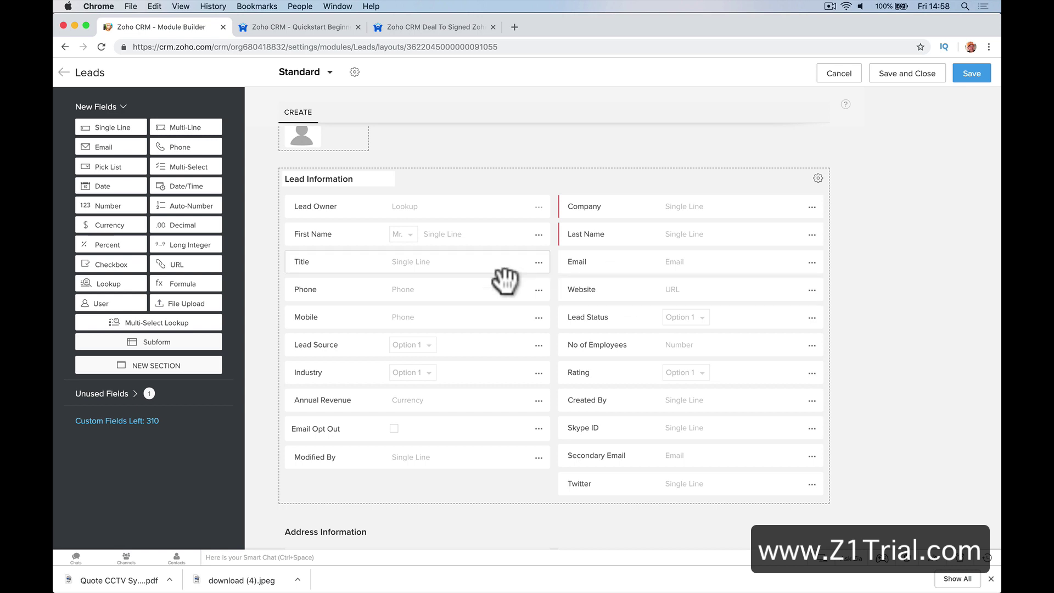
# Add a single-line field named Department under Last Name
pyautogui.moveTo(120, 132); pyautogui.dragTo(635, 263)
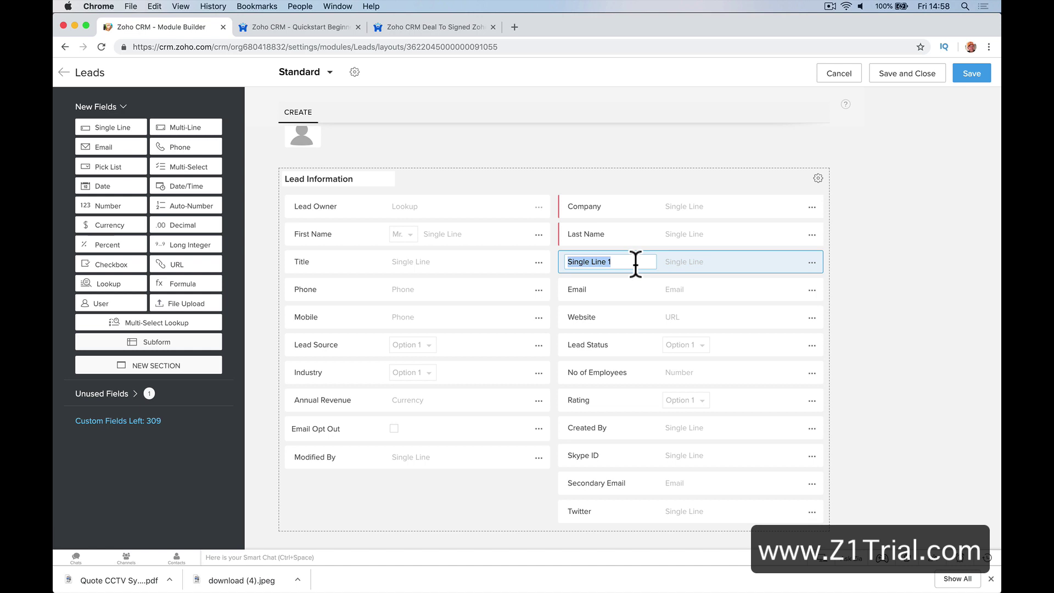
pyautogui.write('Departmern')
pyautogui.press('Return')
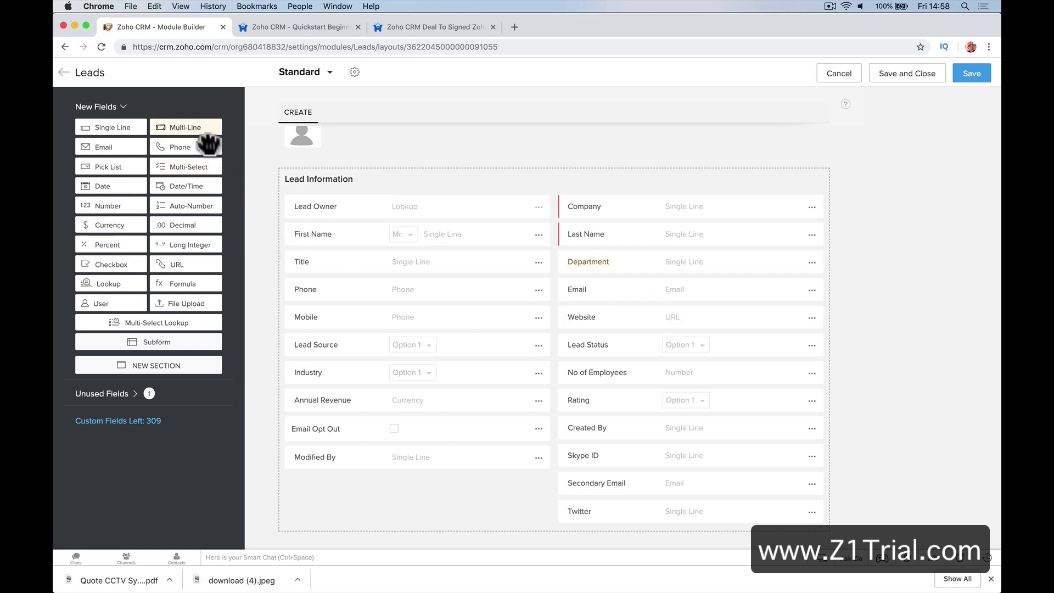
# Add a trial Job Type multi-line field below Email, then delete it permanently
pyautogui.moveTo(209, 144); pyautogui.dragTo(626, 313)
pyautogui.write('Job Type')
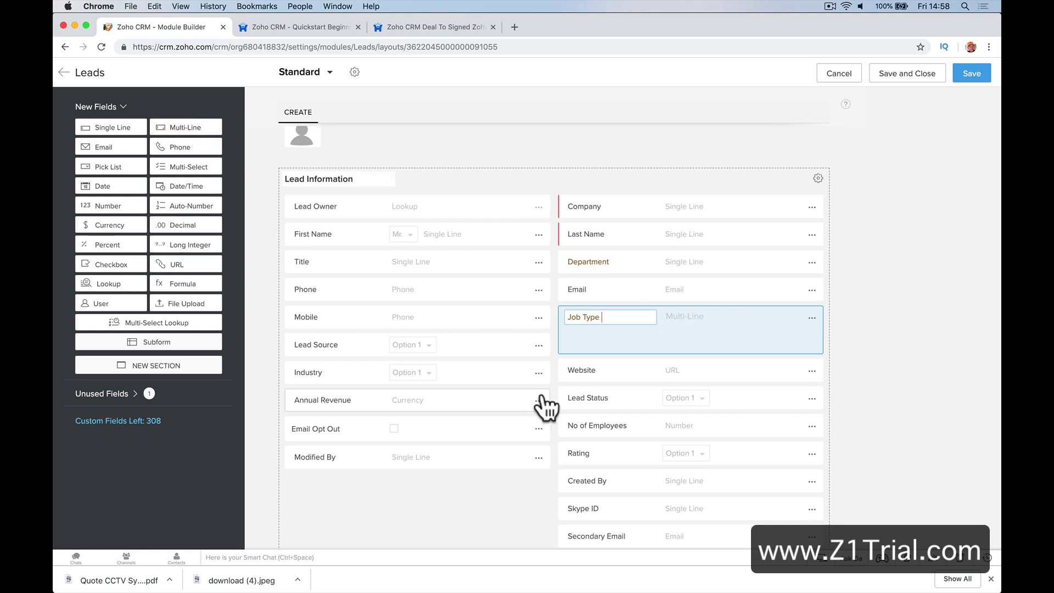
pyautogui.click(811, 319)
pyautogui.click(774, 393)
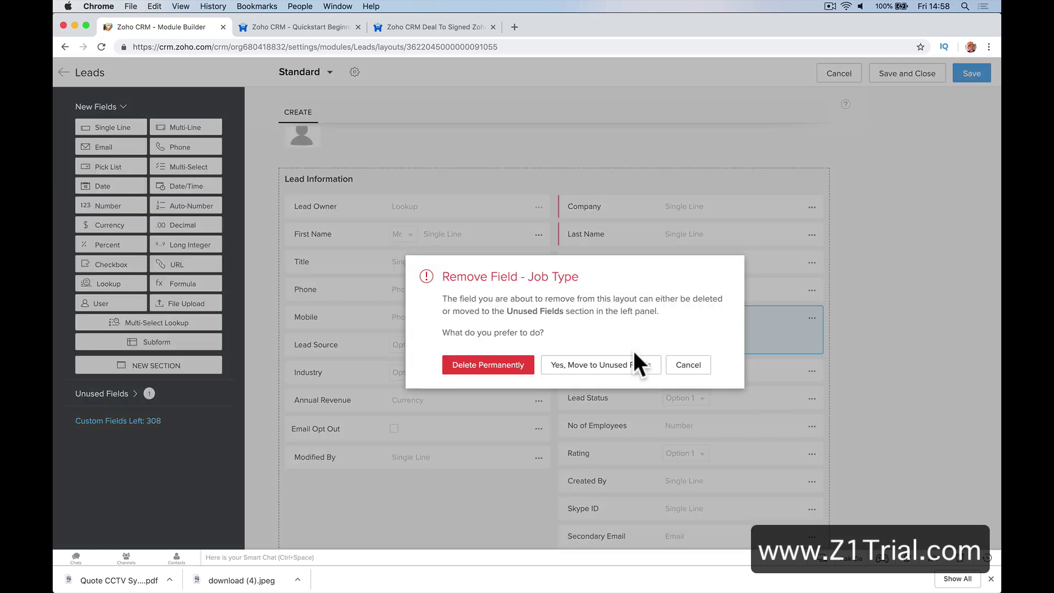
pyautogui.click(496, 366)
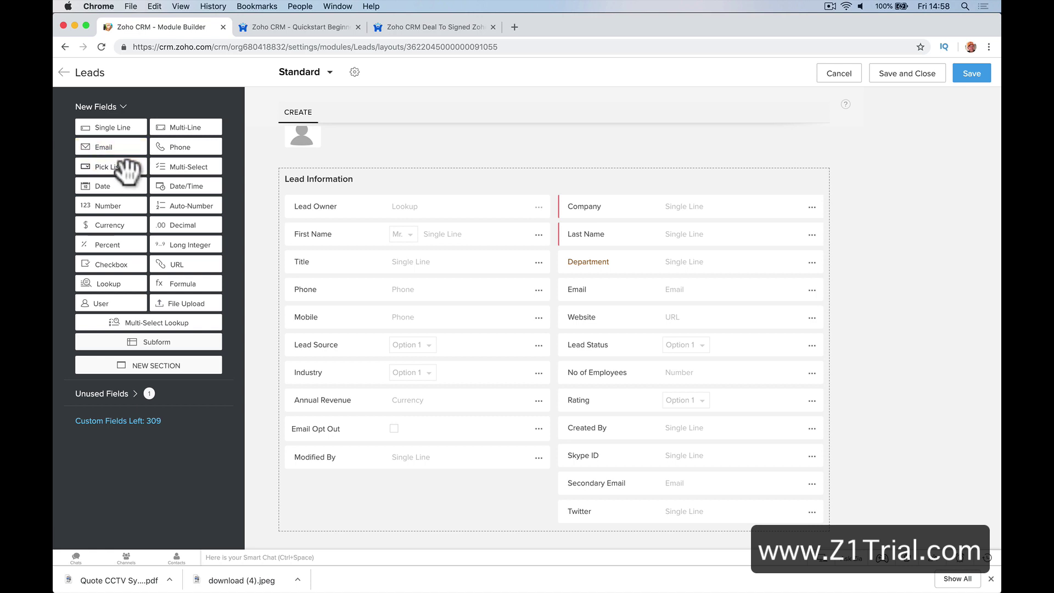
# Add a Job Type pick list under Last Name with options CCTV, Fire Alarm, Gates, Card Access
pyautogui.moveTo(122, 167); pyautogui.dragTo(675, 272)
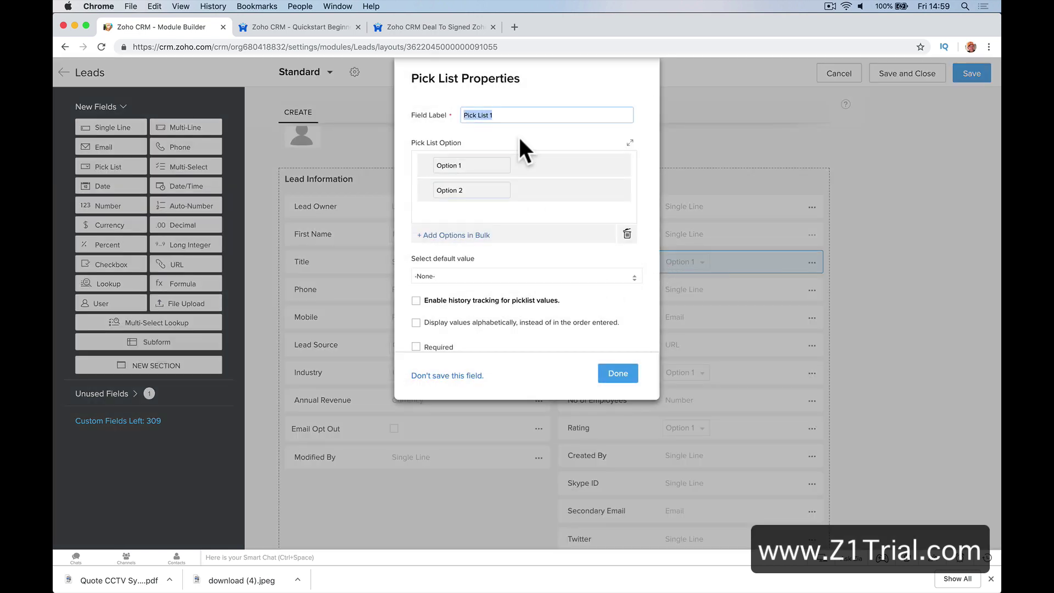
pyautogui.write('Job Type')
pyautogui.click(480, 165)
pyautogui.press('super+a')
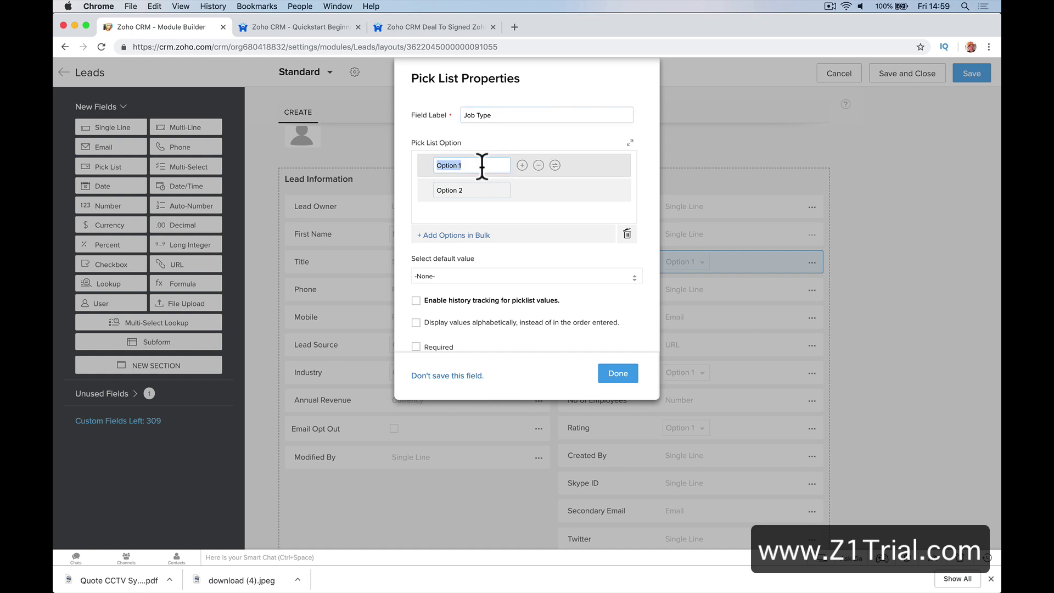
pyautogui.write('CCTV')
pyautogui.click(477, 190)
pyautogui.press('super+a')
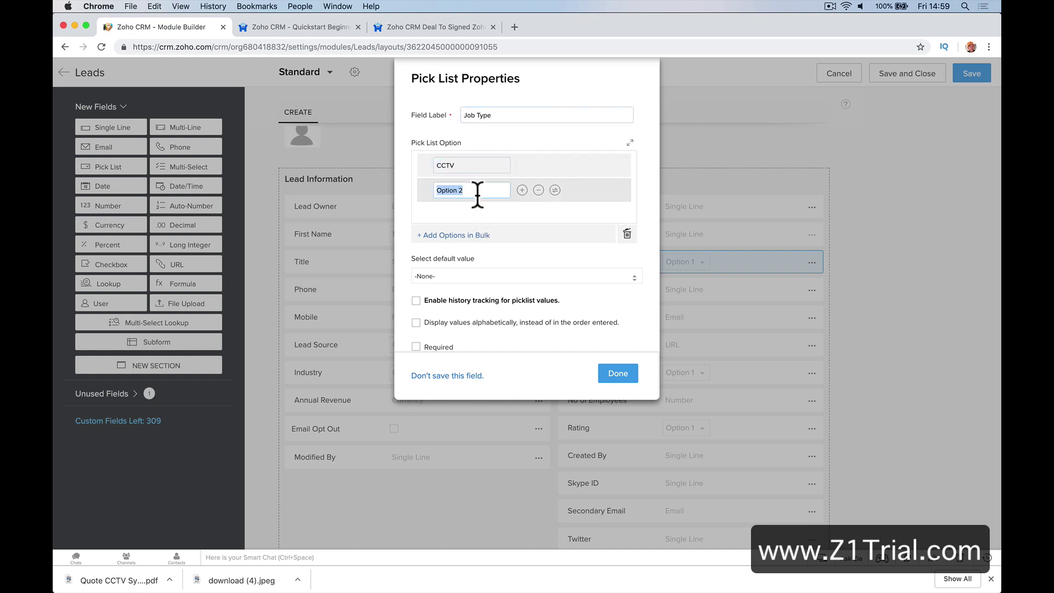
pyautogui.write('Fire Alarm')
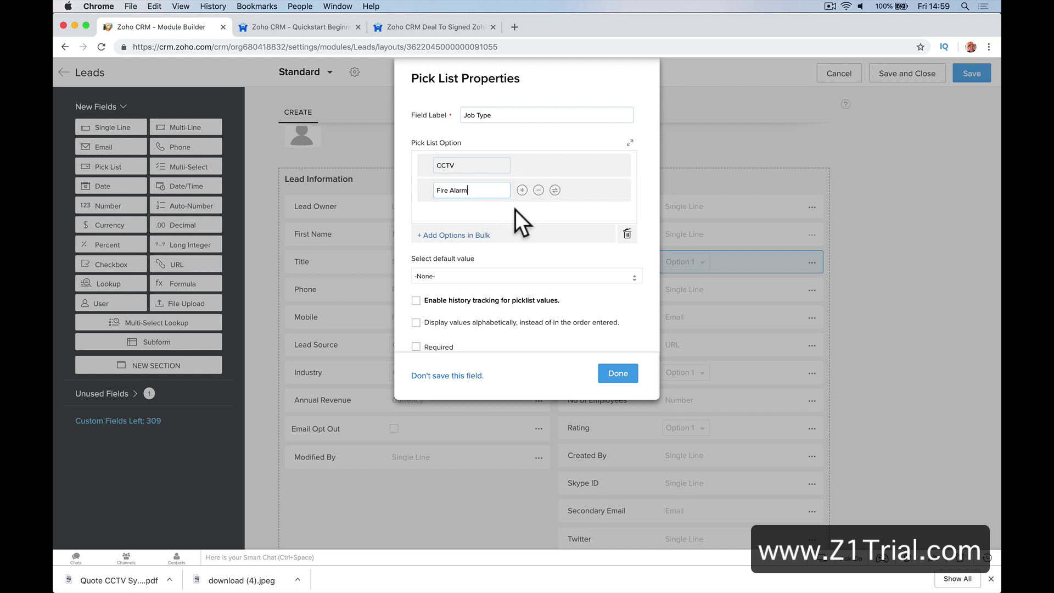
pyautogui.click(522, 190)
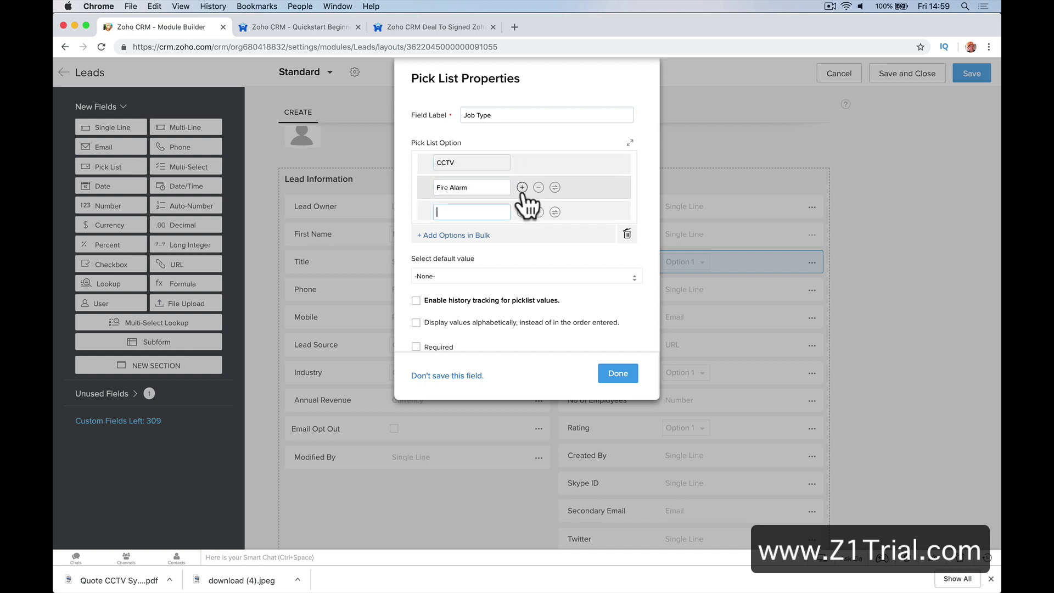
pyautogui.write('Gates')
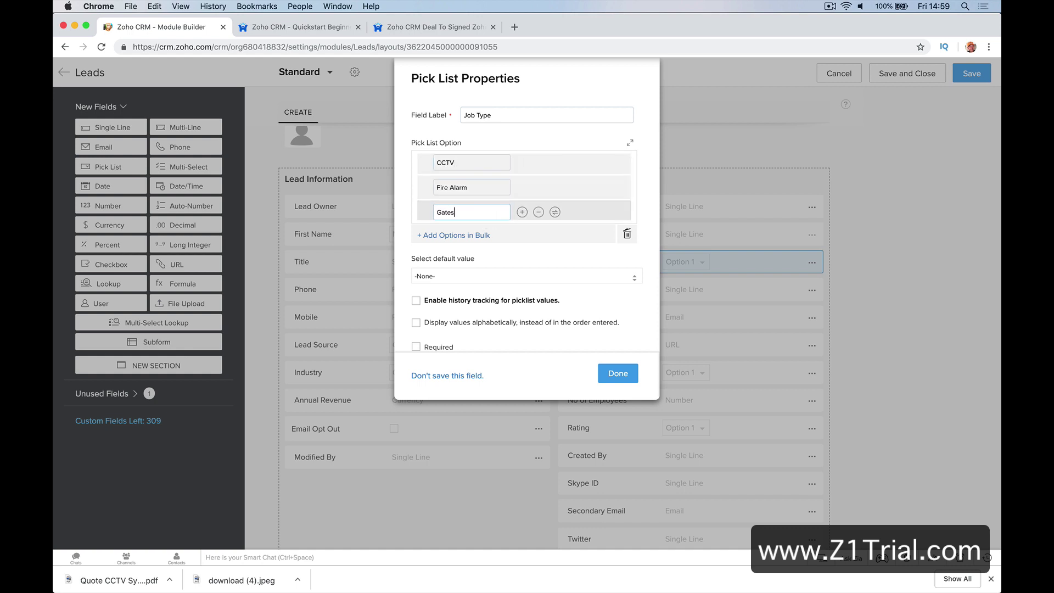
pyautogui.click(522, 212)
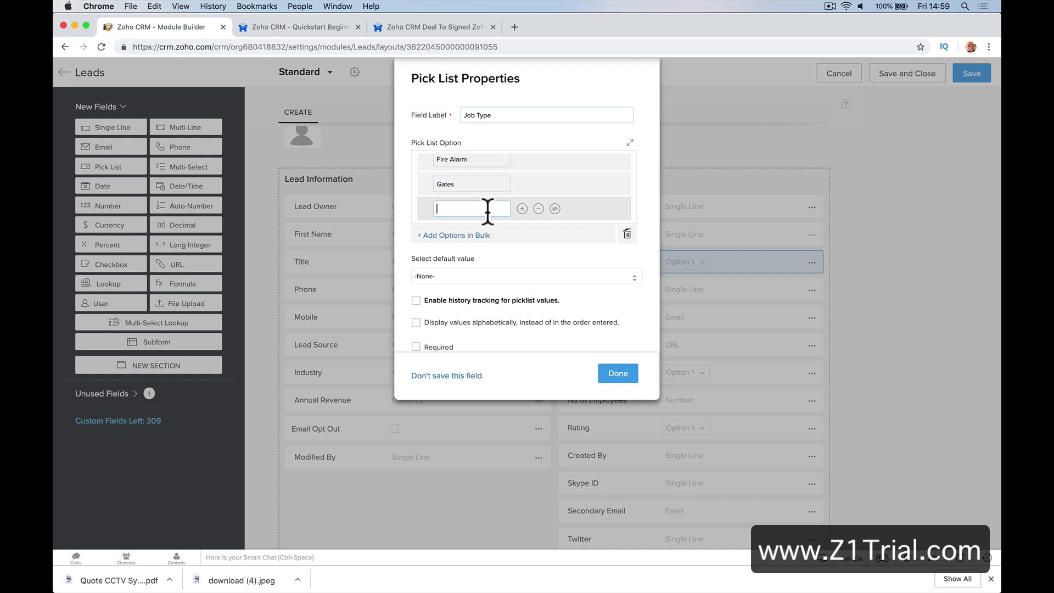
pyautogui.write('Card Access')
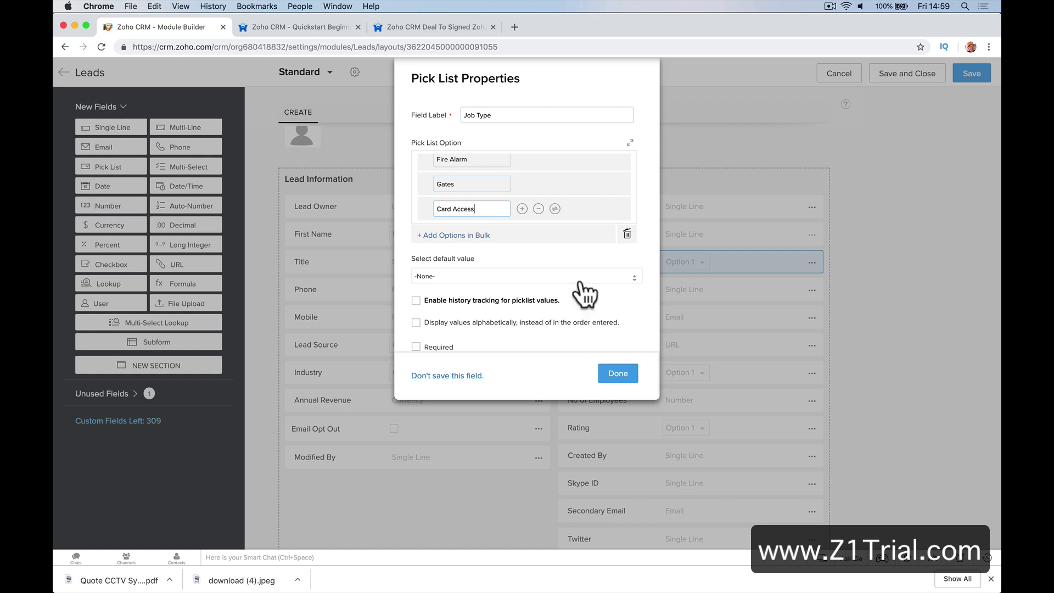
# Add an Add Type option to the pick list and make it the default value
pyautogui.scroll(-3, 584, 293)
pyautogui.click(572, 168)
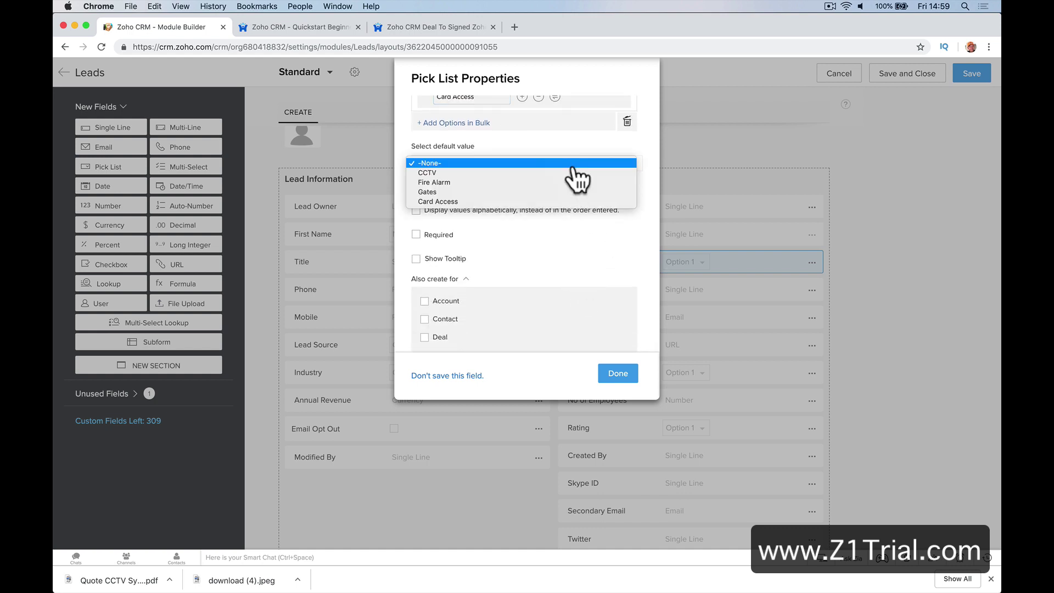
pyautogui.click(543, 242)
pyautogui.scroll(3, 543, 242)
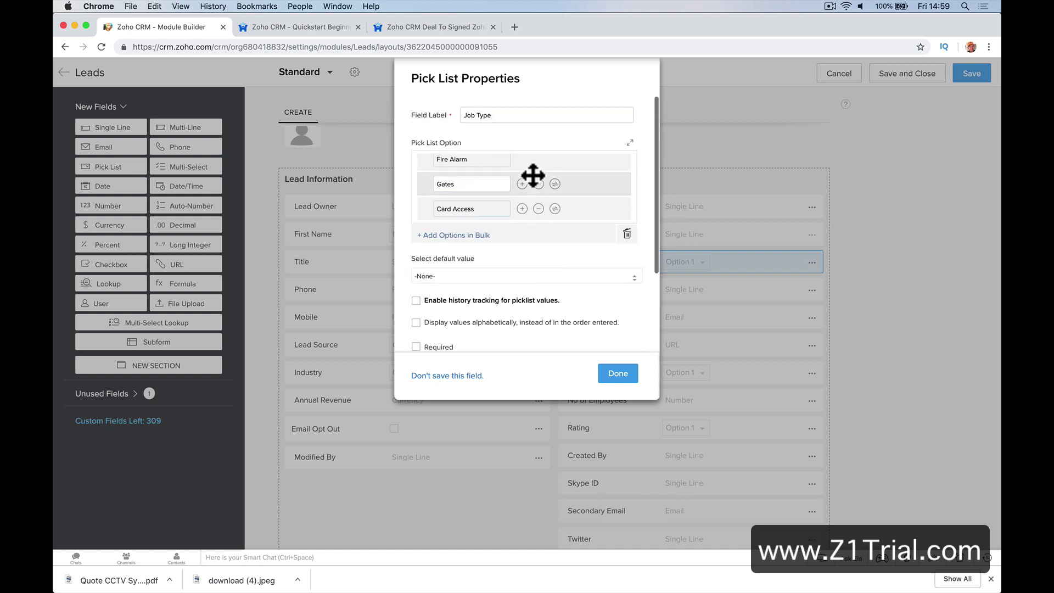
pyautogui.scroll(-3, 521, 192)
pyautogui.scroll(2, 511, 195)
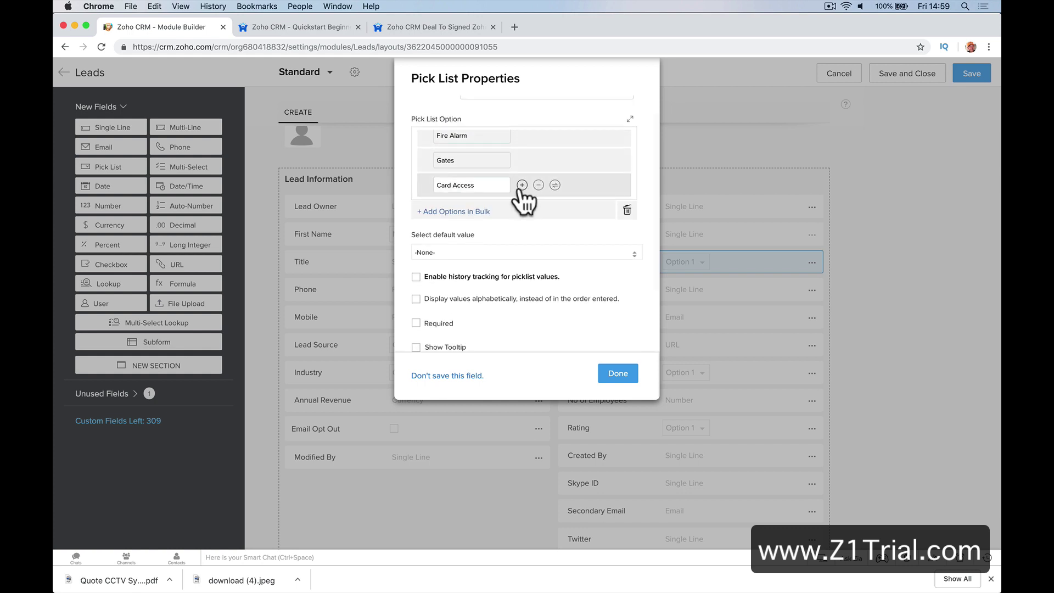
pyautogui.click(521, 185)
pyautogui.write('Add Type')
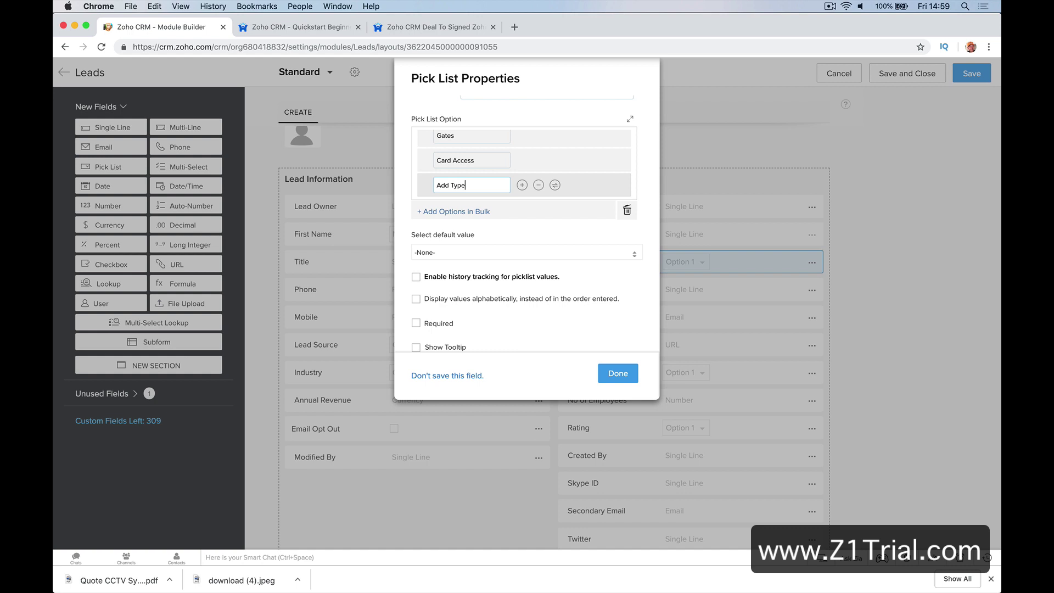
pyautogui.click(584, 209)
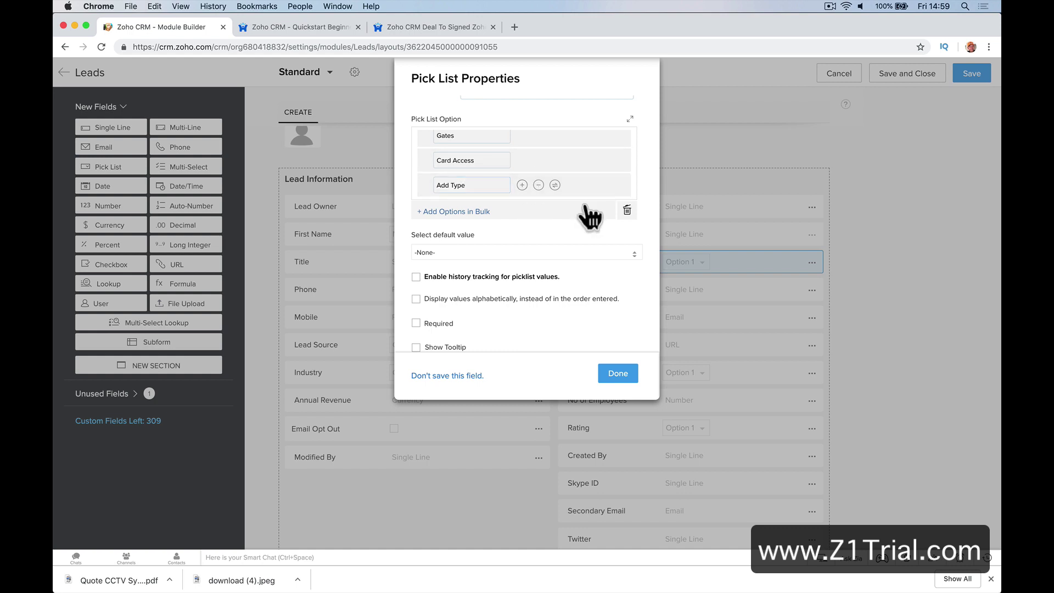
pyautogui.scroll(-2, 539, 236)
pyautogui.click(537, 220)
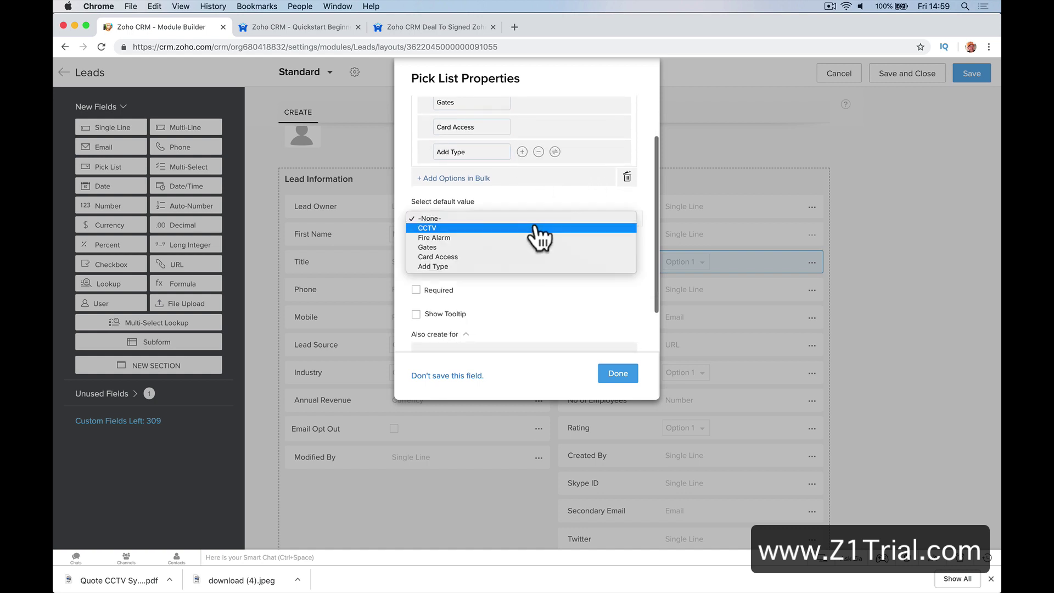
pyautogui.click(530, 267)
# Make Job Type required with picklist history tracking, and save the field
pyautogui.scroll(-2, 548, 295)
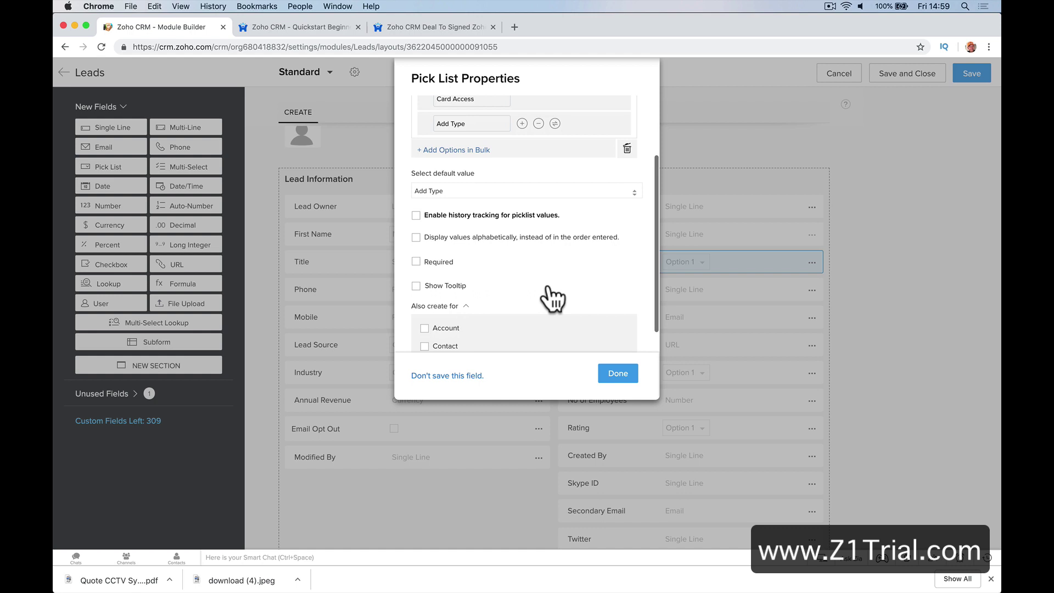
pyautogui.click(460, 264)
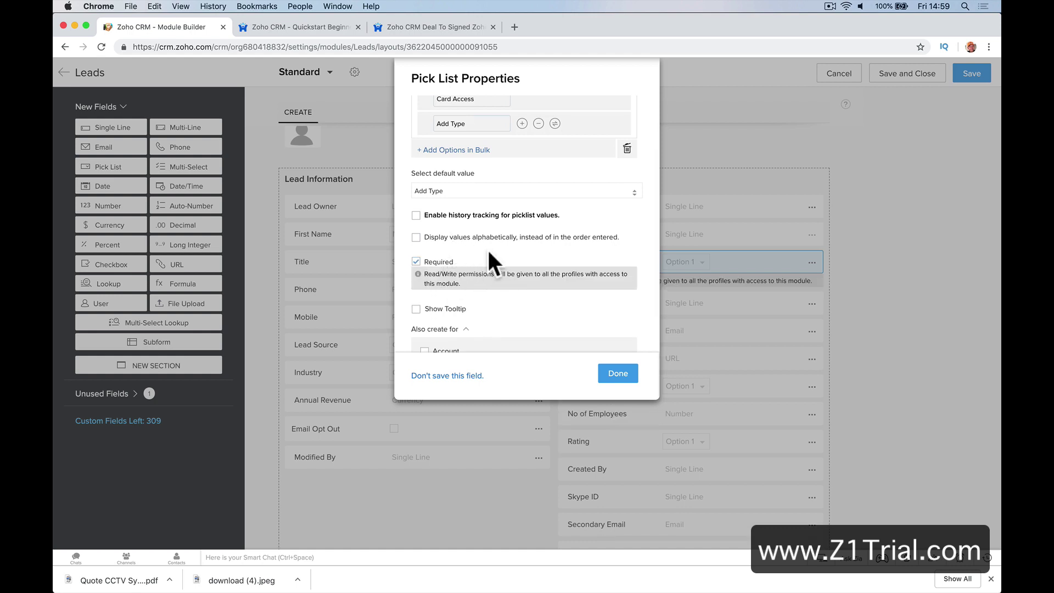
pyautogui.scroll(-2, 486, 248)
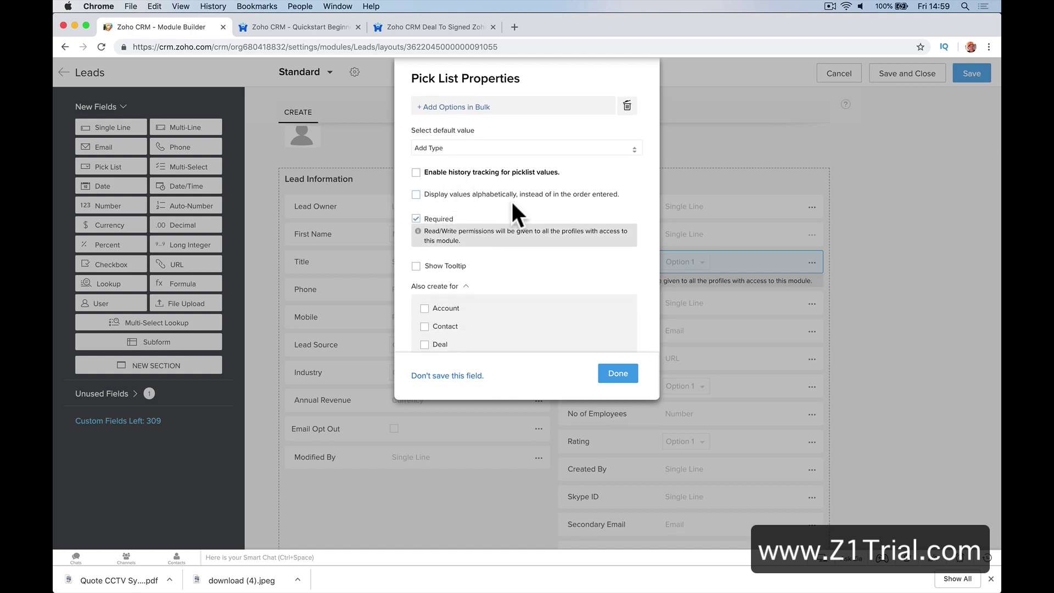
pyautogui.scroll(-1, 510, 199)
pyautogui.click(518, 164)
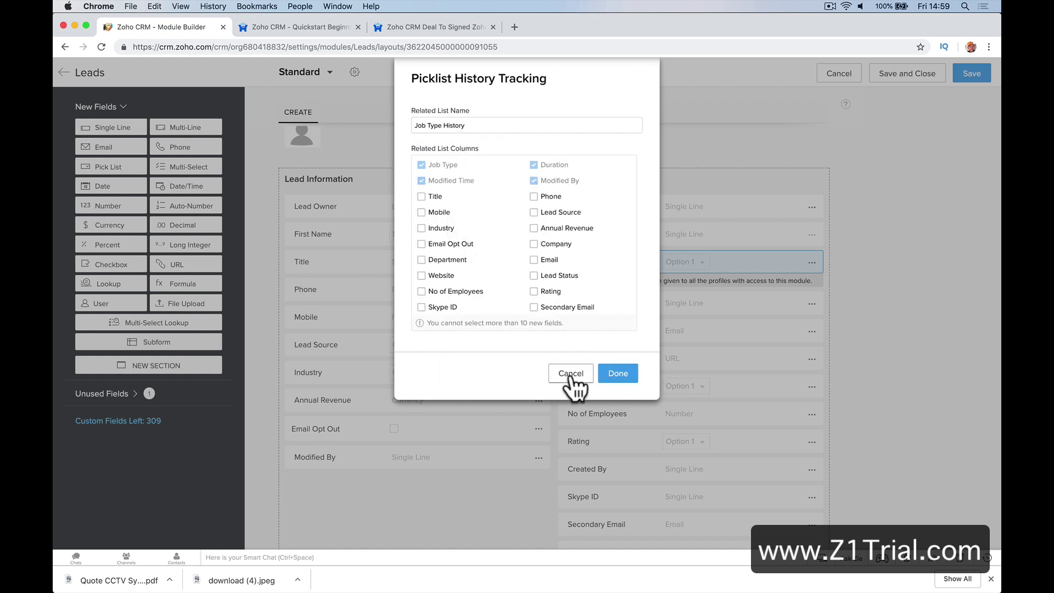
pyautogui.click(617, 374)
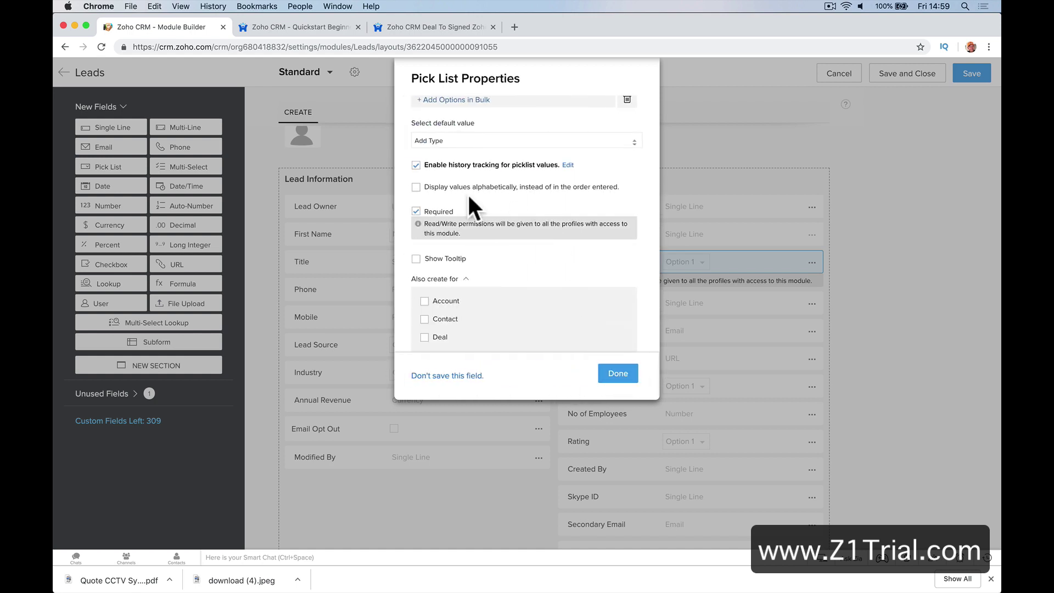
pyautogui.click(616, 375)
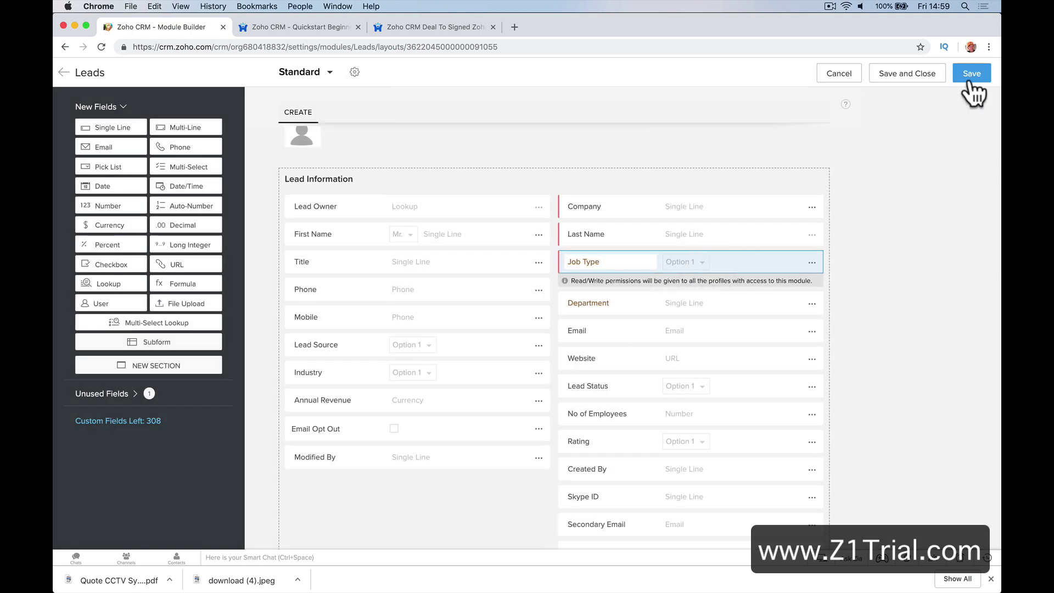
# Save the layout, then add a new section above Lead Information with a Currency field
pyautogui.click(972, 74)
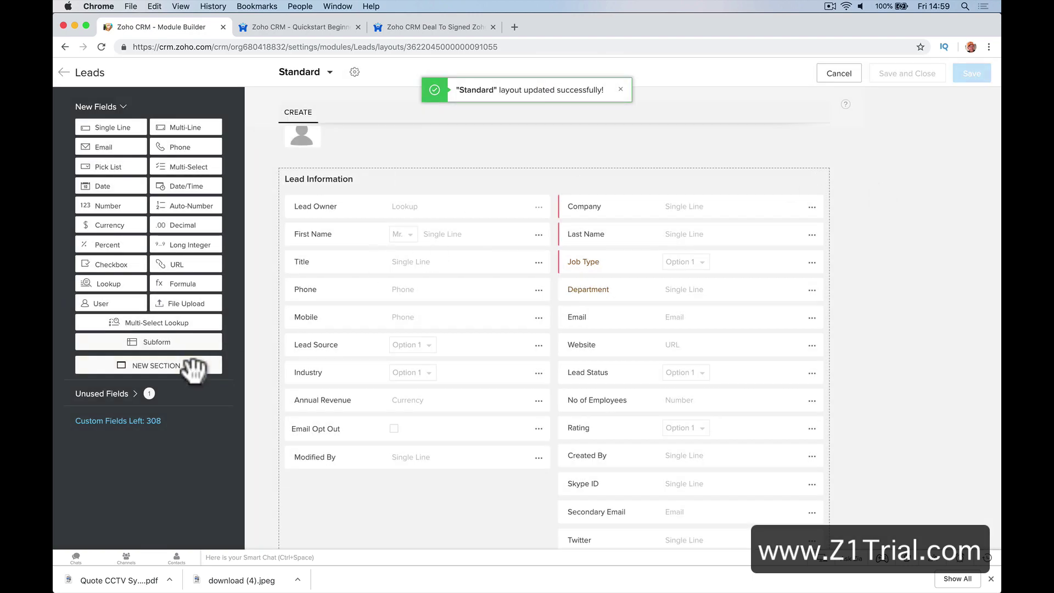
pyautogui.moveTo(193, 366); pyautogui.dragTo(473, 273)
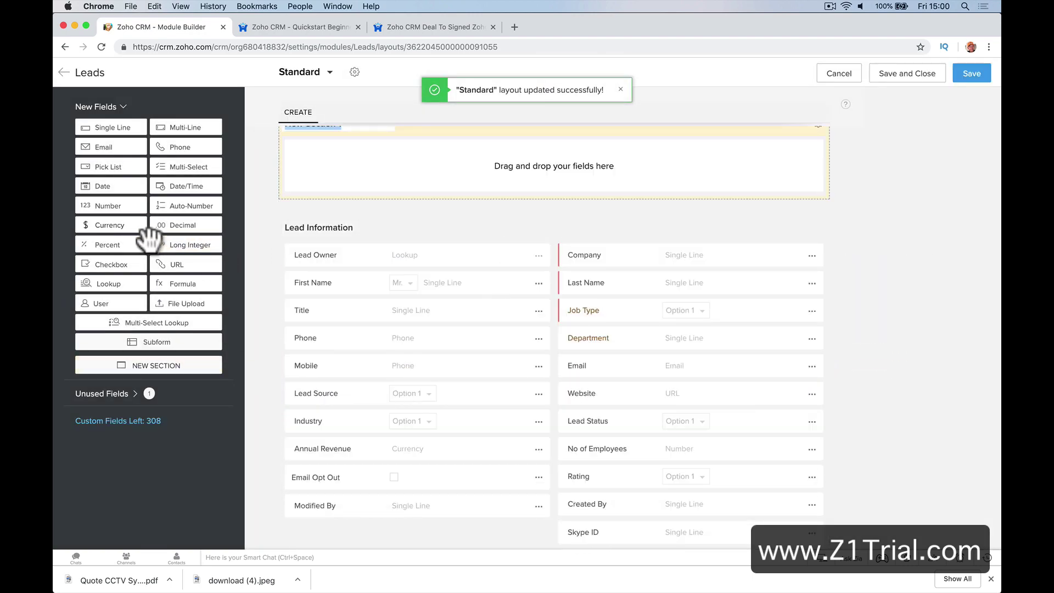
pyautogui.moveTo(110, 225); pyautogui.dragTo(417, 159)
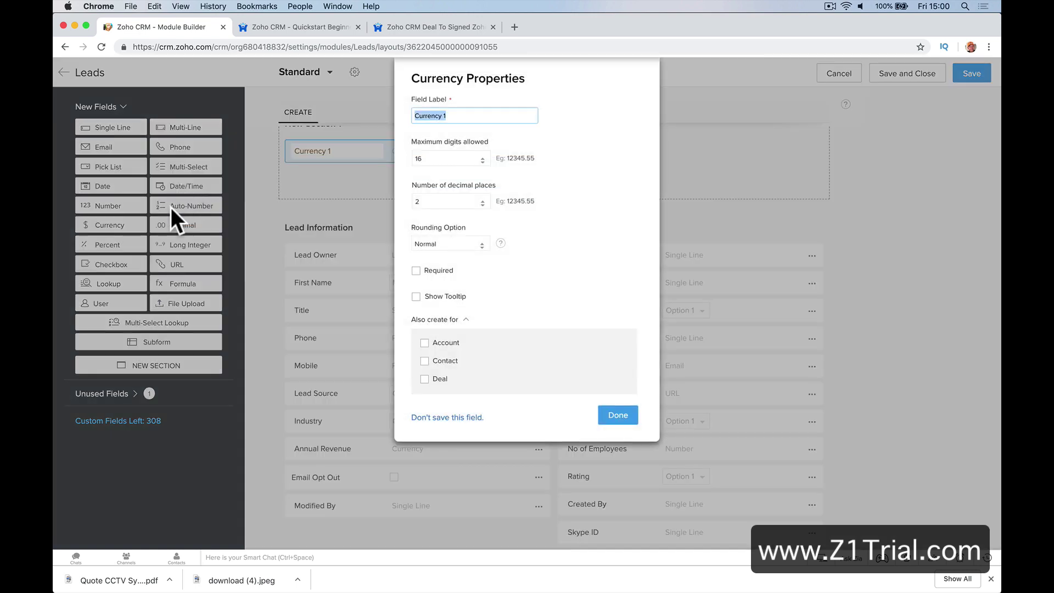
pyautogui.click(618, 418)
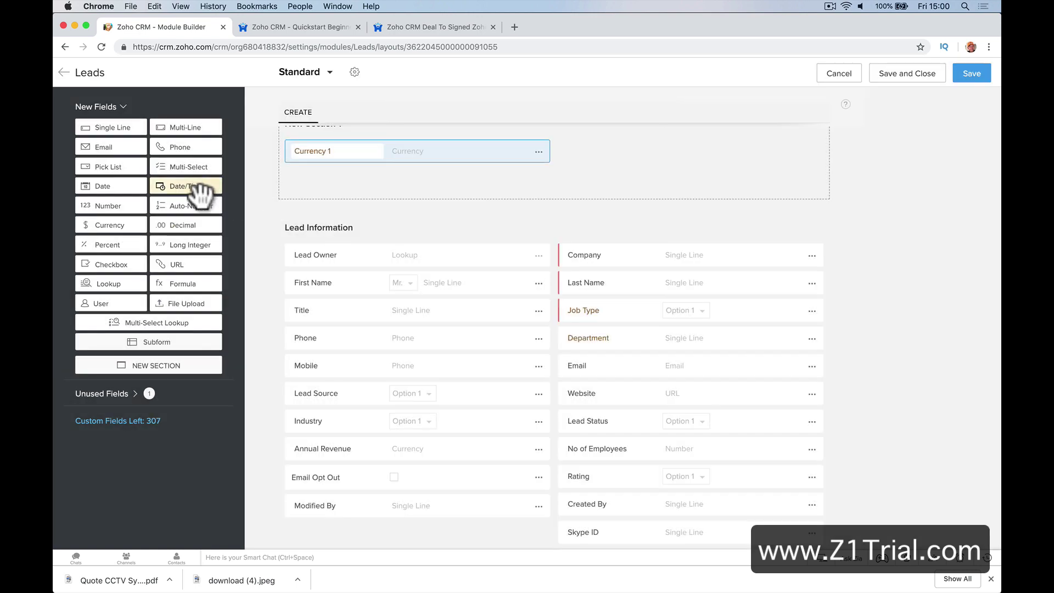
# Add Date/Time and Multi-Select fields to the new section, save, and return to the layouts list
pyautogui.moveTo(200, 190); pyautogui.dragTo(555, 176)
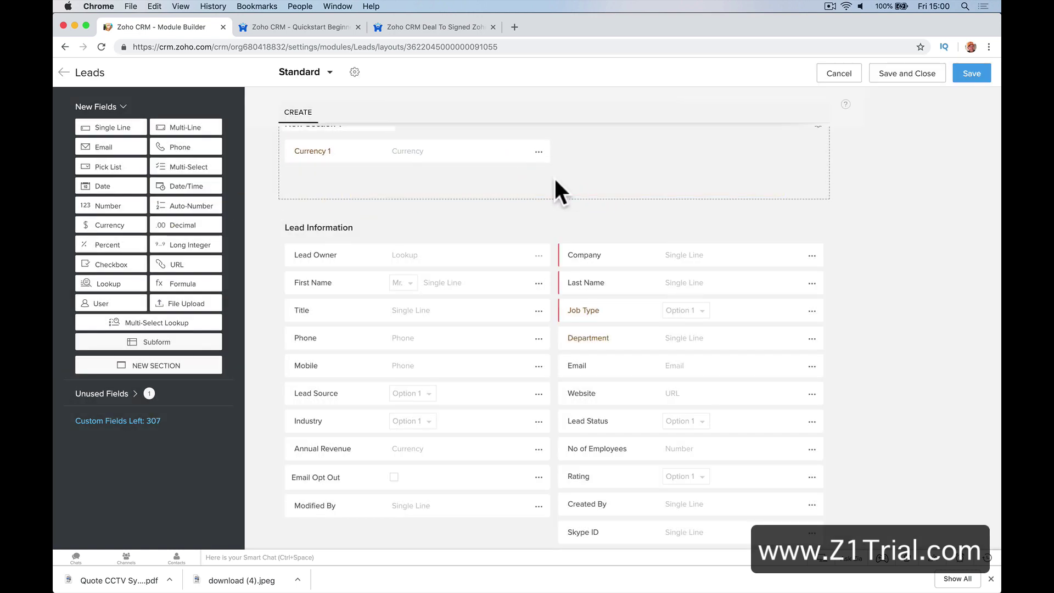
pyautogui.scroll(2, 490, 163)
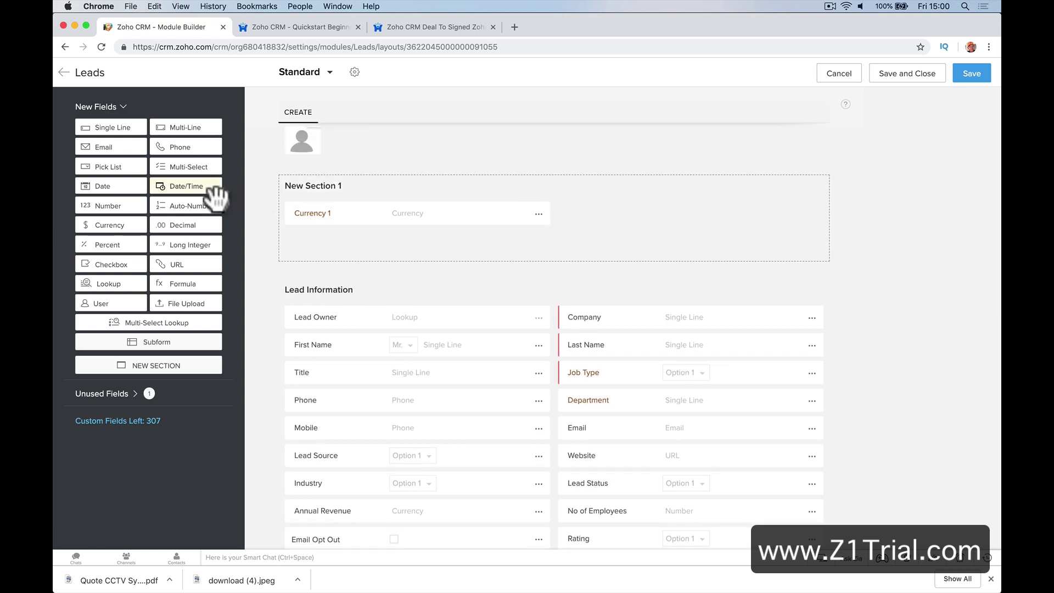
pyautogui.moveTo(186, 186); pyautogui.dragTo(477, 245)
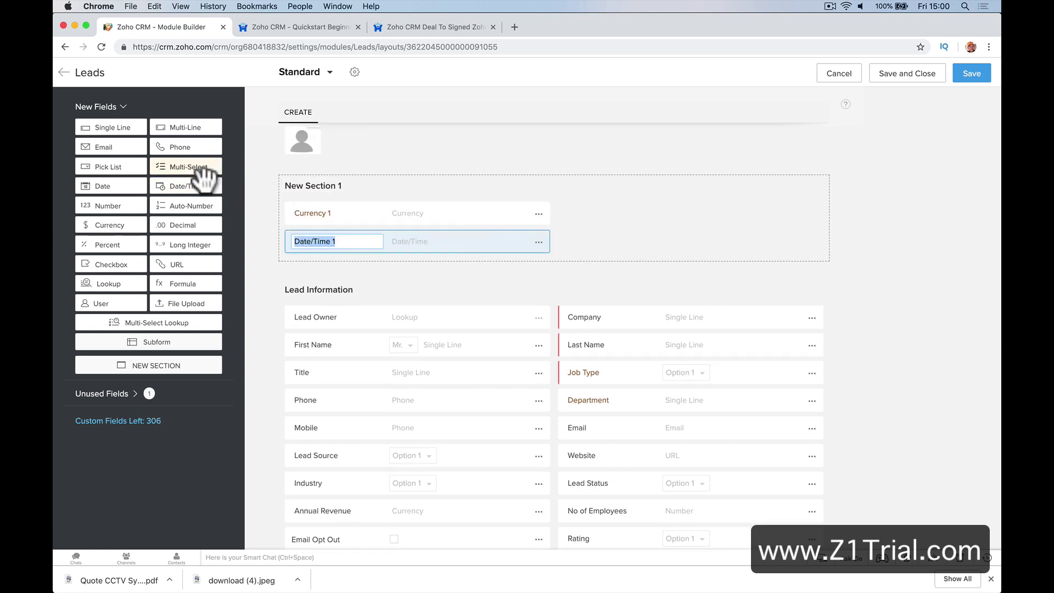
pyautogui.moveTo(204, 170); pyautogui.dragTo(631, 262)
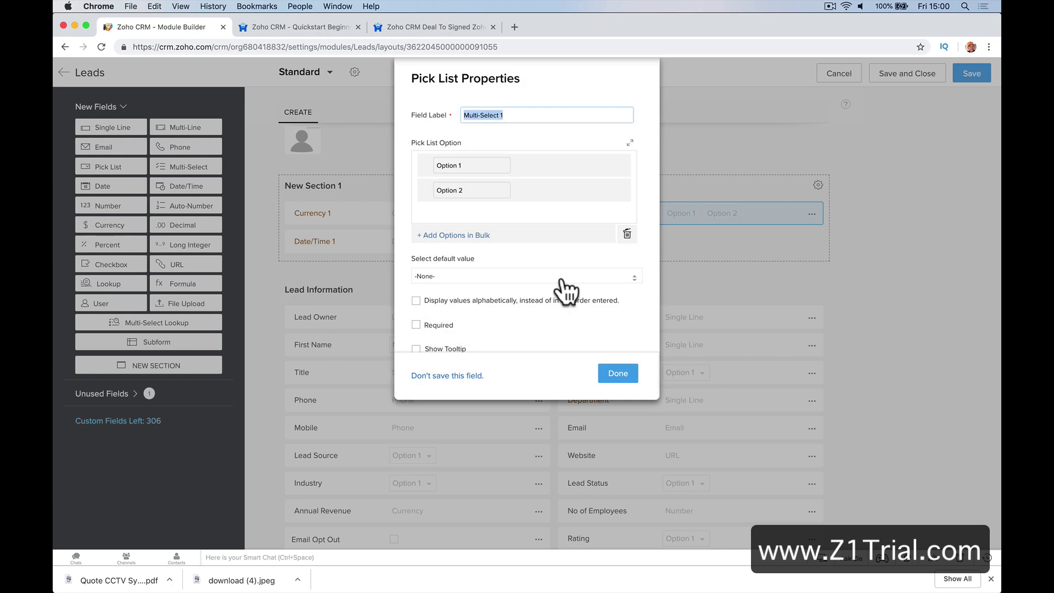
pyautogui.click(611, 371)
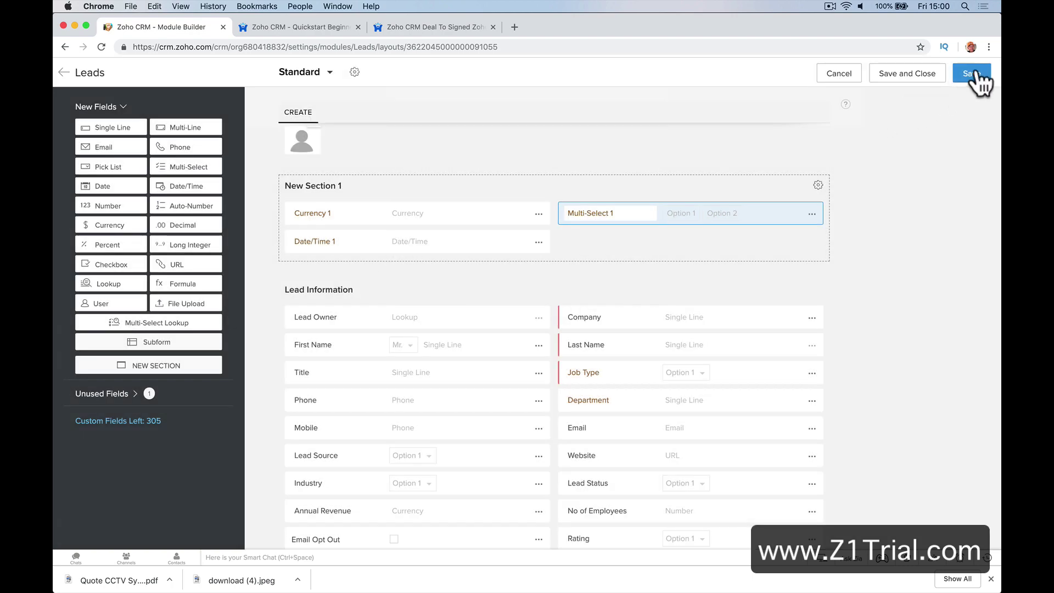
pyautogui.click(975, 74)
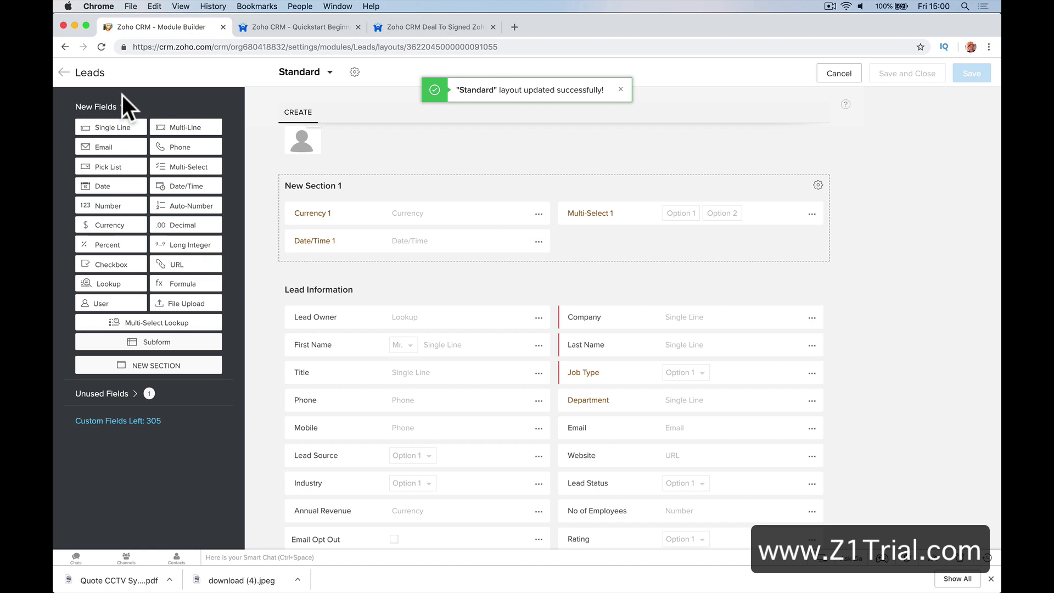
pyautogui.click(68, 73)
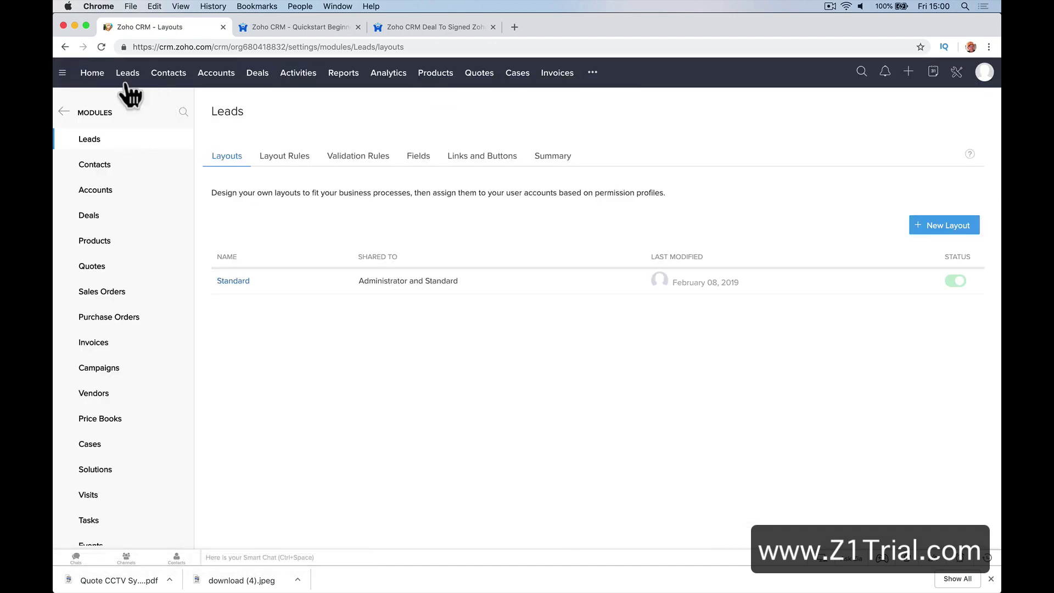
# Open the first lead's full details and set its Job Type to CCTV
pyautogui.click(127, 75)
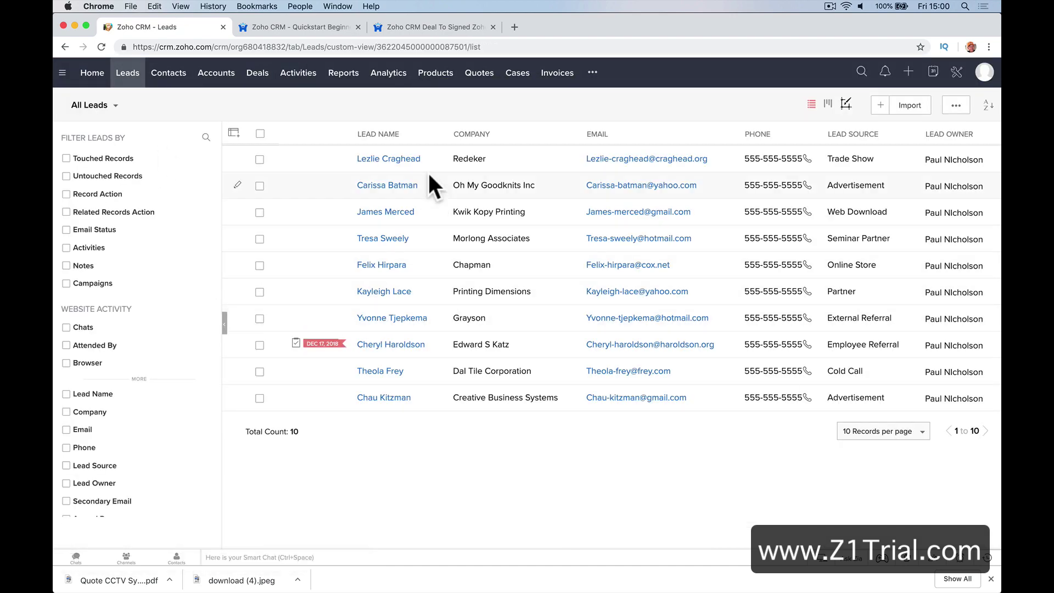
pyautogui.click(416, 163)
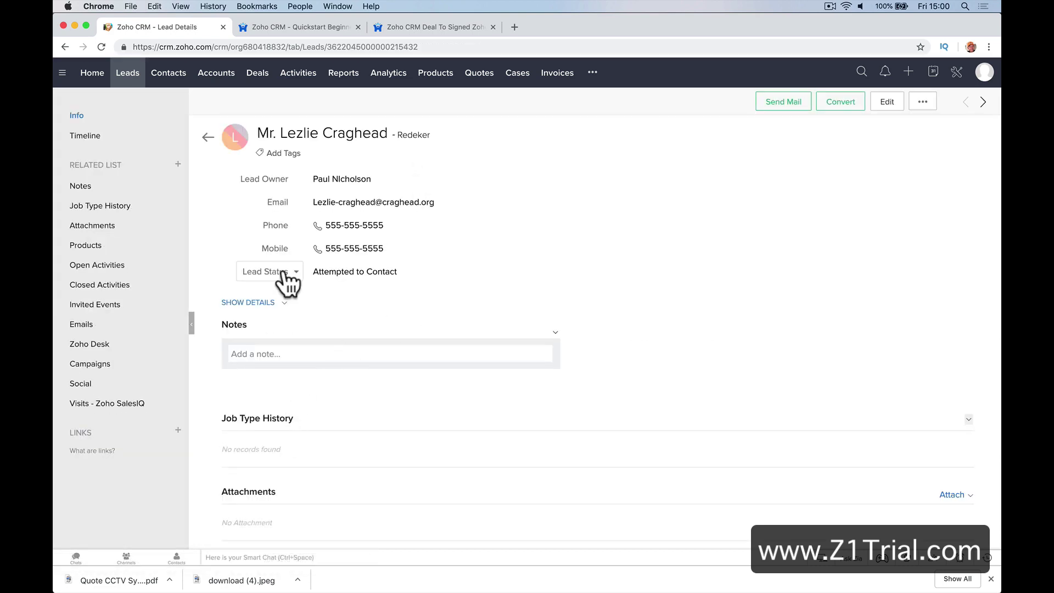
pyautogui.click(272, 302)
pyautogui.scroll(-3, 314, 371)
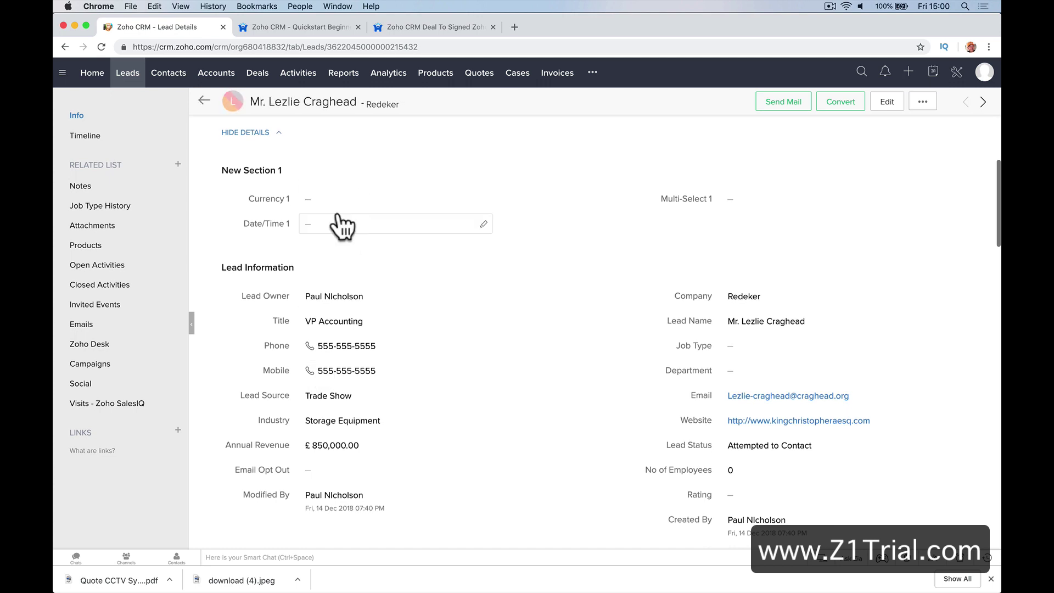
pyautogui.click(759, 350)
pyautogui.click(752, 388)
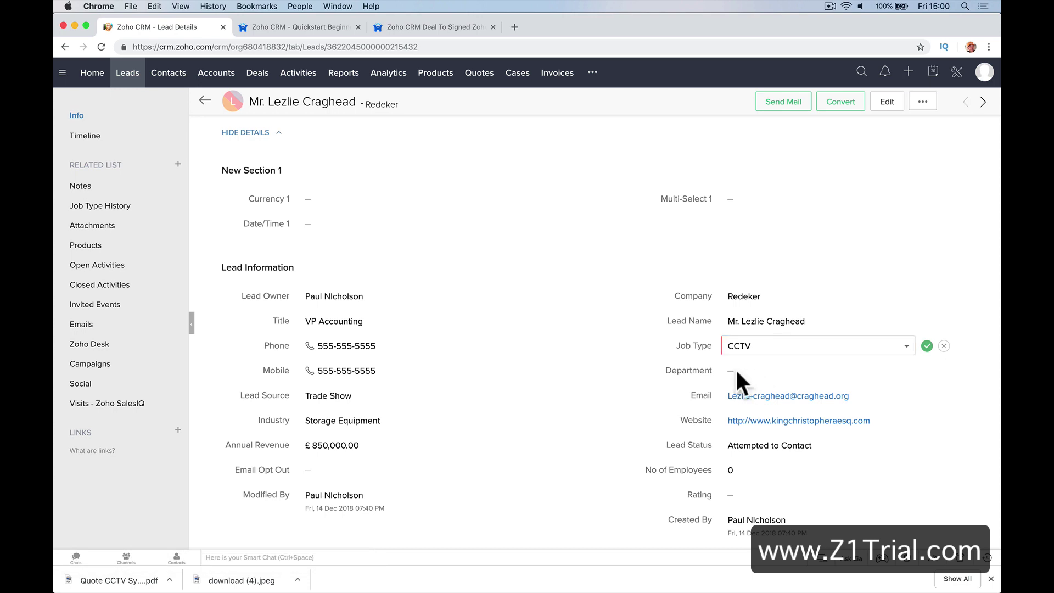
pyautogui.click(927, 346)
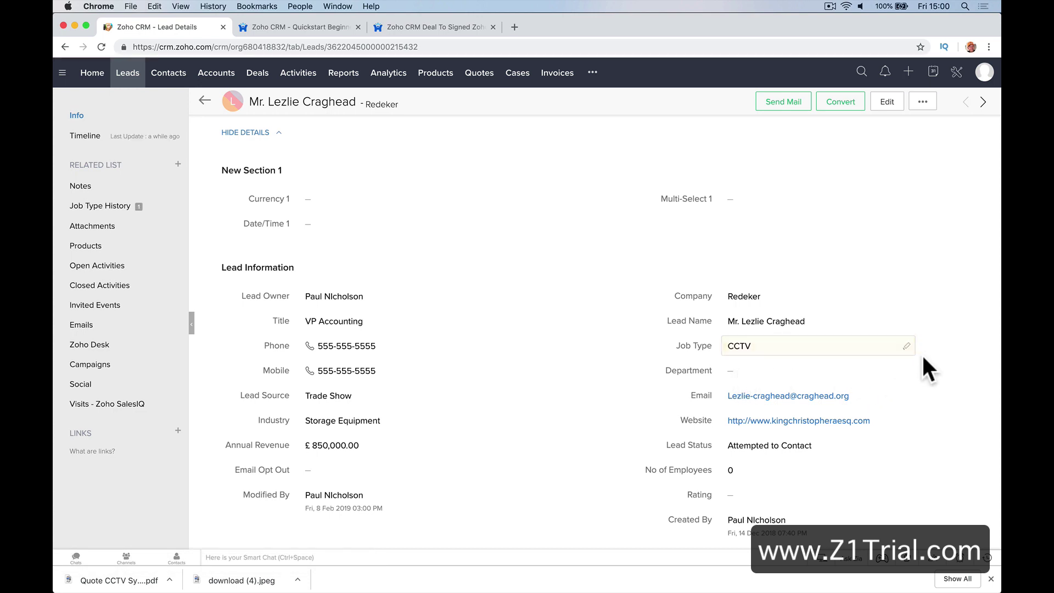
# Set the lead's Department to Sales, then go to the Deals pipeline
pyautogui.click(871, 375)
pyautogui.write('Sales')
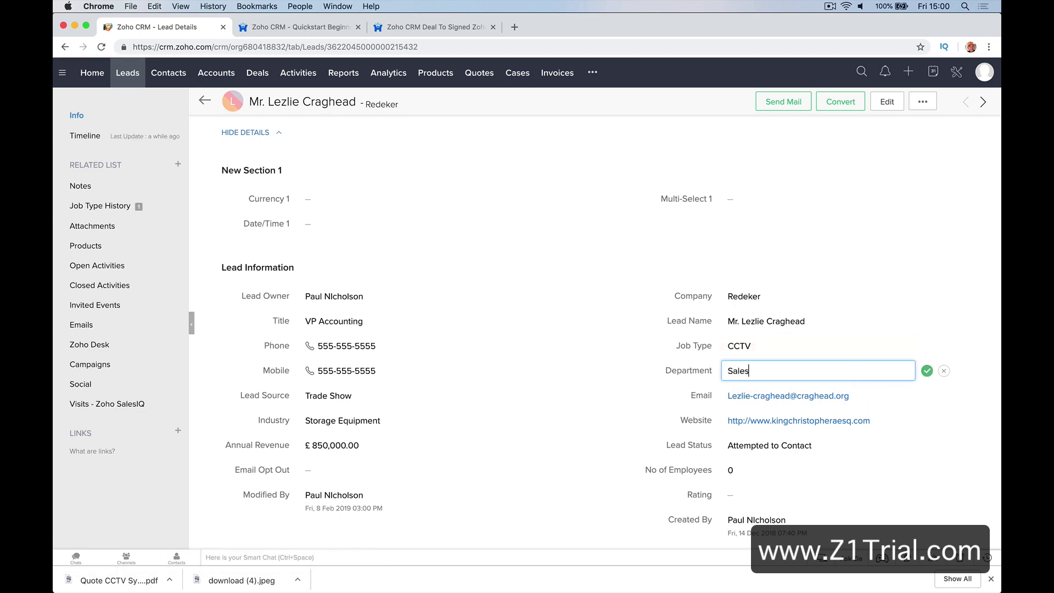
pyautogui.click(927, 370)
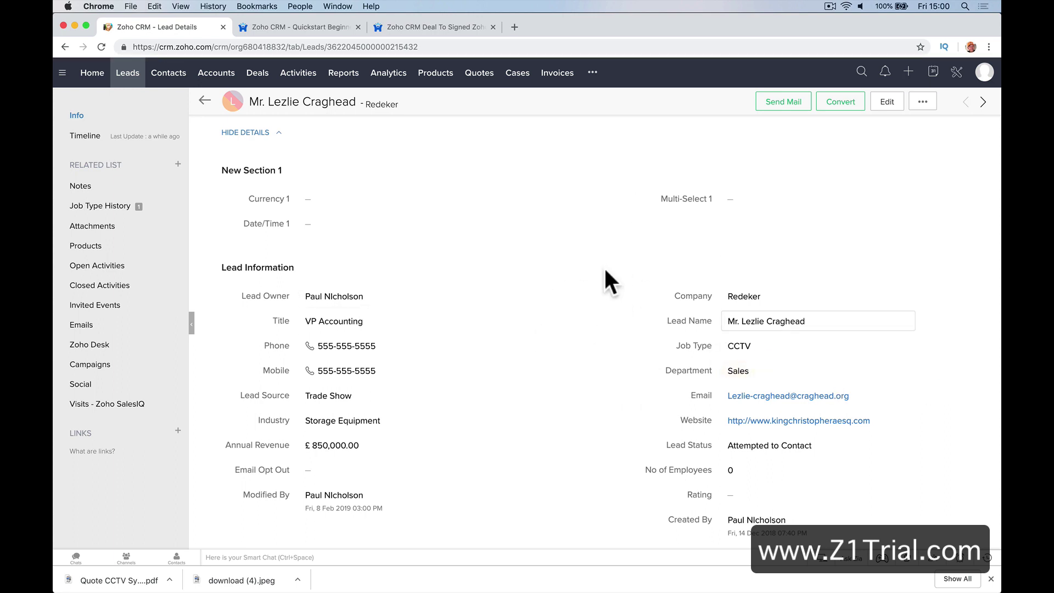
pyautogui.scroll(5, 650, 331)
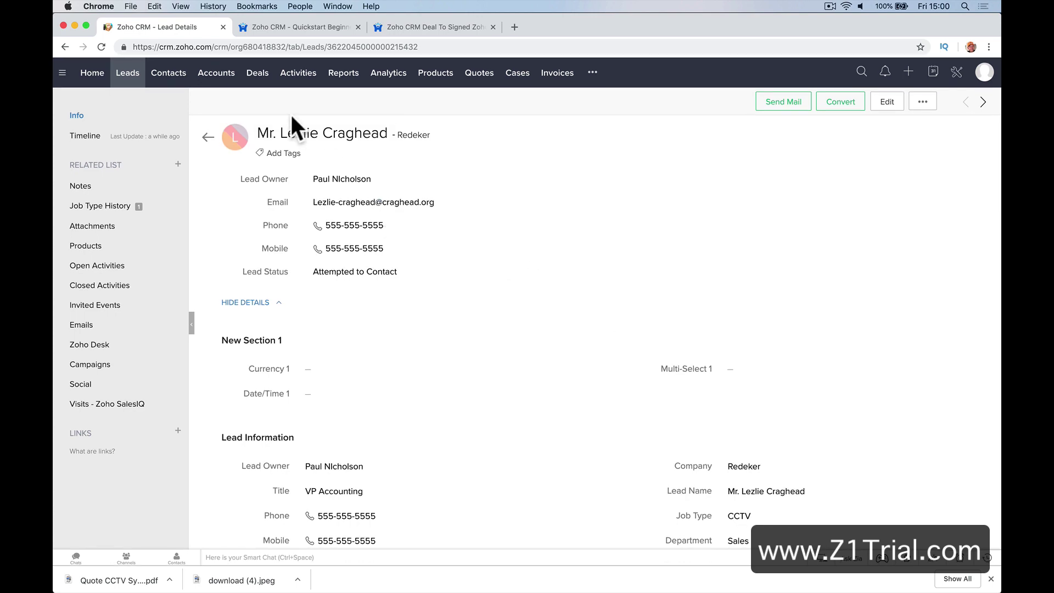
pyautogui.click(254, 83)
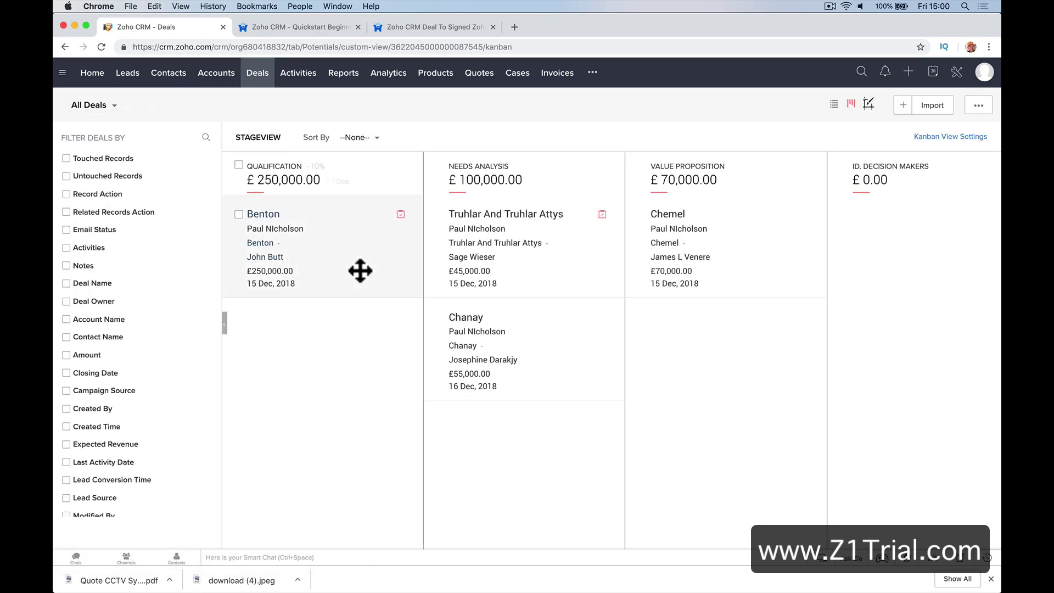
# Review the Truhlar And Truhlar Attys deal at Needs Analysis, then go to Setup
pyautogui.click(497, 225)
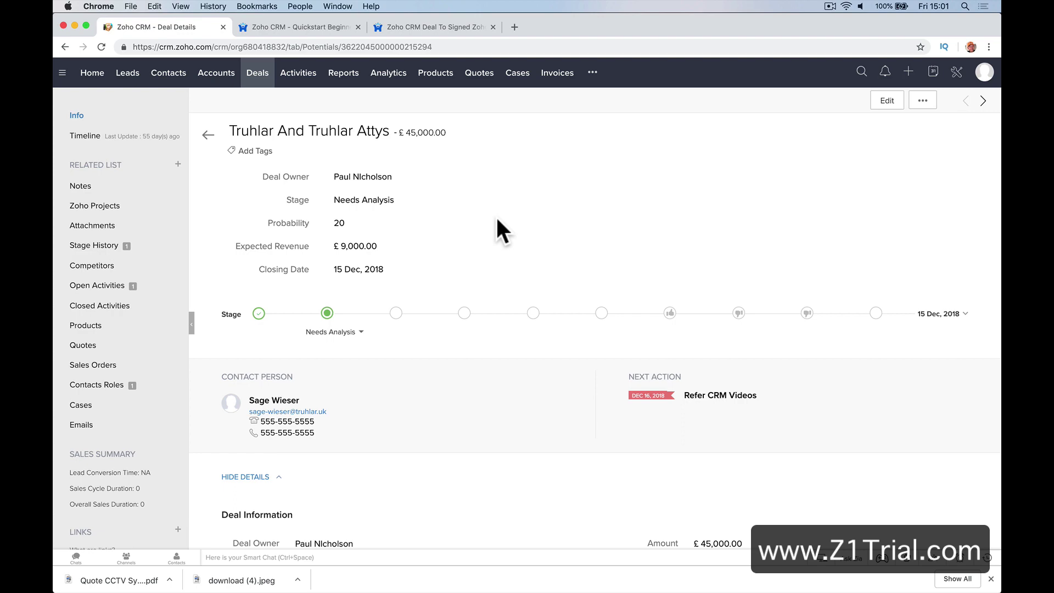
pyautogui.scroll(-5, 456, 329)
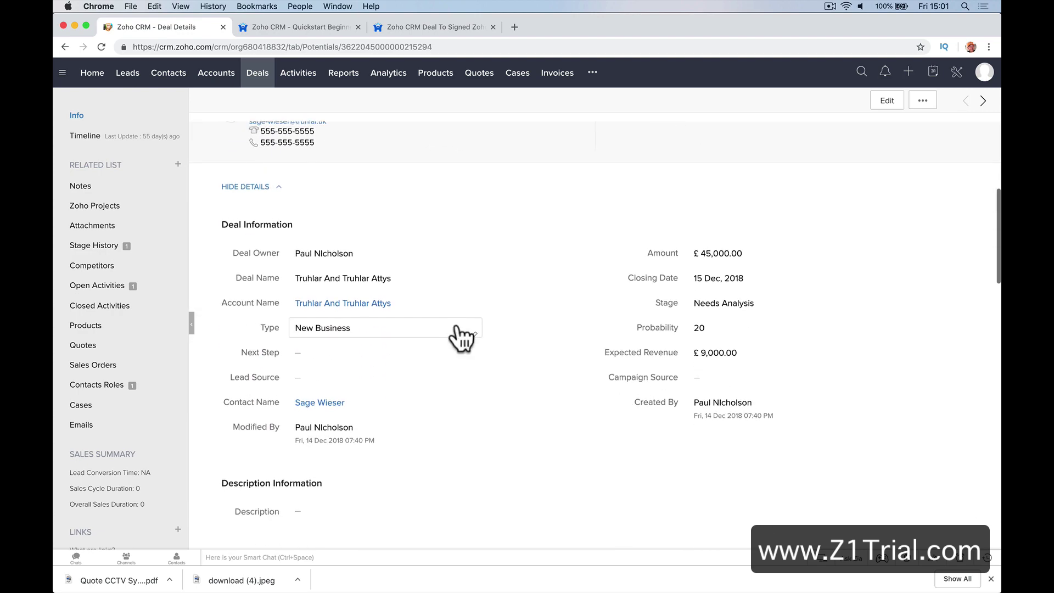
pyautogui.scroll(5, 456, 329)
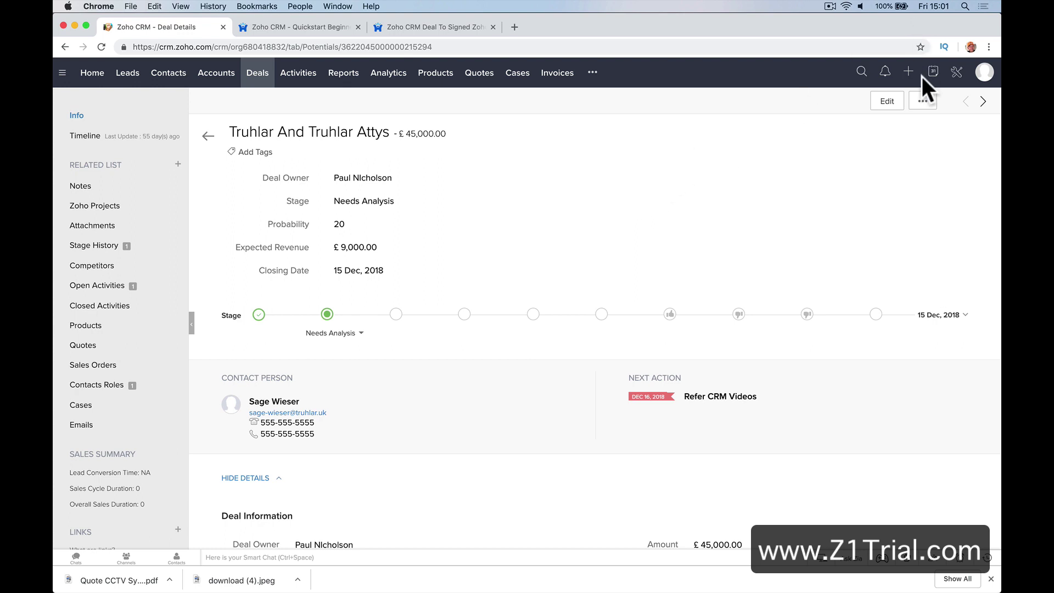
pyautogui.click(956, 72)
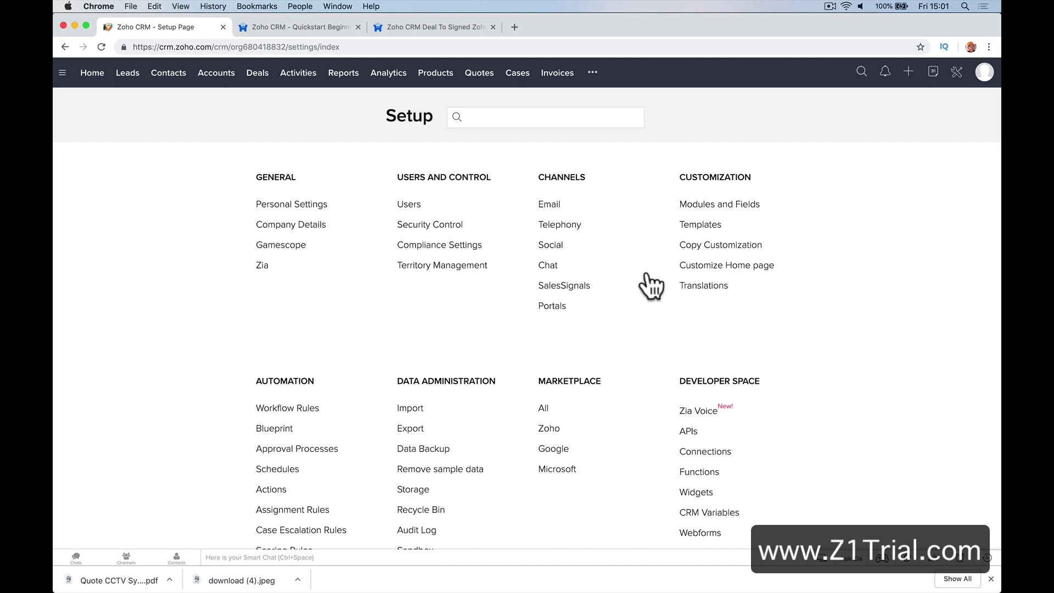
# Open the Big Deal Rule from Workflow Rules and view its email notification settings
pyautogui.click(307, 409)
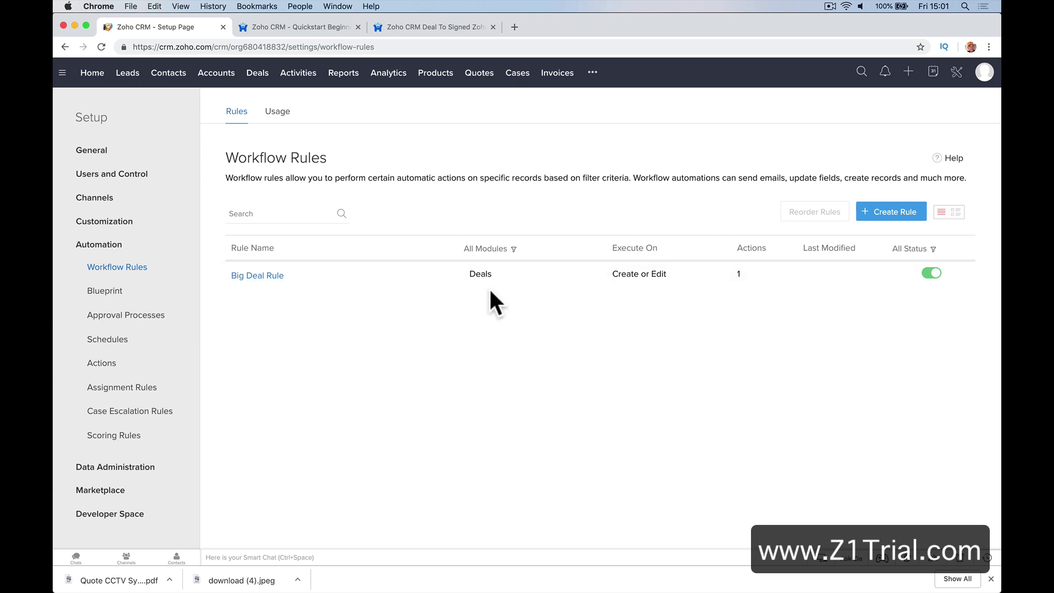
pyautogui.click(264, 275)
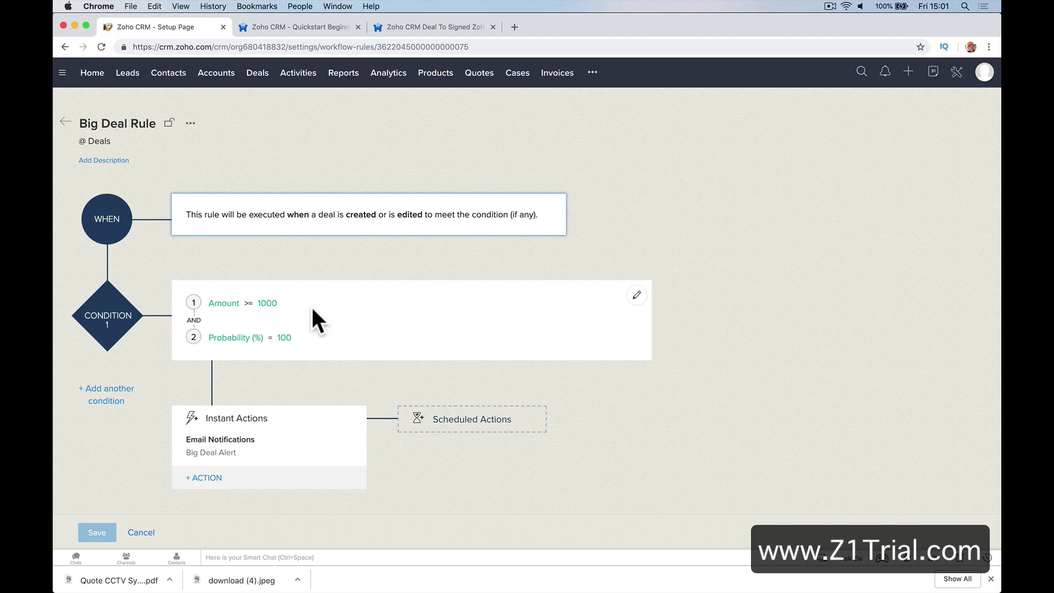
pyautogui.scroll(-3, 311, 313)
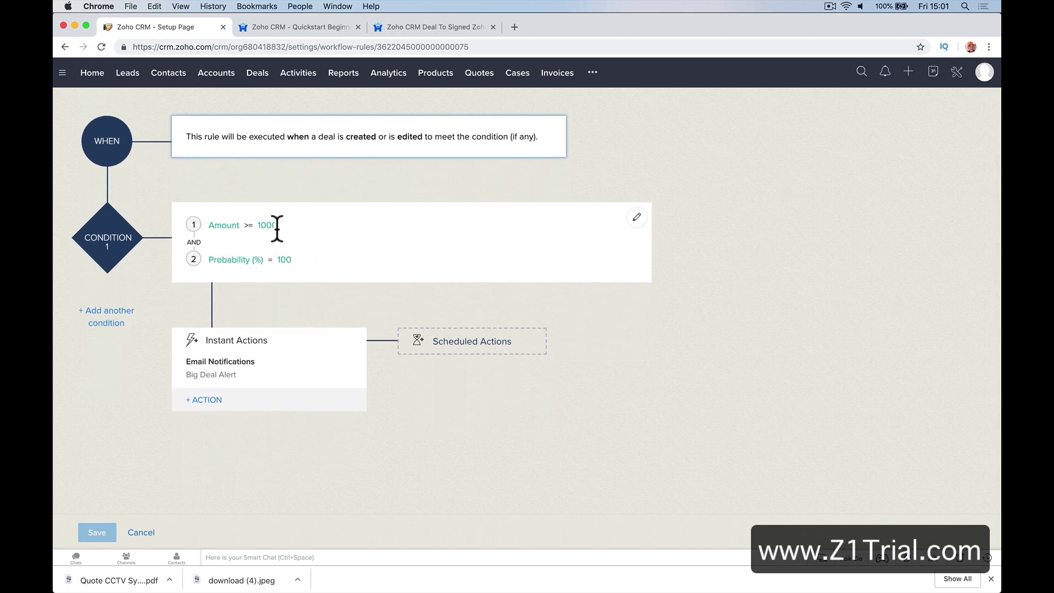
pyautogui.scroll(-1, 269, 287)
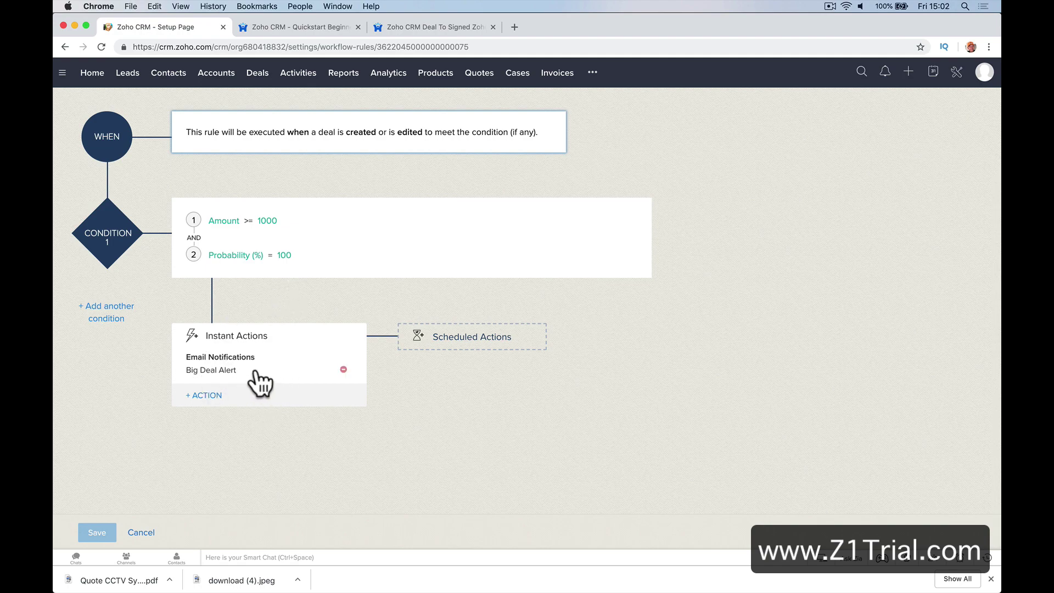
pyautogui.click(230, 368)
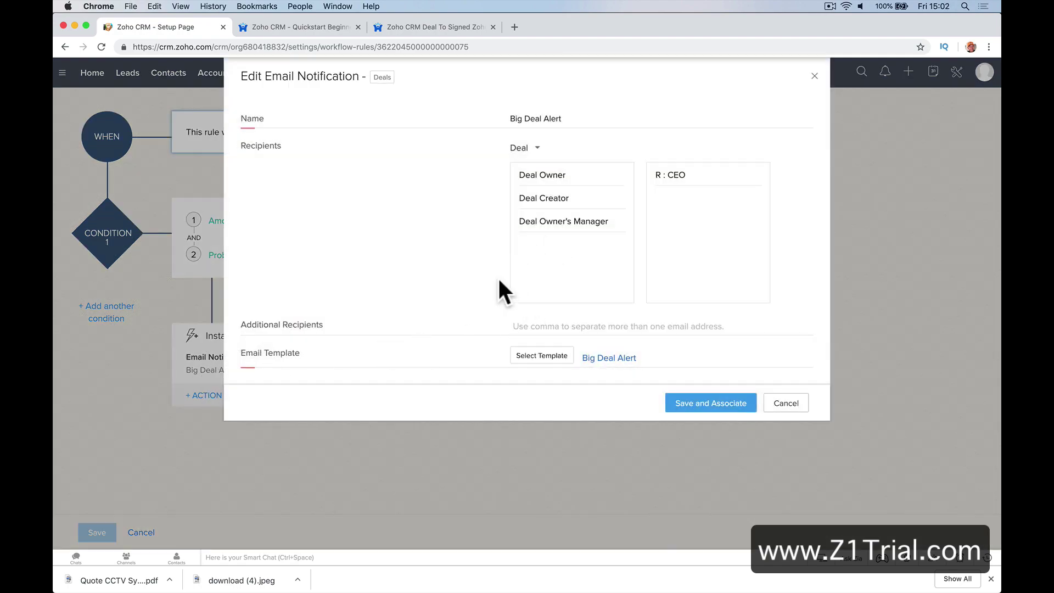
# Preview the Big Deal Alert template, close without changes, and return to the Workflow Rules list
pyautogui.moveTo(555, 182)
pyautogui.click(540, 356)
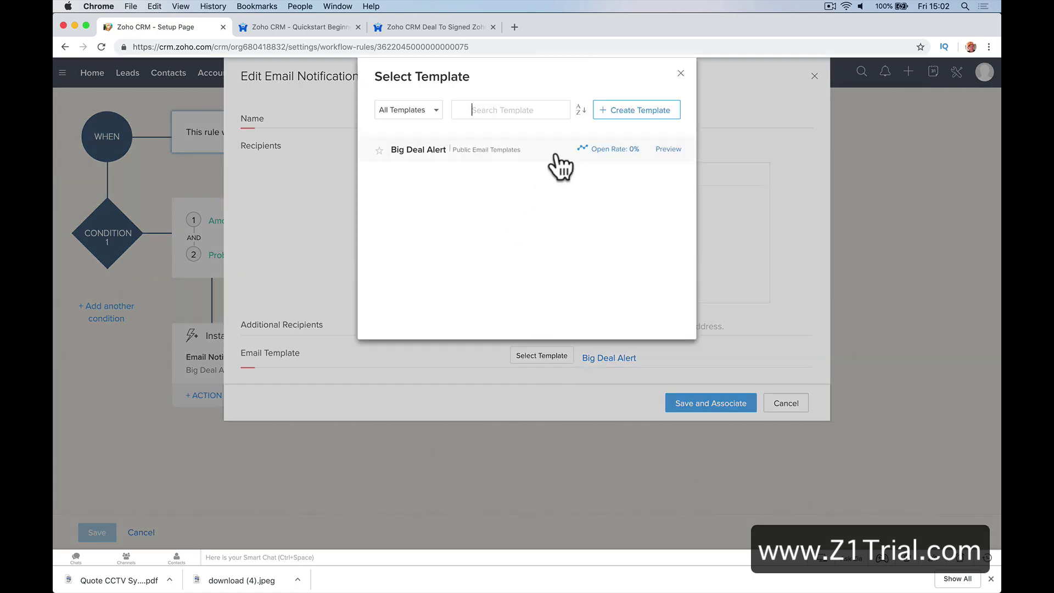
pyautogui.click(449, 149)
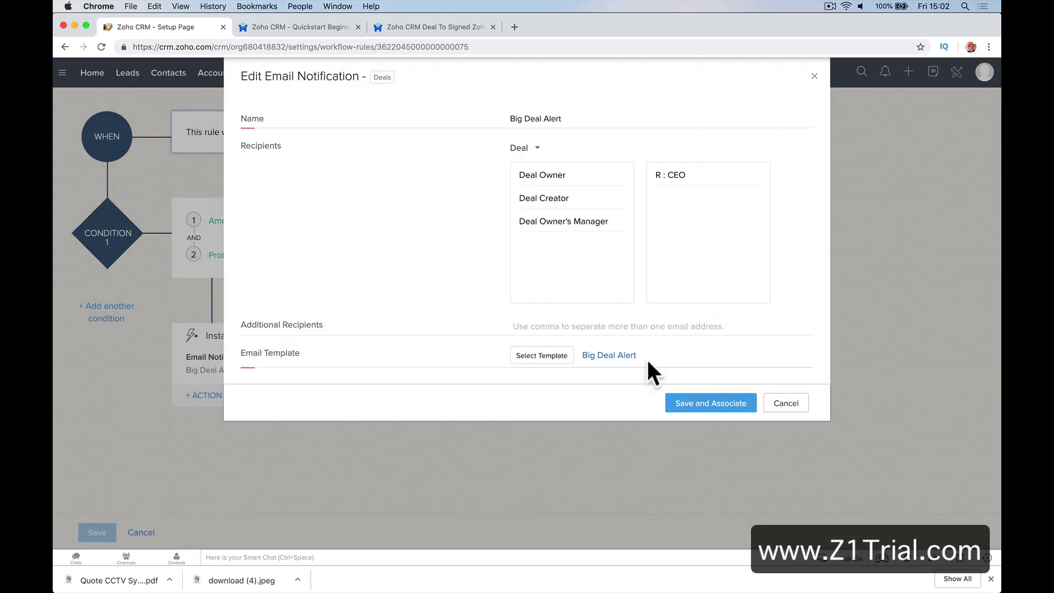
pyautogui.click(557, 356)
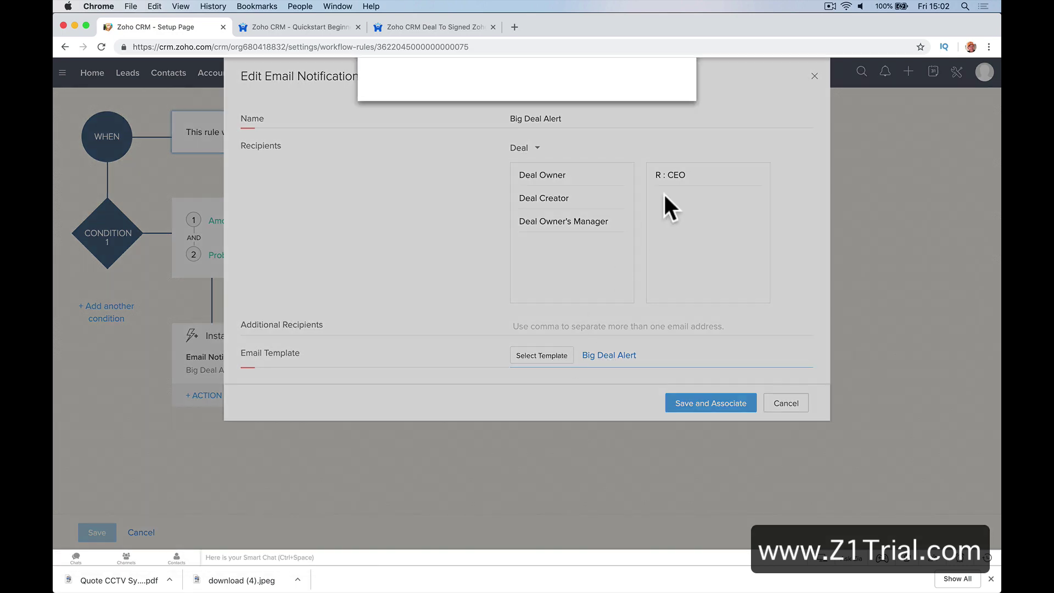
pyautogui.moveTo(640, 156)
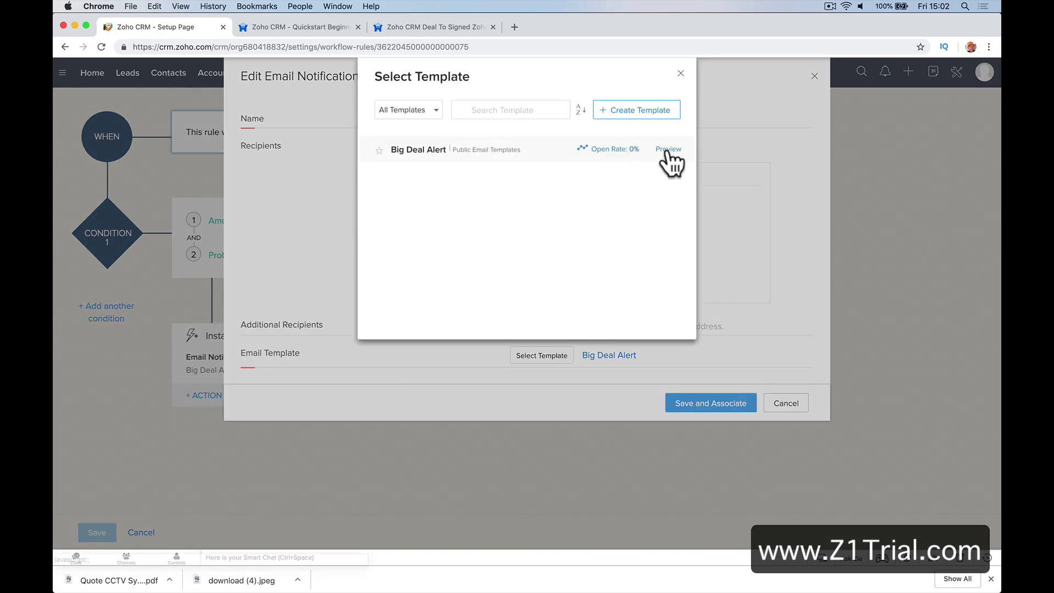
pyautogui.click(667, 150)
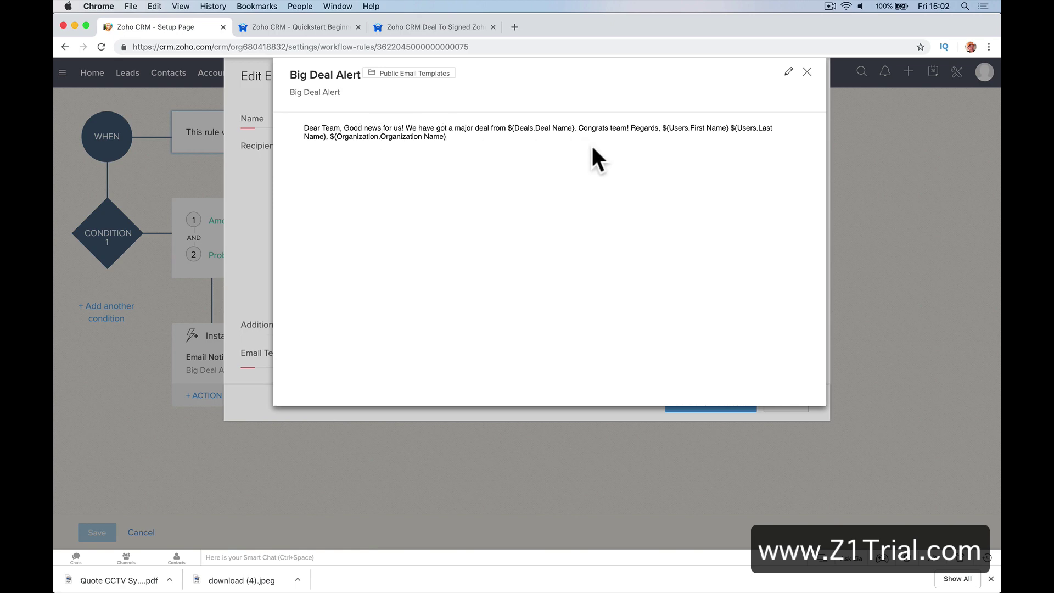
pyautogui.click(806, 72)
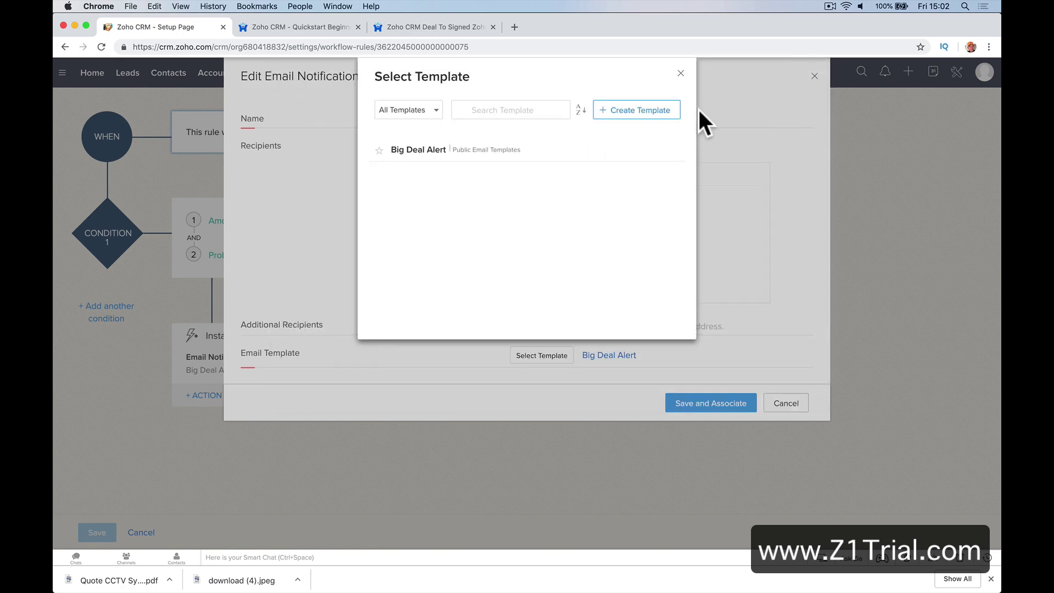
pyautogui.click(680, 73)
pyautogui.click(814, 76)
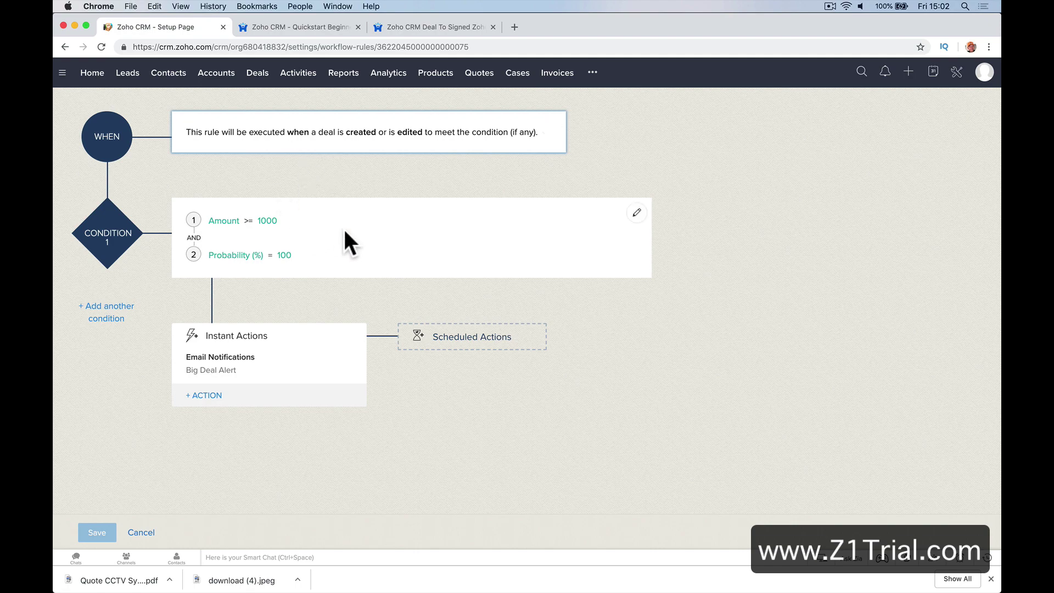
pyautogui.scroll(3, 343, 227)
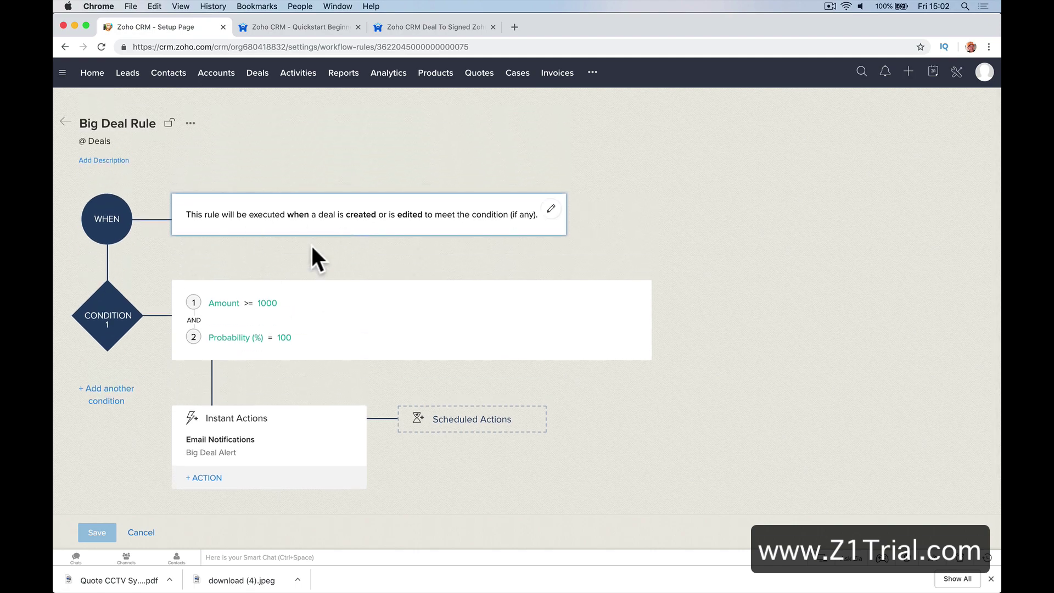
pyautogui.click(66, 121)
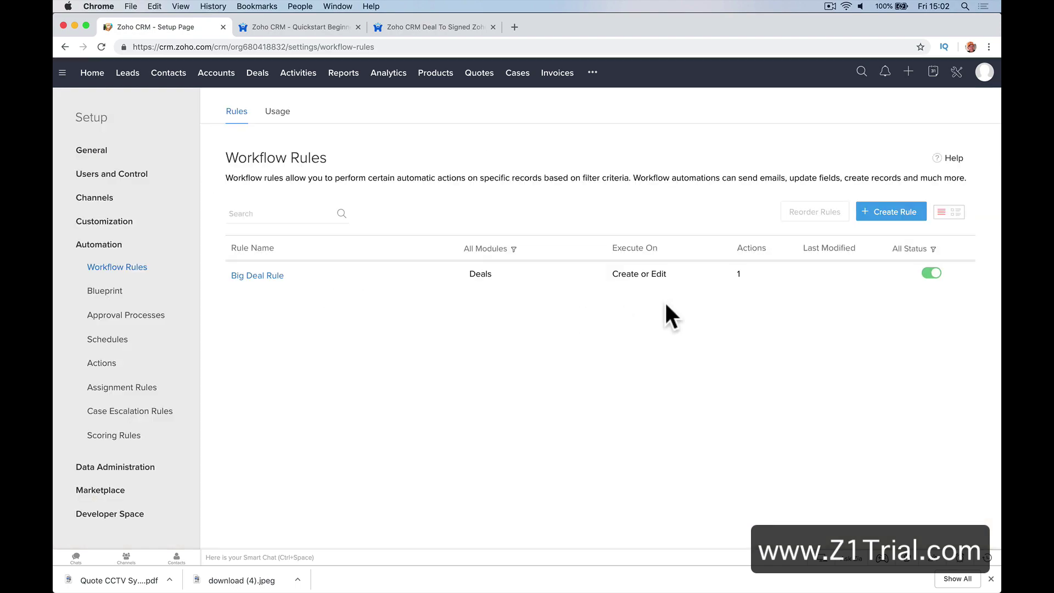
# Create a Contacts workflow rule 'Notify New Contact' described 'New Contact Hello Message'
pyautogui.click(889, 214)
pyautogui.click(511, 141)
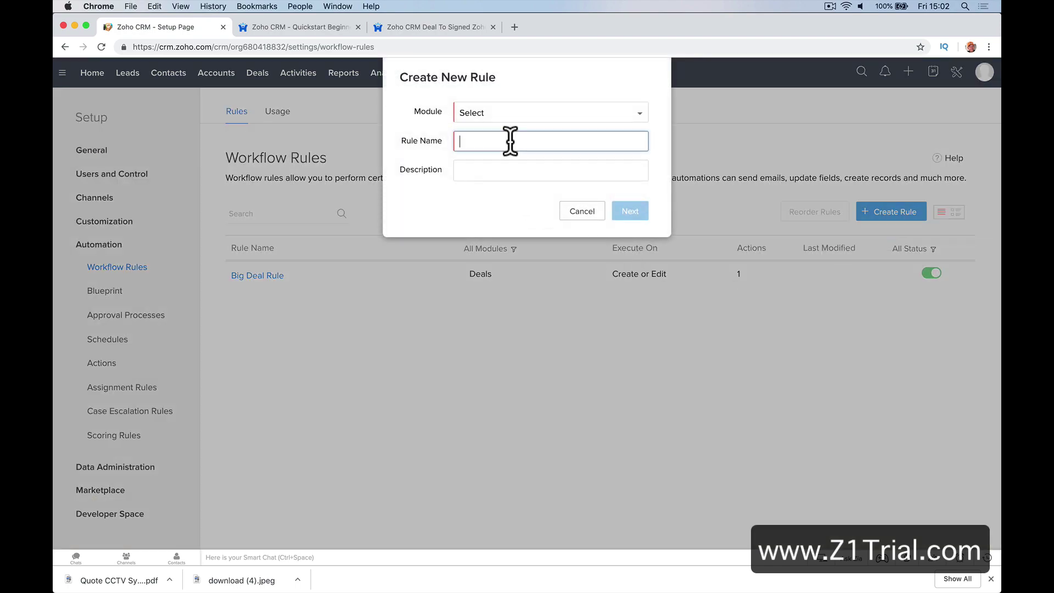
pyautogui.write('Notify')
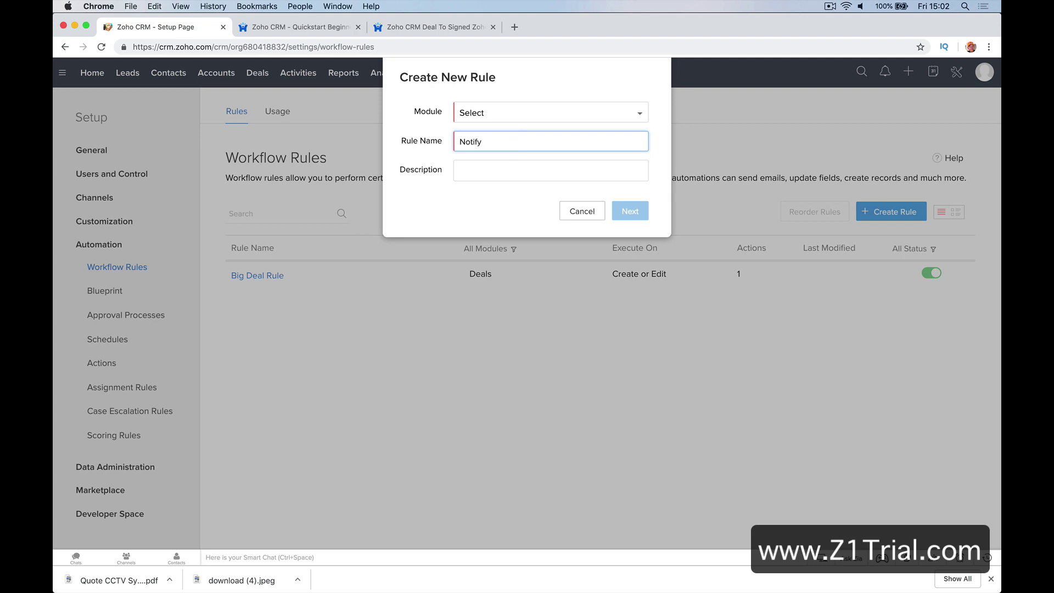
pyautogui.write('Ne')
pyautogui.write('w XCon')
pyautogui.write('onta')
pyautogui.click(555, 112)
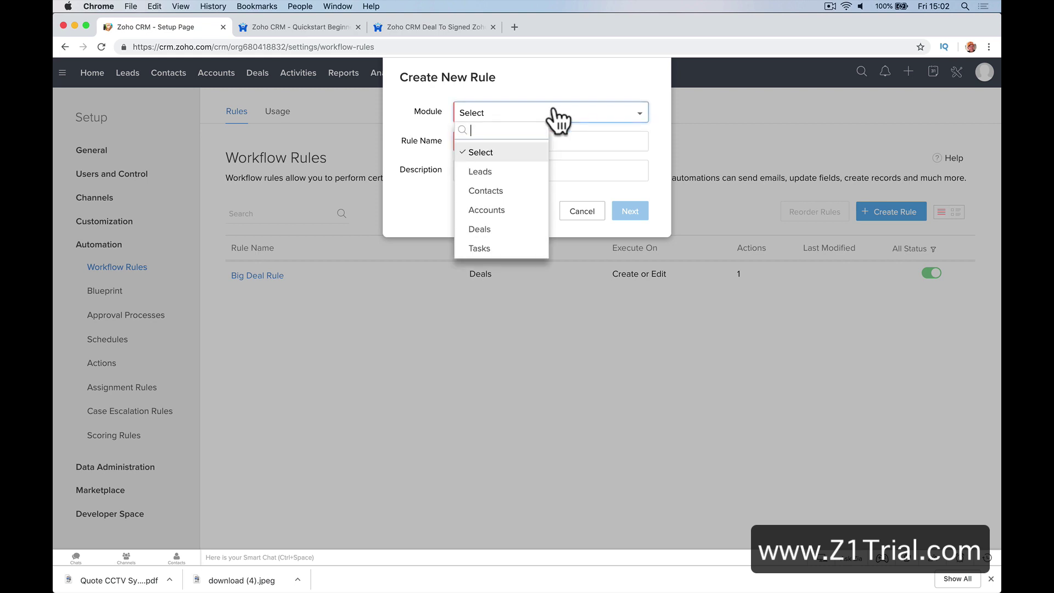
pyautogui.click(524, 190)
pyautogui.click(526, 174)
pyautogui.write('New Contact Hel')
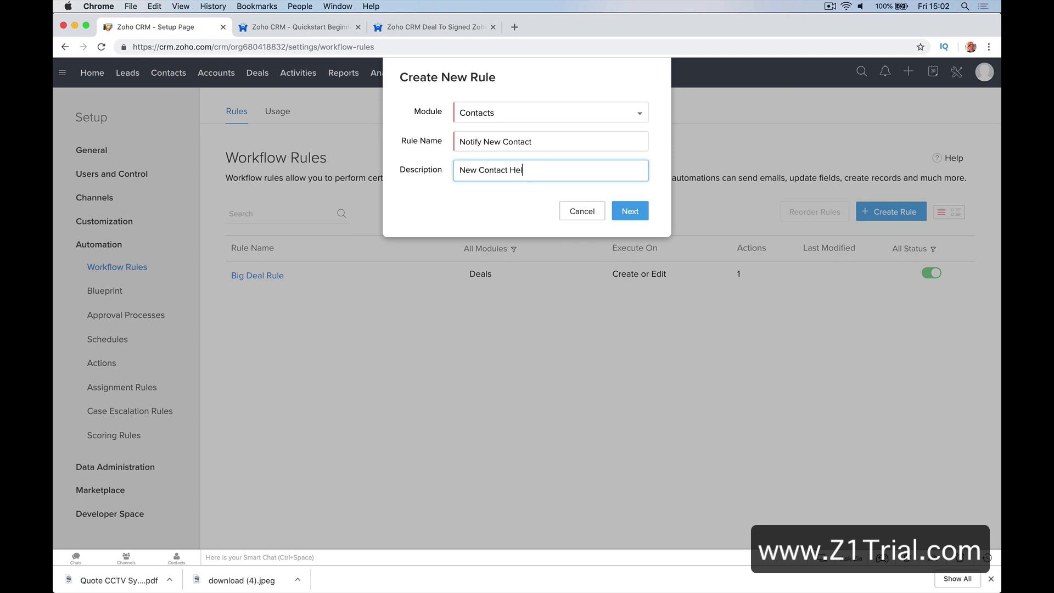
pyautogui.write('lo Message')
pyautogui.click(627, 210)
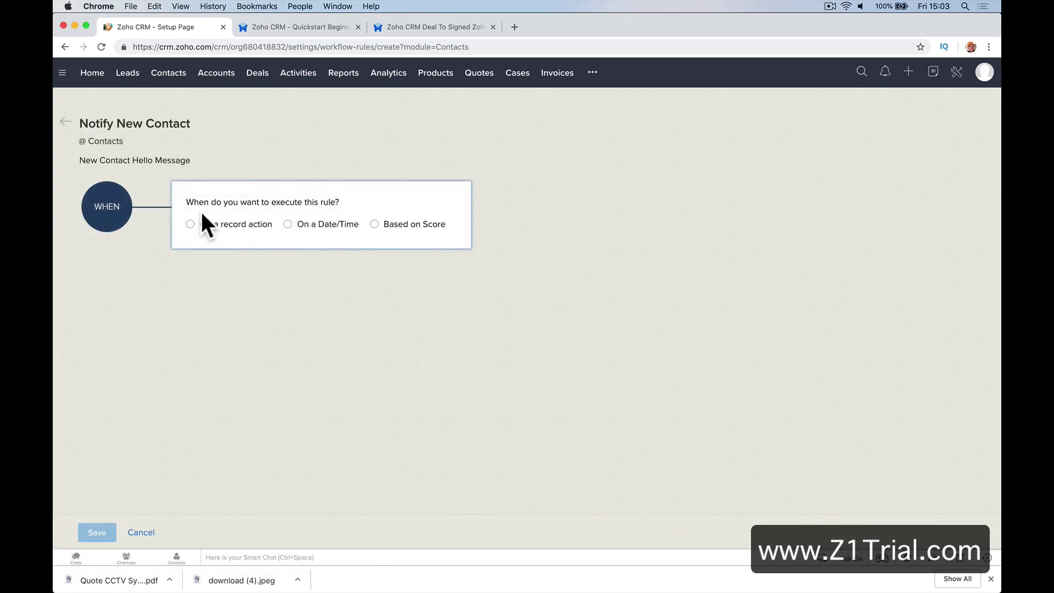
# Trigger the rule on contact creation for all contacts and add an Email Notification instant action
pyautogui.click(233, 224)
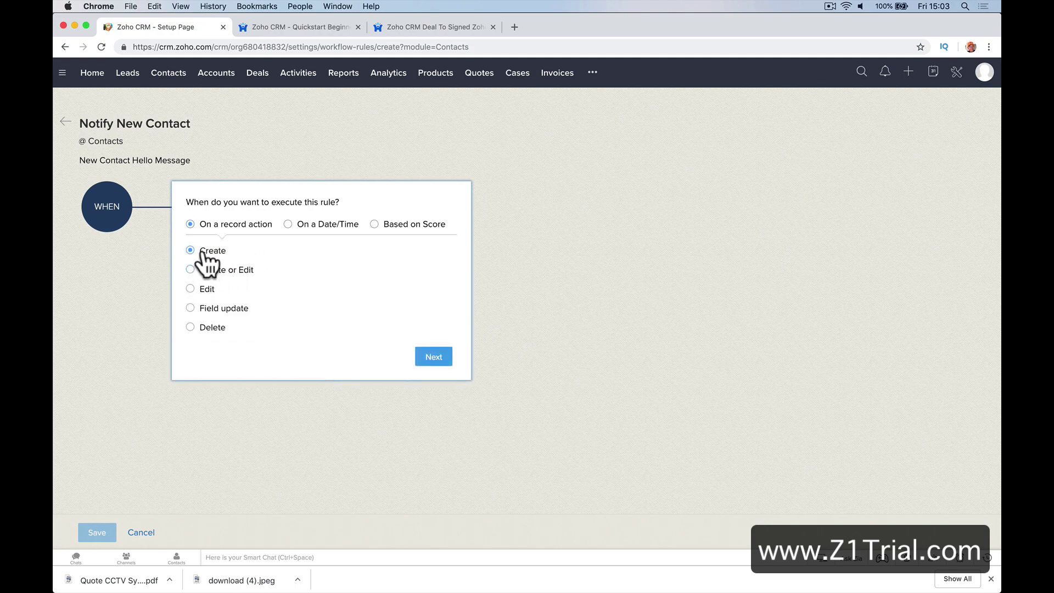
pyautogui.click(431, 358)
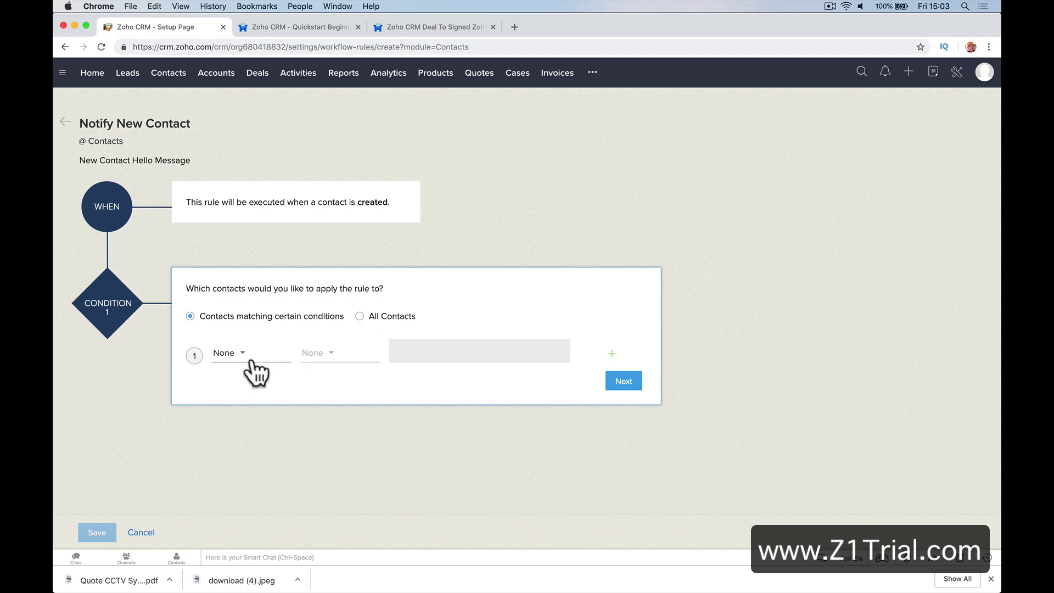
pyautogui.click(360, 316)
pyautogui.click(614, 339)
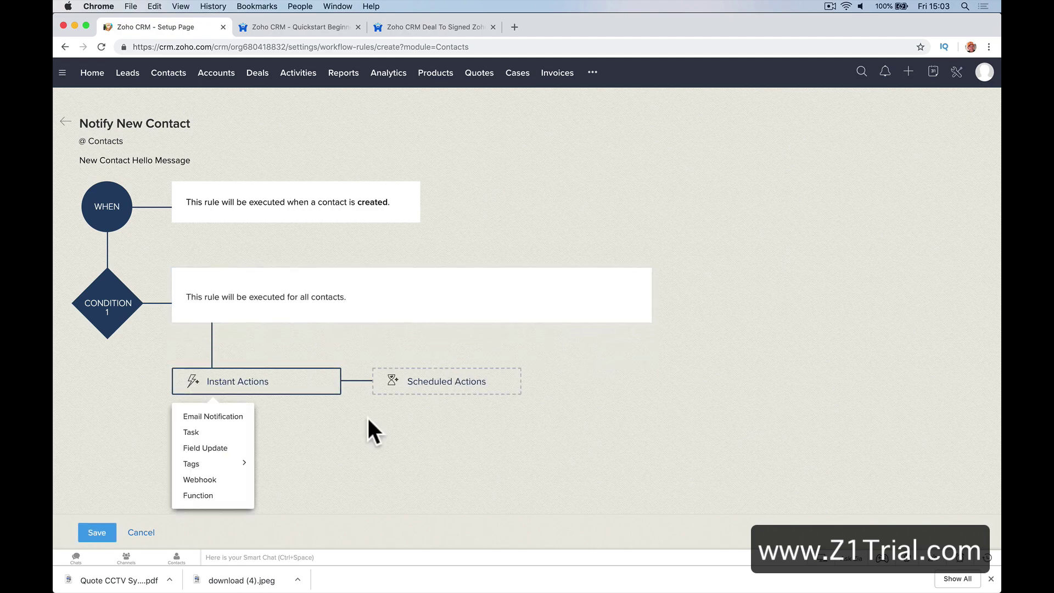
pyautogui.click(234, 416)
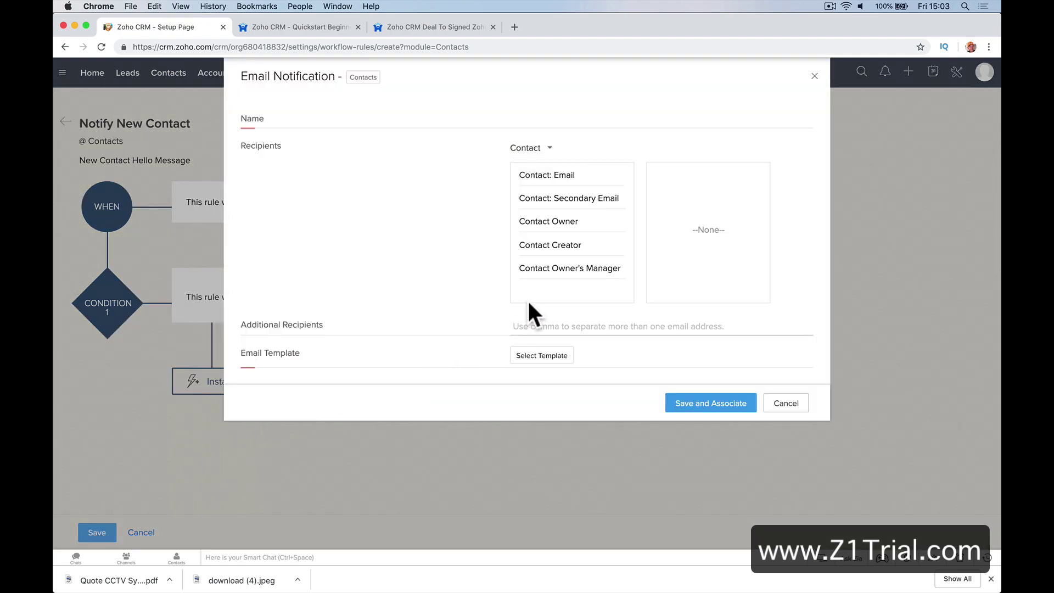
# Add Contact: Email as the notification recipient and bring up template selection
pyautogui.moveTo(529, 177)
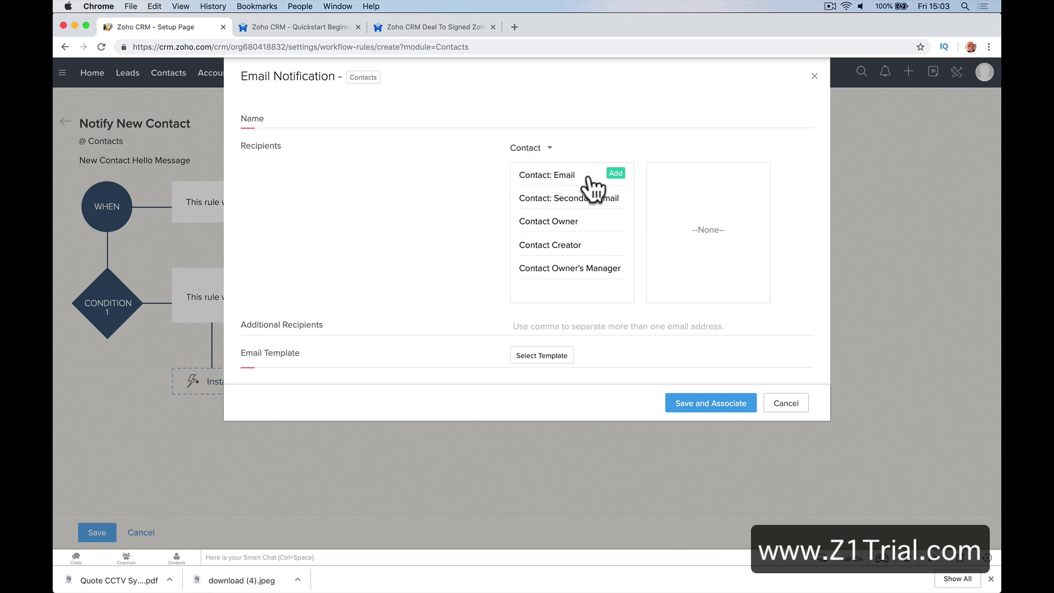
pyautogui.click(614, 175)
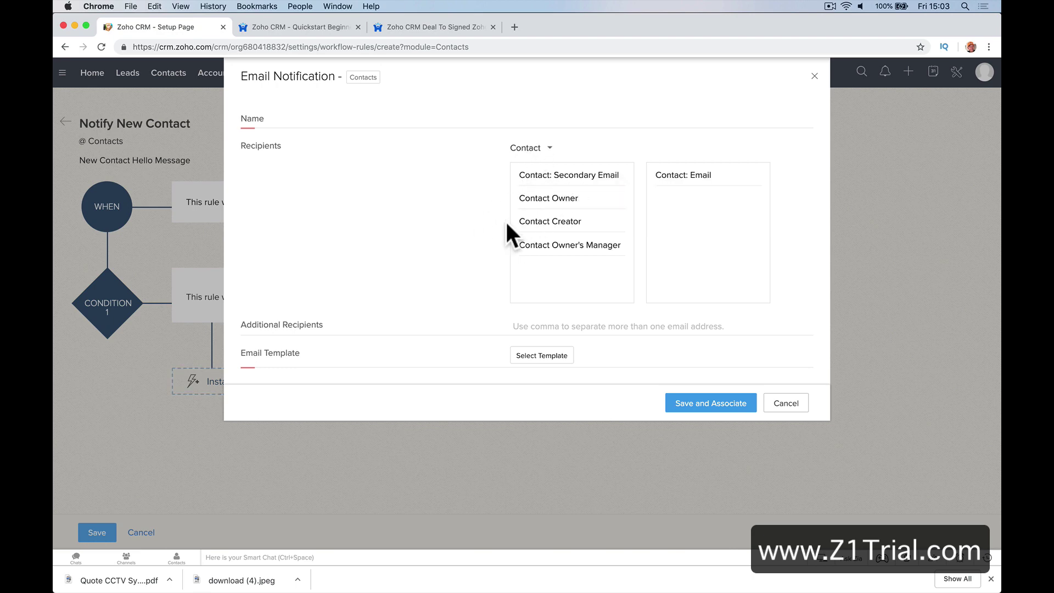
pyautogui.click(546, 356)
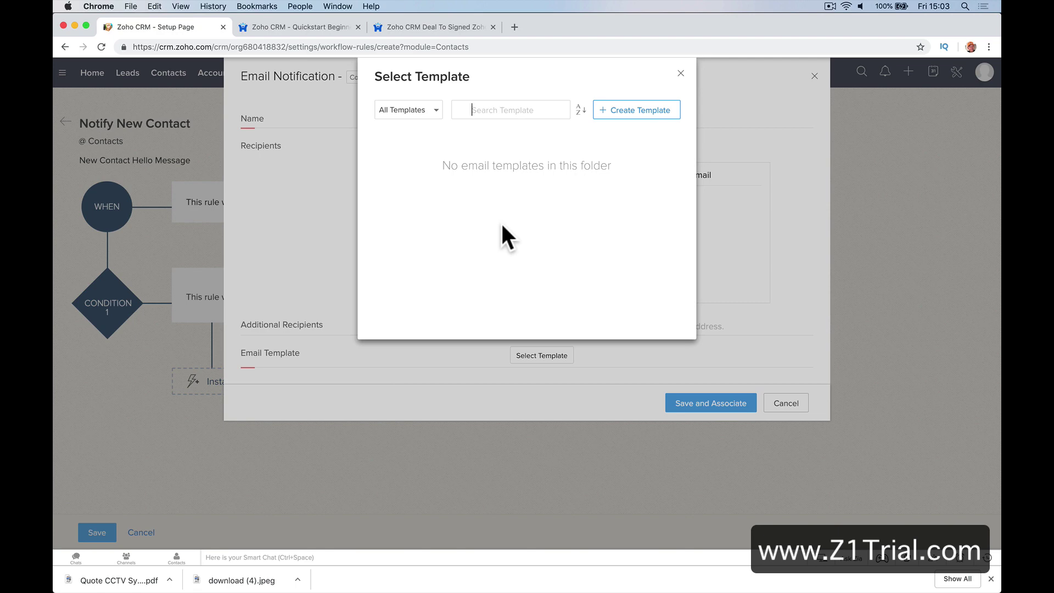
# Browse the Favorites, Associated and Created by me template folders, then start a new template
pyautogui.click(518, 110)
pyautogui.click(432, 120)
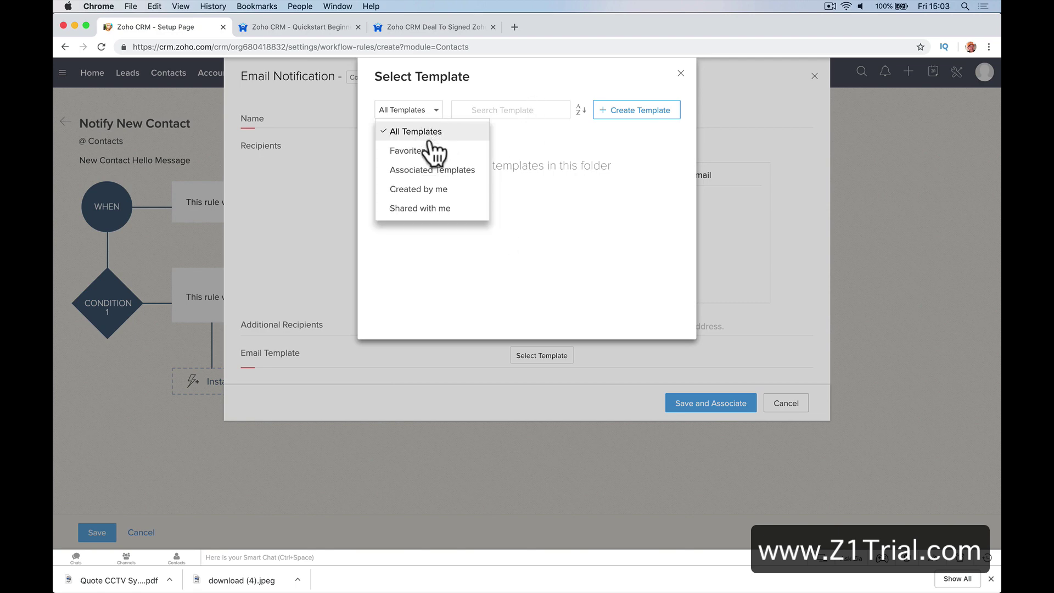
pyautogui.click(428, 149)
pyautogui.click(416, 115)
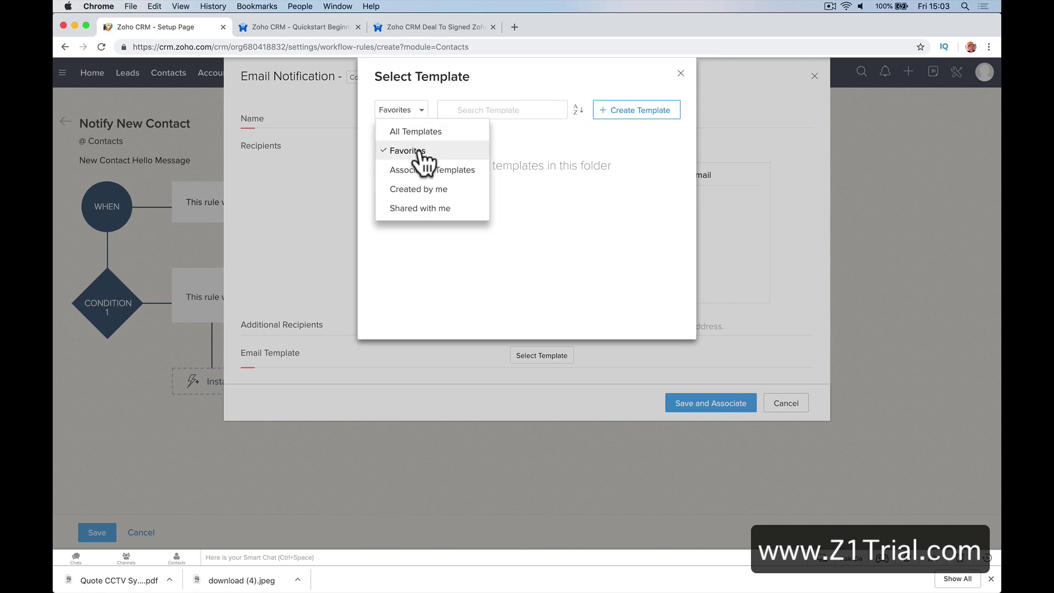
pyautogui.click(421, 170)
pyautogui.click(419, 117)
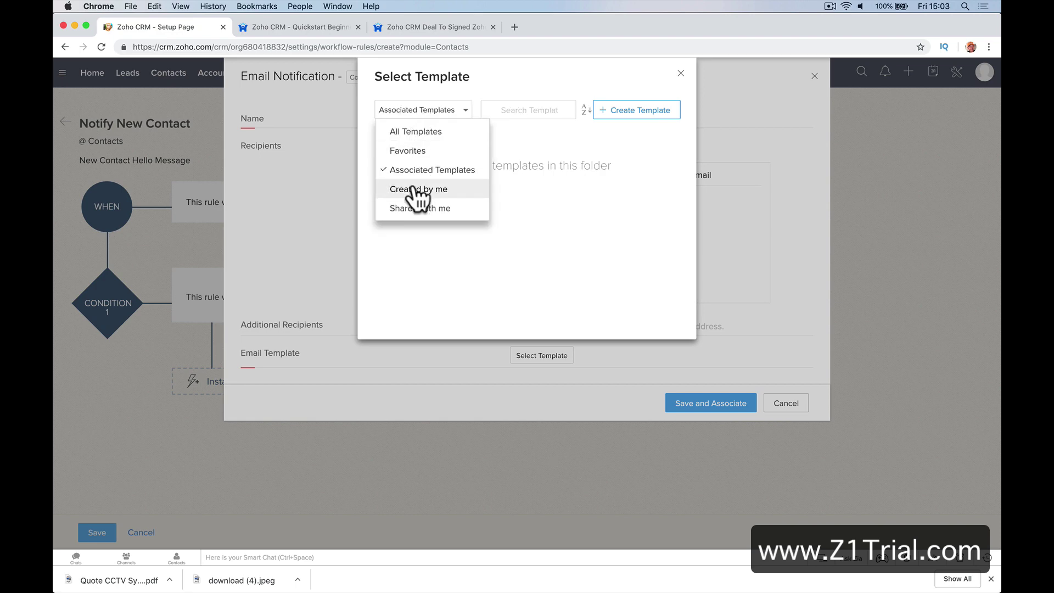
pyautogui.click(414, 189)
pyautogui.click(439, 116)
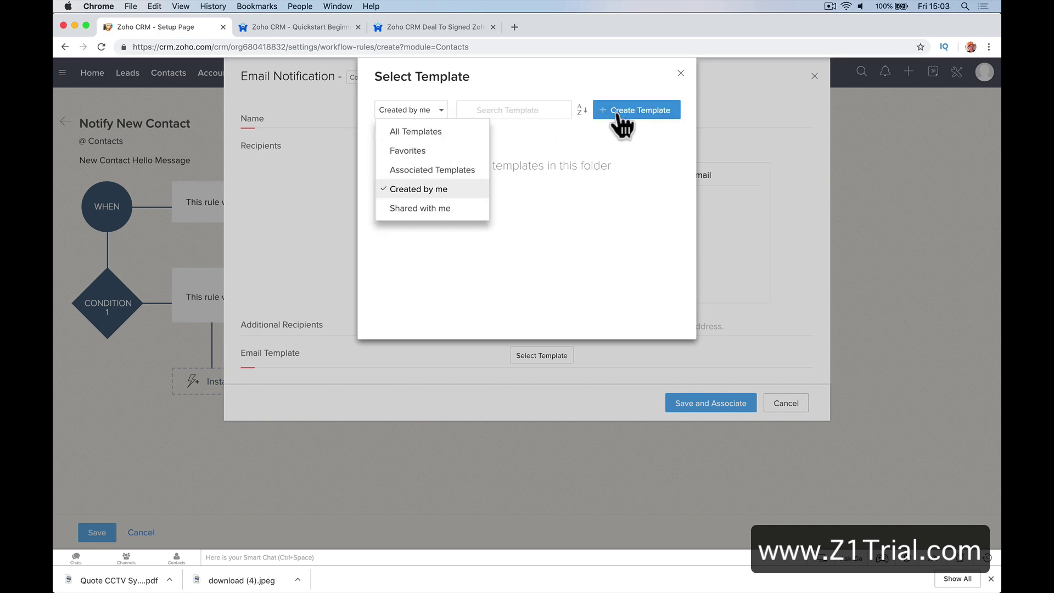
pyautogui.click(617, 112)
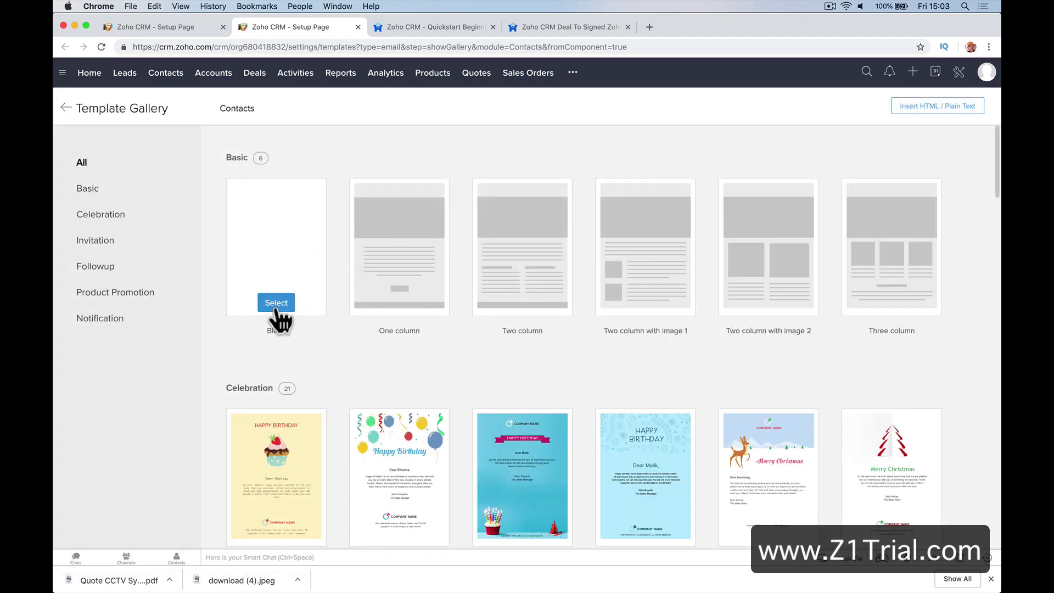
# Start from a blank template and write the body 'Welcome new contact.'
pyautogui.click(276, 303)
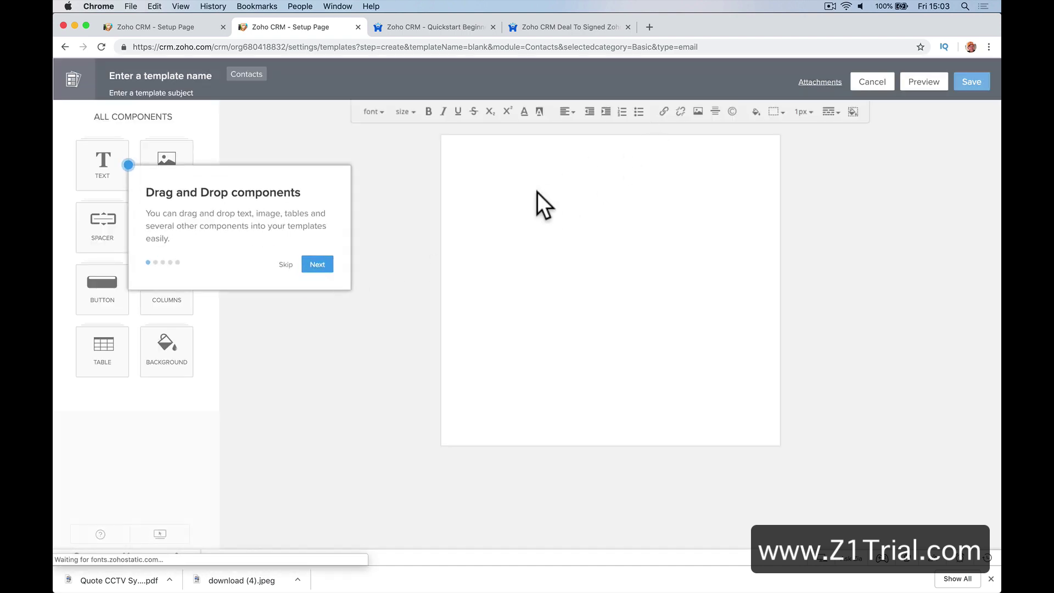
pyautogui.click(323, 264)
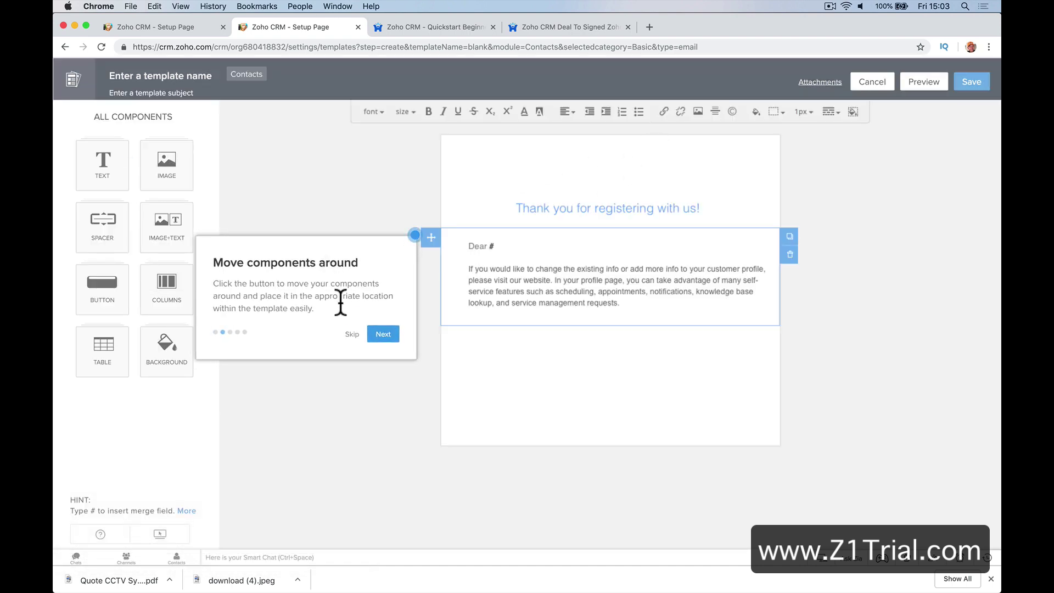
pyautogui.click(368, 331)
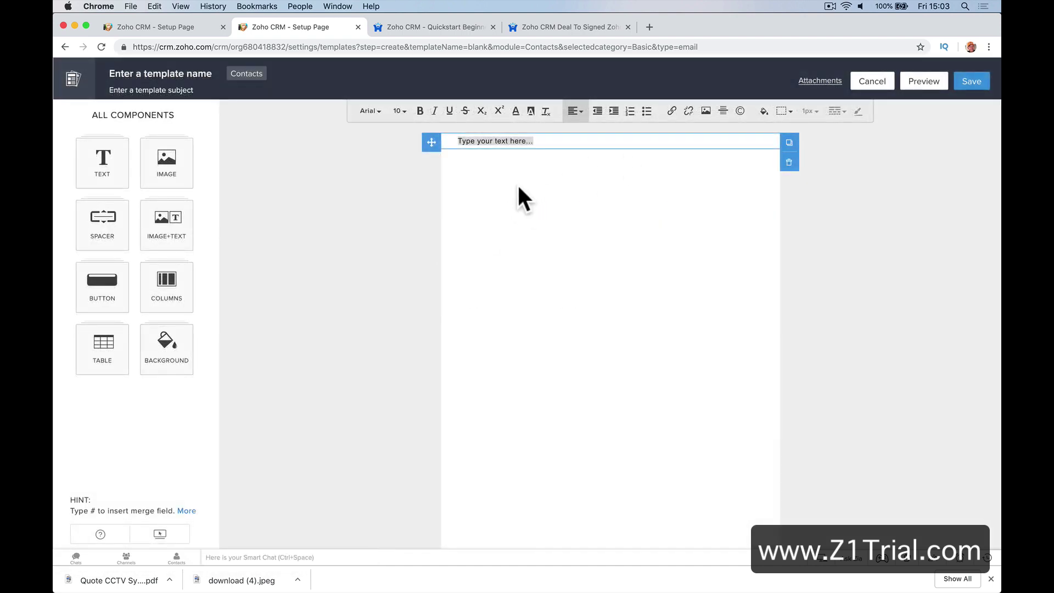
pyautogui.click(520, 141)
pyautogui.write('Welcome new c on')
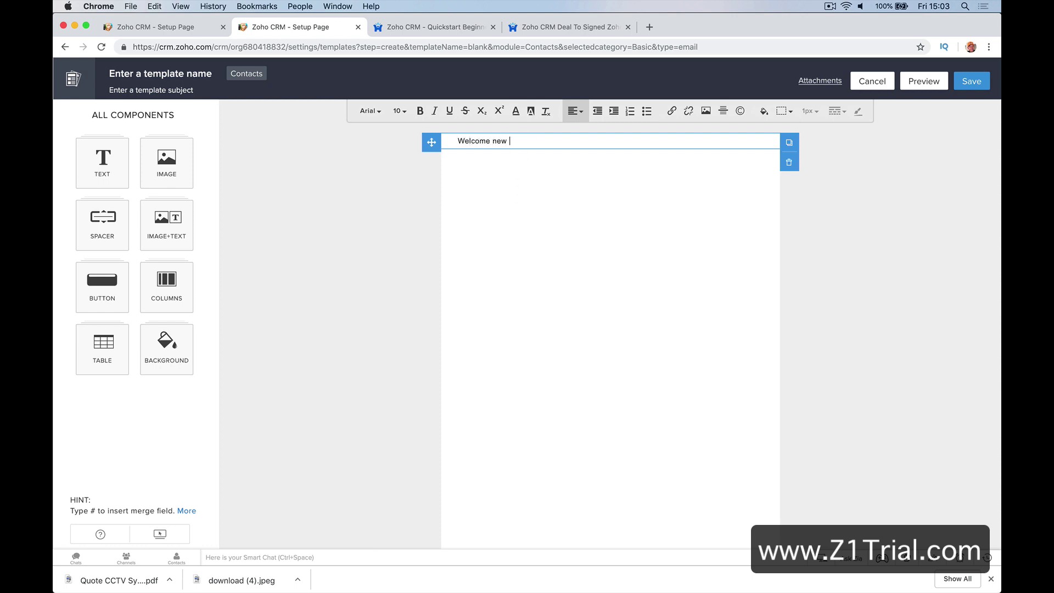
pyautogui.press('BackSpace')
pyautogui.press('BackSpace')
pyautogui.press('BackSpace')
pyautogui.write('onta')
pyautogui.press('BackSpace')
pyautogui.write('ct.')
pyautogui.press('Return')
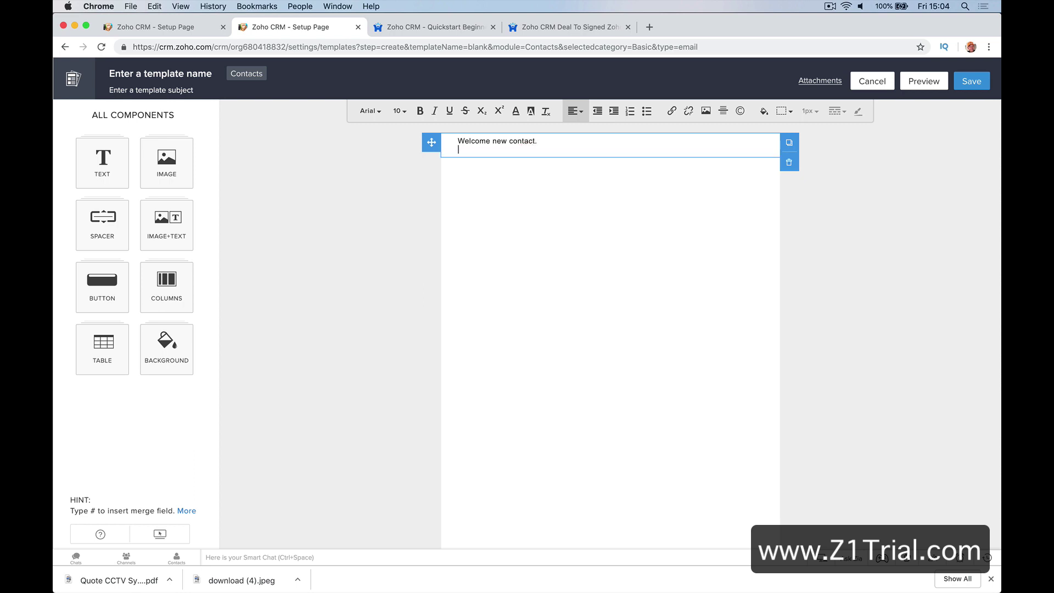
# Name it 'New Contact welcome' with subject 'Hello Welcome To Happy-Me' and save to Public Email Templates
pyautogui.click(970, 76)
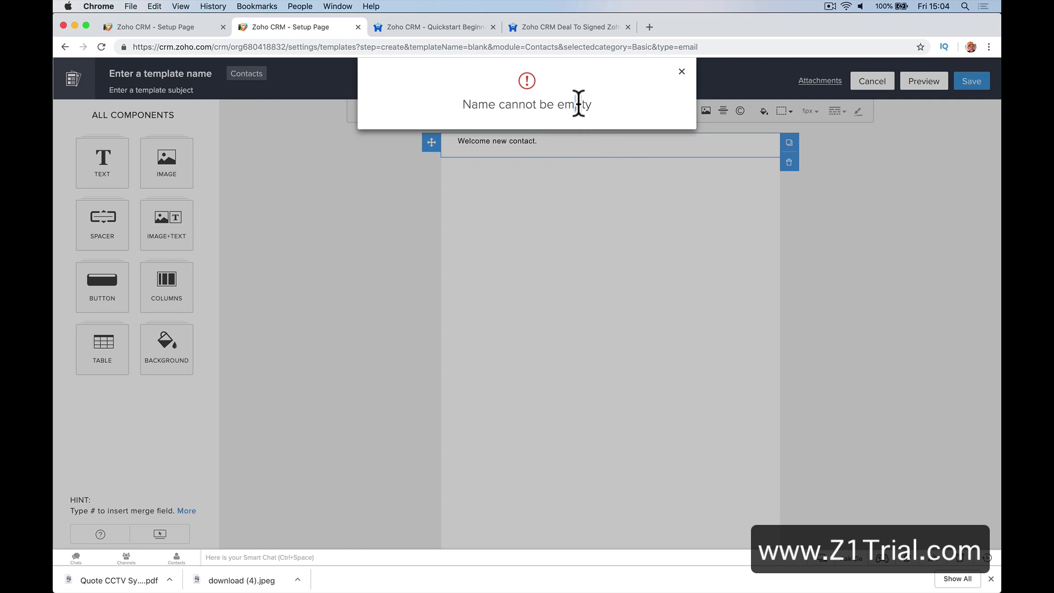
pyautogui.write('new Contact ')
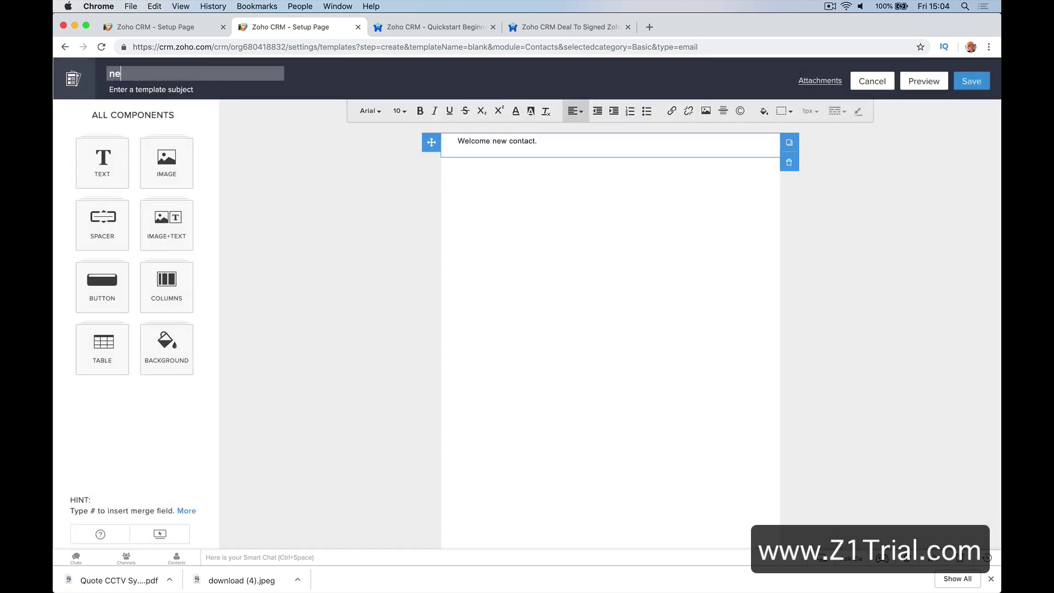
pyautogui.write('welcome')
pyautogui.click(970, 81)
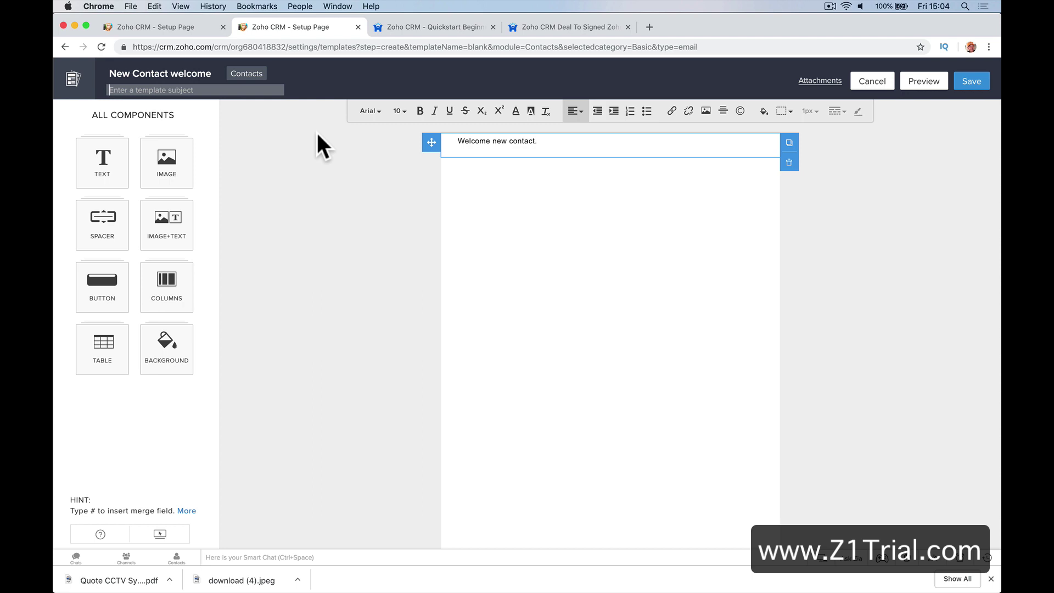
pyautogui.write('Hello Wielcome To Happy-ME')
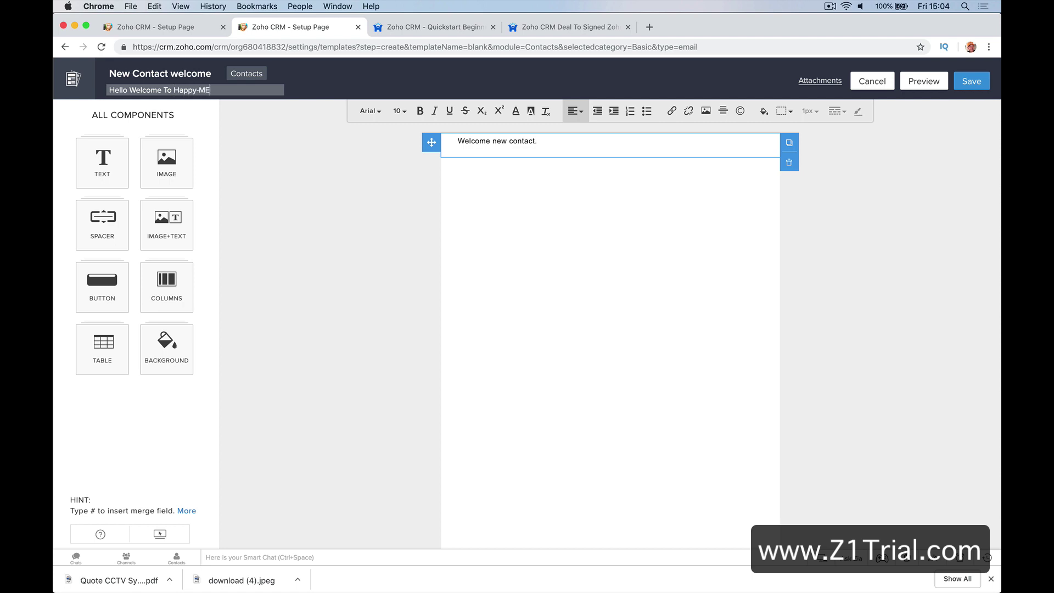
pyautogui.press('BackSpace')
pyautogui.write('e')
pyautogui.click(968, 86)
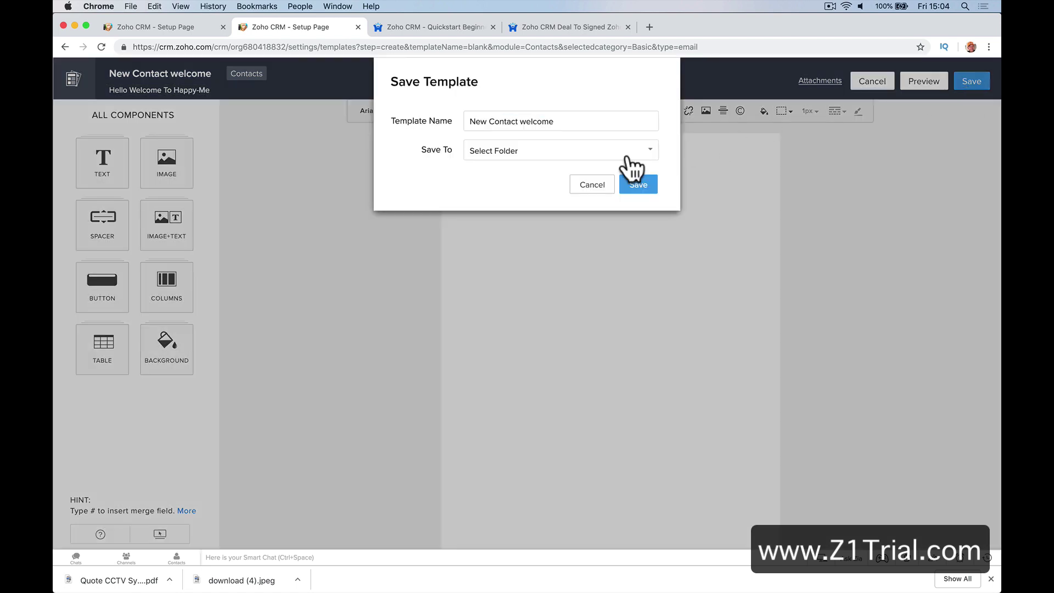
pyautogui.click(563, 159)
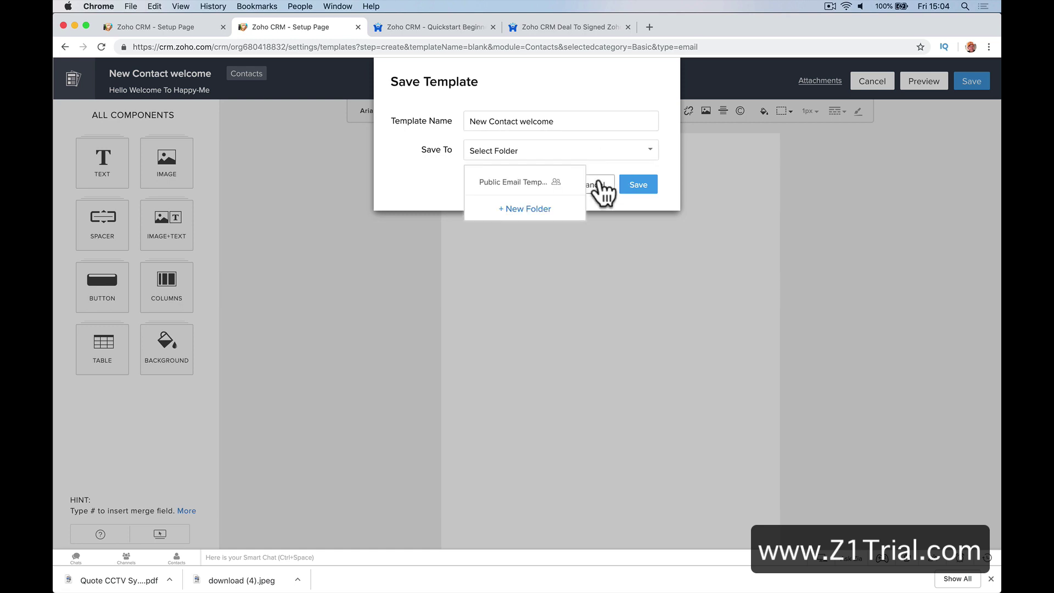
pyautogui.click(558, 186)
pyautogui.click(636, 186)
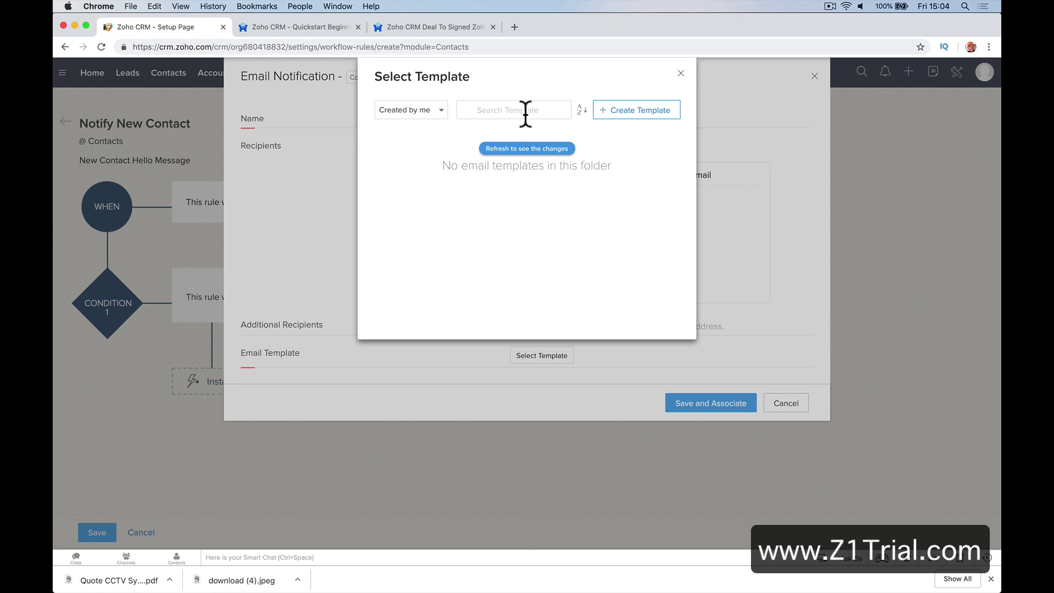
# Select the refreshed New Contact welcome template, name the notification 'New Contact', and associate it with the rule
pyautogui.click(492, 149)
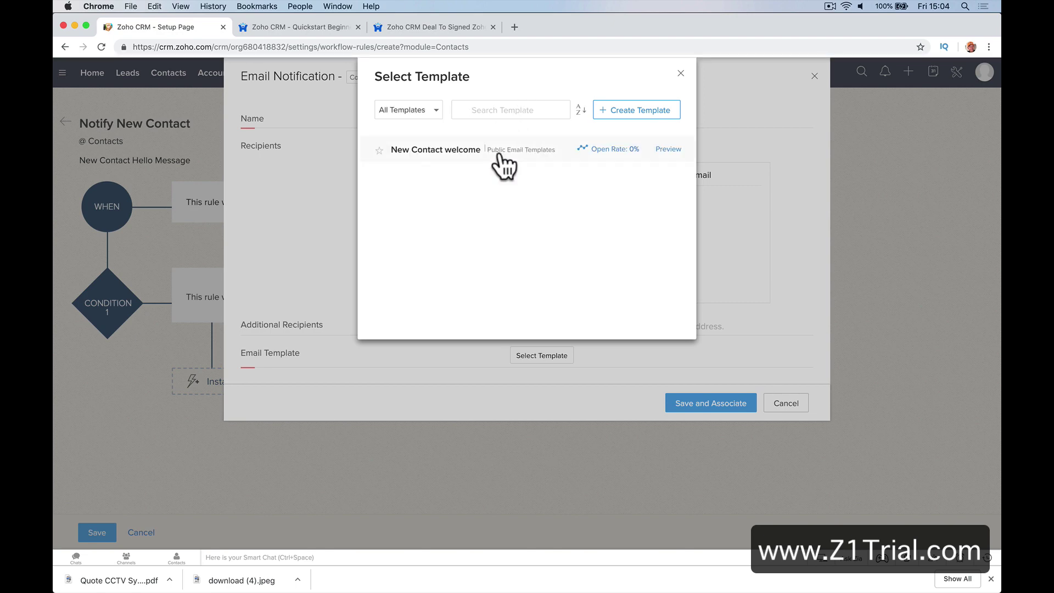
pyautogui.click(499, 153)
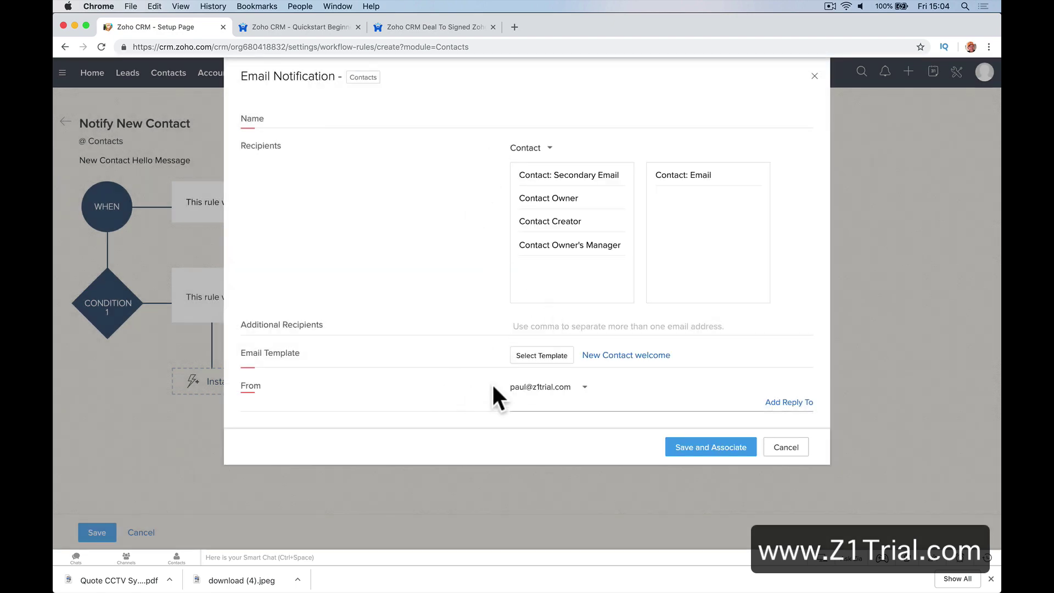
pyautogui.click(701, 449)
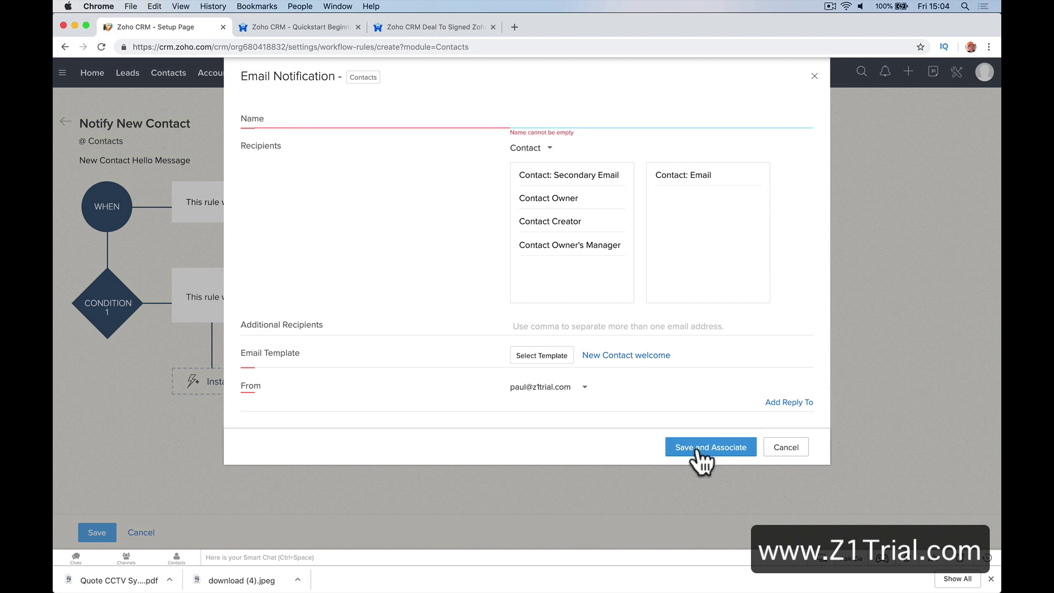
pyautogui.write('New Contact')
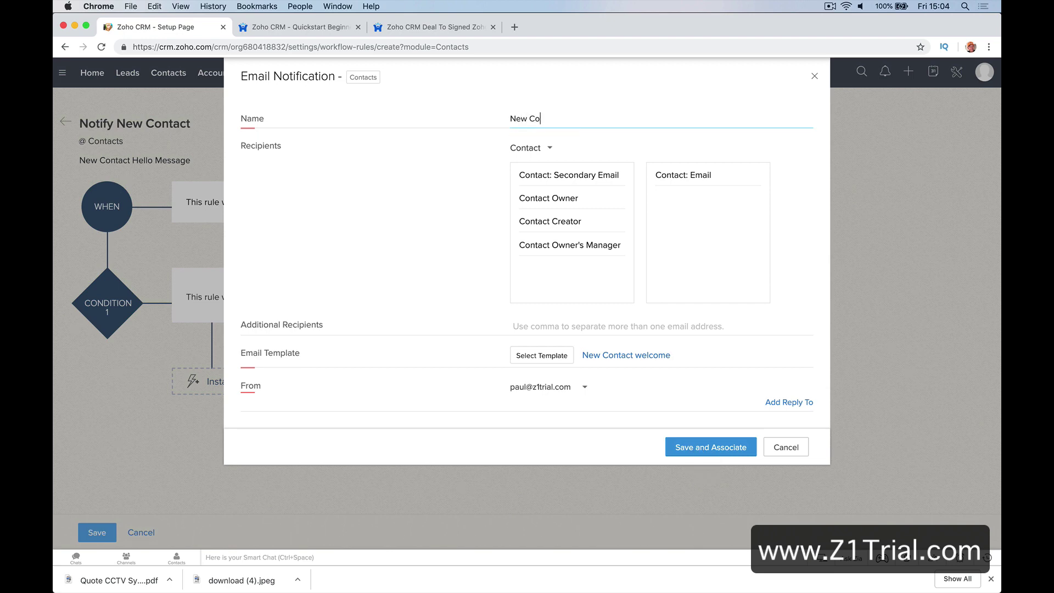
pyautogui.click(716, 453)
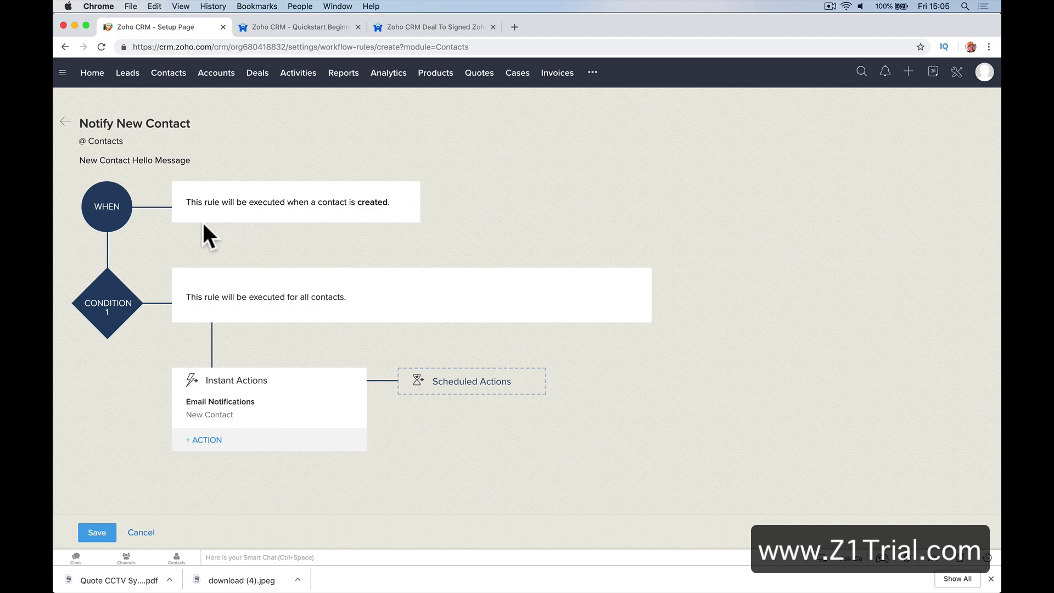
# Save the Notify New Contact workflow rule
pyautogui.click(96, 531)
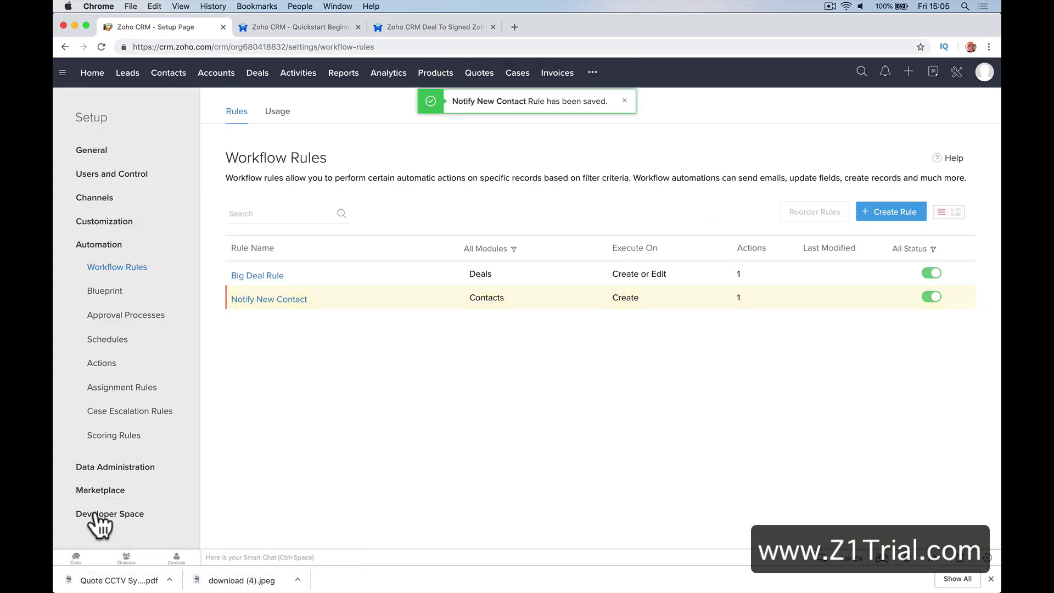
# Start a new contact from the Contacts list with lead source Advertisement
pyautogui.click(176, 75)
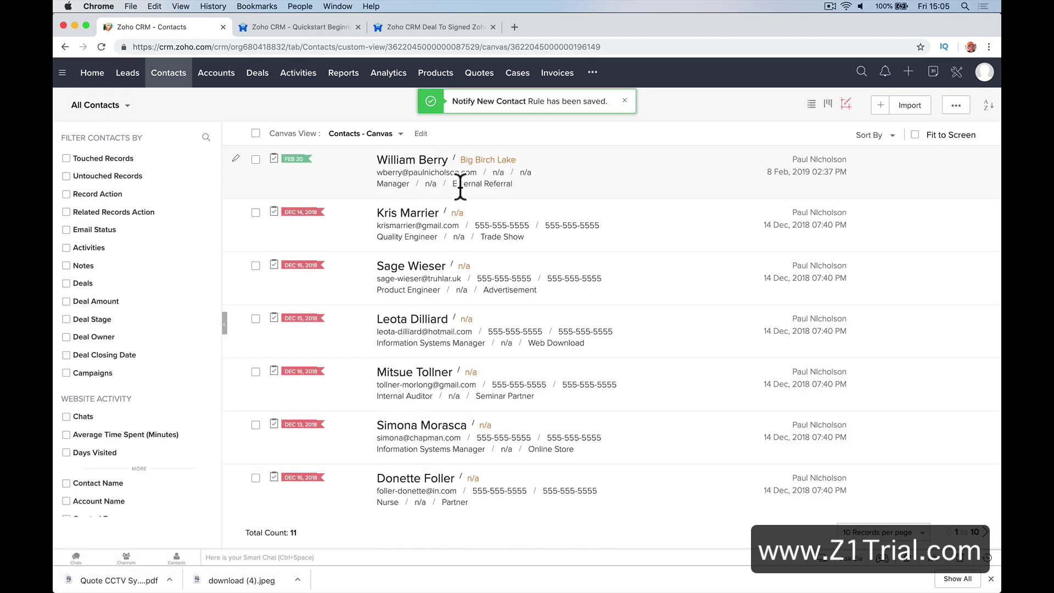
pyautogui.click(881, 106)
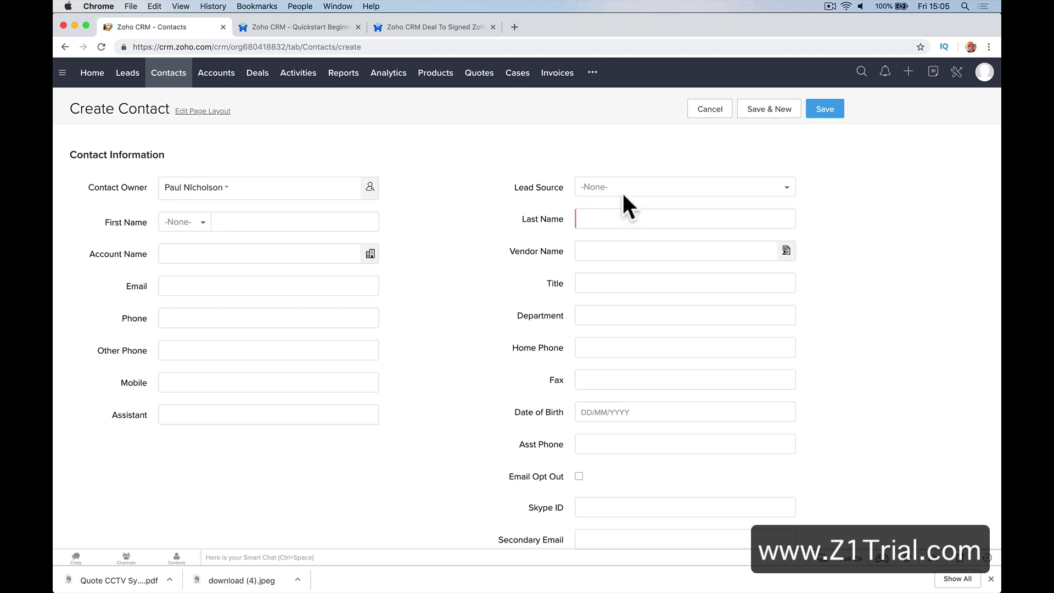
pyautogui.click(622, 189)
pyautogui.click(630, 250)
# Enter first and last name 'Test' and a test e-mail address, then save the contact
pyautogui.click(271, 222)
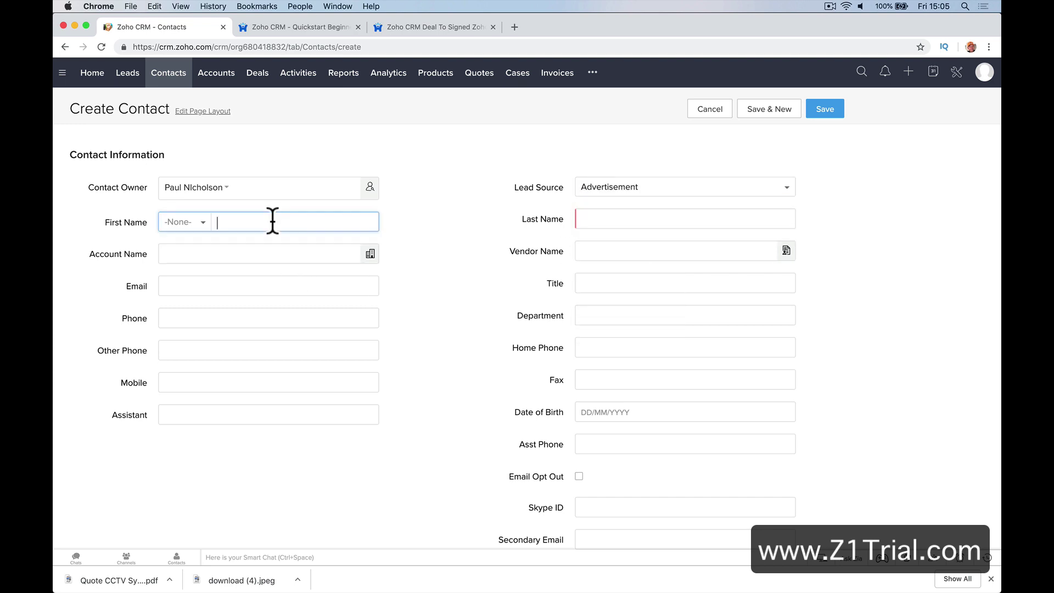
pyautogui.write('Test')
pyautogui.press('Tab')
pyautogui.write('t')
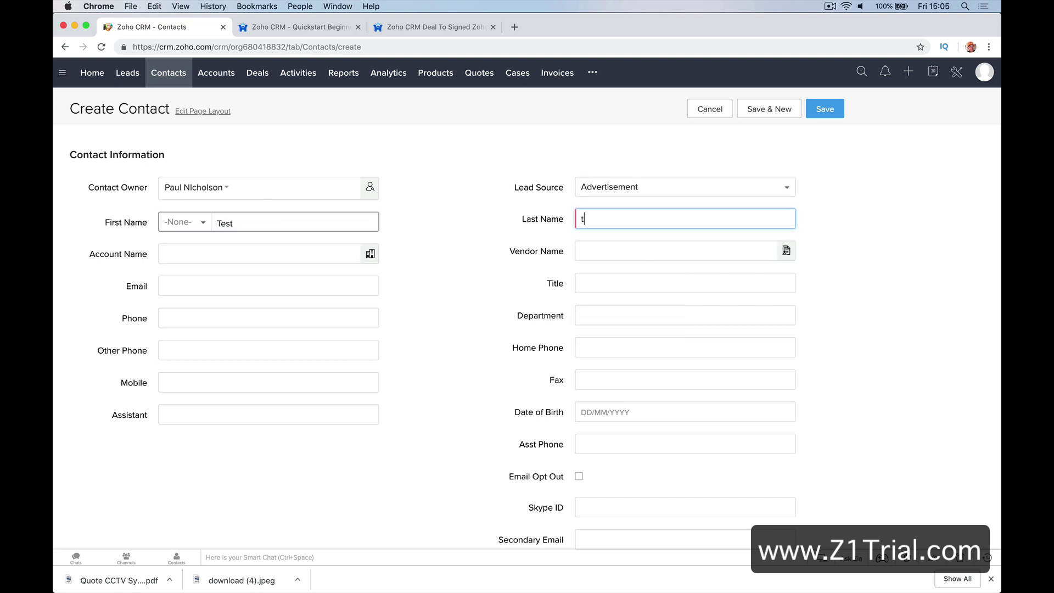
pyautogui.press('BackSpace')
pyautogui.write('Ted')
pyautogui.press('BackSpace')
pyautogui.write('st')
pyautogui.press('Tab')
pyautogui.click(170, 286)
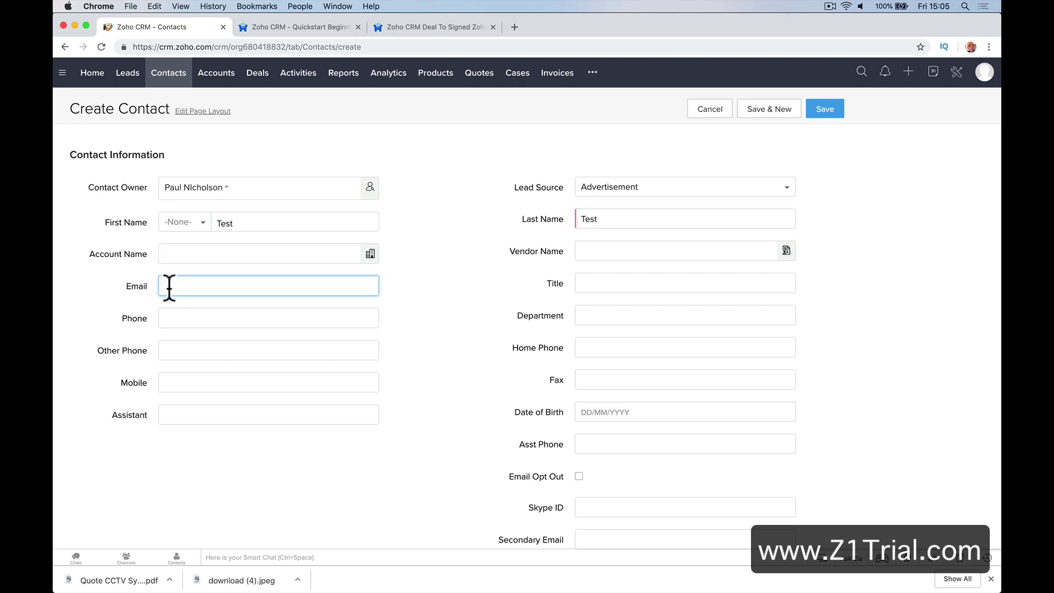
pyautogui.click(823, 108)
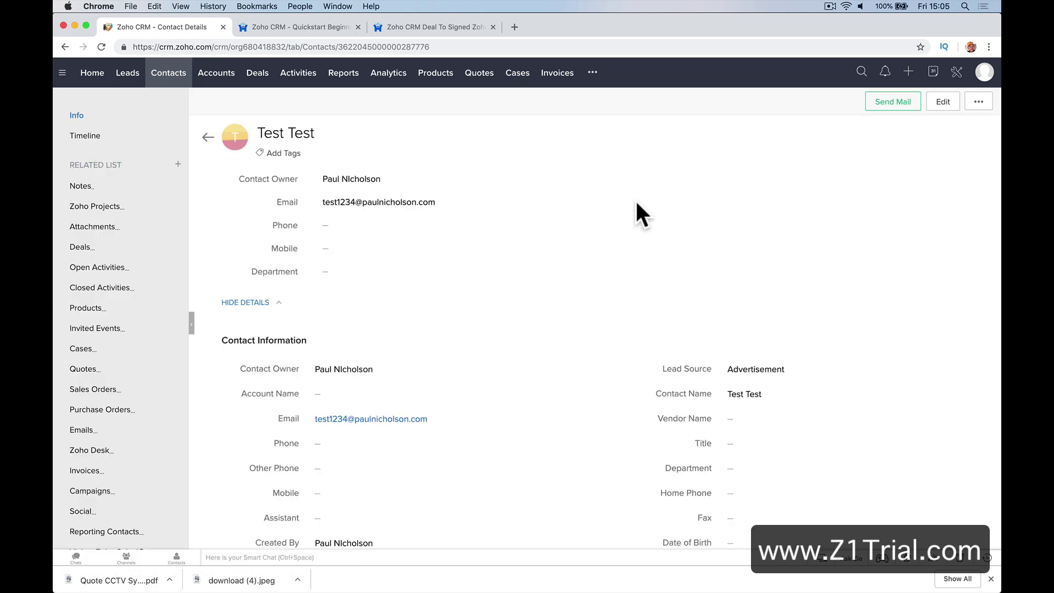
pyautogui.moveTo(410, 591)
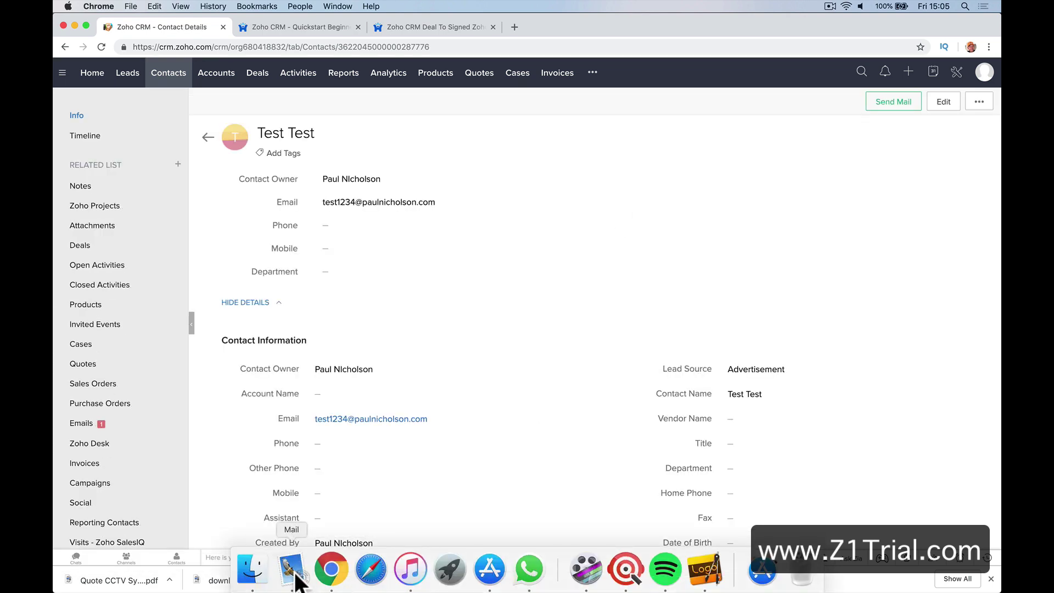
# Open the 'Hello Welcome To Happy-Me' email in Mail and check its sender details
pyautogui.click(295, 573)
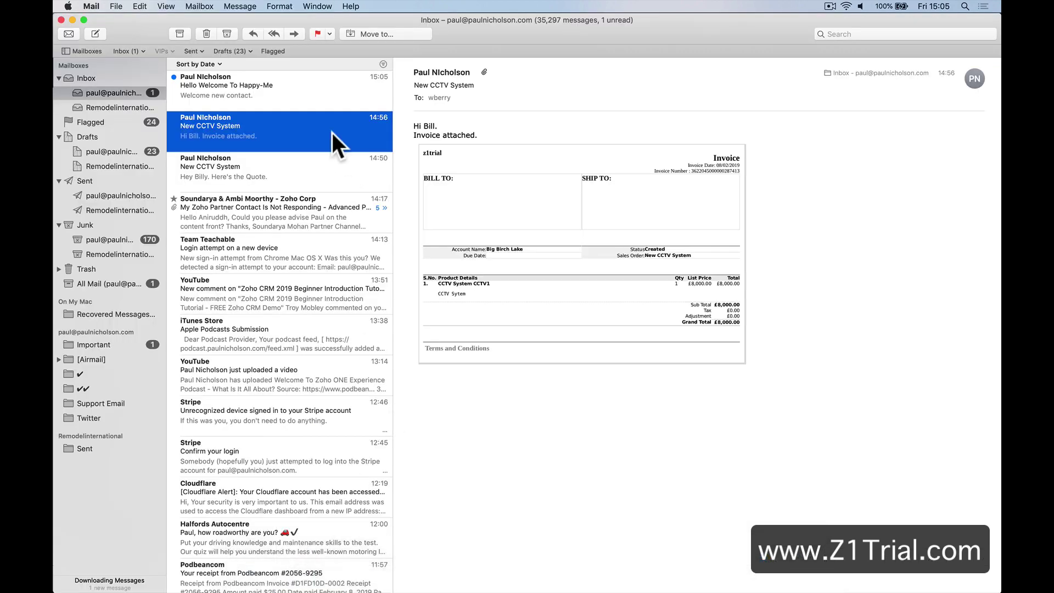
pyautogui.click(336, 99)
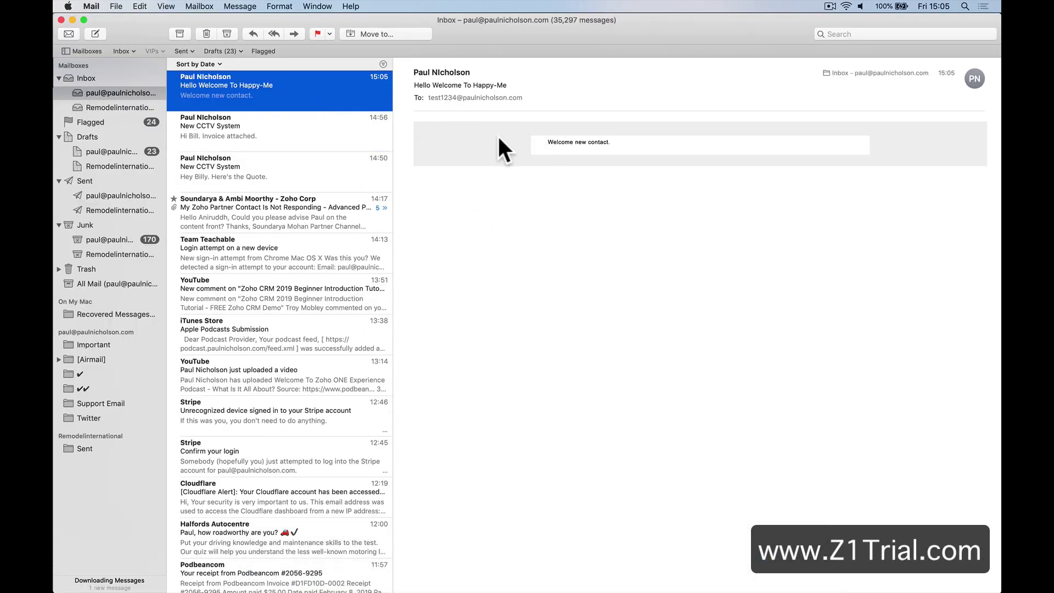
pyautogui.click(648, 146)
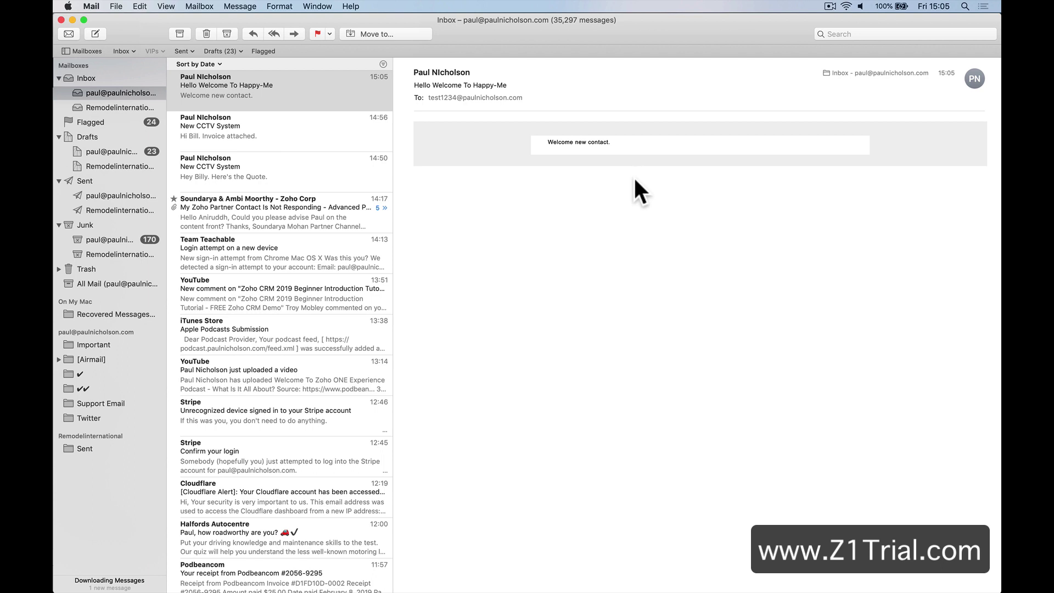
pyautogui.click(473, 72)
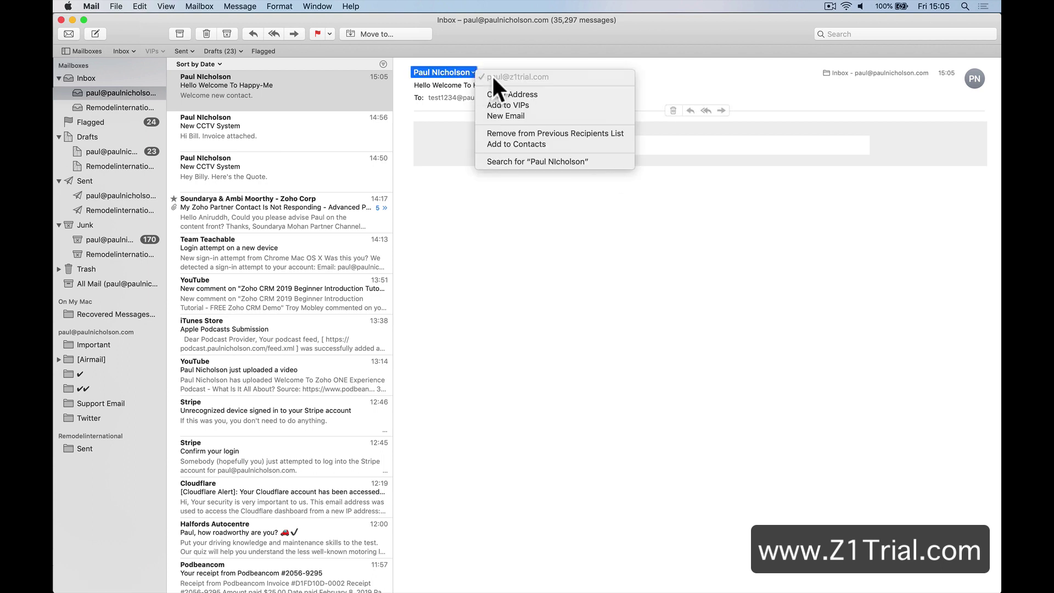
pyautogui.click(450, 133)
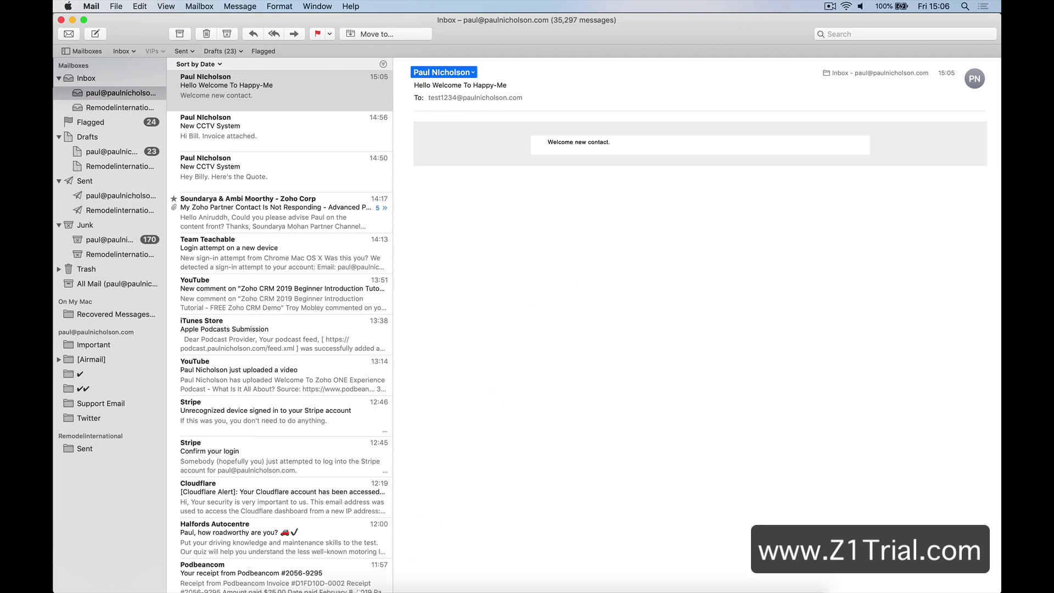
# Return to Zoho CRM in Chrome and open Blueprint under Setup's Automation section
pyautogui.moveTo(290, 585)
pyautogui.click(331, 569)
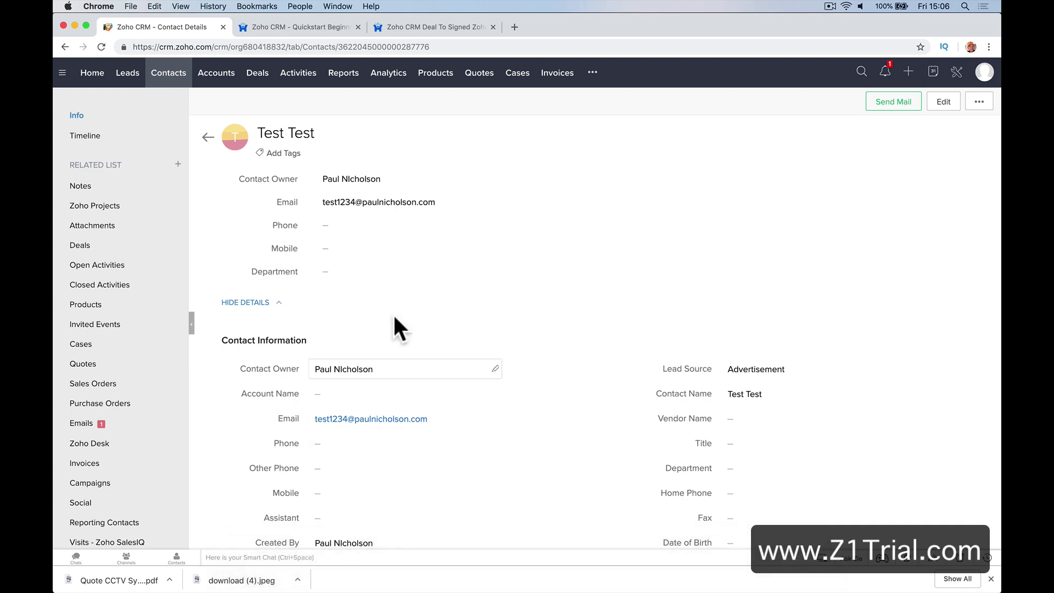
pyautogui.click(955, 76)
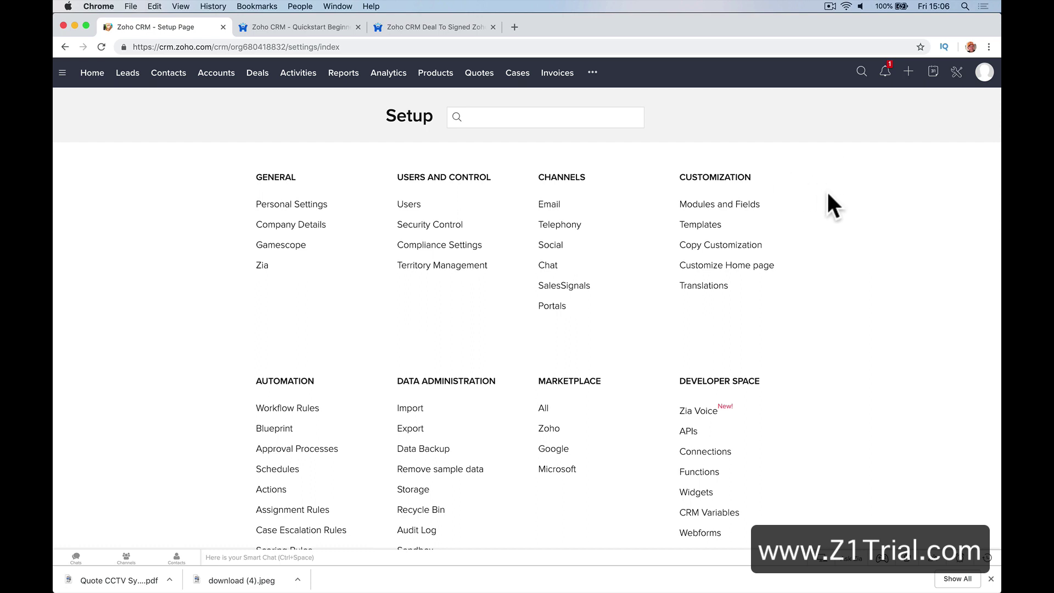
pyautogui.click(276, 428)
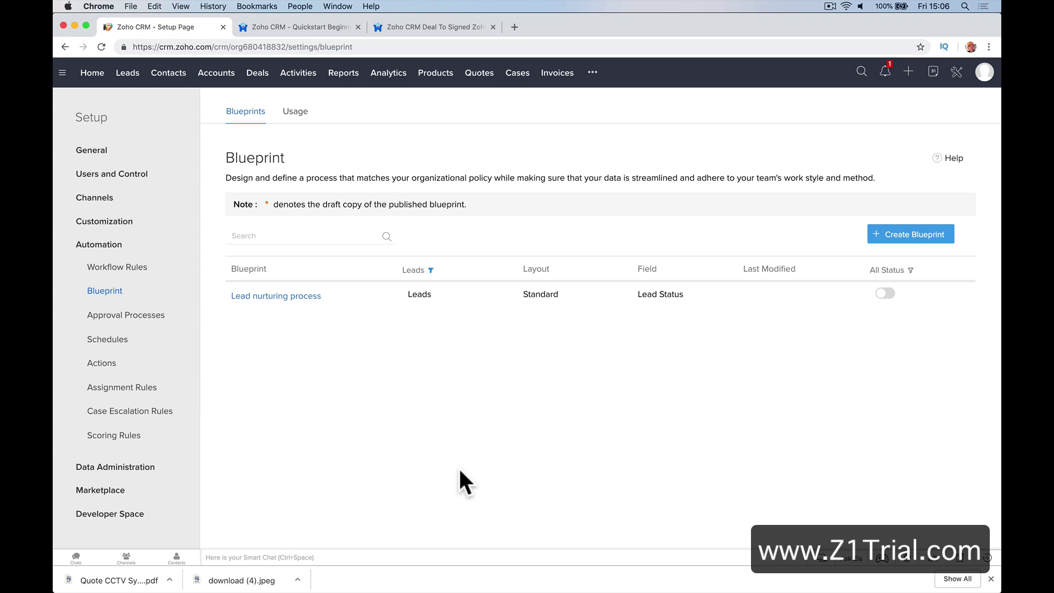
# Open Lead nurturing process and inspect Not Contacted, Gather details, Establish contact and Contacted
pyautogui.click(319, 298)
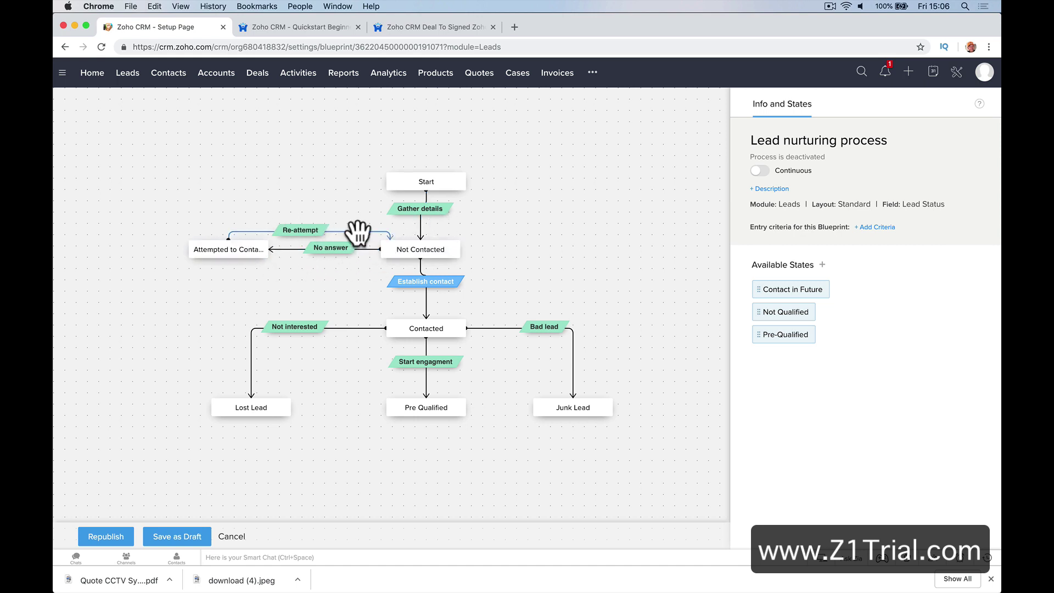
pyautogui.click(405, 250)
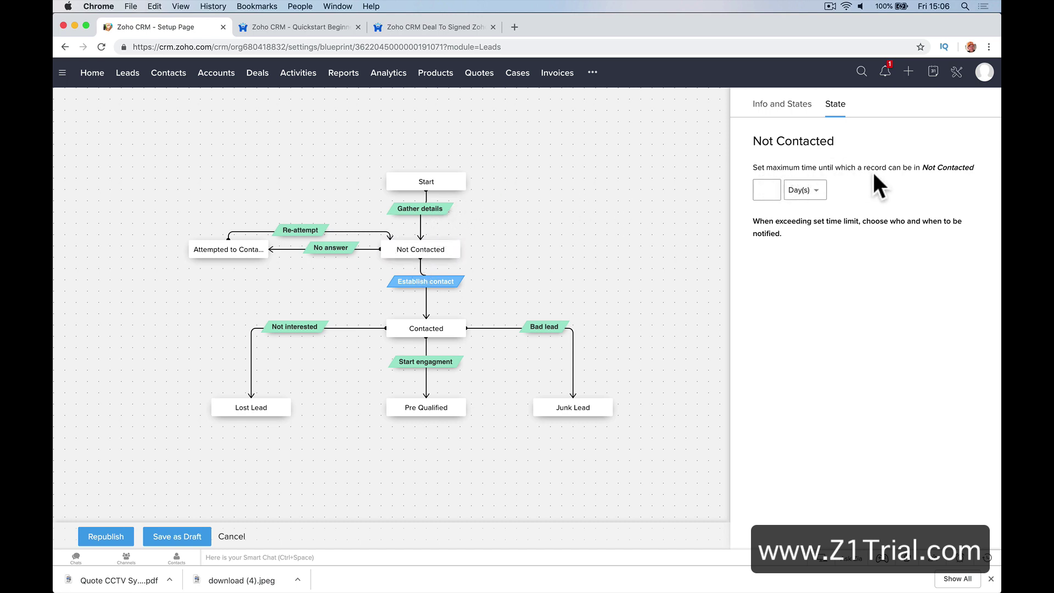
pyautogui.click(422, 211)
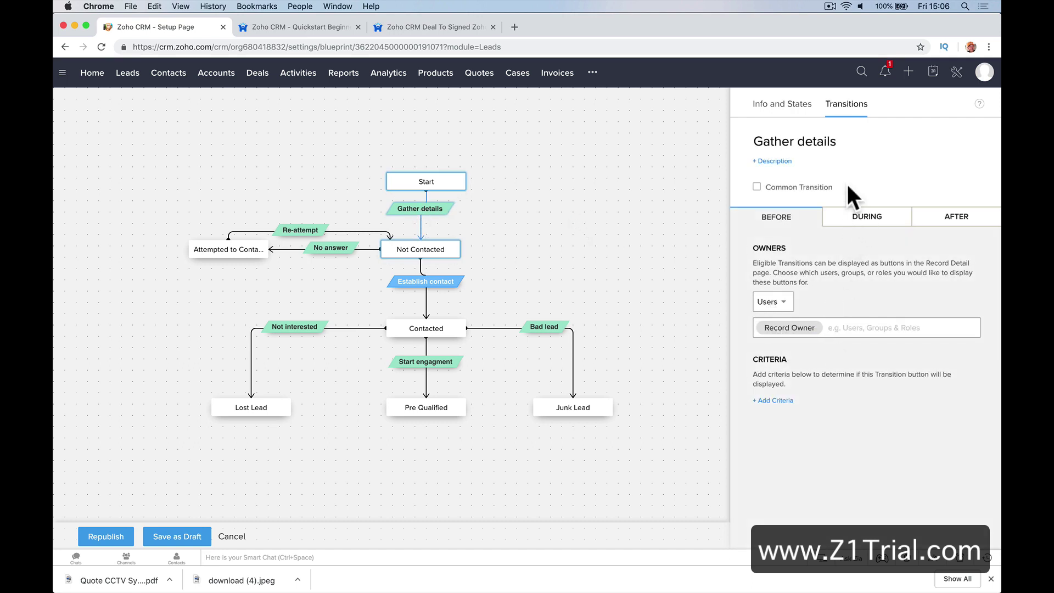
pyautogui.click(433, 282)
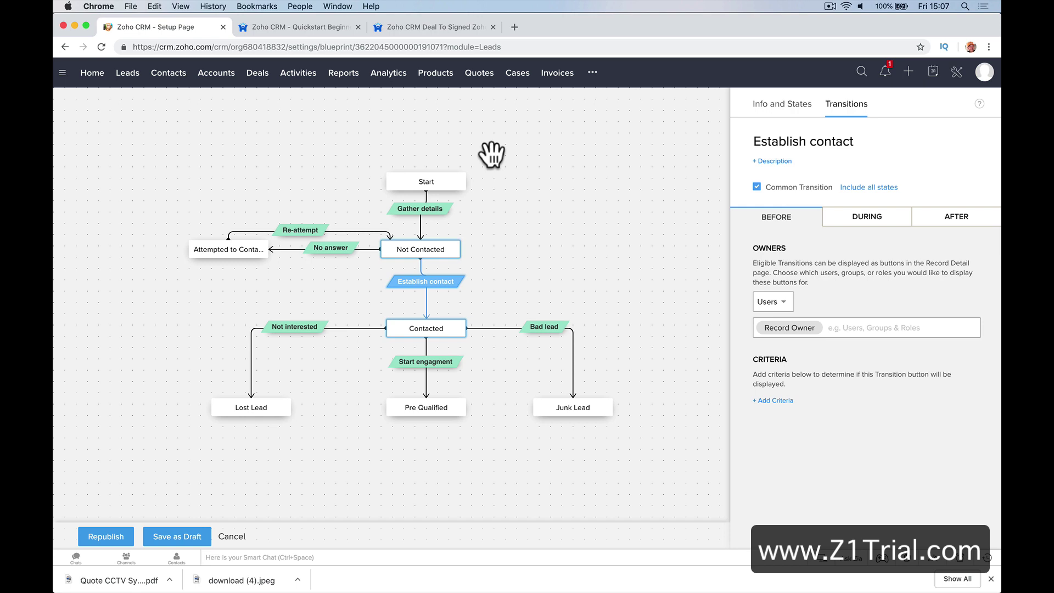
pyautogui.click(439, 338)
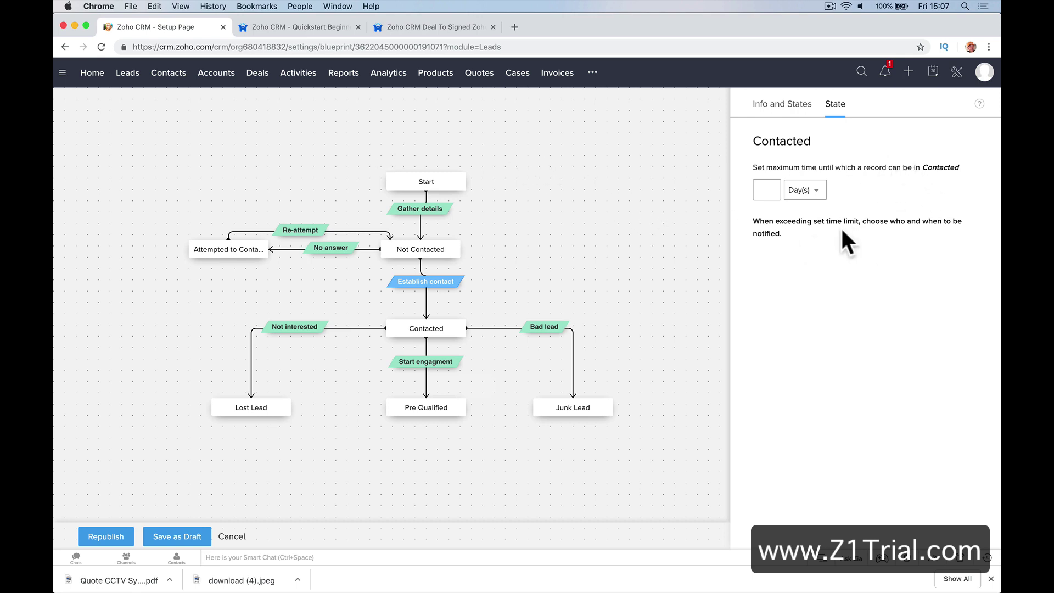
# Deselect the canvas items to show the blueprint's overall Info and States panel
pyautogui.click(501, 250)
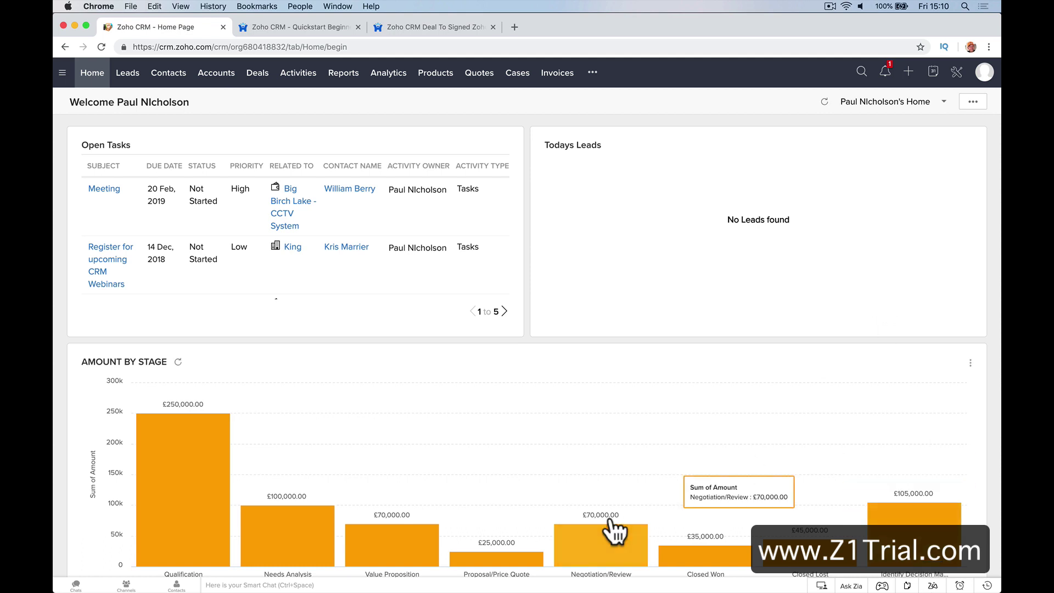
# From the chat bar's Contacts, message a teammate 'What about this job any news?' and close both chat windows
pyautogui.click(176, 585)
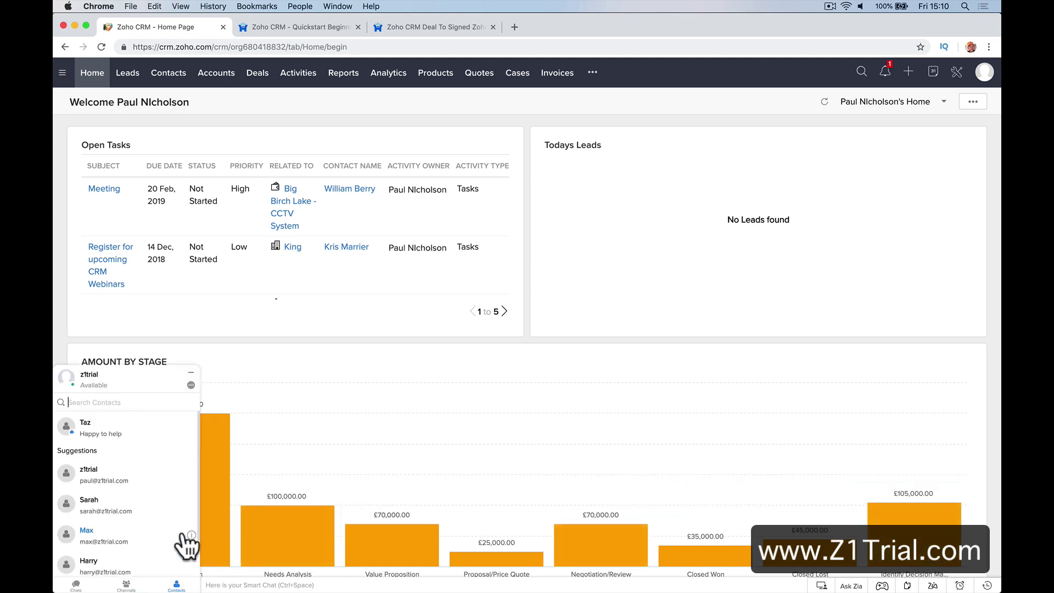
pyautogui.click(137, 515)
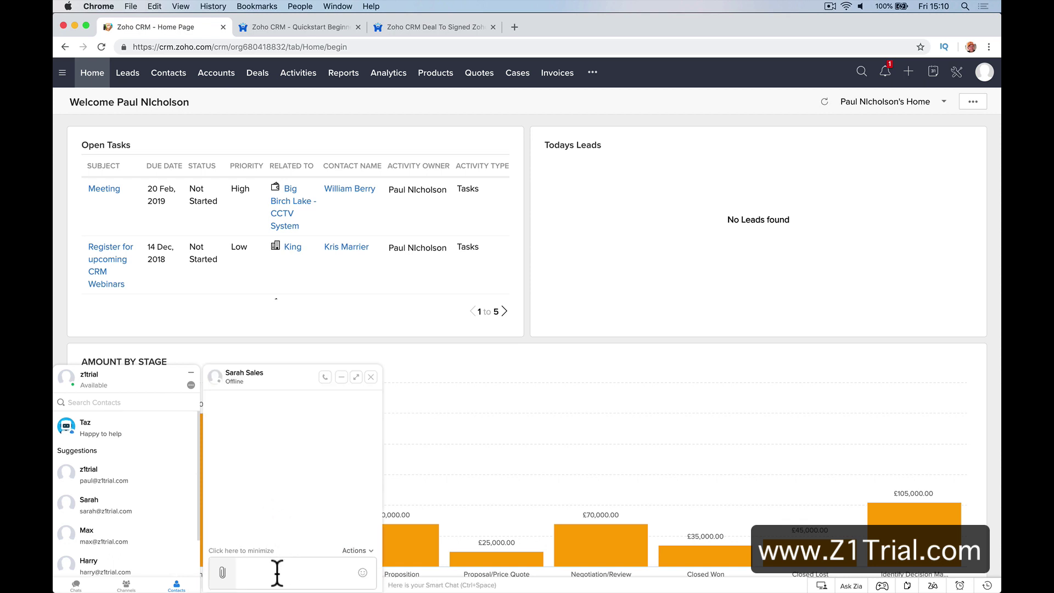
pyautogui.write('What about this job any')
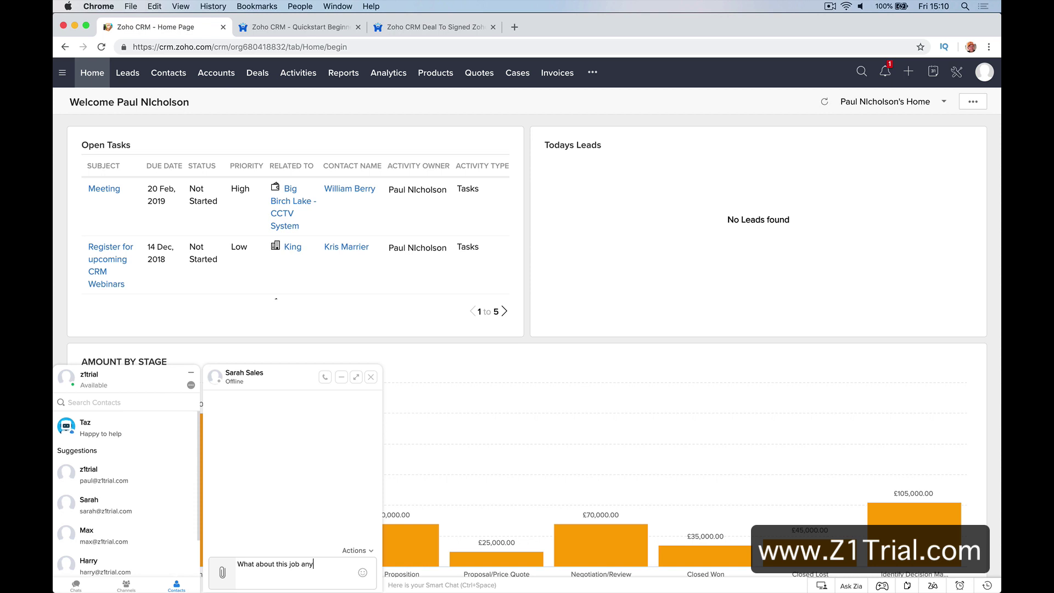
pyautogui.write(' news?')
pyautogui.press('Return')
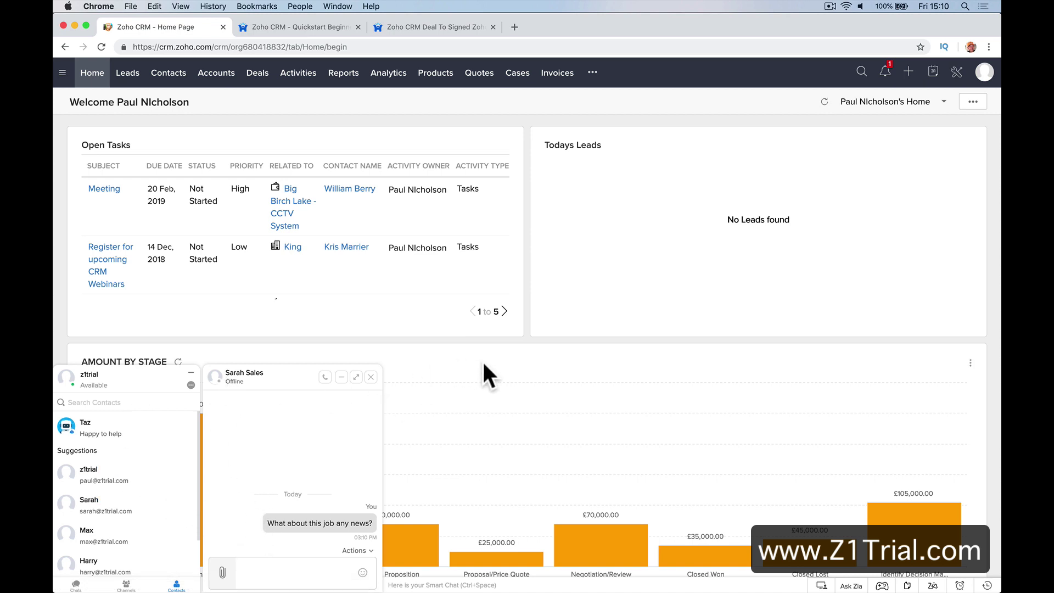
pyautogui.click(370, 377)
pyautogui.click(191, 373)
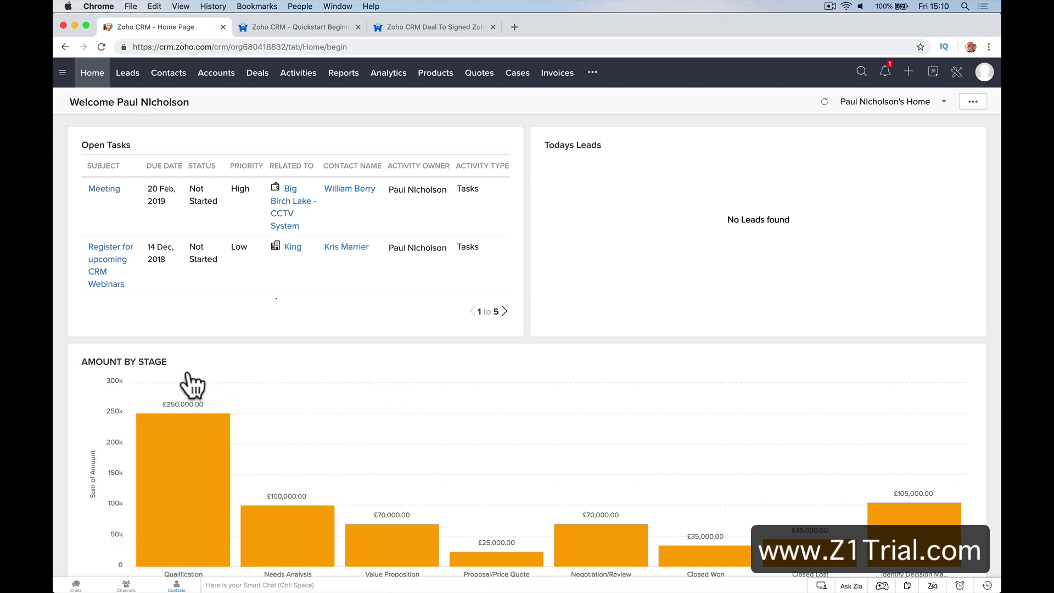